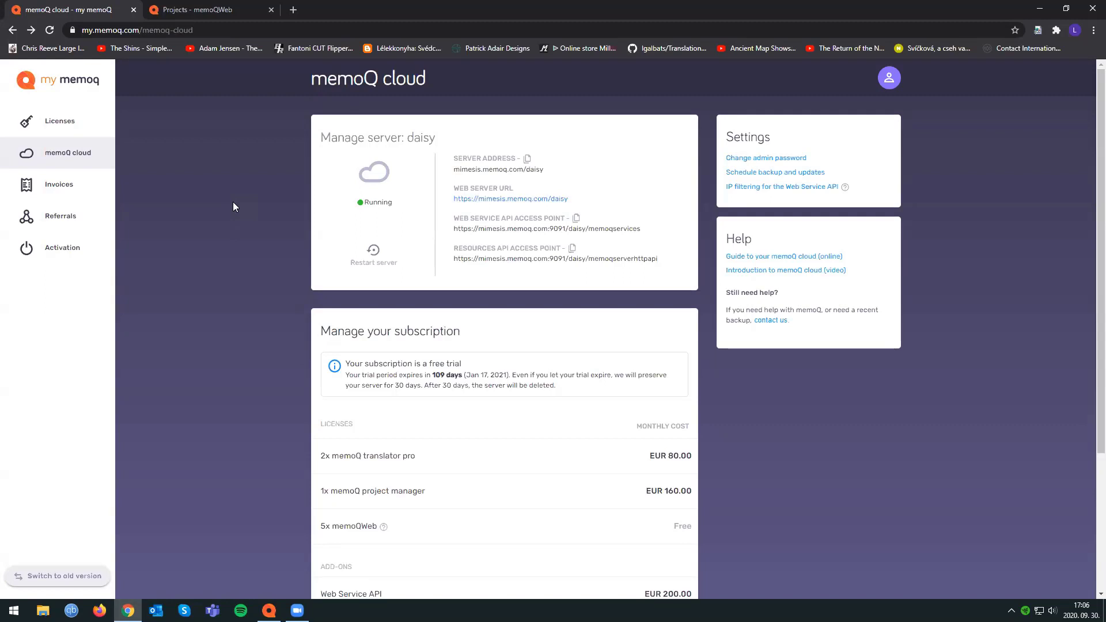
# Review the my.memoq.com cloud page and the server address listed for the daisy server.
pyautogui.doubleClick(139, 30)
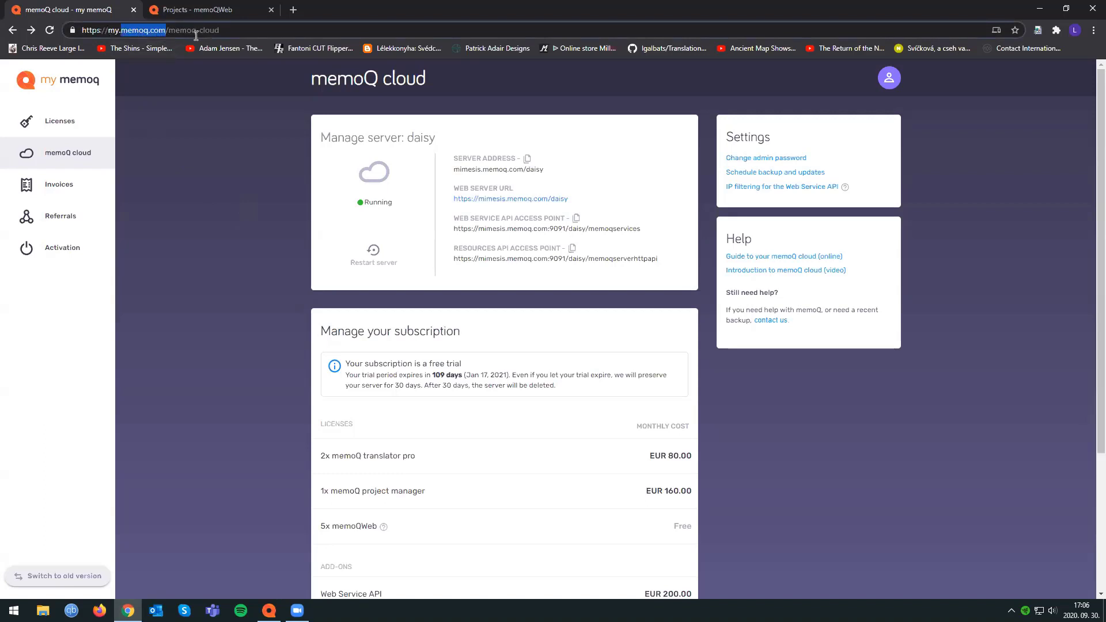
pyautogui.click(211, 132)
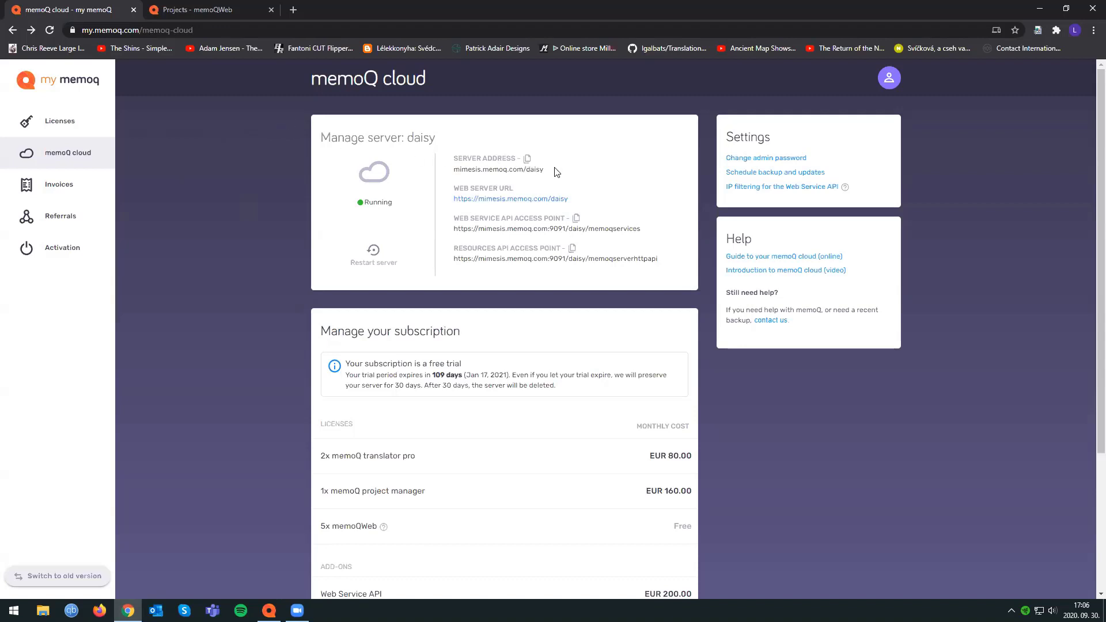
pyautogui.moveTo(547, 171); pyautogui.dragTo(453, 170)
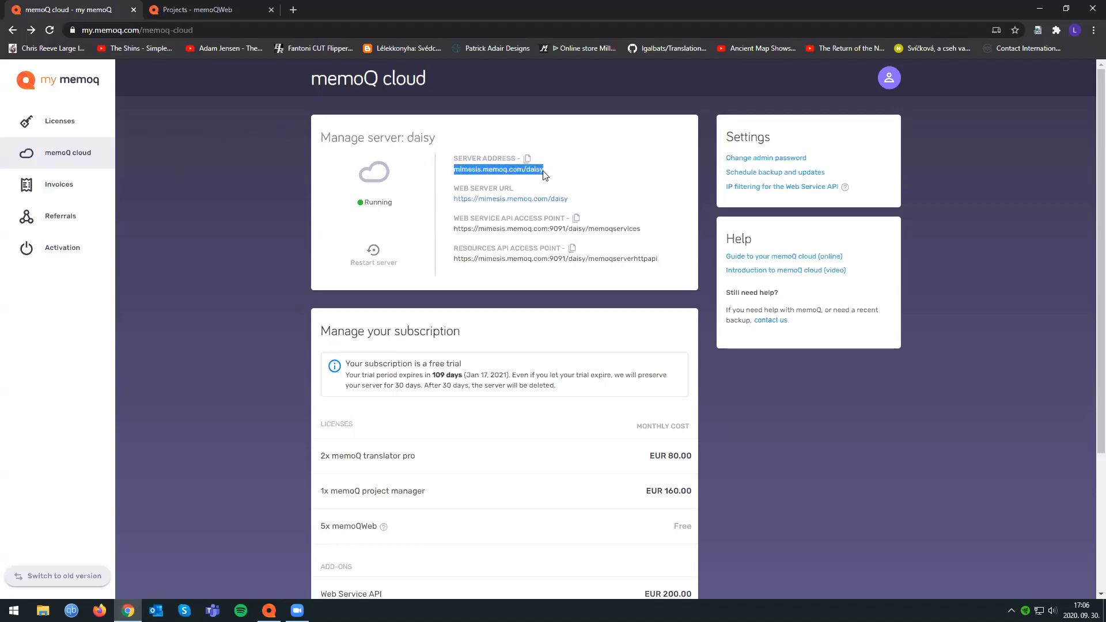
pyautogui.click(496, 221)
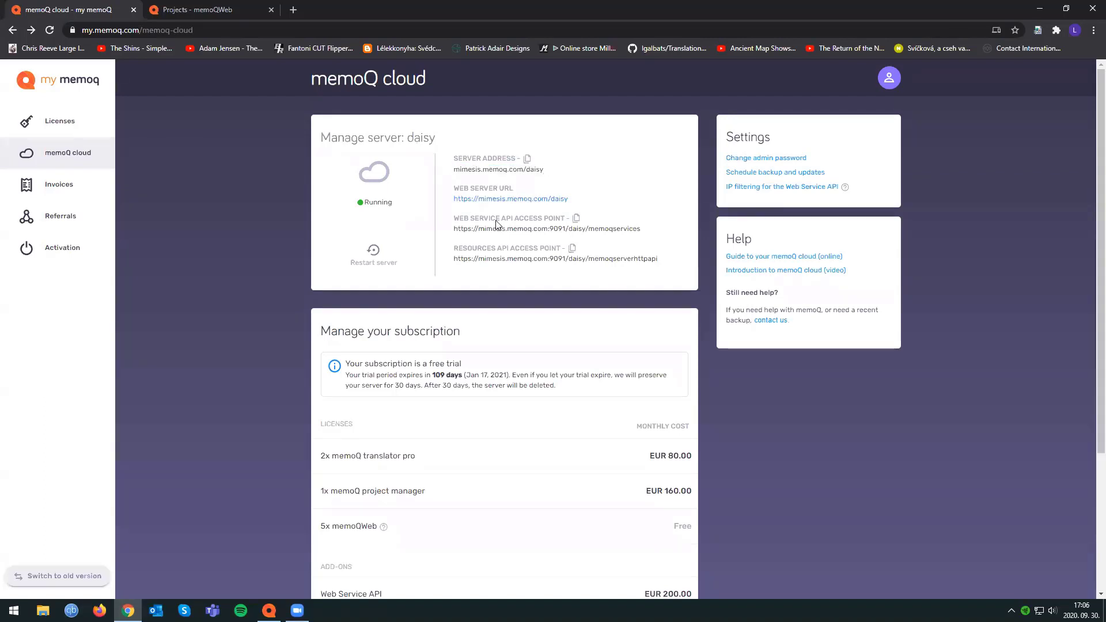
# Examine the licences in the subscription overview, including memoQ translator pro, project manager and memoQWeb.
pyautogui.scroll(-3, 399, 283)
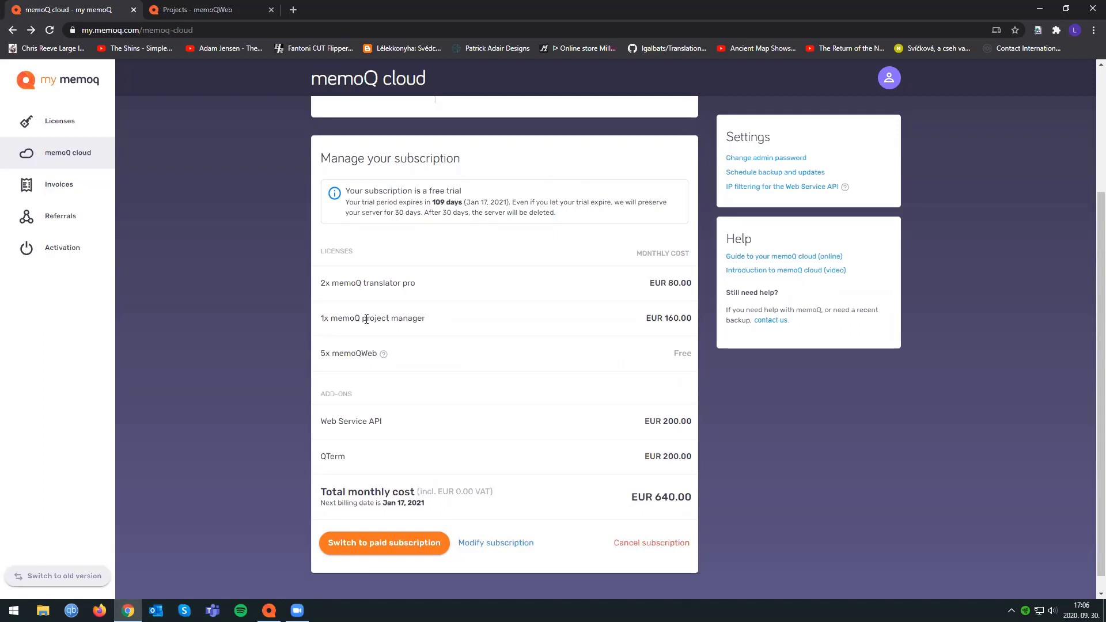
pyautogui.moveTo(356, 283); pyautogui.dragTo(439, 286)
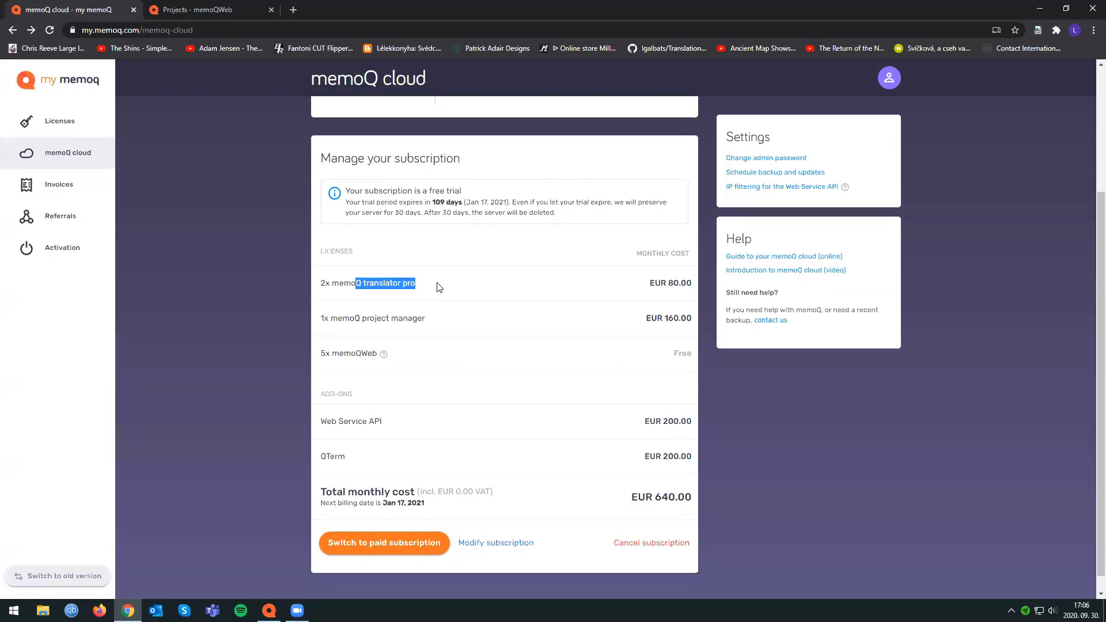
pyautogui.moveTo(269, 609)
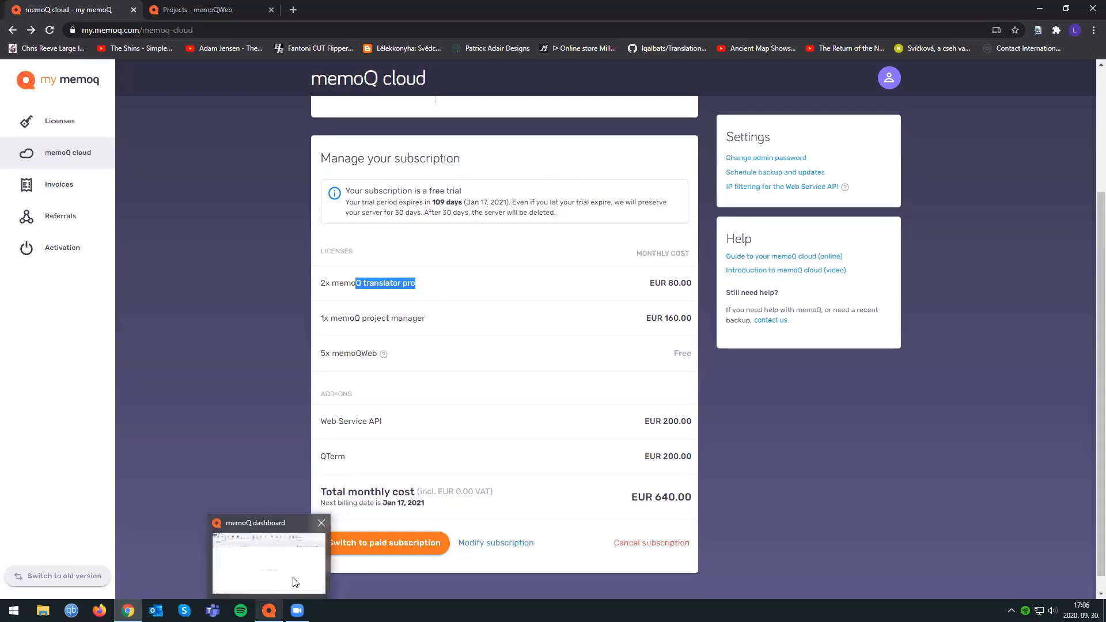
pyautogui.moveTo(299, 580)
pyautogui.moveTo(317, 354); pyautogui.dragTo(374, 353)
pyautogui.click(392, 355)
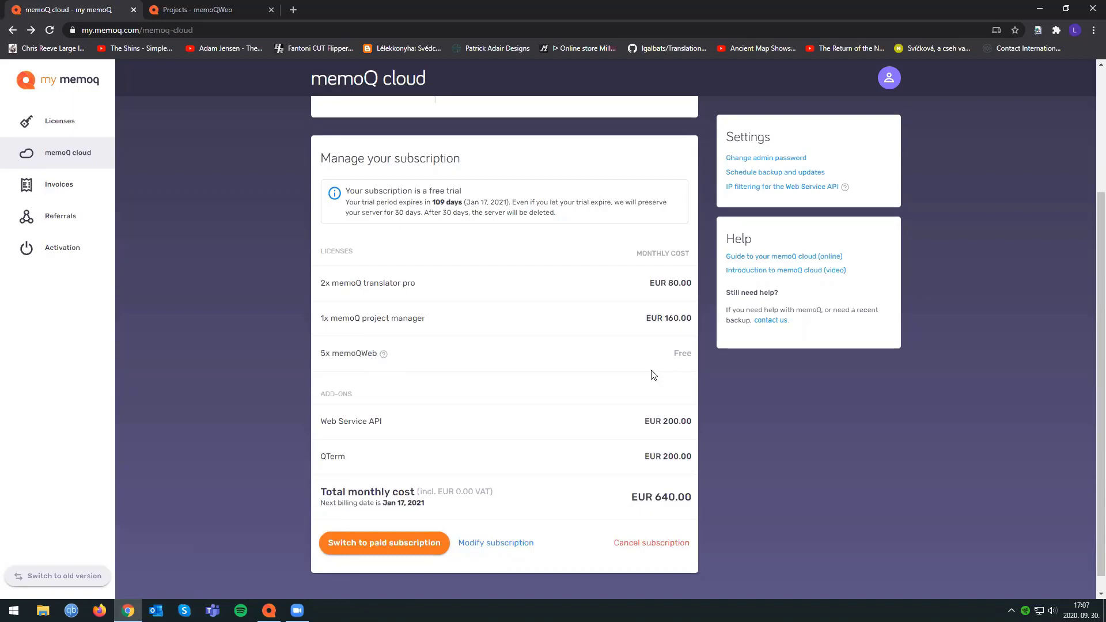
# Try raising the memoQ translator pro licences to 3 in the subscription editor, and return to the cloud overview without saving.
pyautogui.click(497, 544)
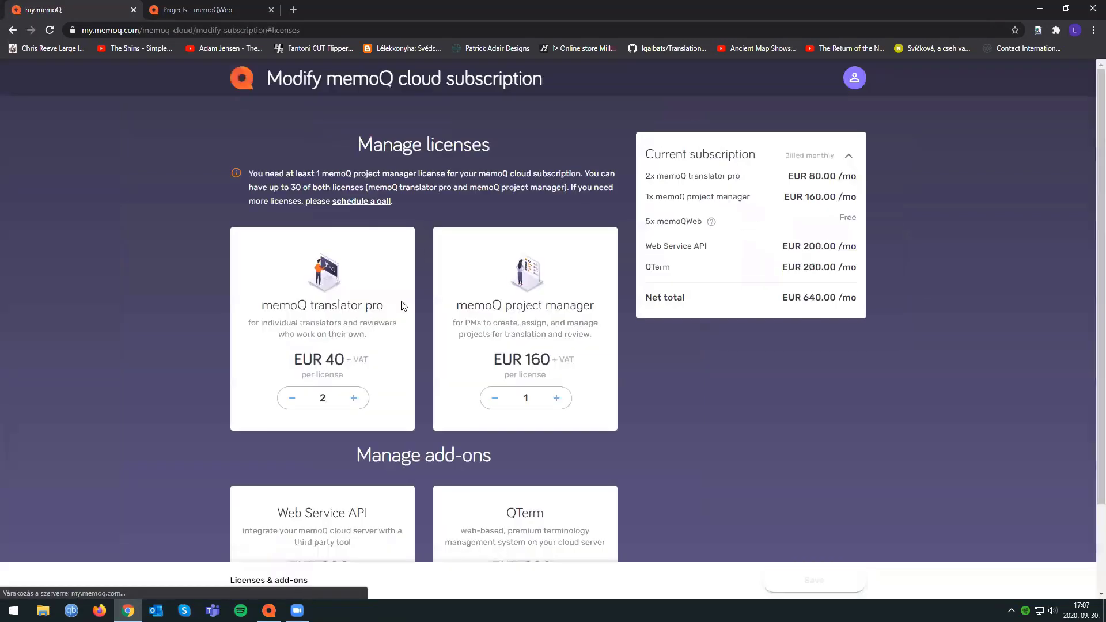
pyautogui.click(354, 399)
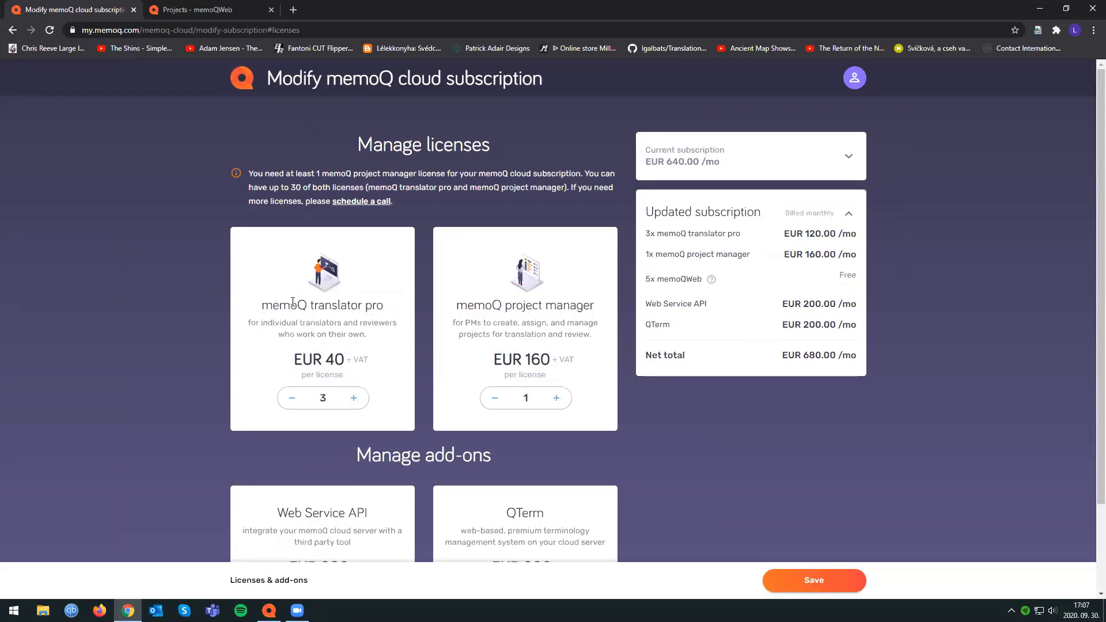
pyautogui.click(12, 32)
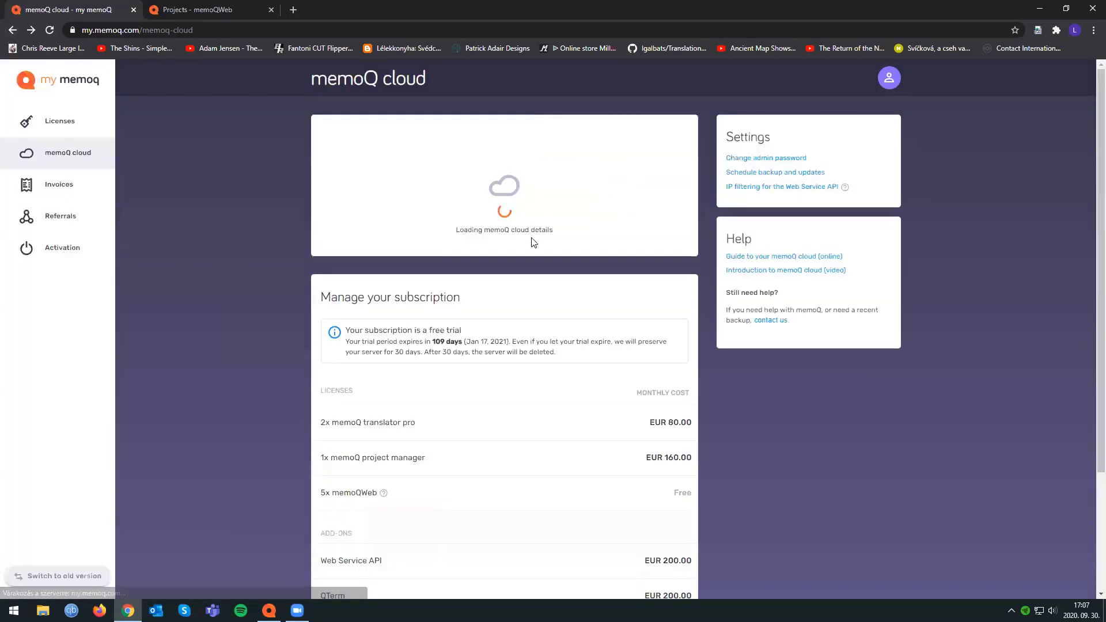
# Copy the daisy server's address, mimesis.memoq.com/daisy, from the server details.
pyautogui.moveTo(545, 169)
pyautogui.mouseDown()
pyautogui.moveTo(444, 174)
pyautogui.moveTo(544, 171)
pyautogui.mouseUp()
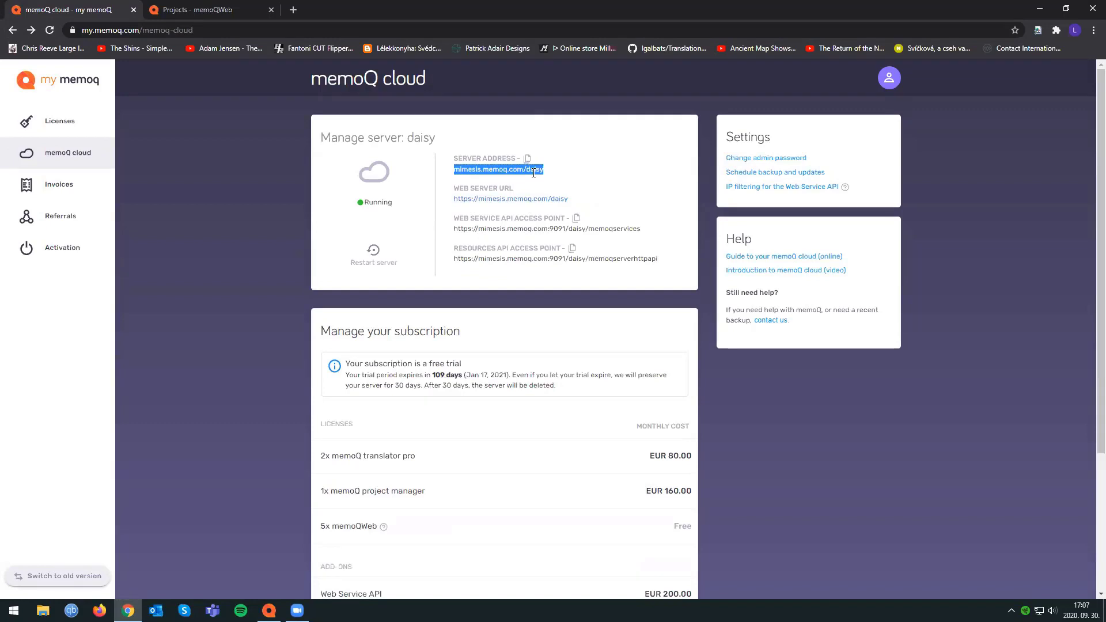
pyautogui.rightClick(530, 171)
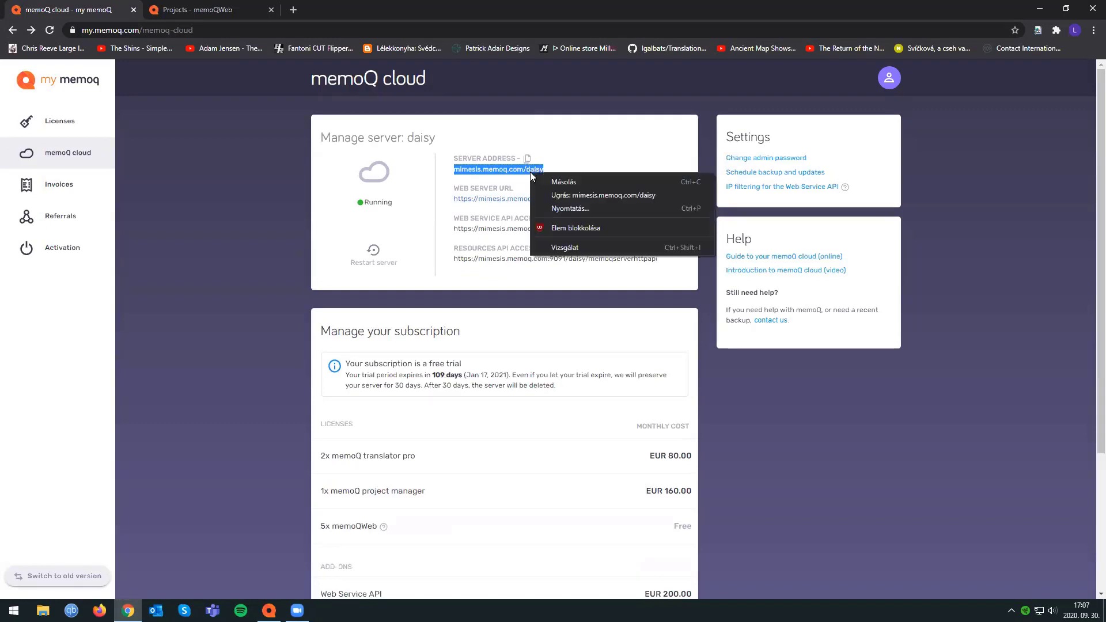
pyautogui.click(566, 186)
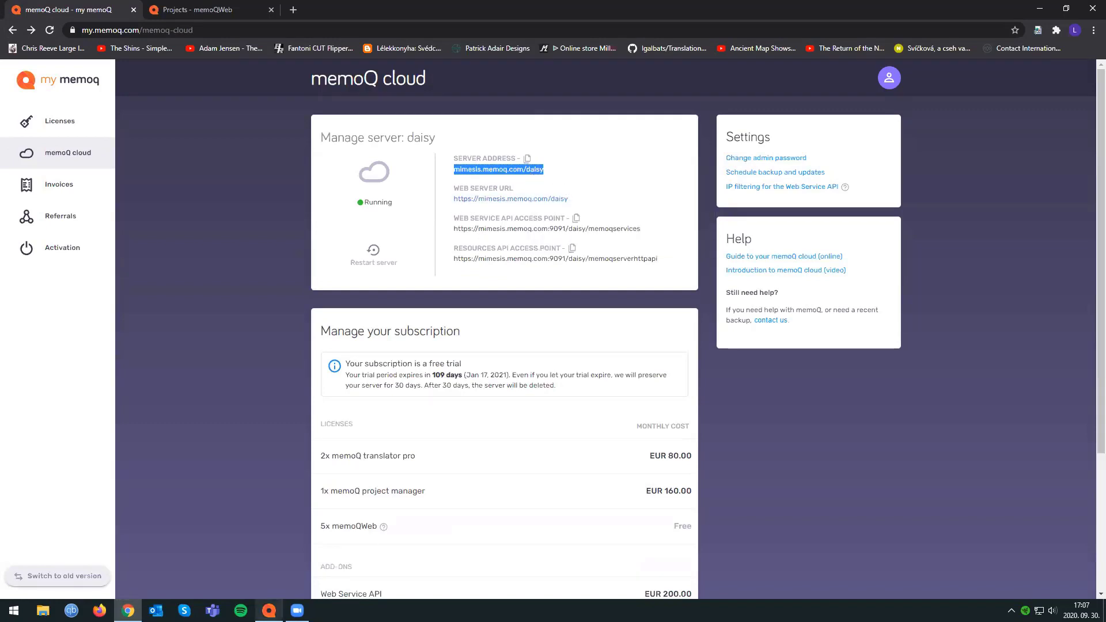
# Switch to the memoQ desktop app and open the Server Administrator, moving its window towards the middle of the screen.
pyautogui.moveTo(270, 611)
pyautogui.click(276, 575)
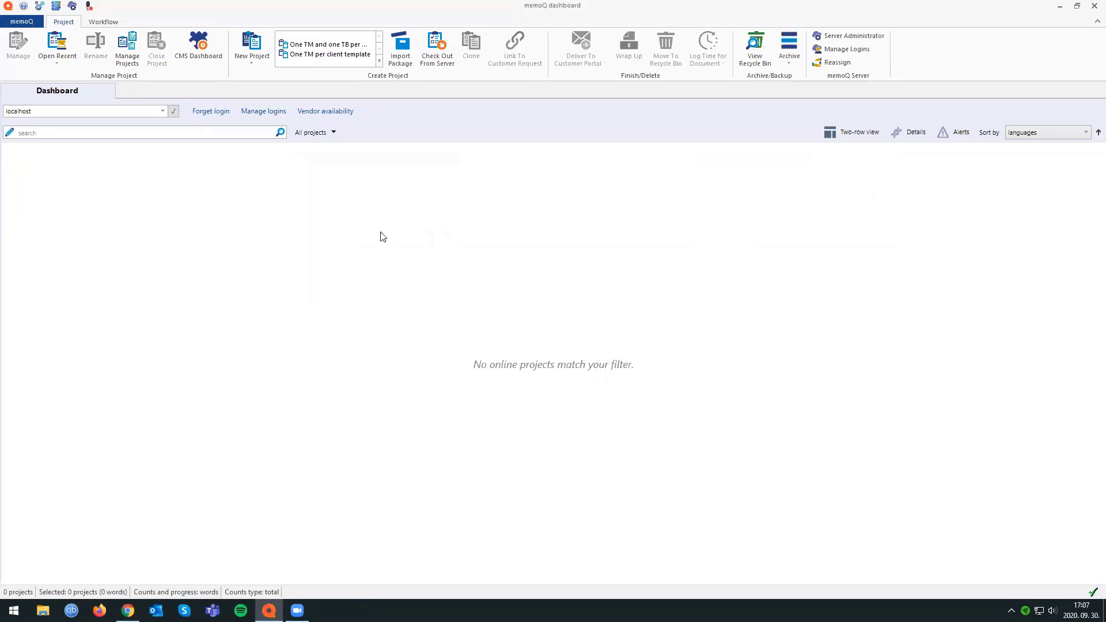
pyautogui.click(73, 10)
pyautogui.moveTo(219, 38); pyautogui.dragTo(384, 118)
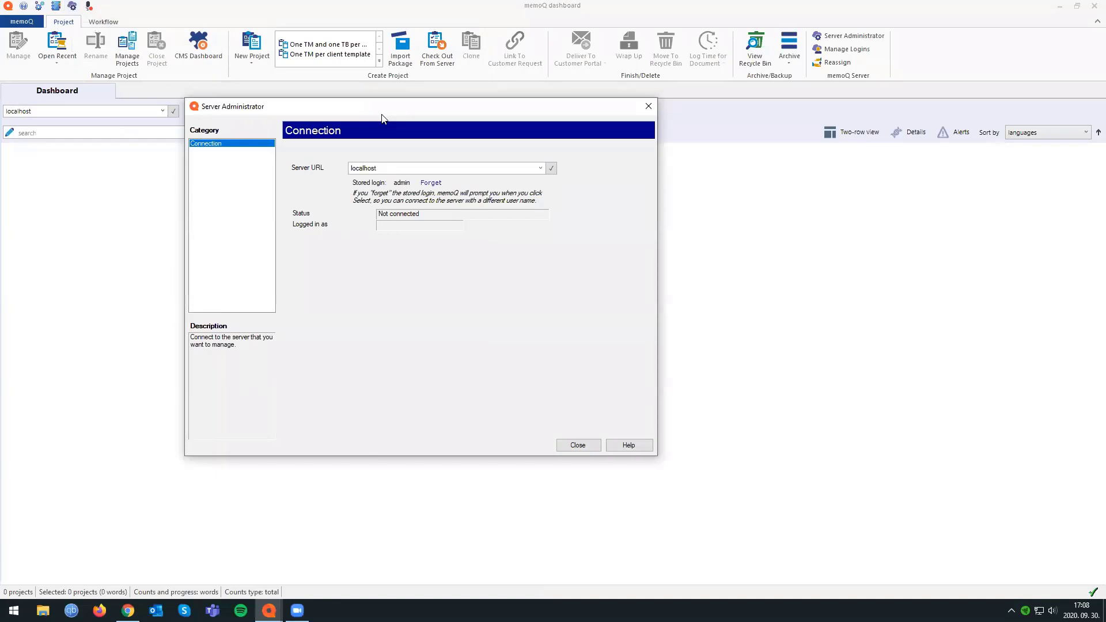
pyautogui.moveTo(383, 118); pyautogui.dragTo(413, 138)
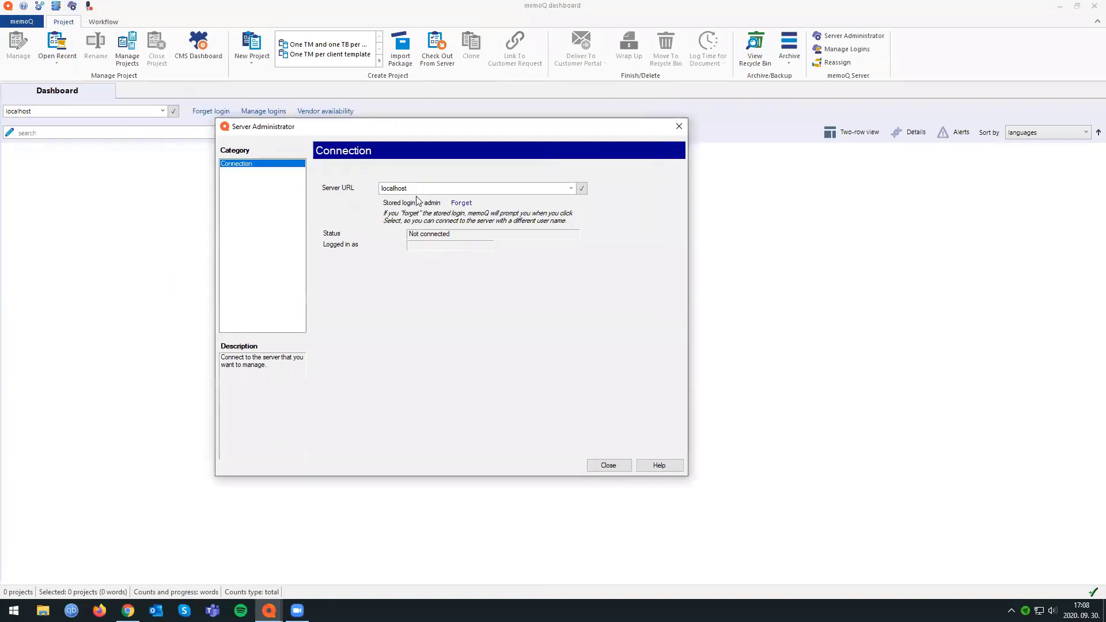
# Replace the server URL with the copied address mimesis.memoq.com/daisy and connect to that server.
pyautogui.rightClick(415, 191)
pyautogui.moveTo(424, 189); pyautogui.dragTo(330, 193)
pyautogui.hotkey('ctrl', 'v')
pyautogui.click(581, 189)
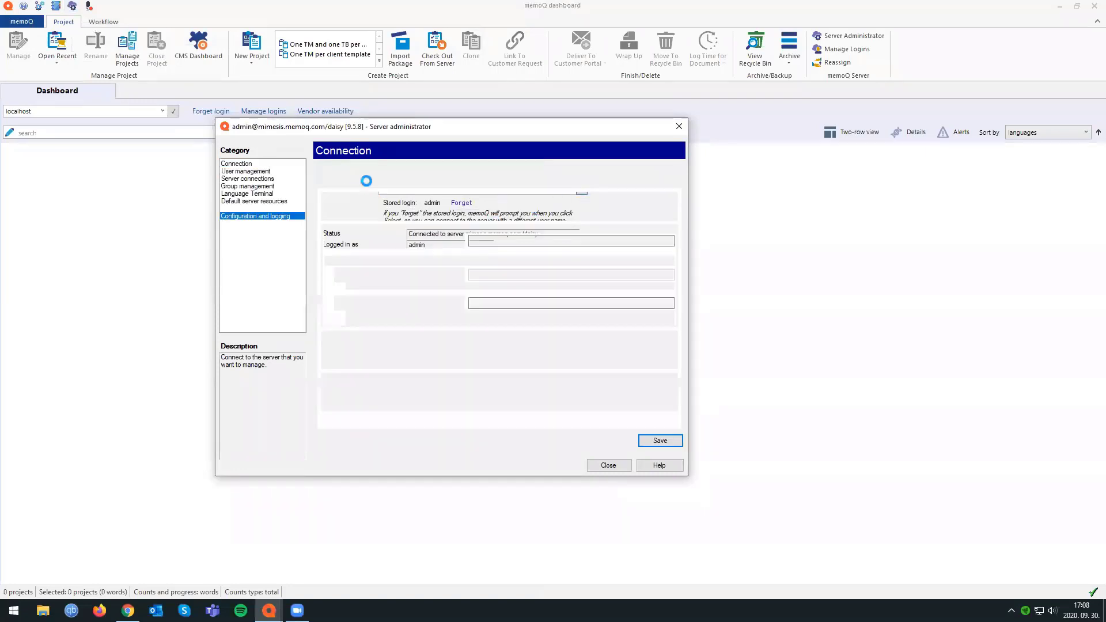
# Go to the server's user management and open a blank form for adding a user.
pyautogui.click(273, 172)
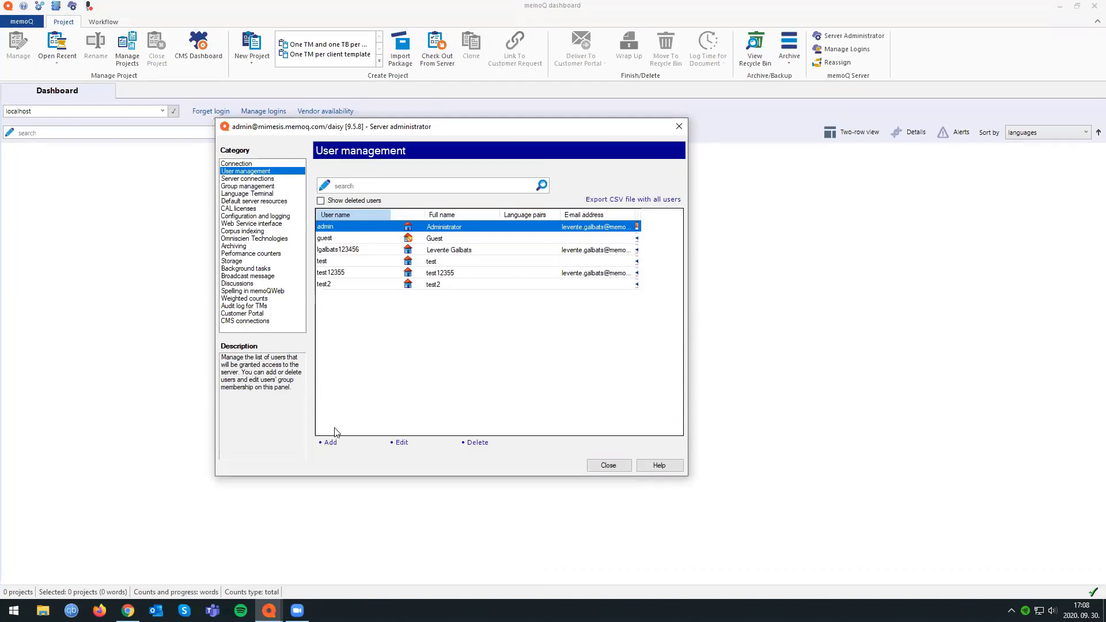
pyautogui.click(331, 442)
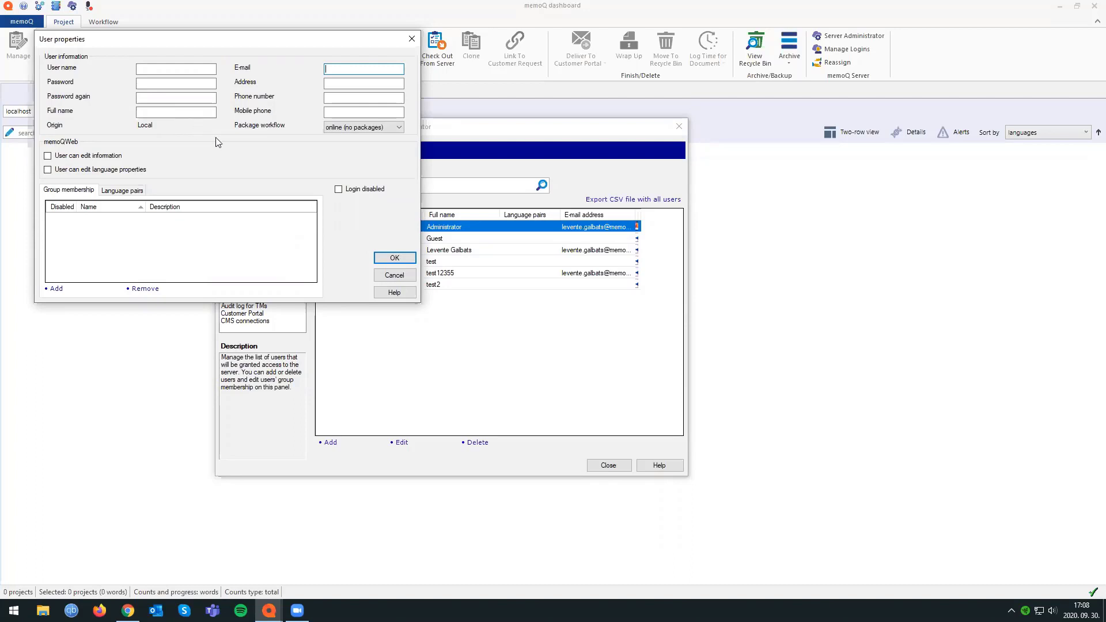
# Switch to the memoQWeb page in Chrome and try to load mimesis.memoq.com/daisy in place of the localhost address.
pyautogui.moveTo(128, 610)
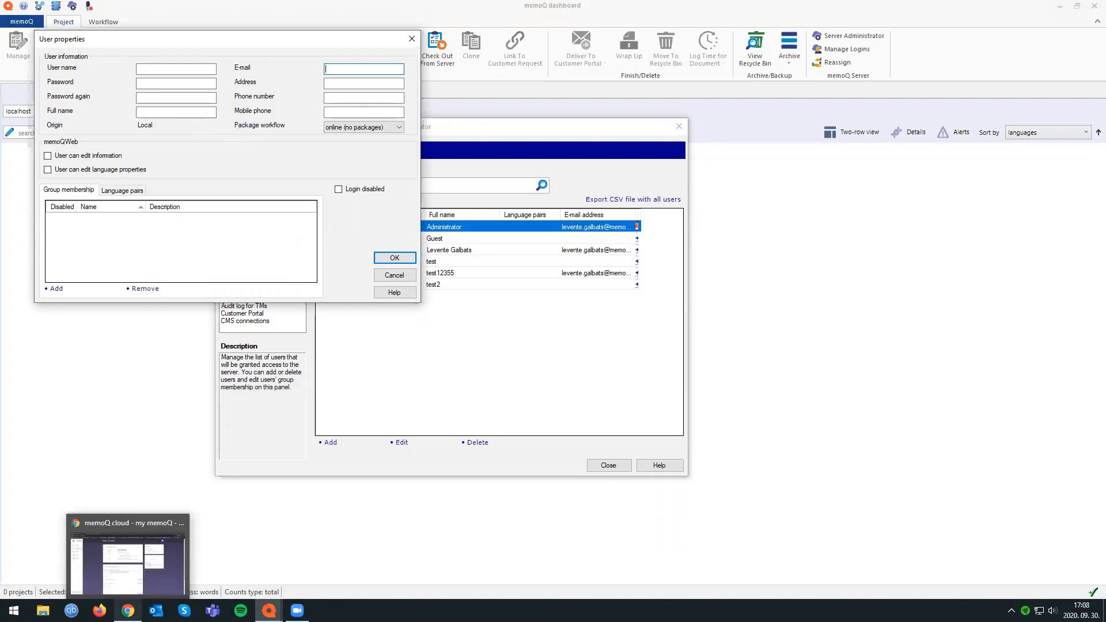
pyautogui.click(127, 562)
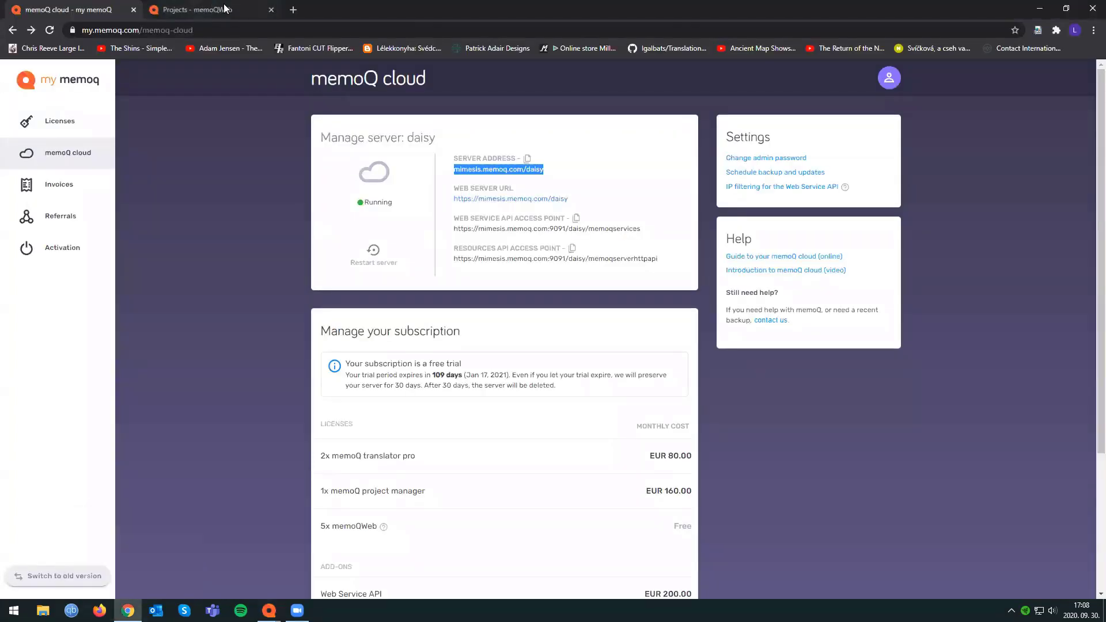
pyautogui.click(236, 5)
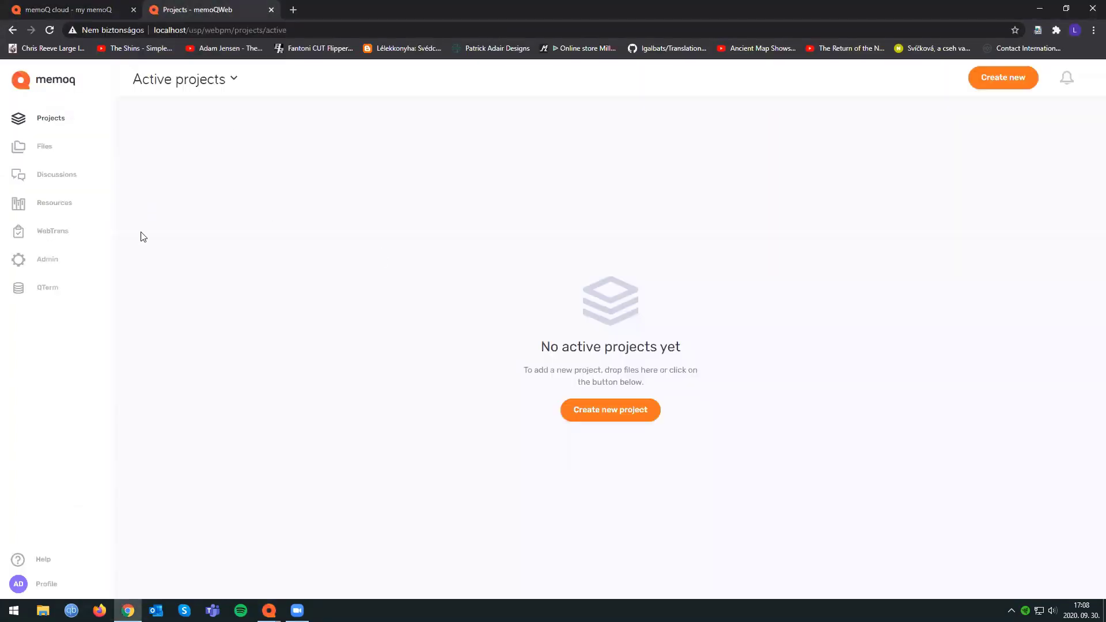
pyautogui.click(306, 34)
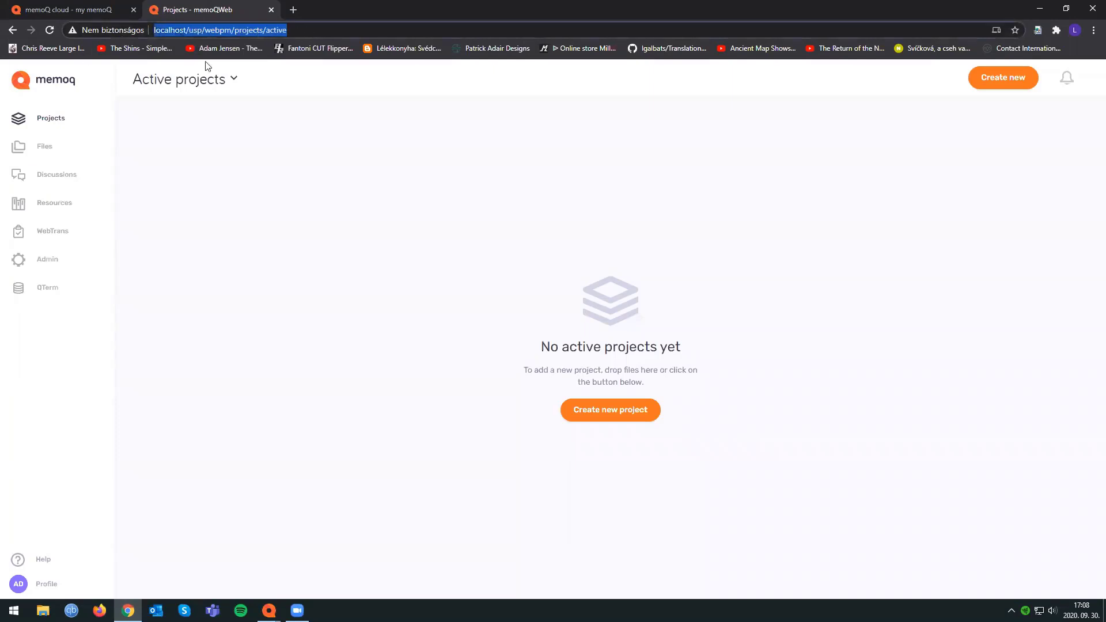
pyautogui.hotkey('ctrl', 'v')
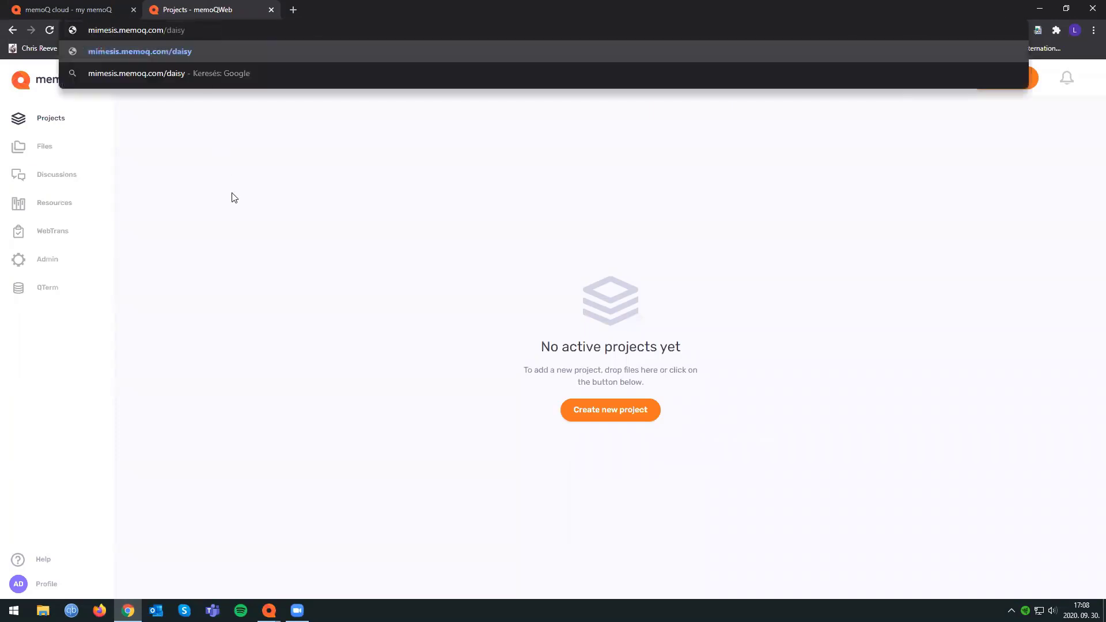
pyautogui.press('Return')
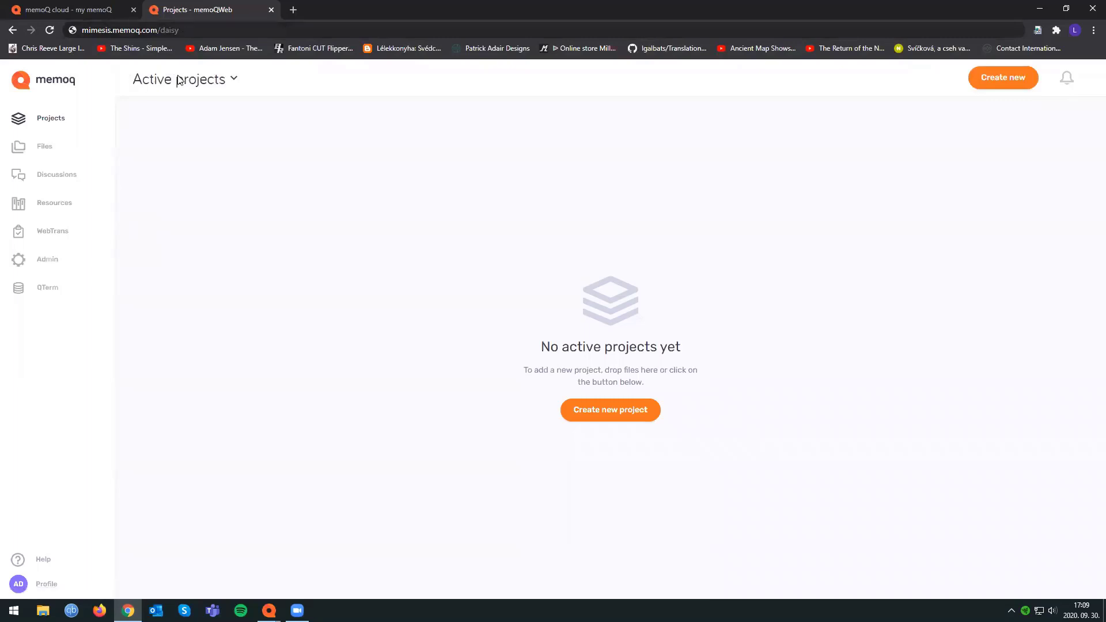
# Open the form for adding a user in memoQWeb's user administration and examine its full name and username fields.
pyautogui.click(49, 260)
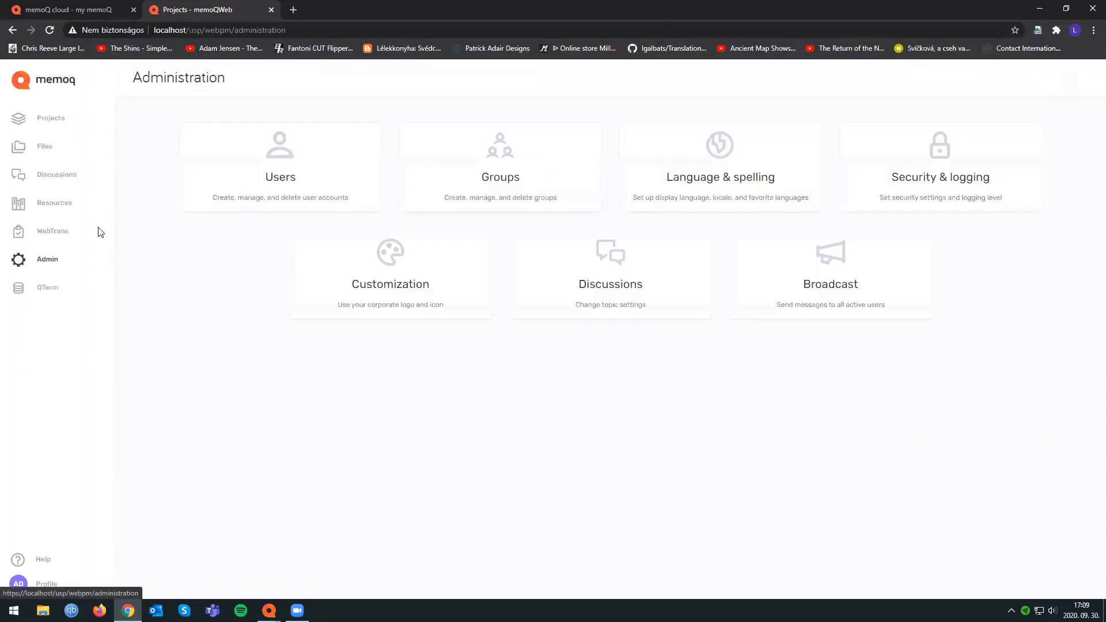
pyautogui.click(283, 152)
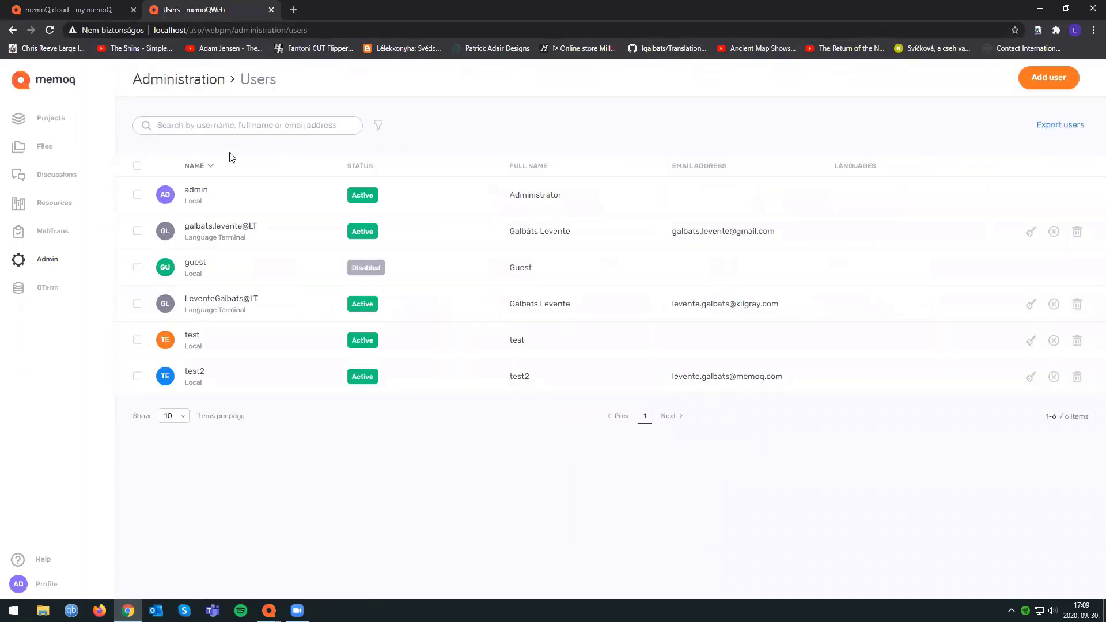
pyautogui.click(1051, 85)
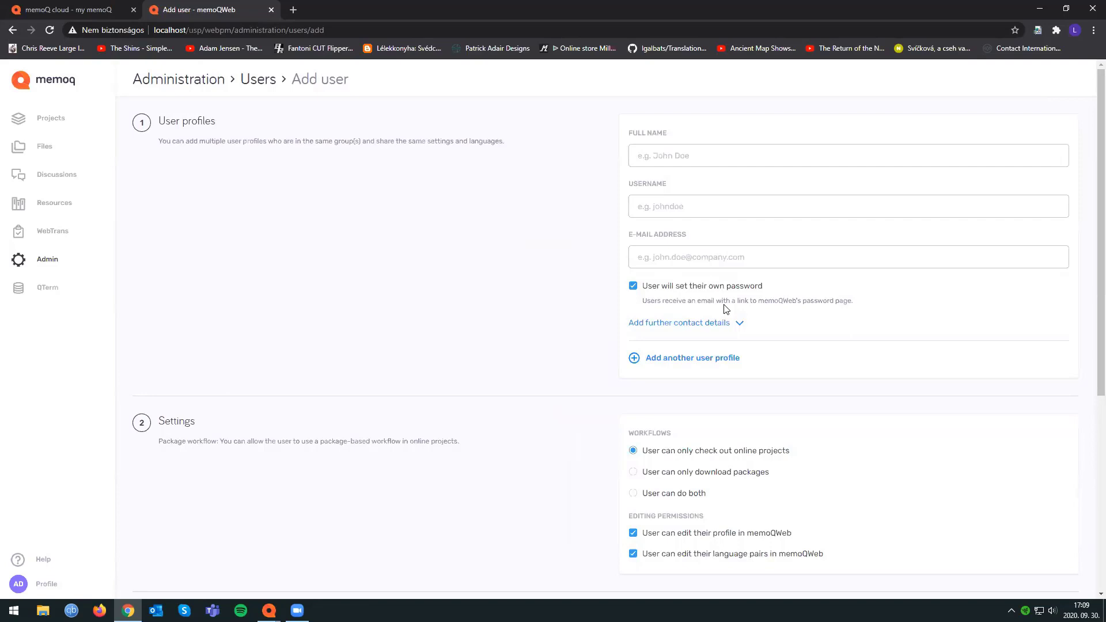
pyautogui.click(669, 156)
pyautogui.click(547, 196)
pyautogui.click(687, 223)
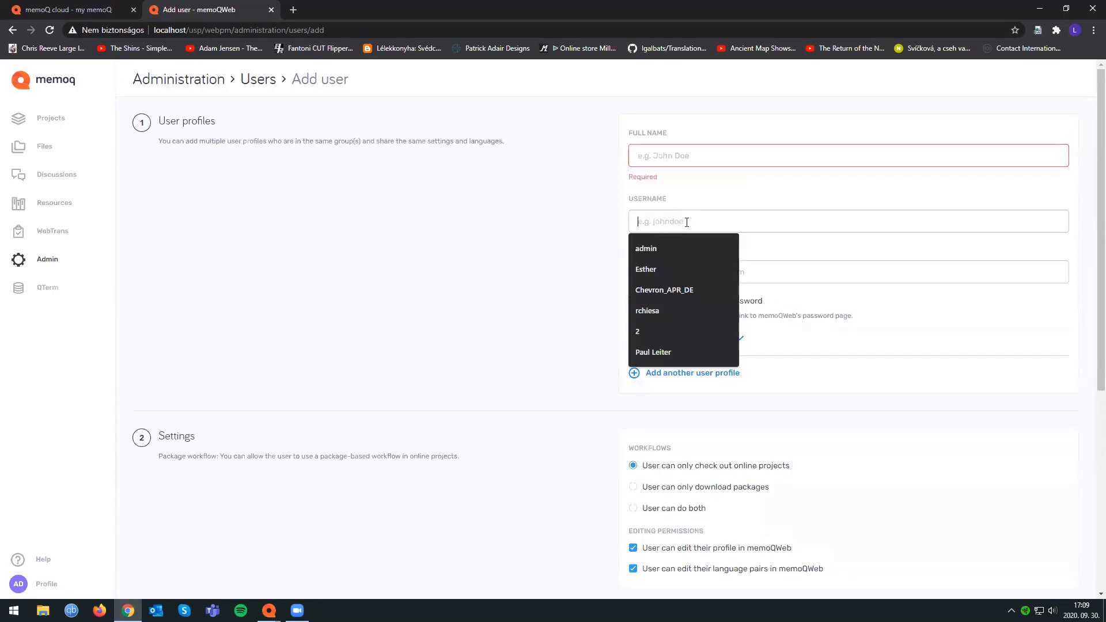
pyautogui.click(603, 224)
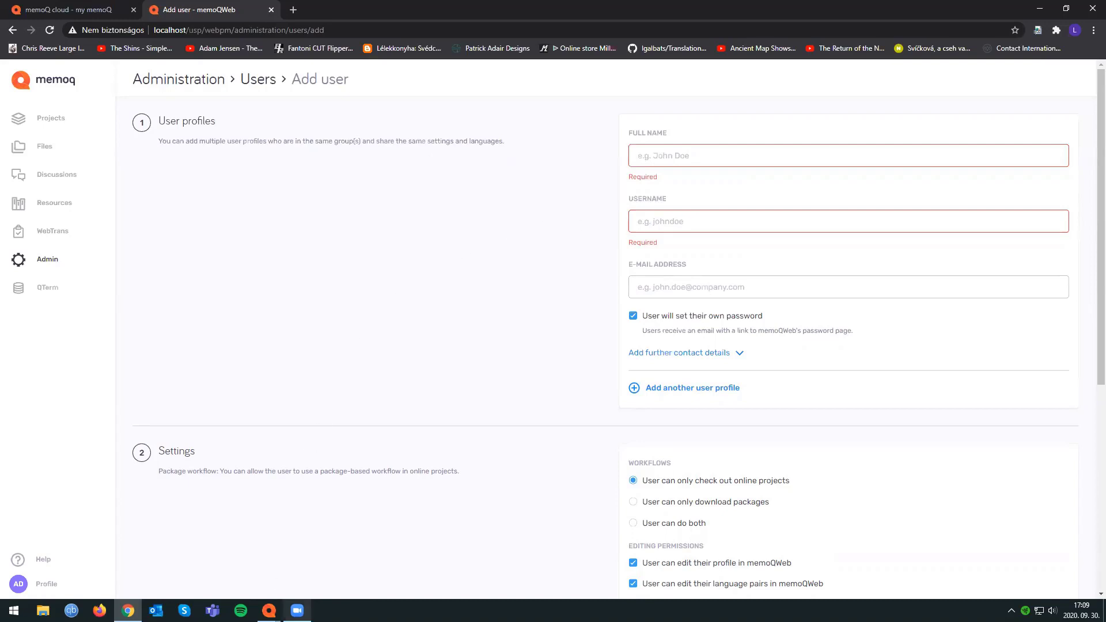
# Switch back to memoQ's Server Administrator, dismiss the blank user form and open the group management list.
pyautogui.moveTo(268, 611)
pyautogui.click(327, 555)
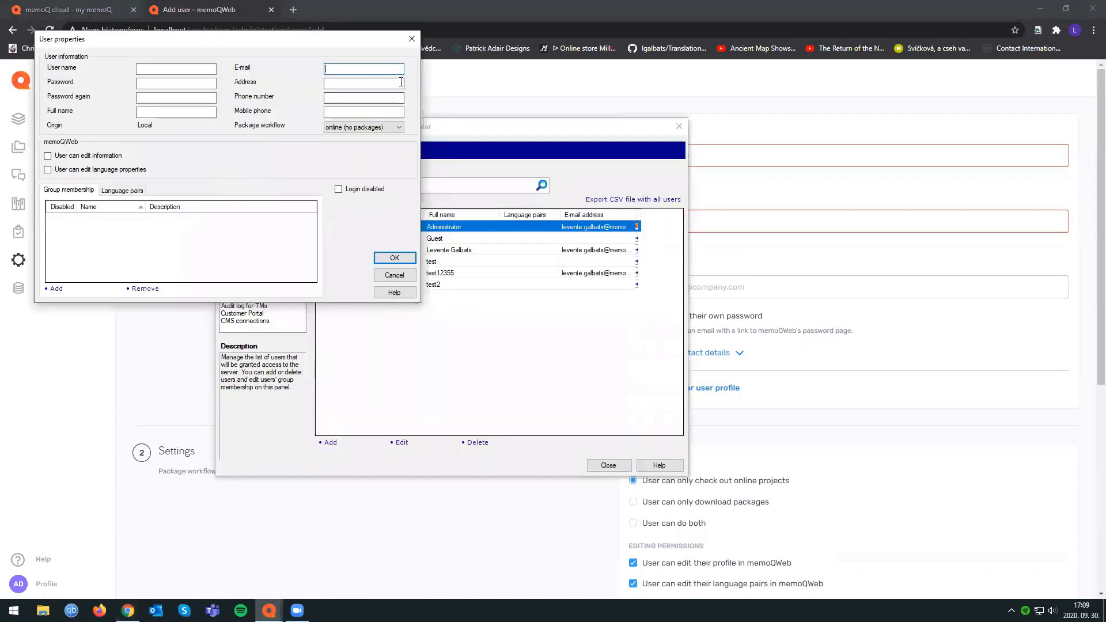
pyautogui.click(412, 39)
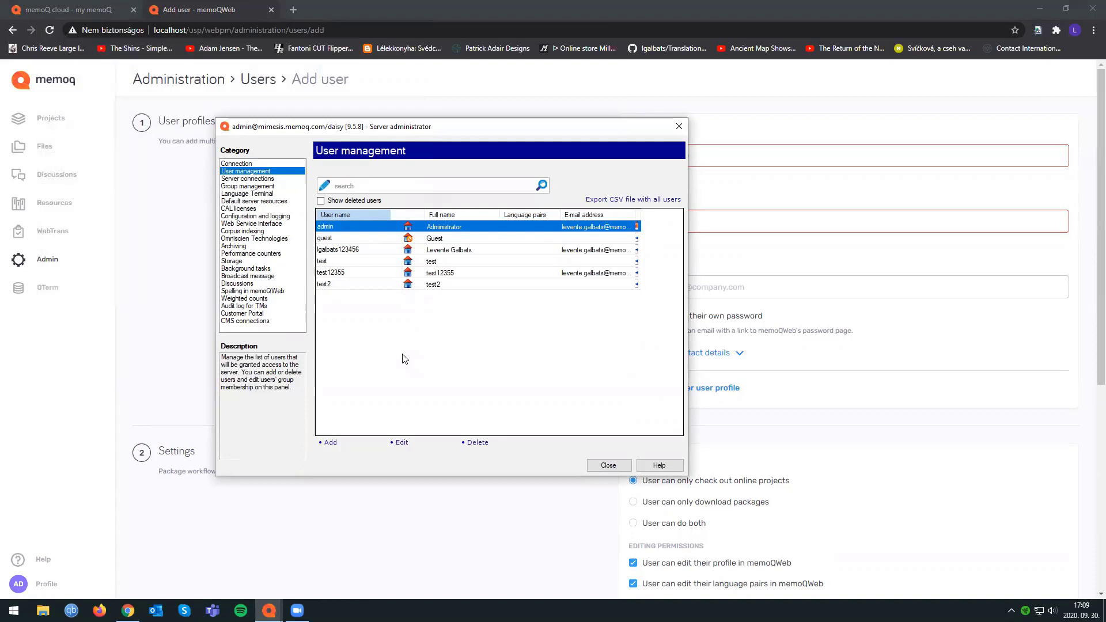
pyautogui.click(288, 186)
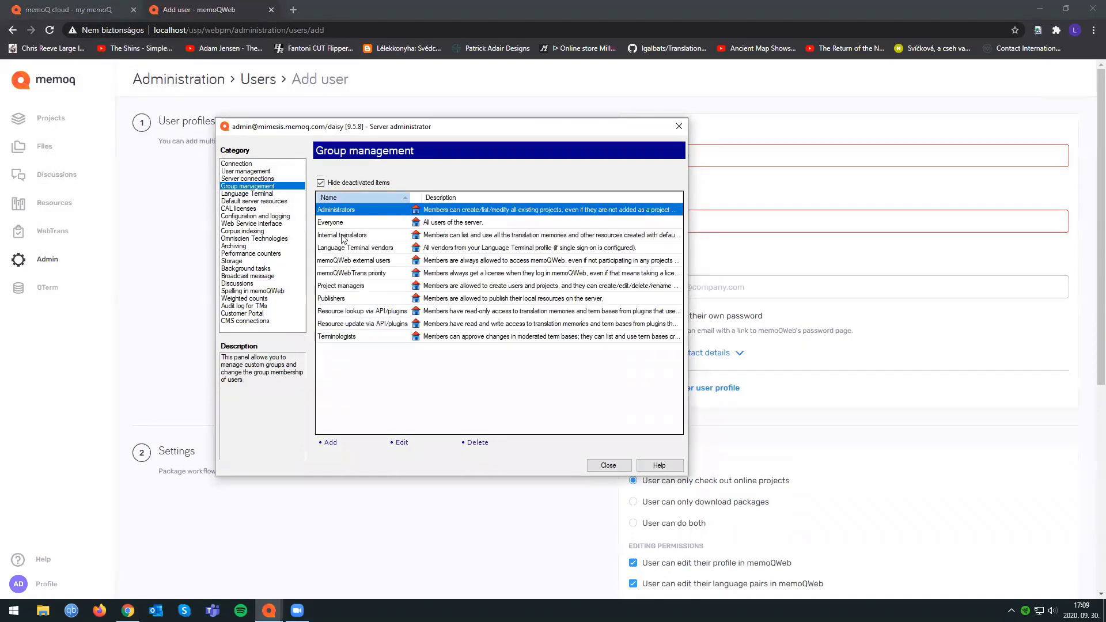
# Examine the Internal translators, Administrators and Project managers groups in the group list.
pyautogui.click(343, 236)
pyautogui.click(371, 213)
pyautogui.click(375, 288)
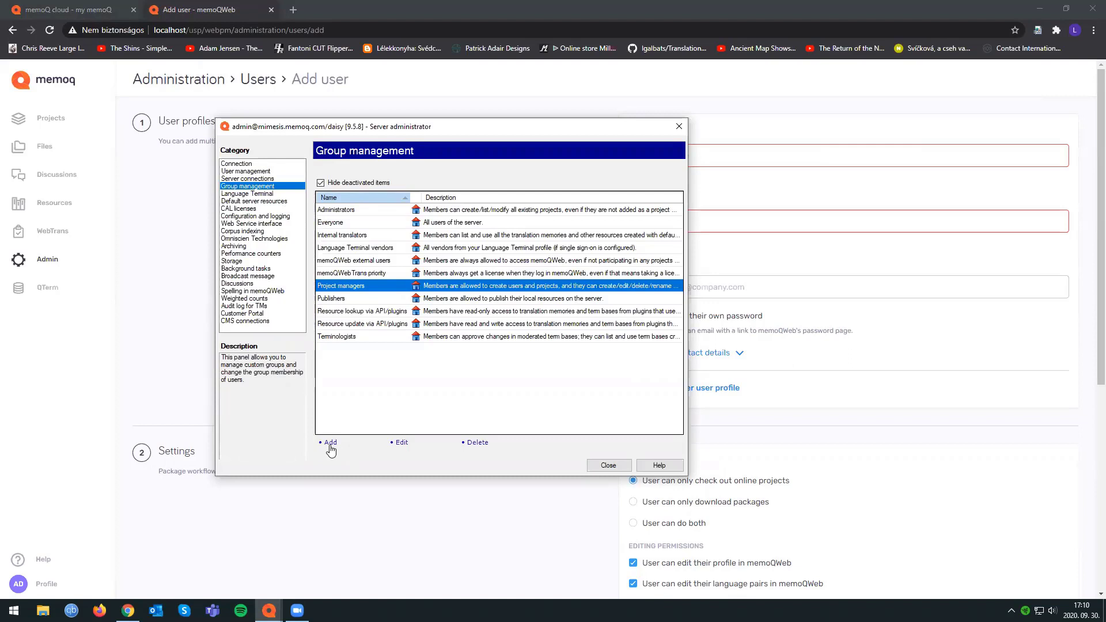
pyautogui.click(373, 235)
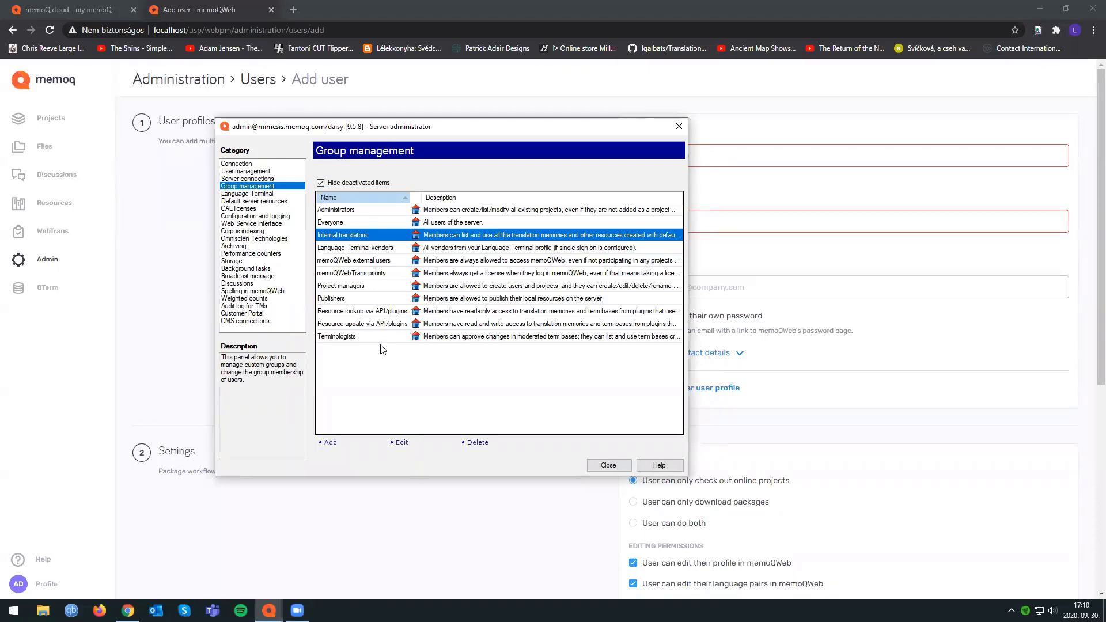
# Open a blank group form, allow members to start projects, inspect the available project-start options and dismiss the form.
pyautogui.click(329, 443)
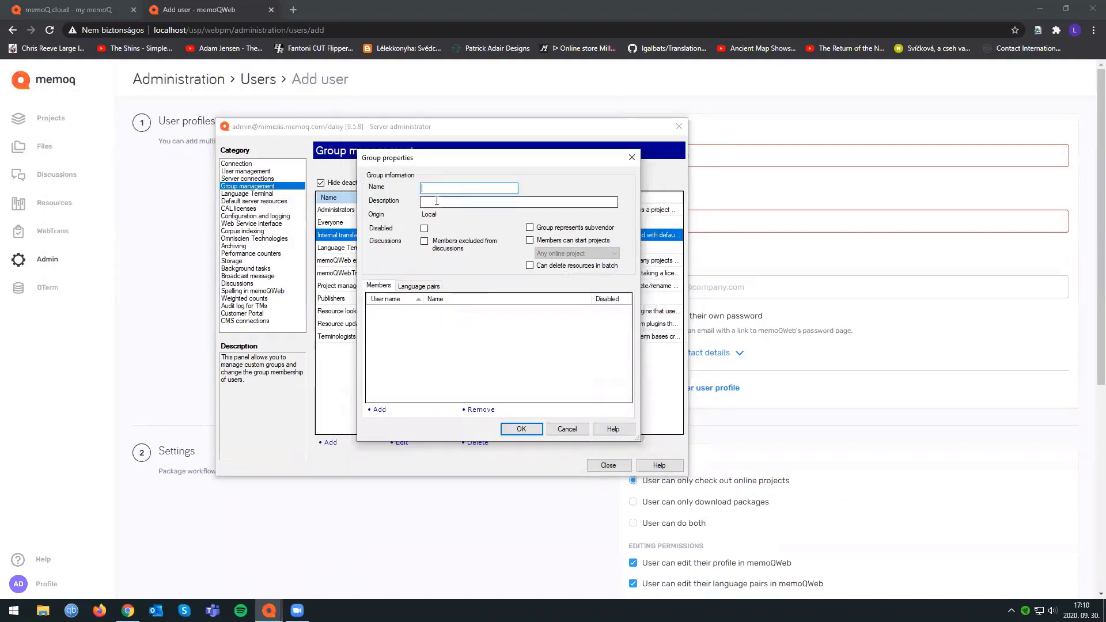
pyautogui.click(551, 244)
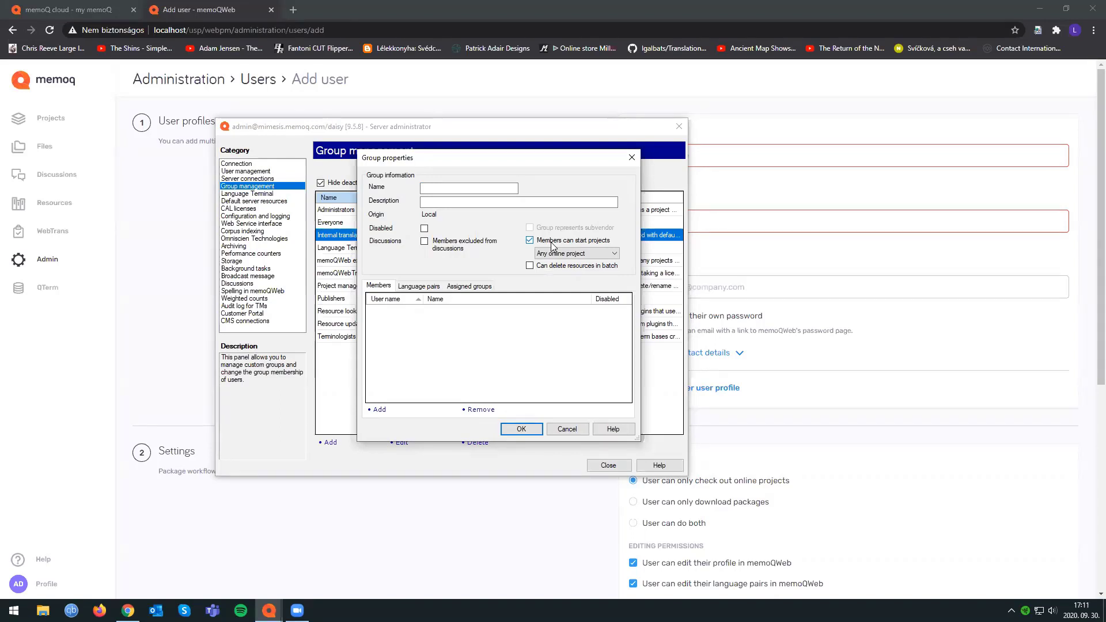
pyautogui.click(568, 255)
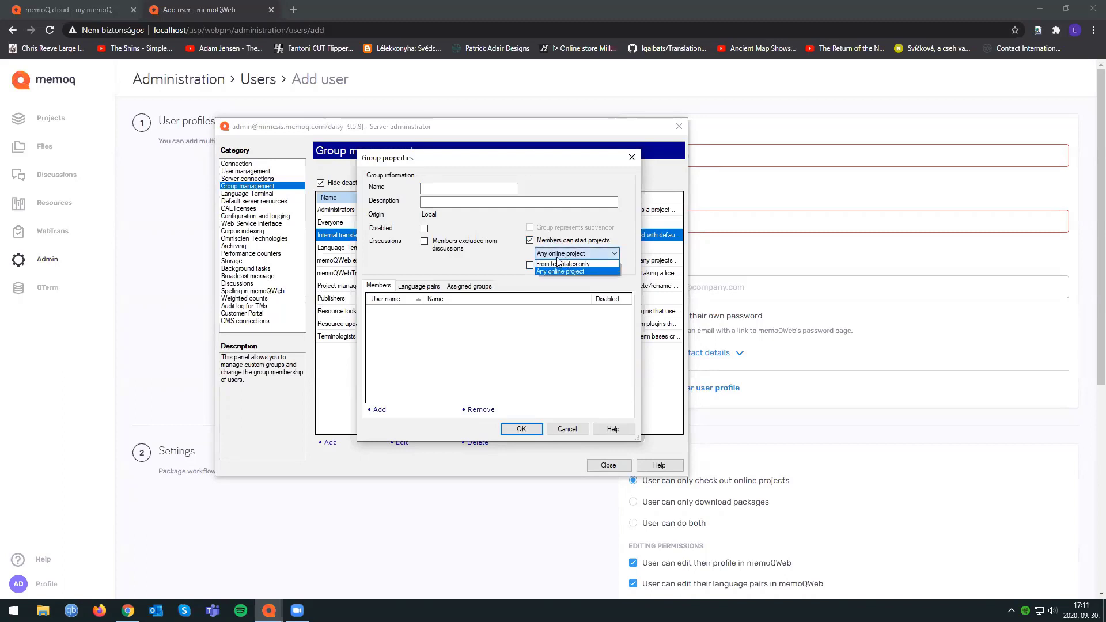
pyautogui.click(632, 162)
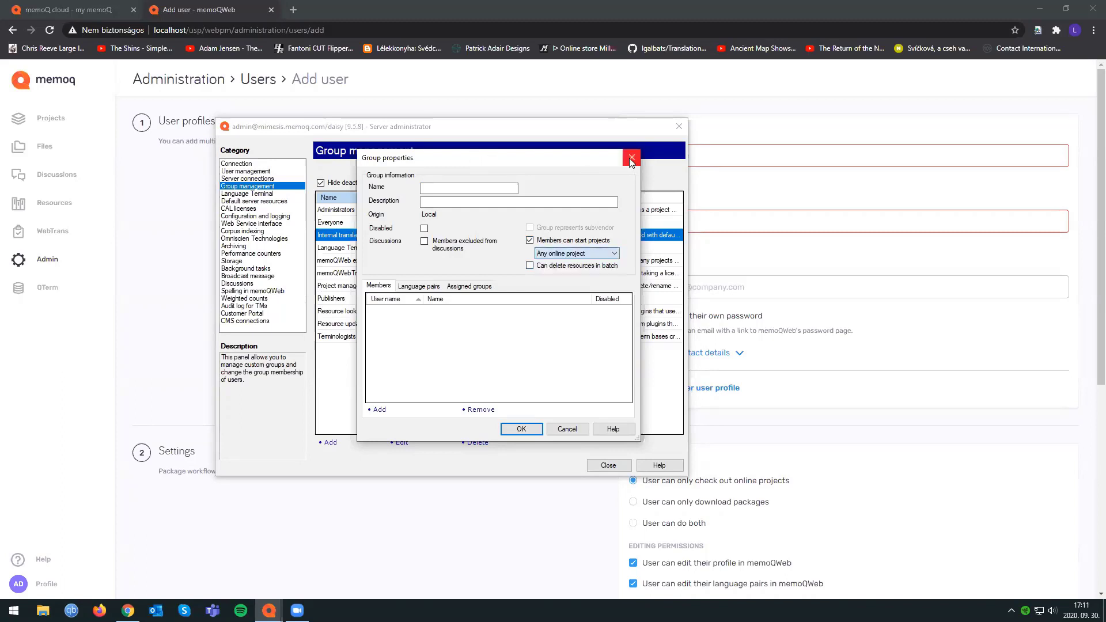
pyautogui.click(632, 162)
# Fill in a new group named Junior whose members can start projects from templates only, and dismiss the form without saving.
pyautogui.click(344, 285)
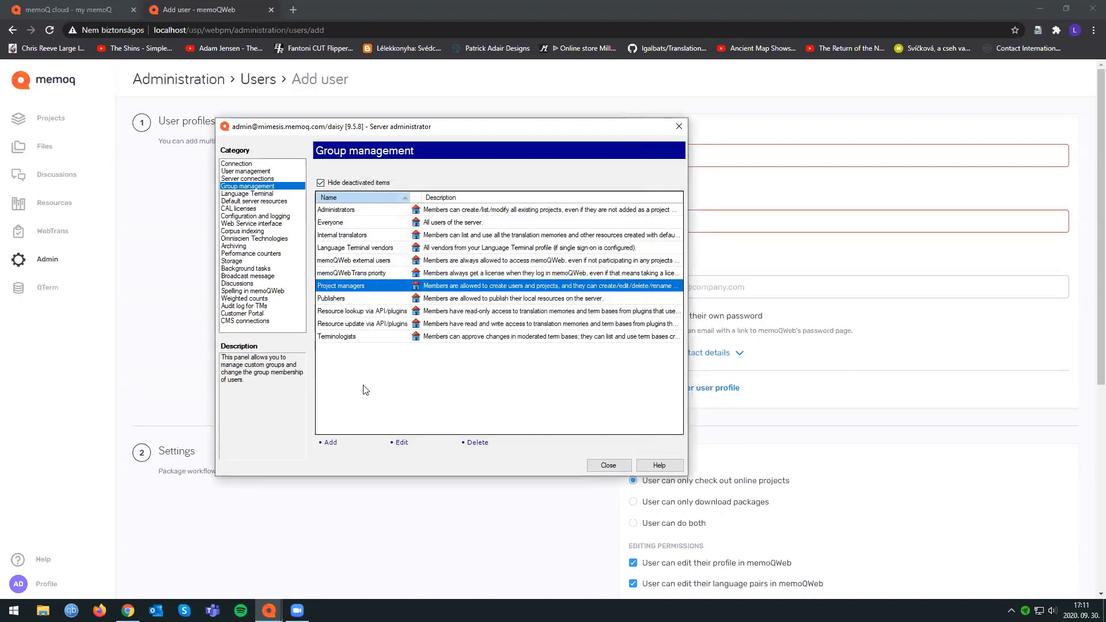
pyautogui.click(330, 442)
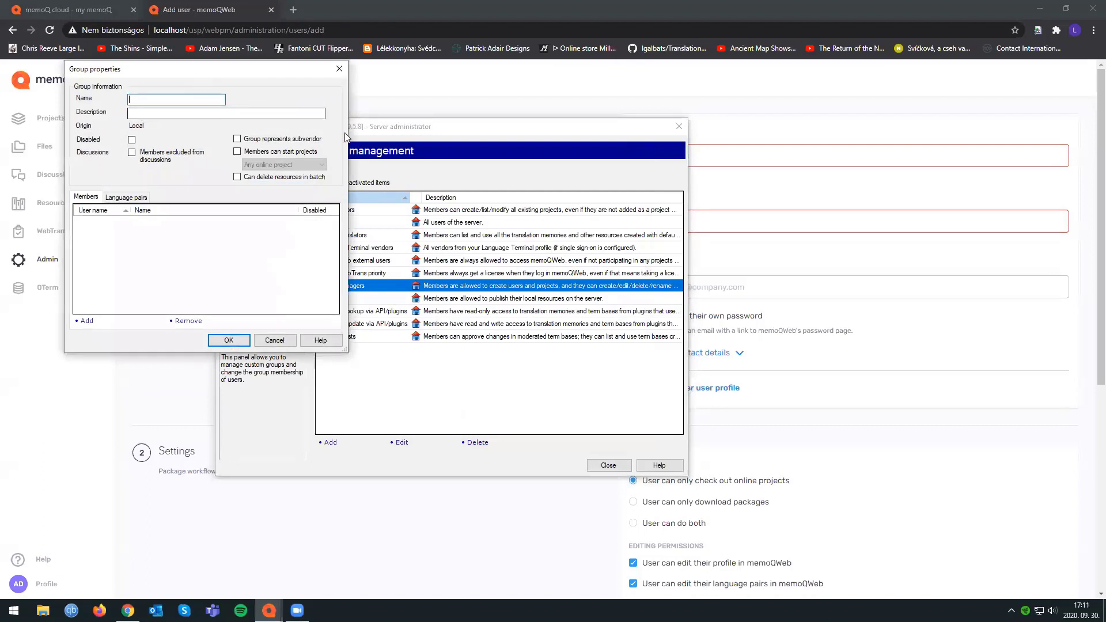
pyautogui.write('Junior')
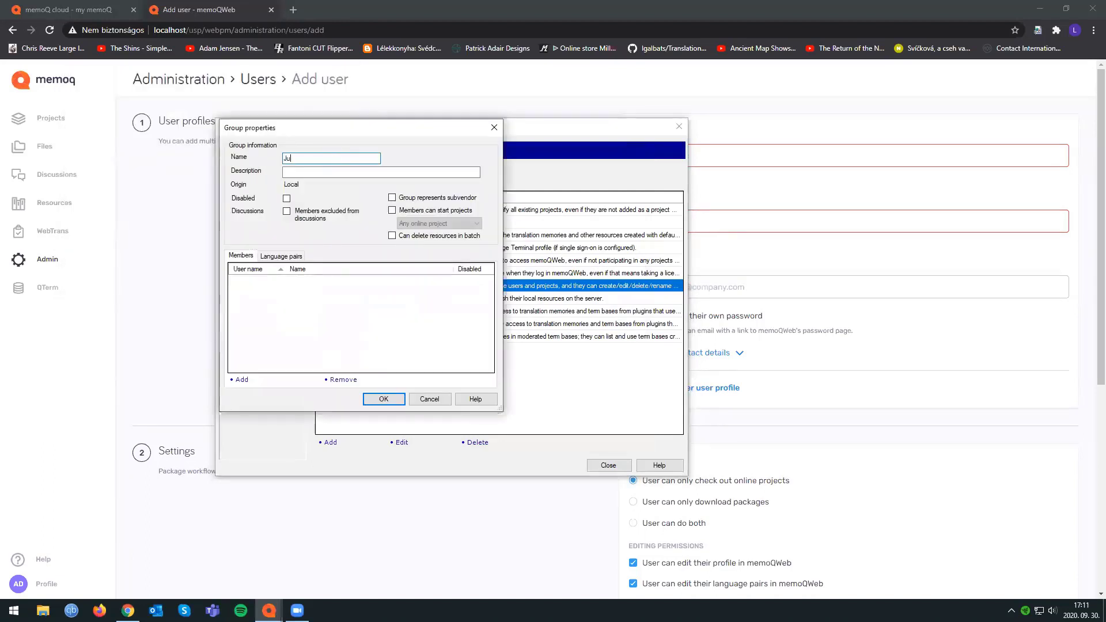
pyautogui.click(392, 211)
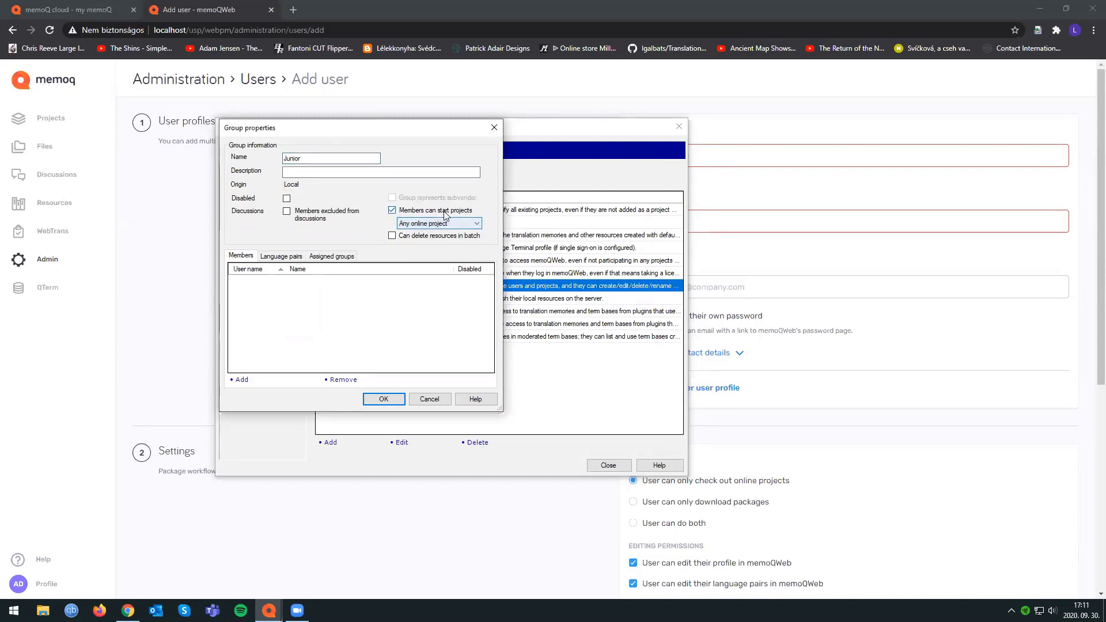
pyautogui.click(447, 224)
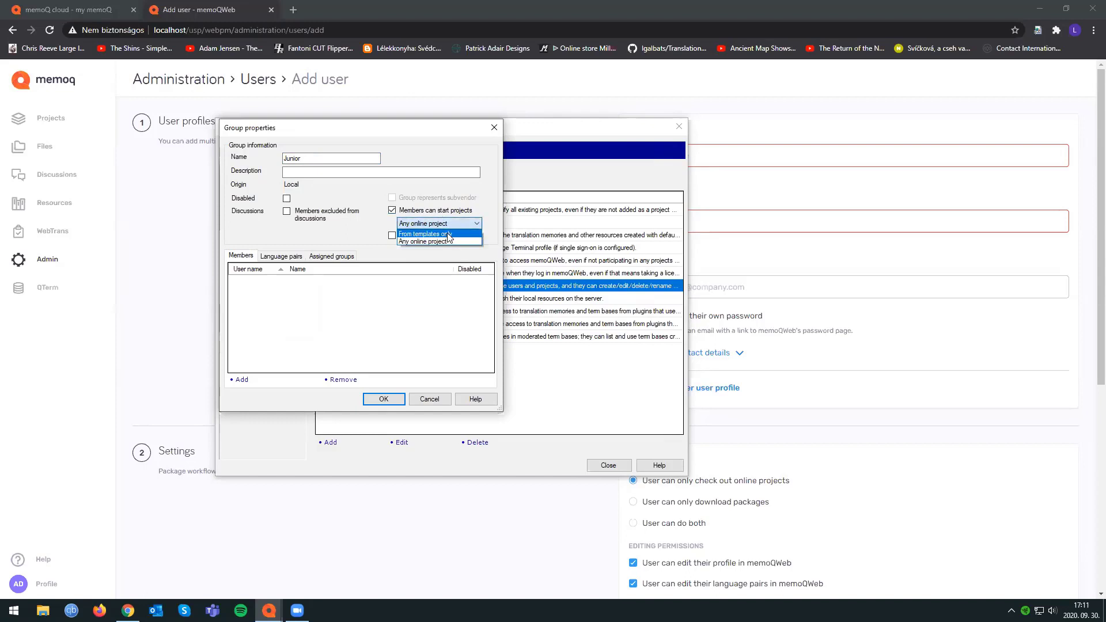
pyautogui.click(457, 233)
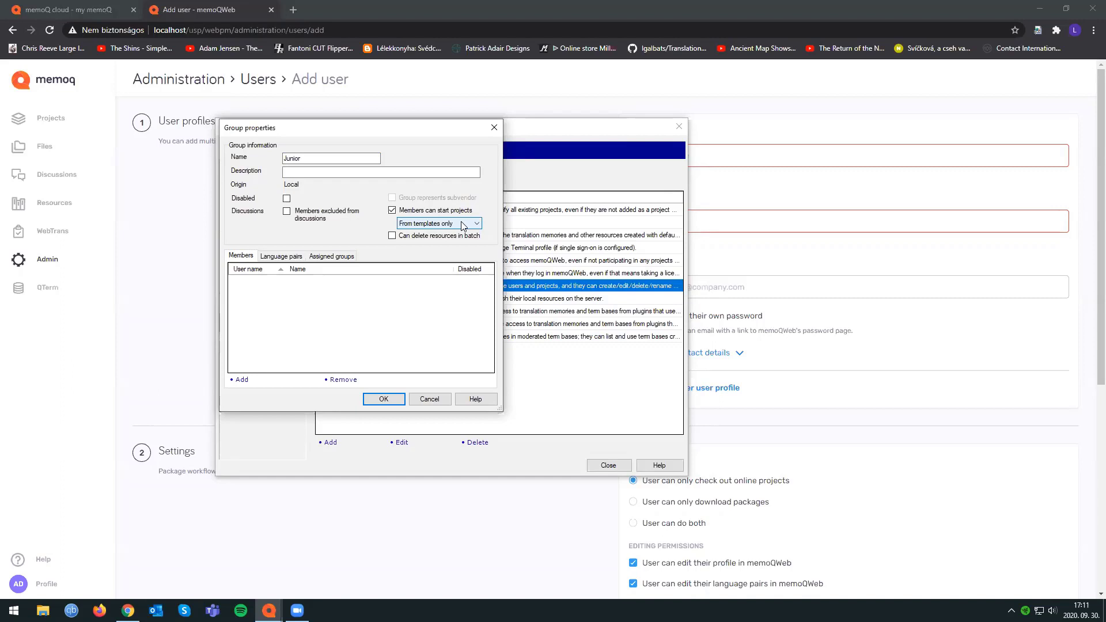
pyautogui.click(493, 128)
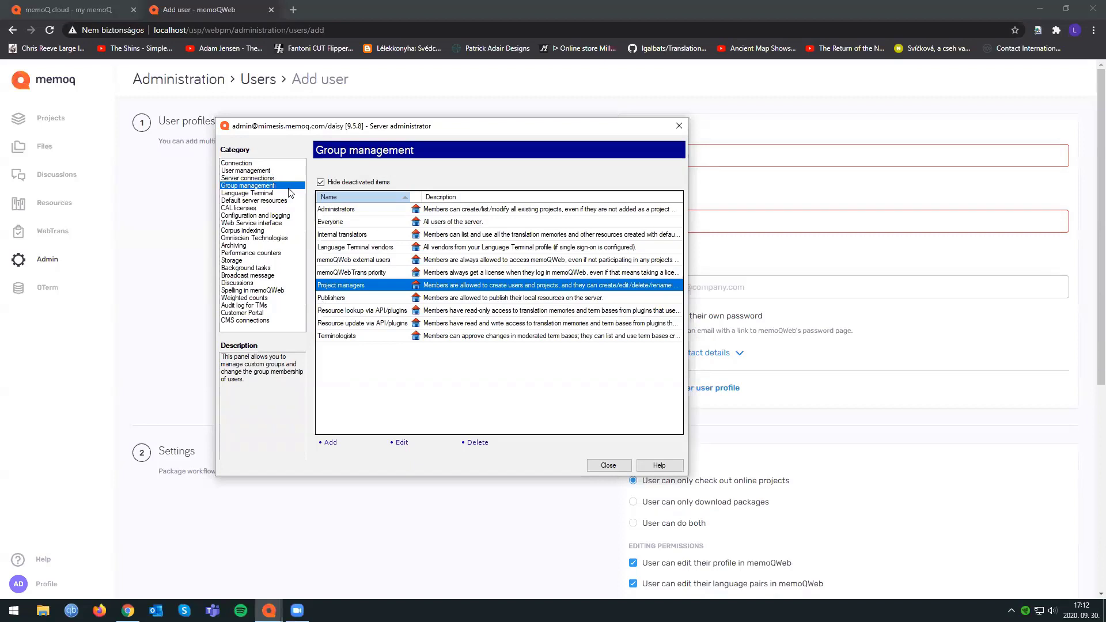
# View the server's CAL license pool, and highlight the translator pro, project manager and memoQWeb licenses on the memoQ cloud page in Chrome.
pyautogui.click(261, 209)
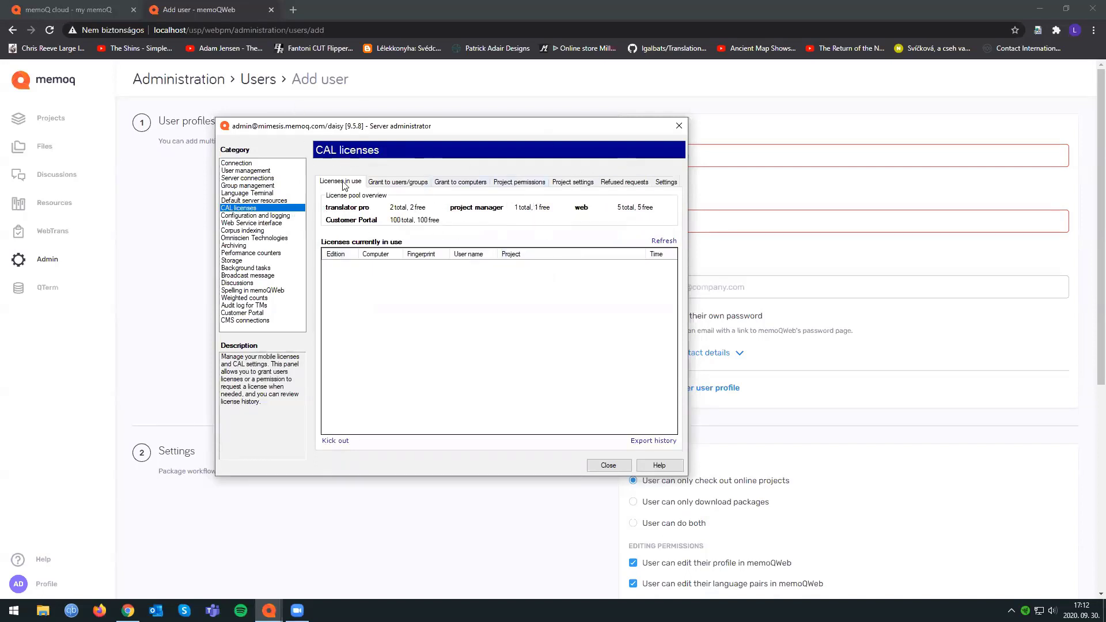
pyautogui.scroll(-3, 419, 322)
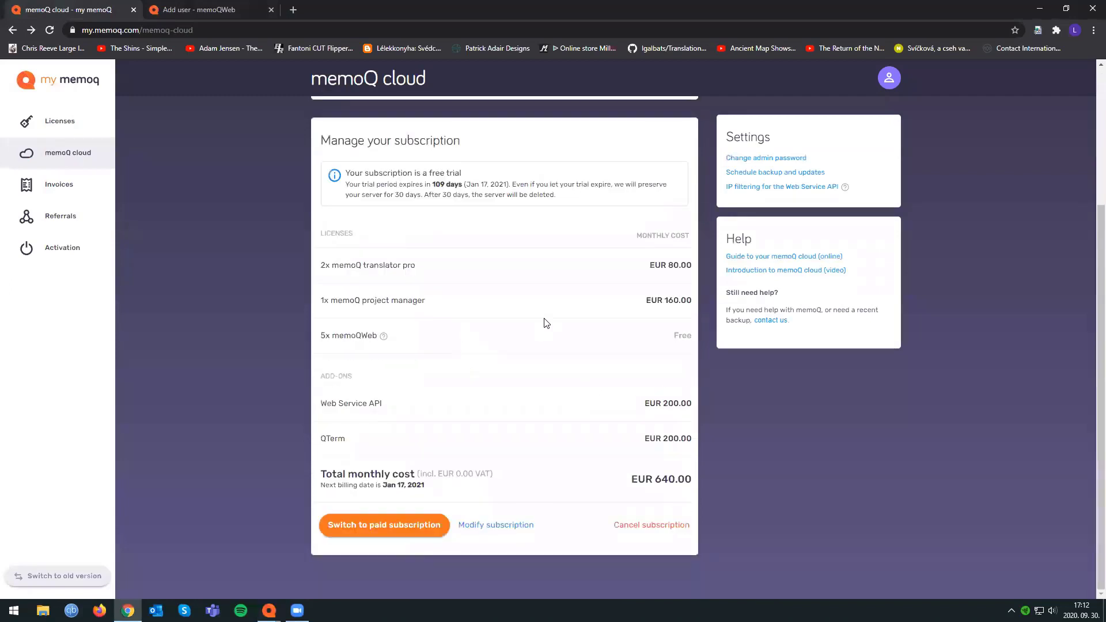
pyautogui.moveTo(319, 266); pyautogui.dragTo(413, 274)
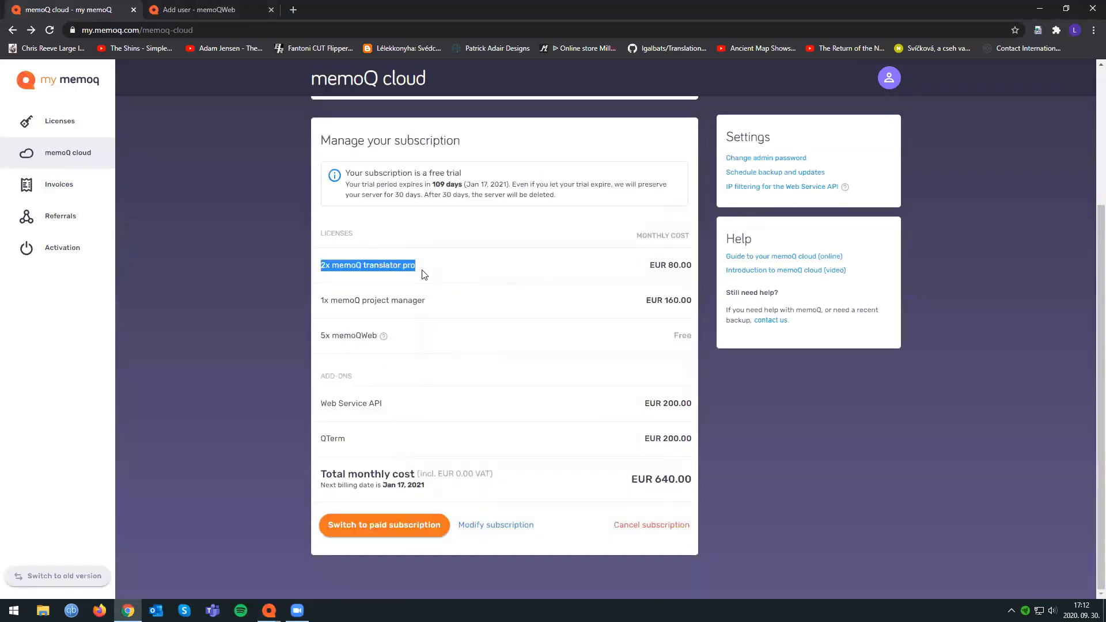
pyautogui.moveTo(321, 300); pyautogui.dragTo(448, 309)
pyautogui.moveTo(321, 335); pyautogui.dragTo(378, 337)
# Switch back to Server Administrator and move its window aside to compare the license pool with the subscription.
pyautogui.click(269, 611)
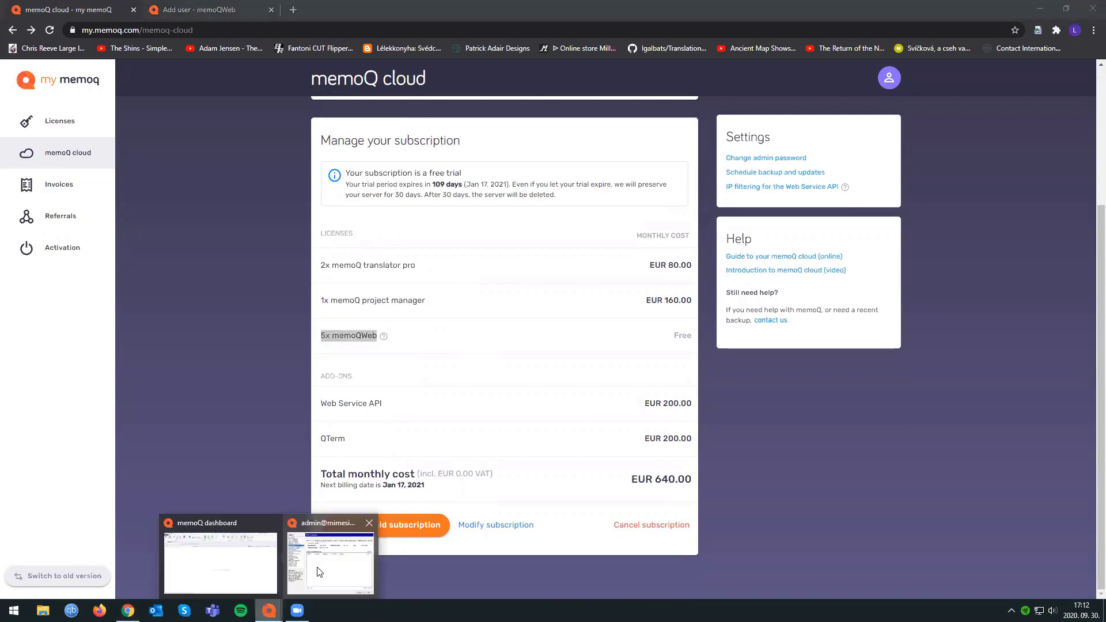
pyautogui.click(329, 554)
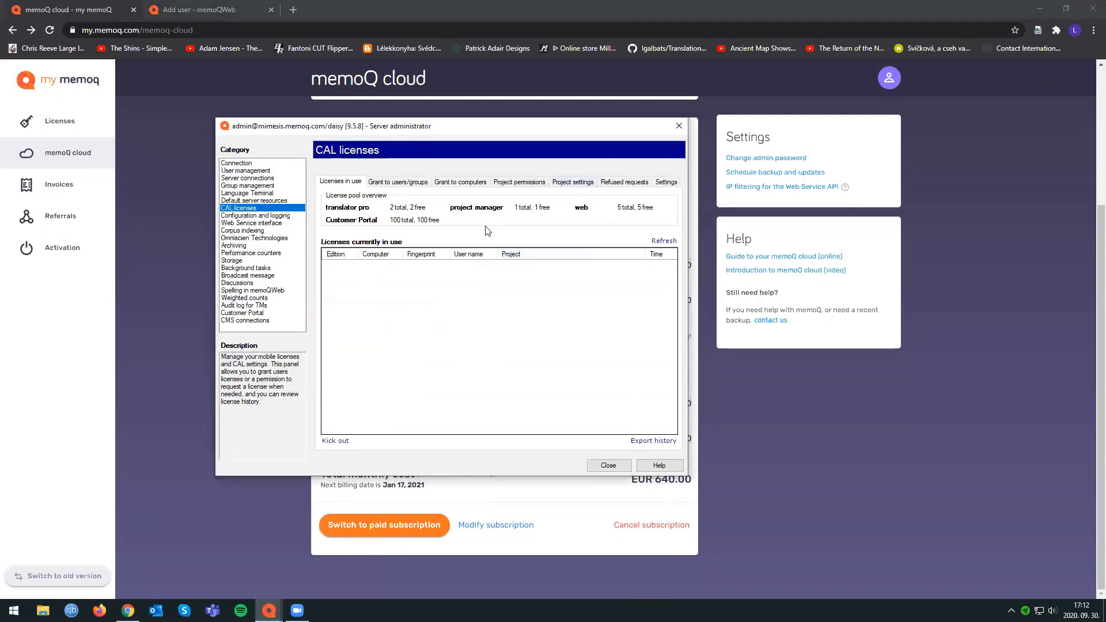
pyautogui.moveTo(436, 131); pyautogui.dragTo(836, 164)
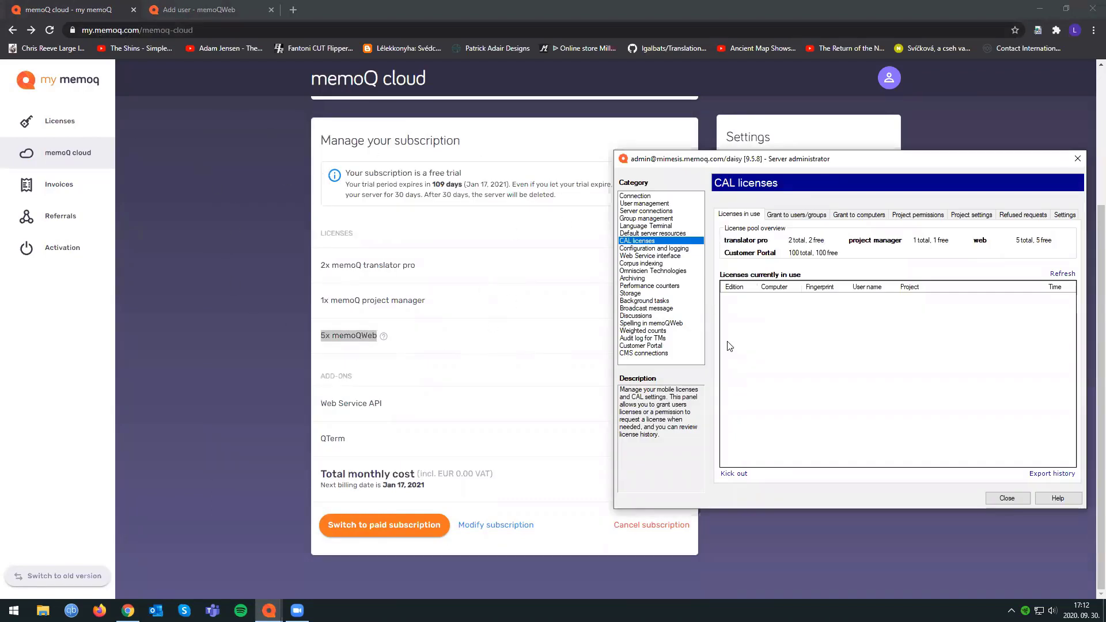
pyautogui.moveTo(819, 159); pyautogui.dragTo(574, 142)
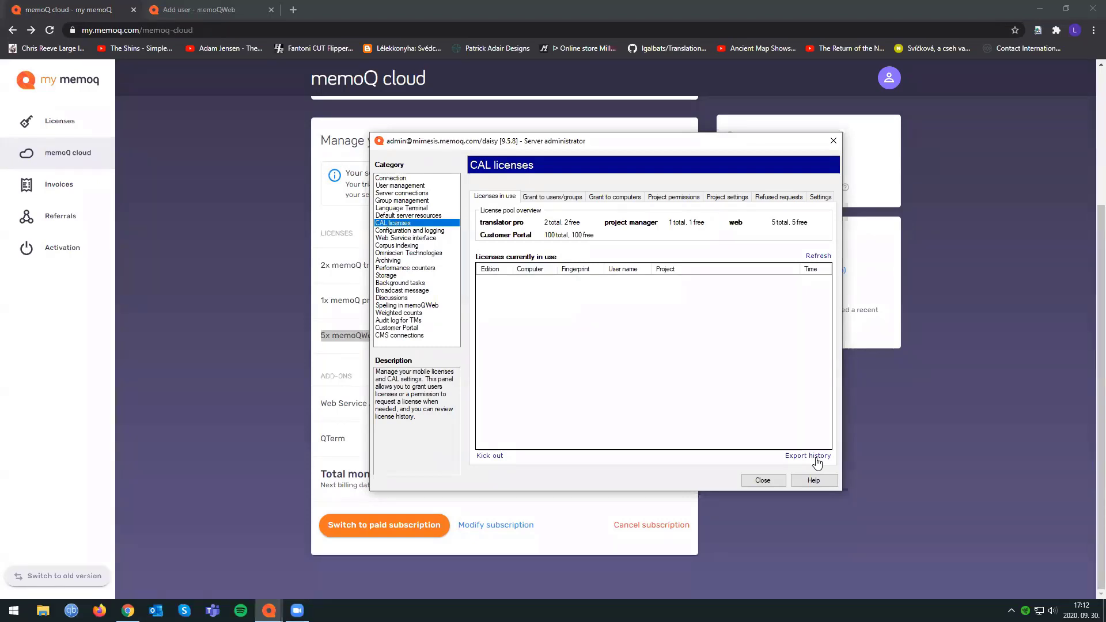
# Revoke the CAL licenses granted to the users test12355, test2 and test.
pyautogui.click(557, 199)
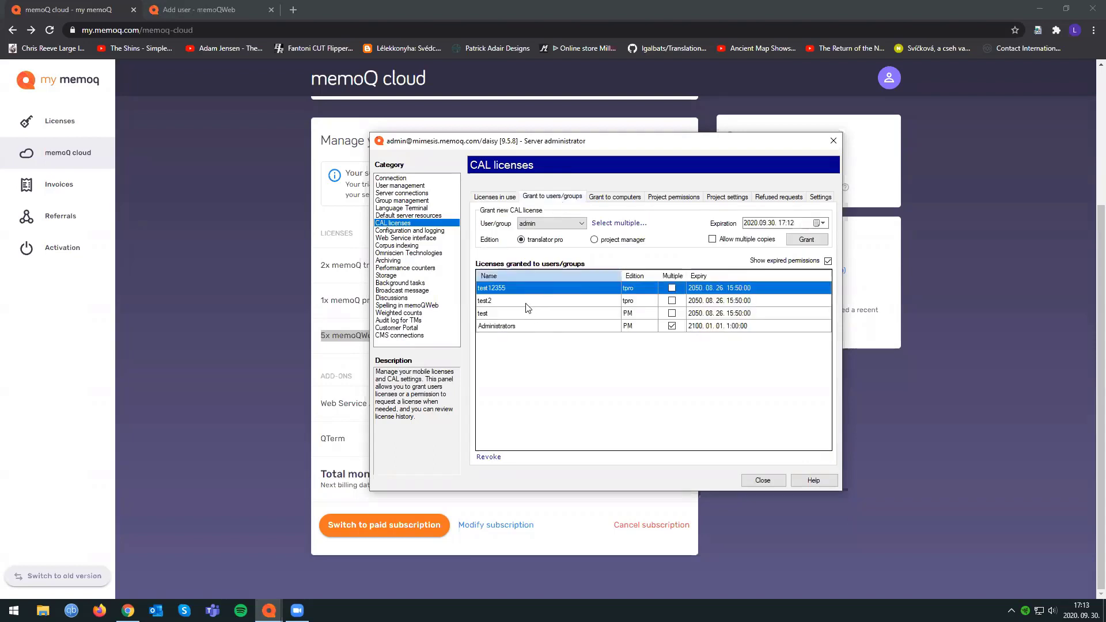
pyautogui.moveTo(512, 291); pyautogui.dragTo(510, 316)
pyautogui.click(489, 458)
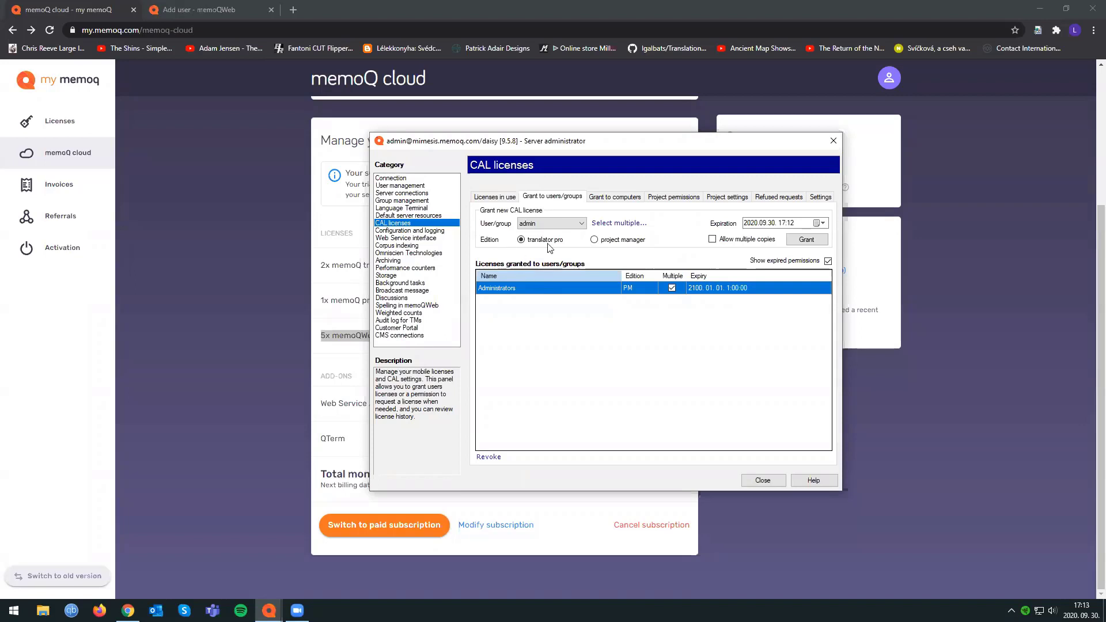
# Grant the user test a translator pro license expiring on 2020.10.05.
pyautogui.click(553, 227)
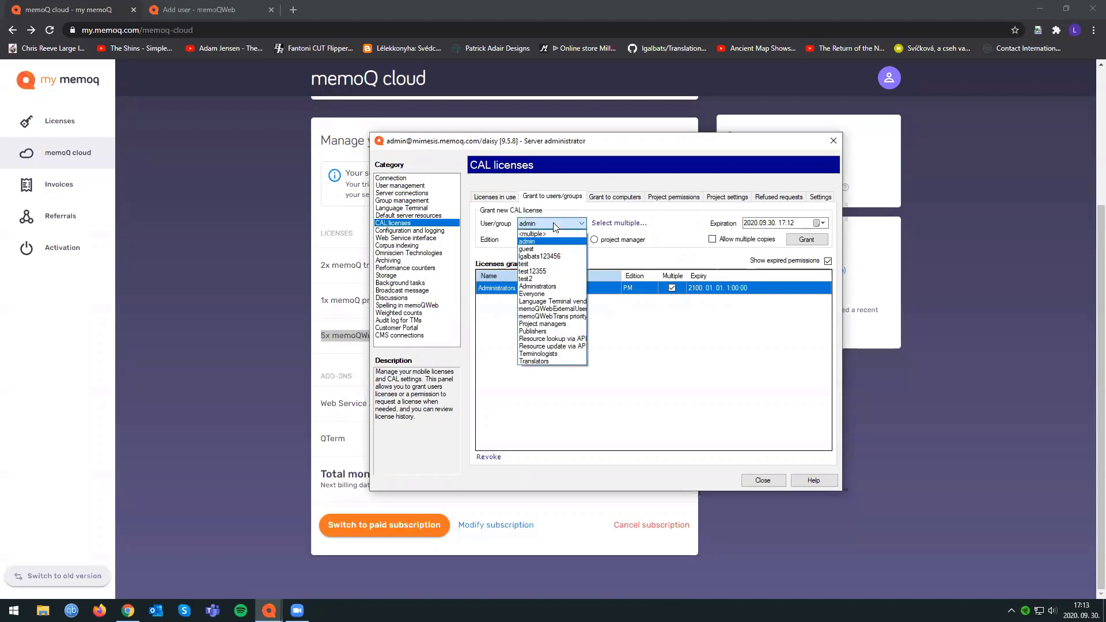
pyautogui.click(533, 265)
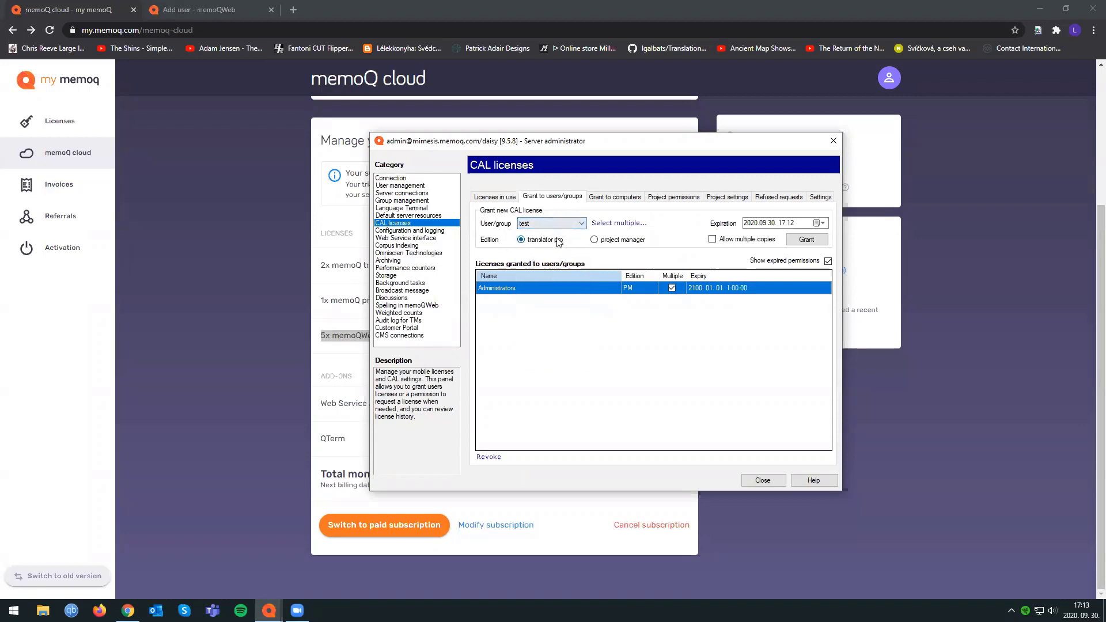
pyautogui.click(748, 224)
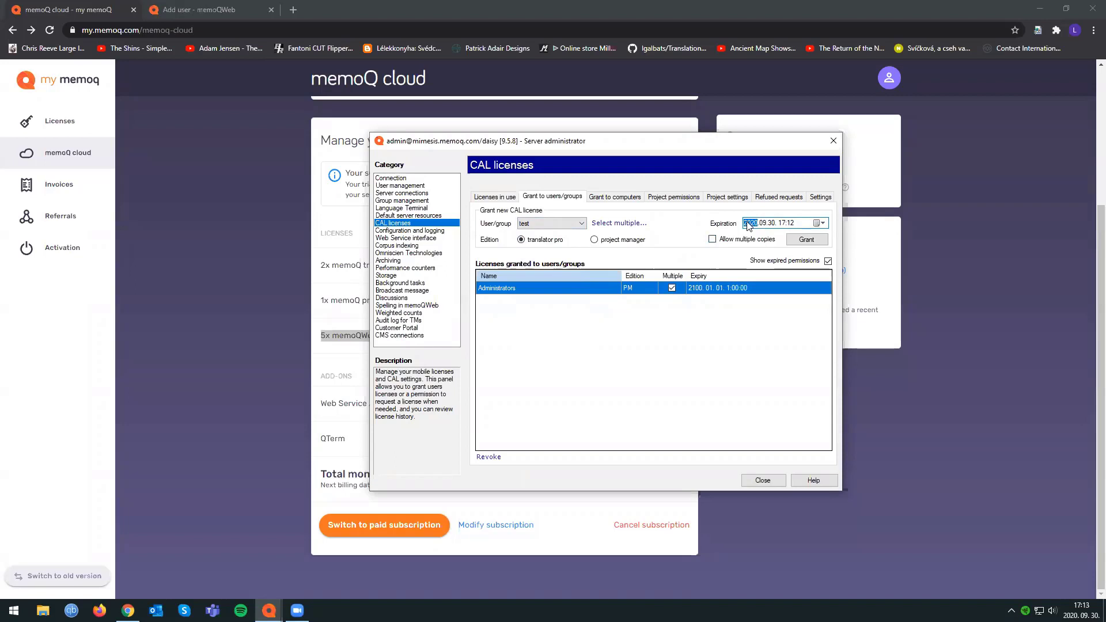
pyautogui.click(820, 223)
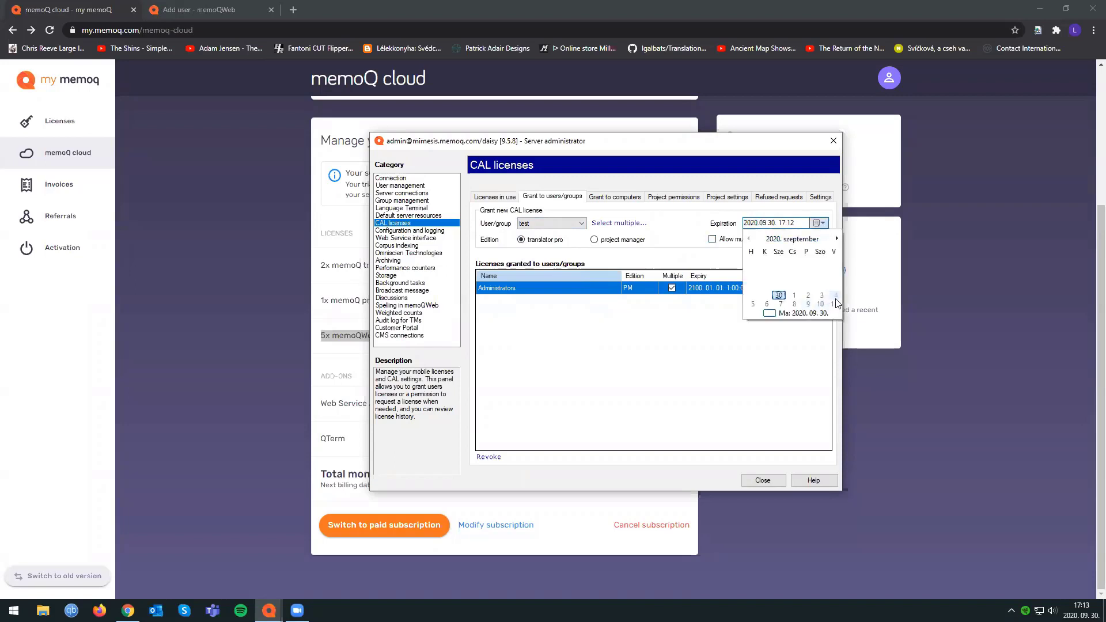
pyautogui.click(753, 304)
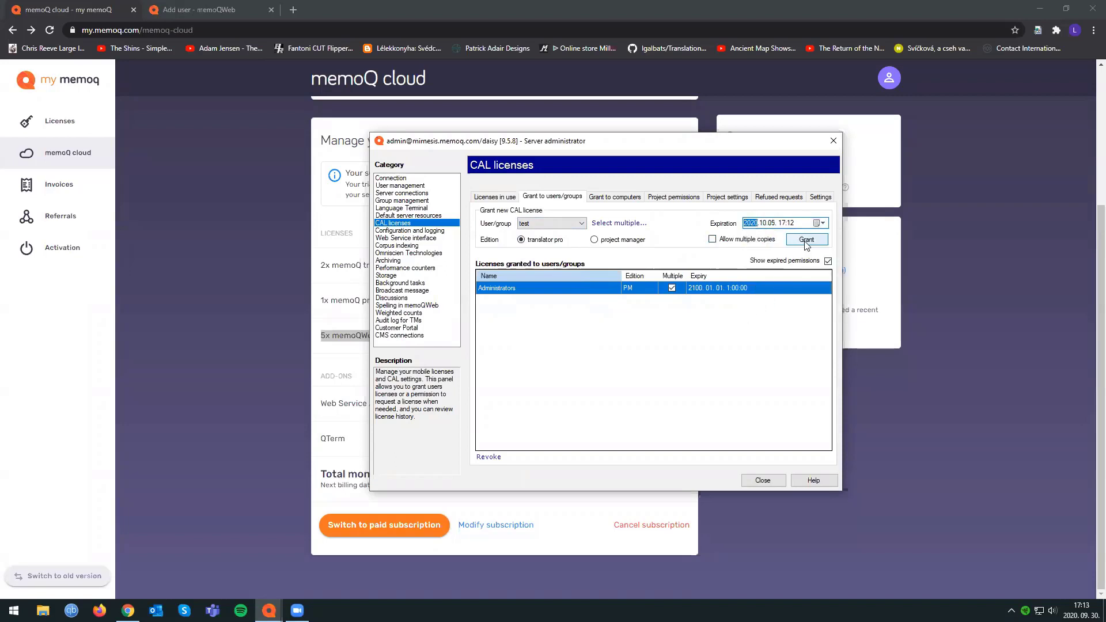
pyautogui.click(807, 242)
# Revoke the newly granted translator pro license of the user test.
pyautogui.click(518, 304)
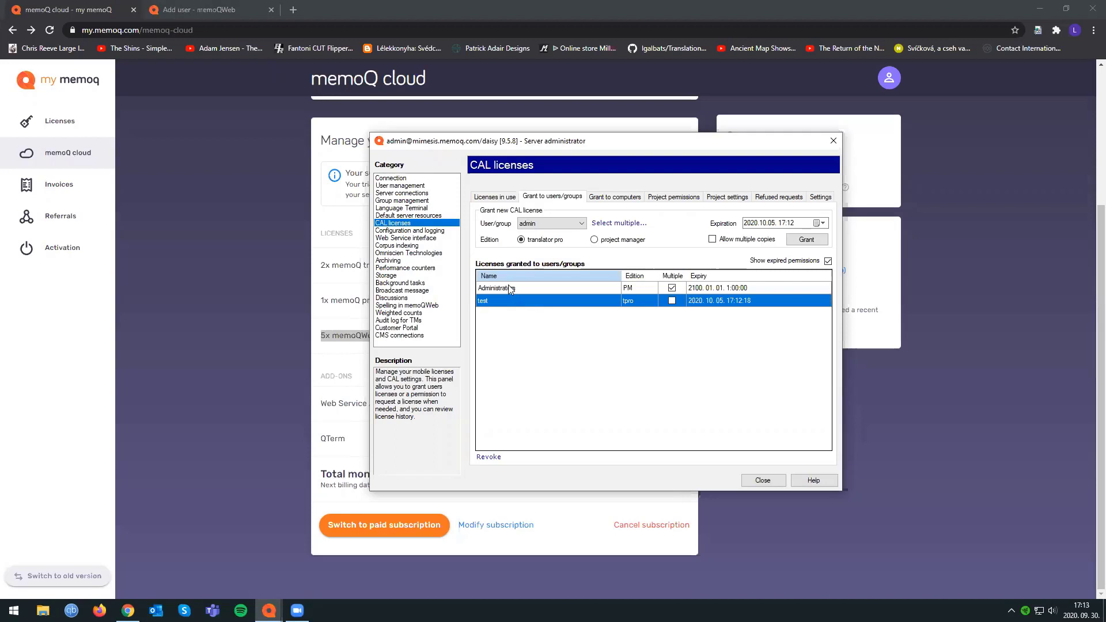
pyautogui.click(489, 457)
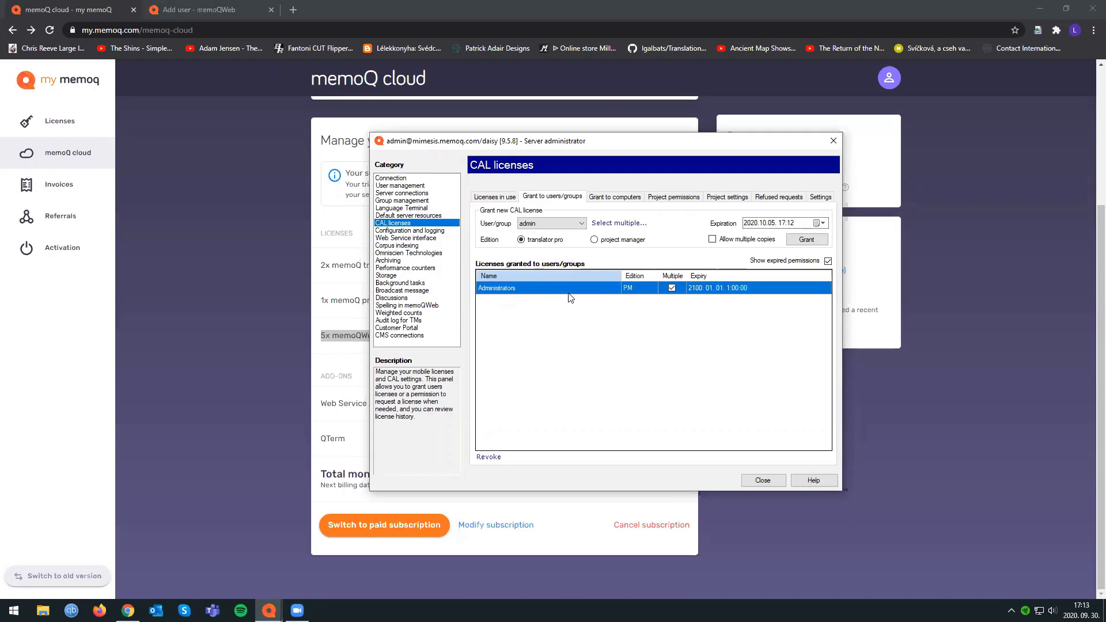
# Review the CAL project permissions and the project settings that control license validity and the deadline buffer.
pyautogui.click(672, 203)
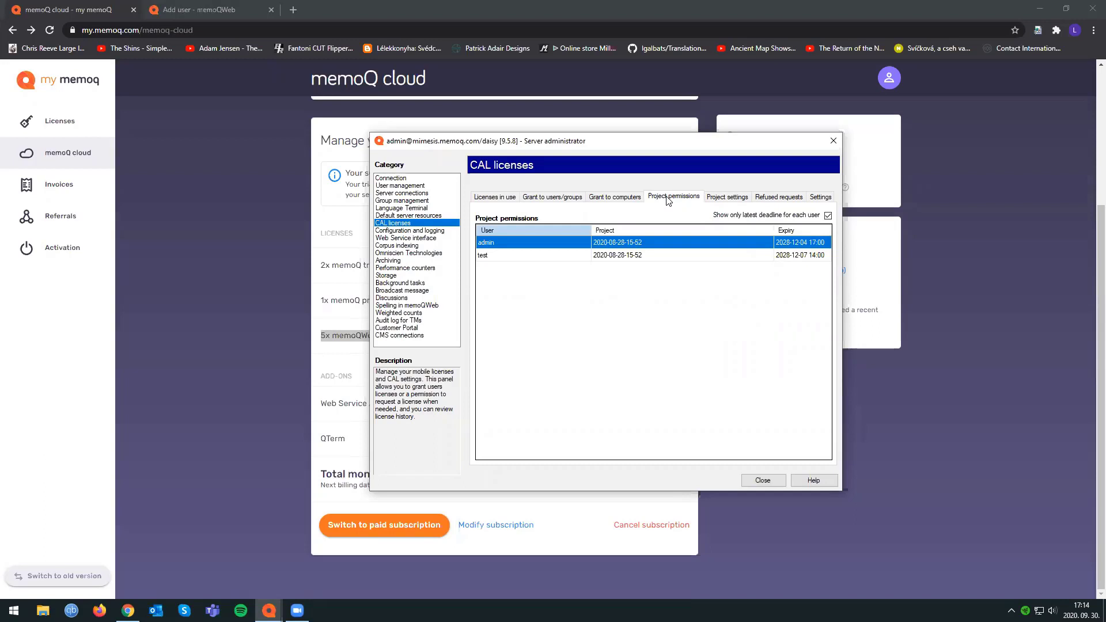
pyautogui.click(728, 197)
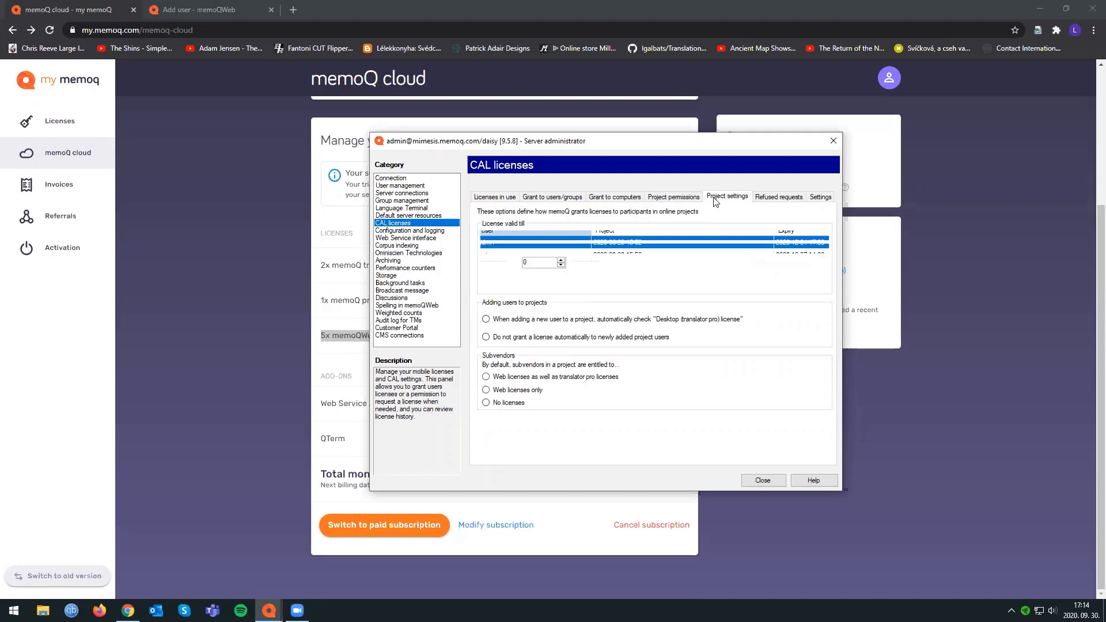
pyautogui.click(533, 261)
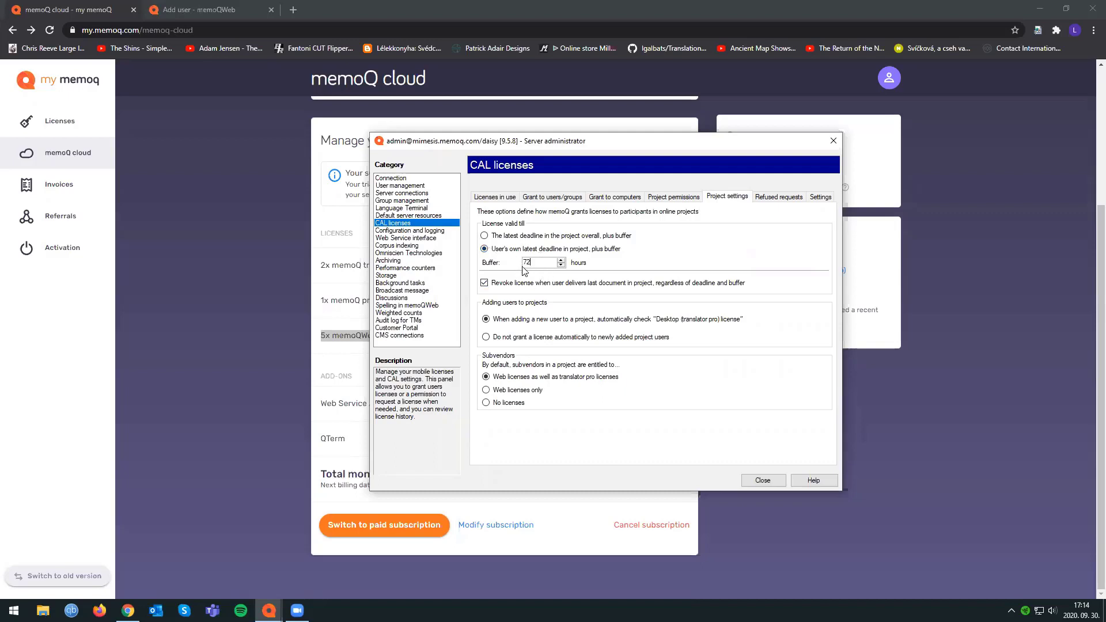
# Return to granting licenses to users and groups and choose test as the recipient.
pyautogui.click(553, 199)
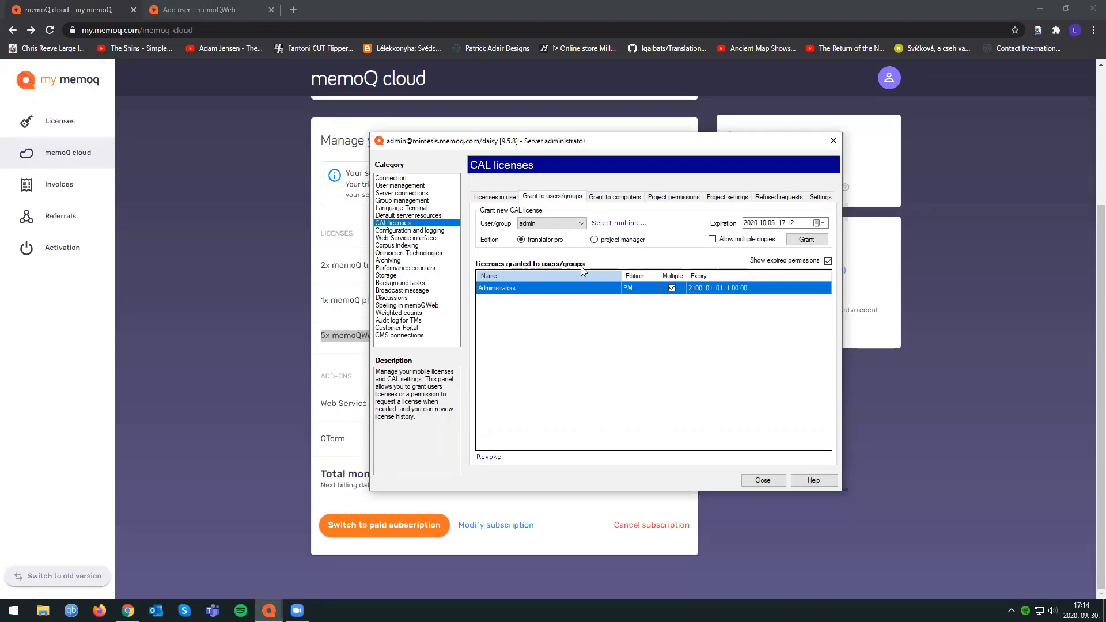
pyautogui.click(560, 224)
pyautogui.click(547, 265)
# View the server's automatic archiving settings and switch to the memoQ dashboard.
pyautogui.click(396, 261)
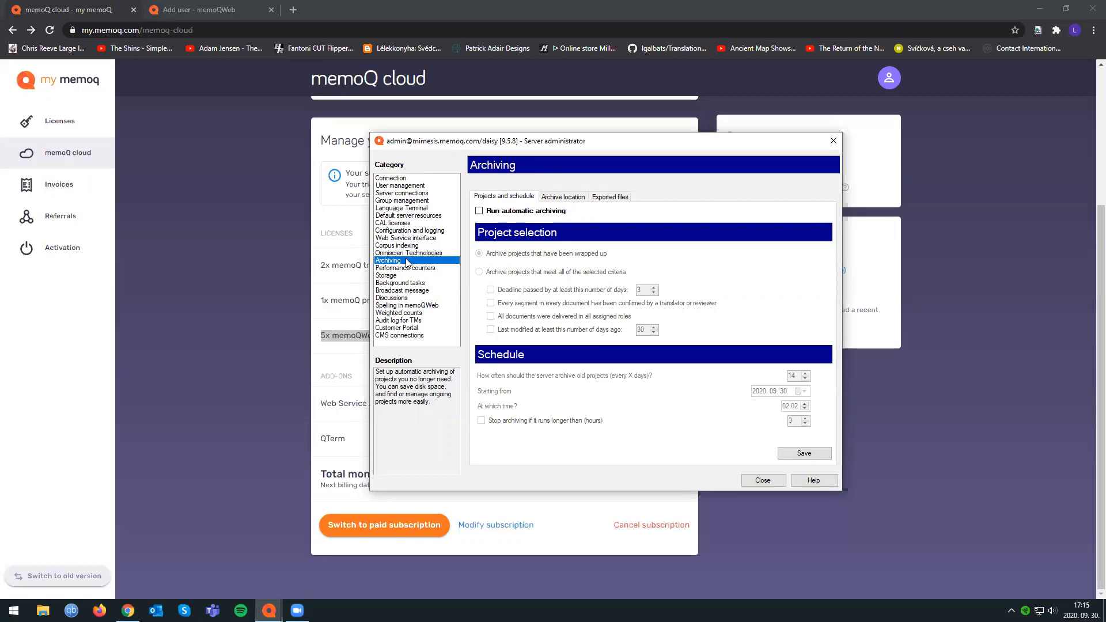
pyautogui.moveTo(274, 600)
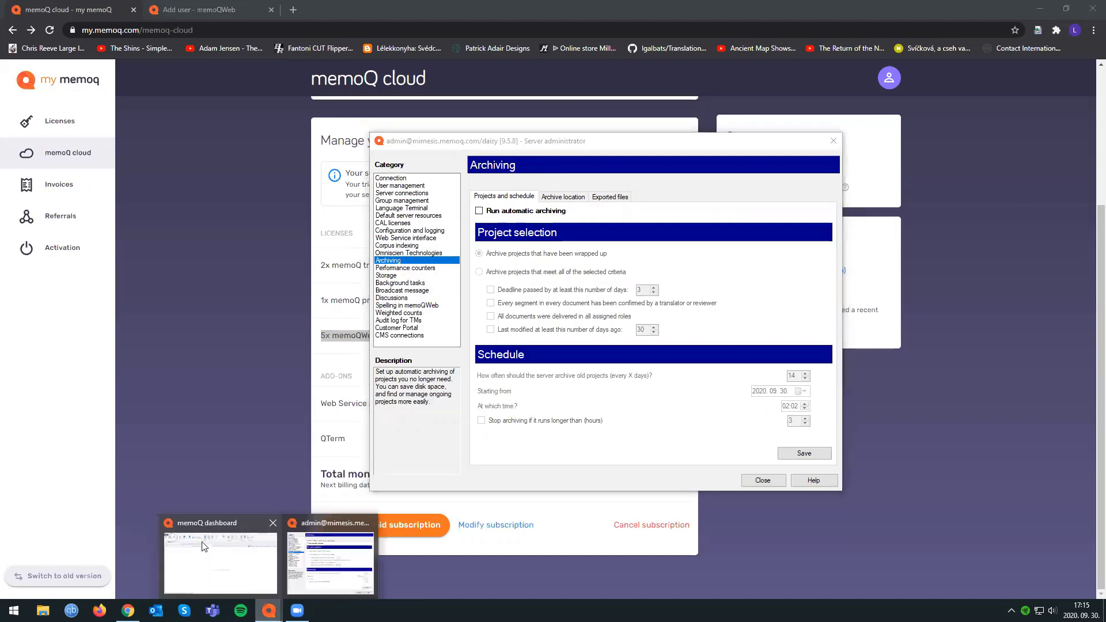
pyautogui.click(205, 548)
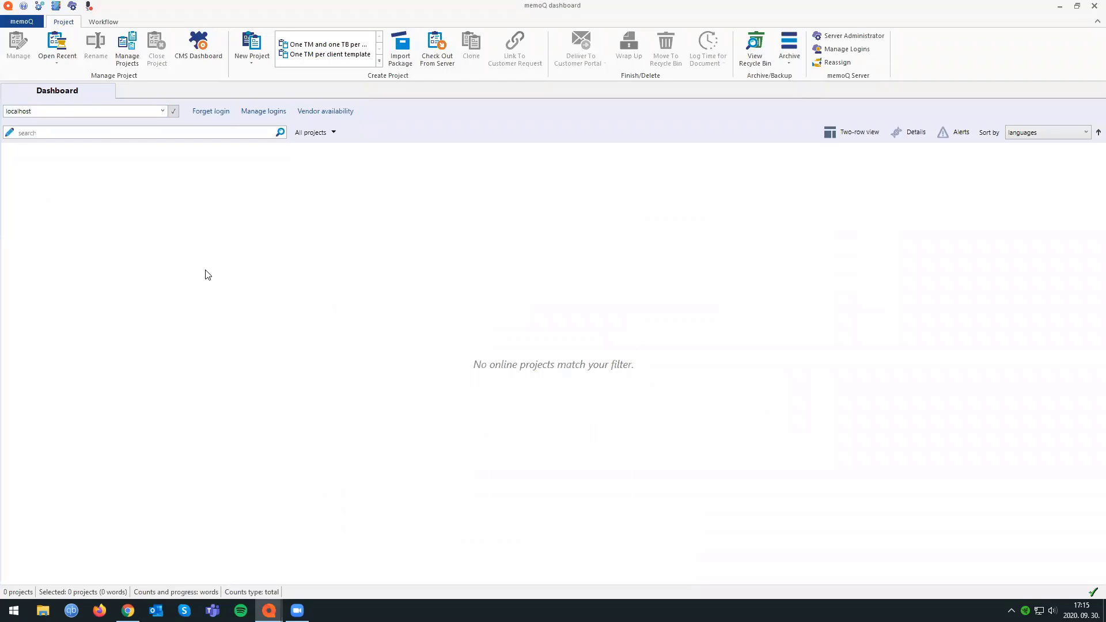
# Return to the Server Administrator window and refresh the performance counters summary to examine the server's current usage figures.
pyautogui.click(269, 611)
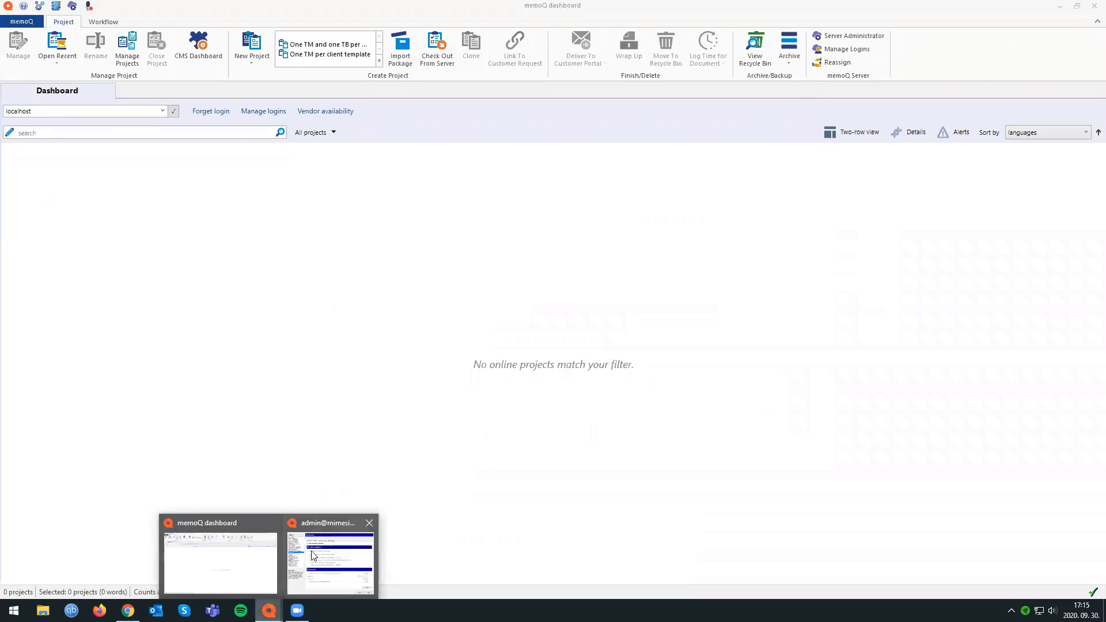
pyautogui.click(313, 555)
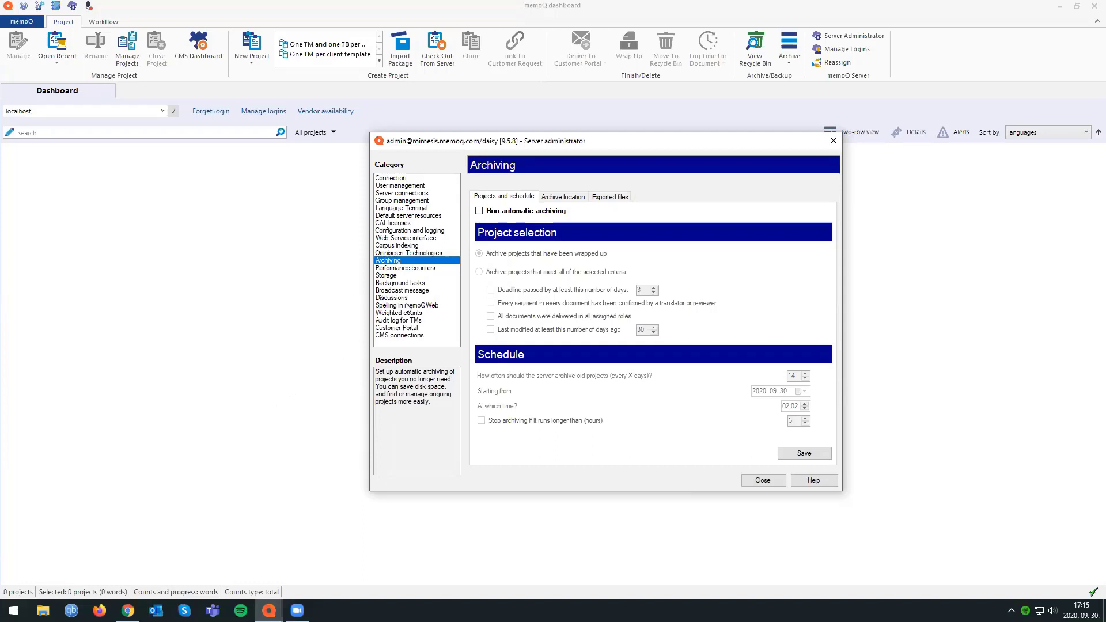
pyautogui.click(424, 270)
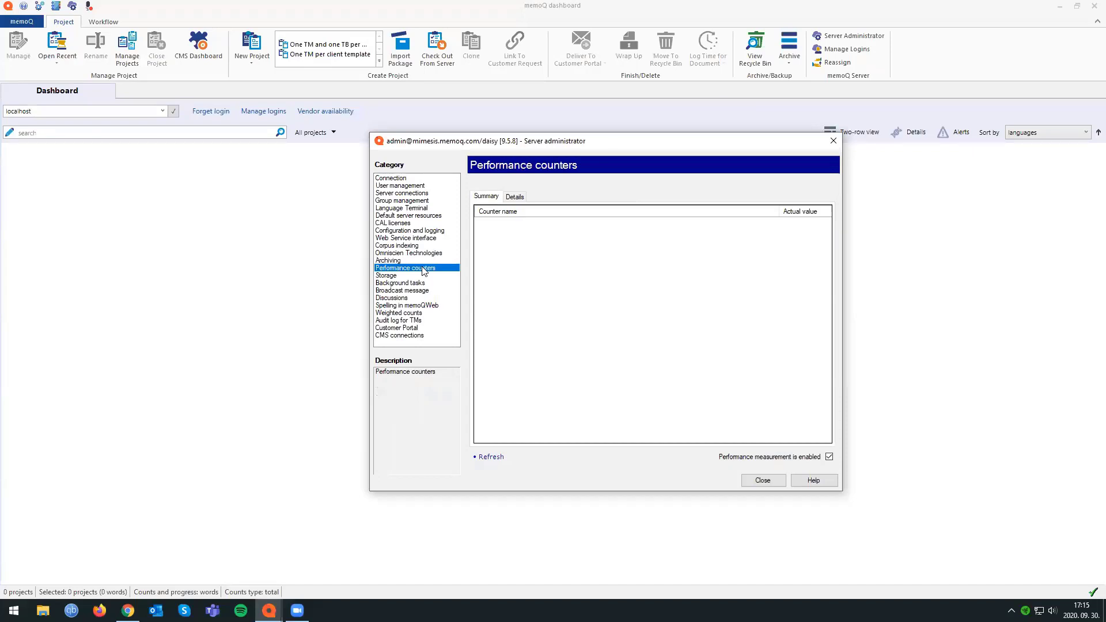
pyautogui.click(493, 457)
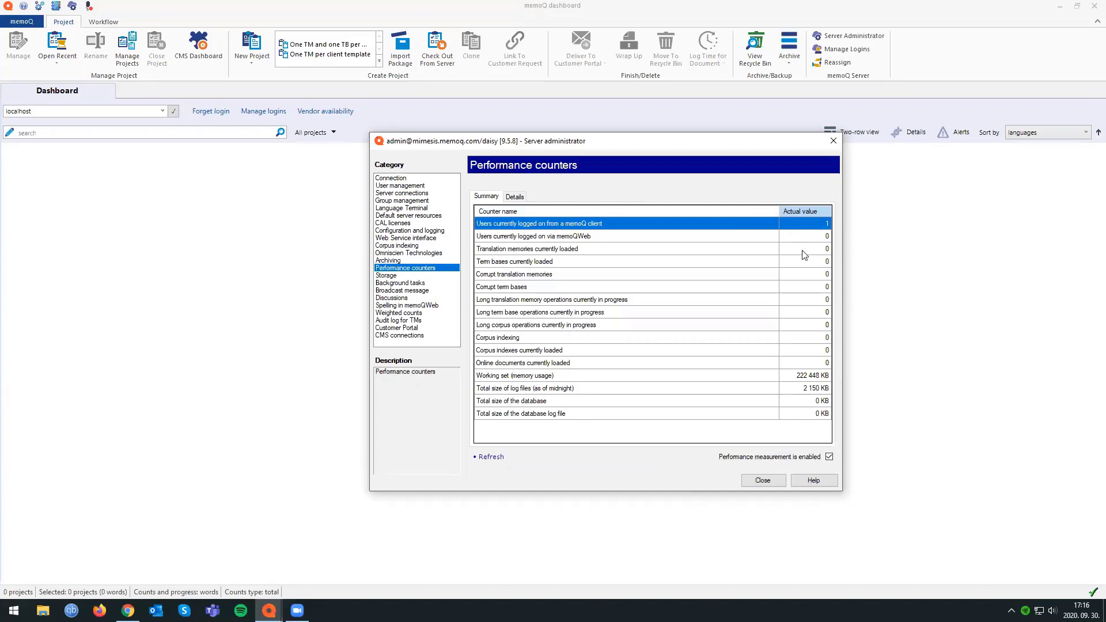
pyautogui.click(489, 250)
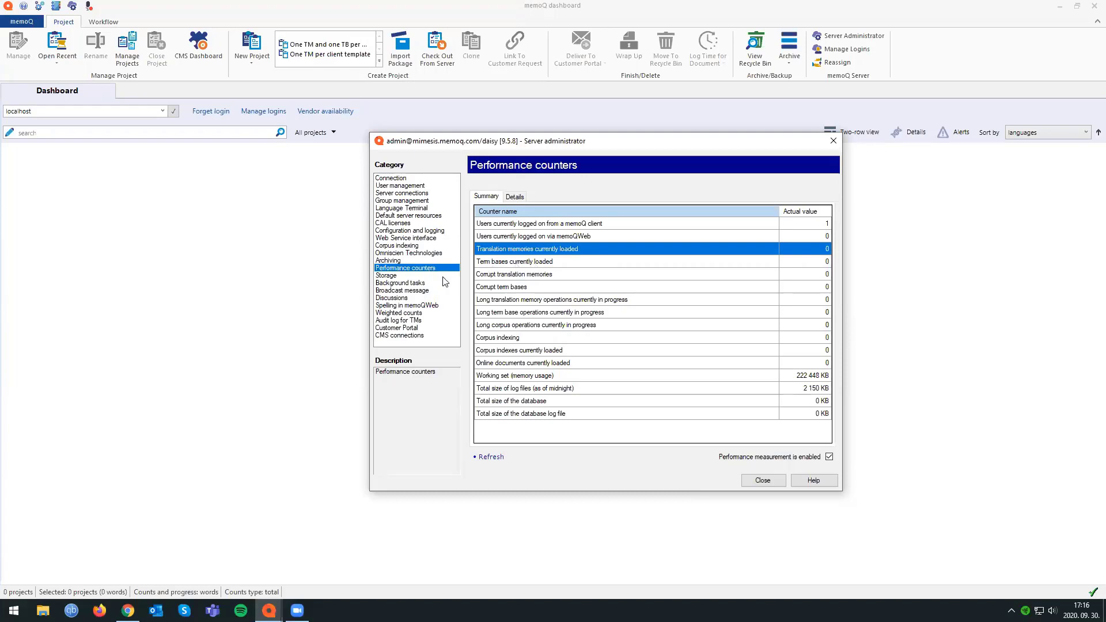
# Review the broadcast message options and the counter for users logged on from a memoQ client, and close Server Administrator.
pyautogui.click(433, 293)
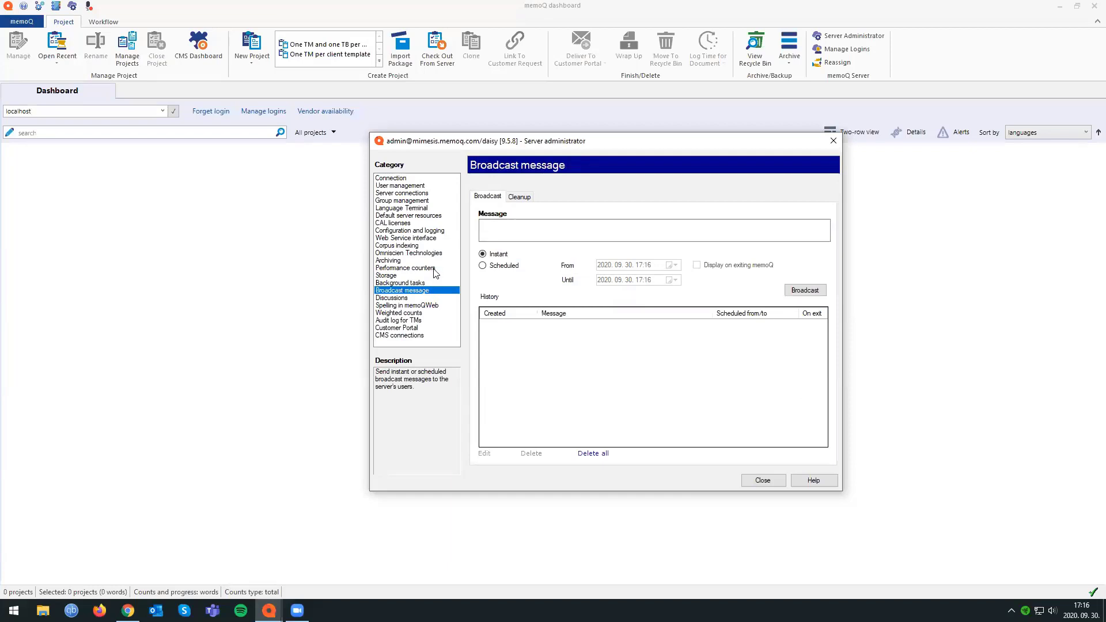
pyautogui.click(434, 269)
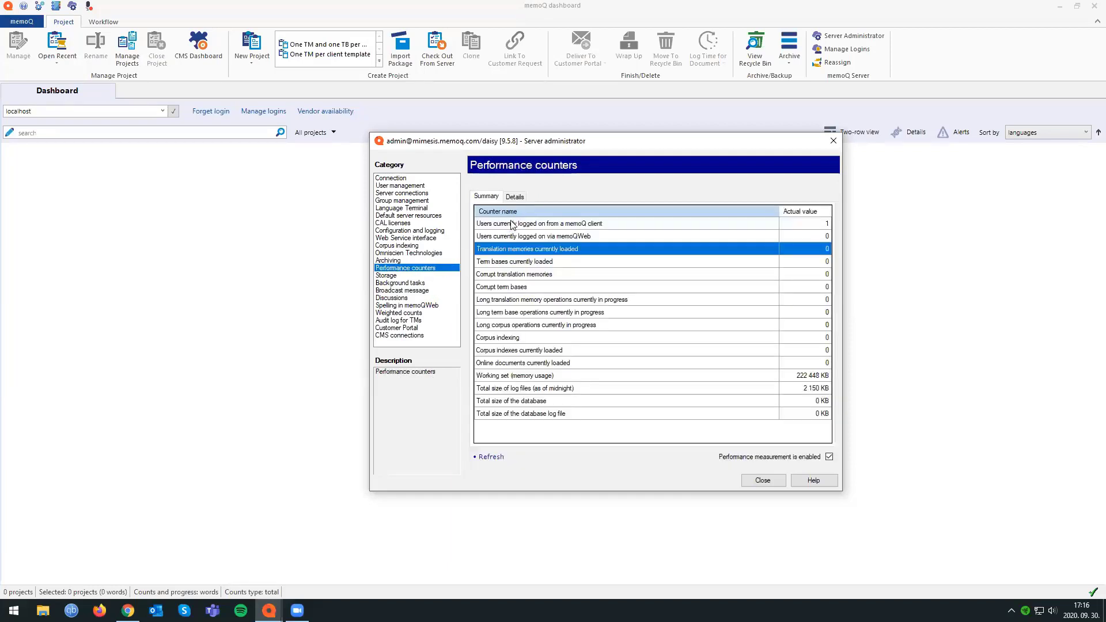
pyautogui.click(547, 224)
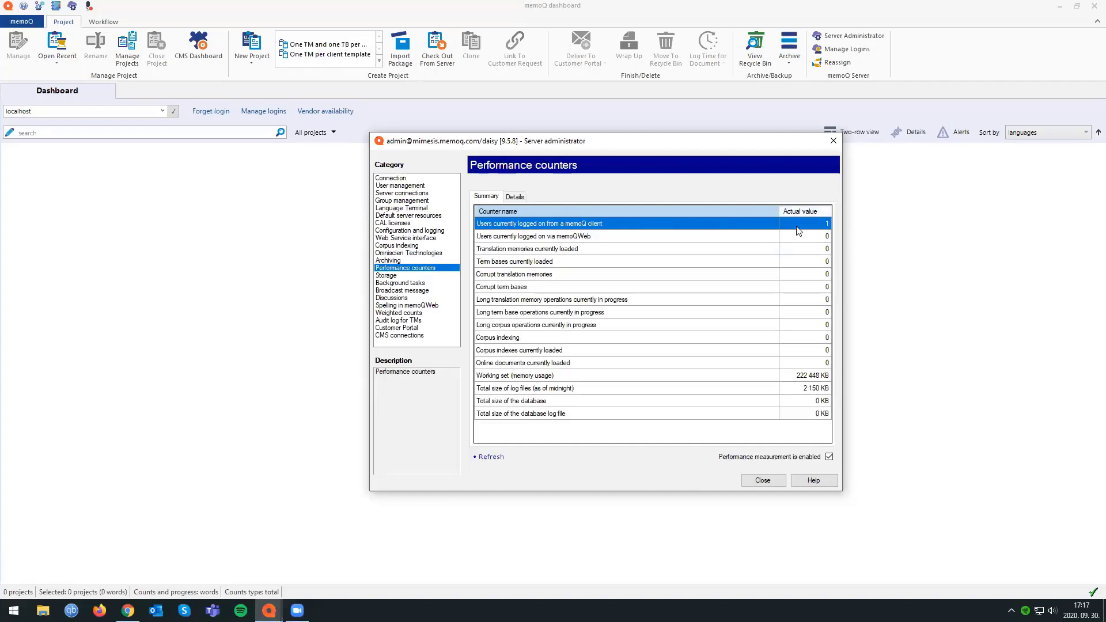
pyautogui.click(423, 291)
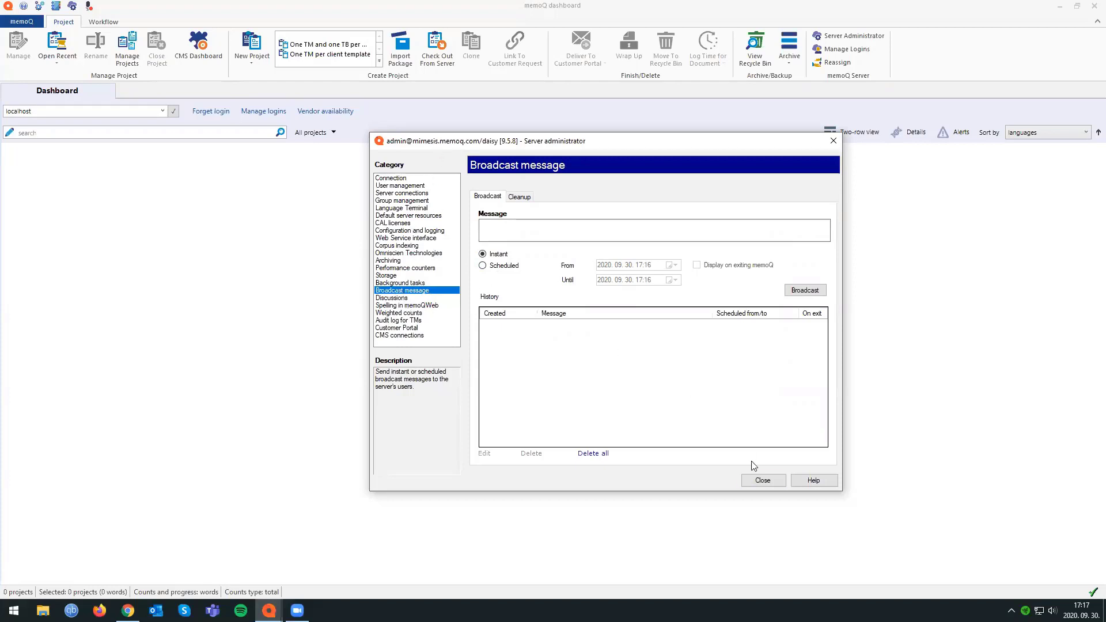
pyautogui.click(763, 480)
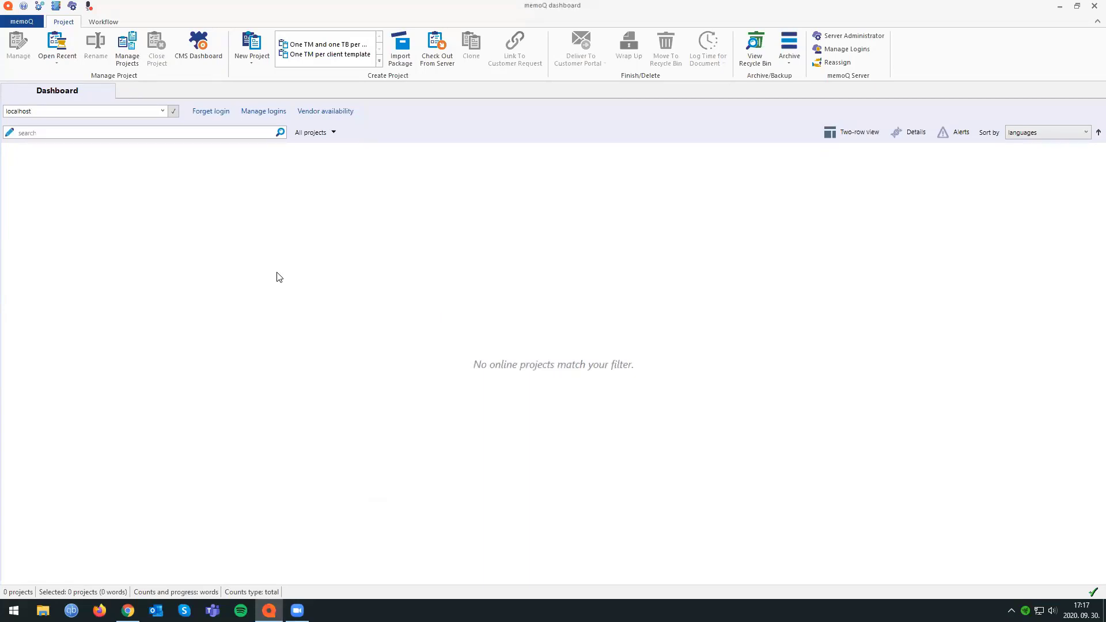
# Start a new online project without a template and name it 2020.09.30.
pyautogui.click(252, 60)
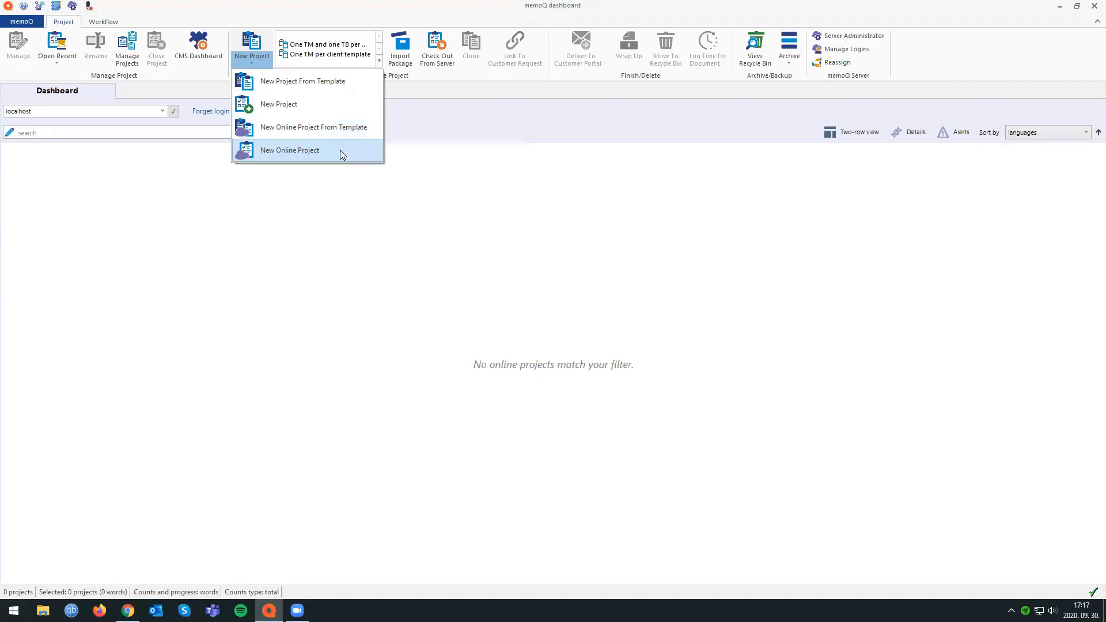
pyautogui.click(325, 150)
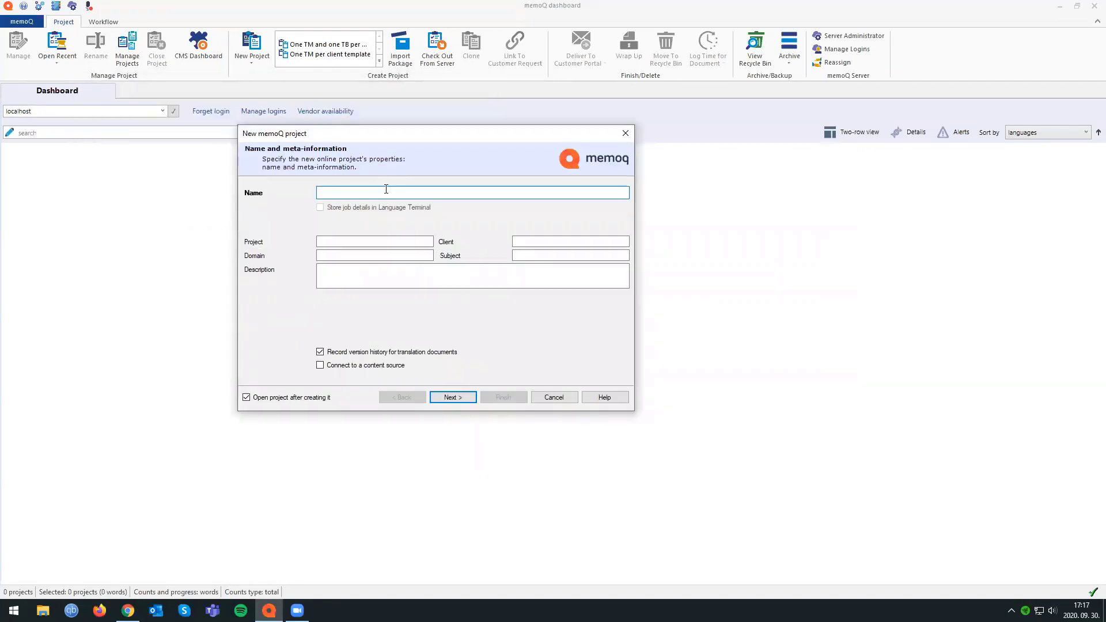
pyautogui.write('2020.09.30')
# Try memoQ as the project's client and clear the client entry again.
pyautogui.click(524, 242)
pyautogui.click(524, 254)
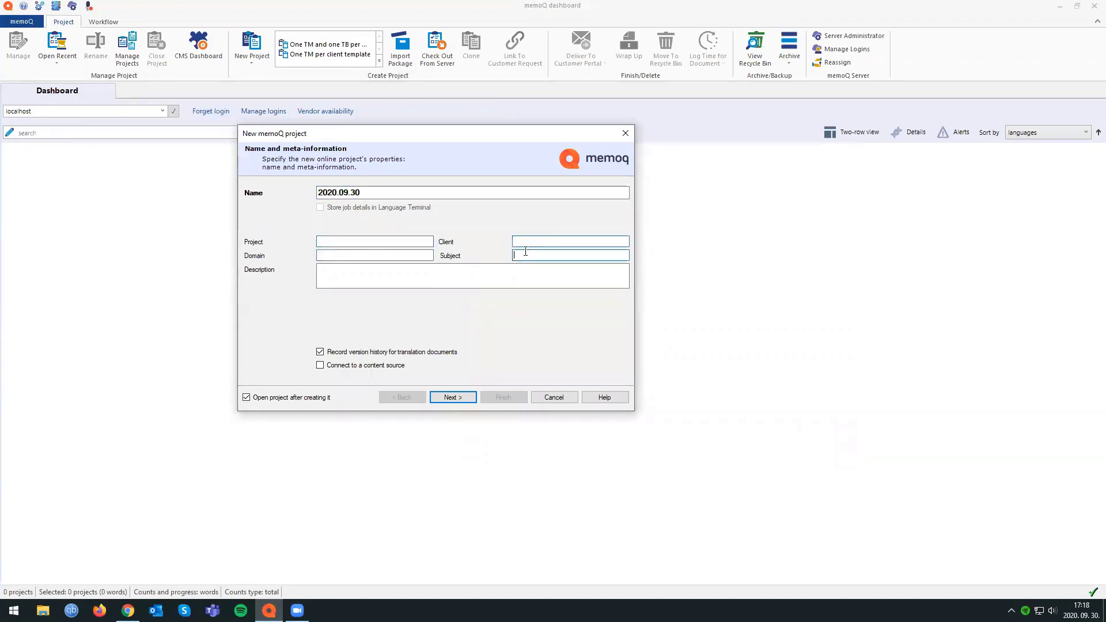
pyautogui.click(520, 242)
pyautogui.write('memoQ')
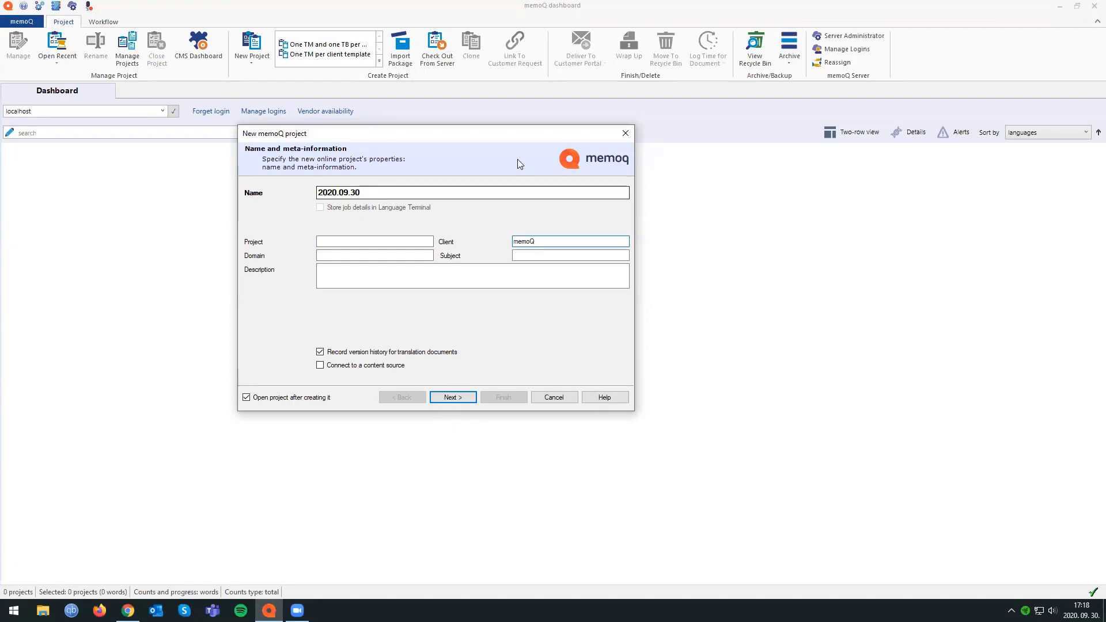
pyautogui.doubleClick(544, 241)
pyautogui.press('BackSpace')
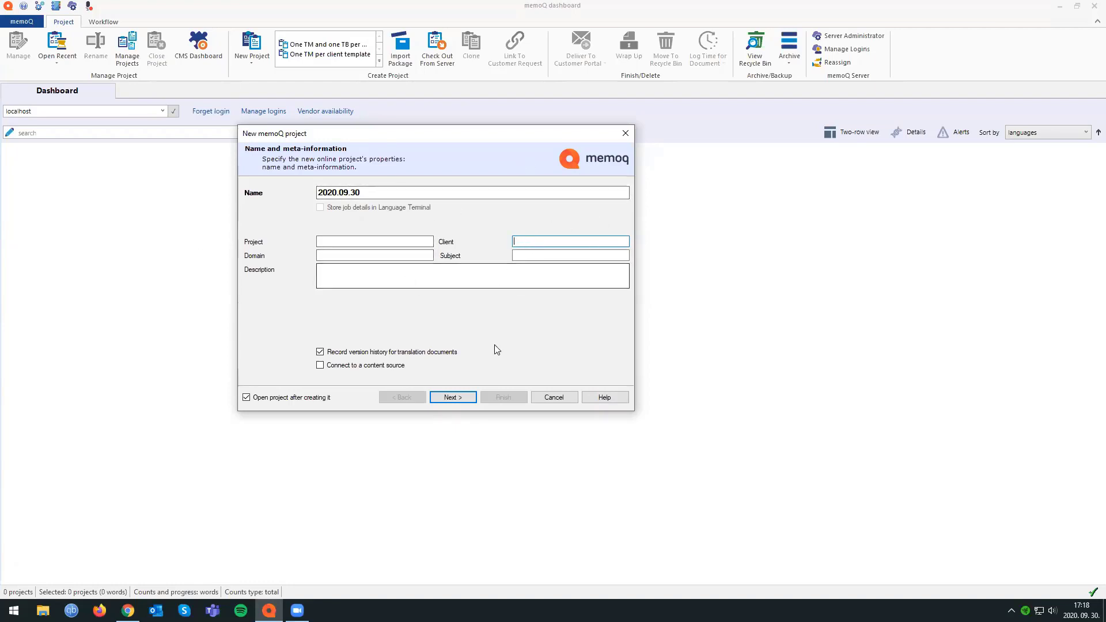
# Set the project's source language to English and add German as the target language.
pyautogui.click(455, 399)
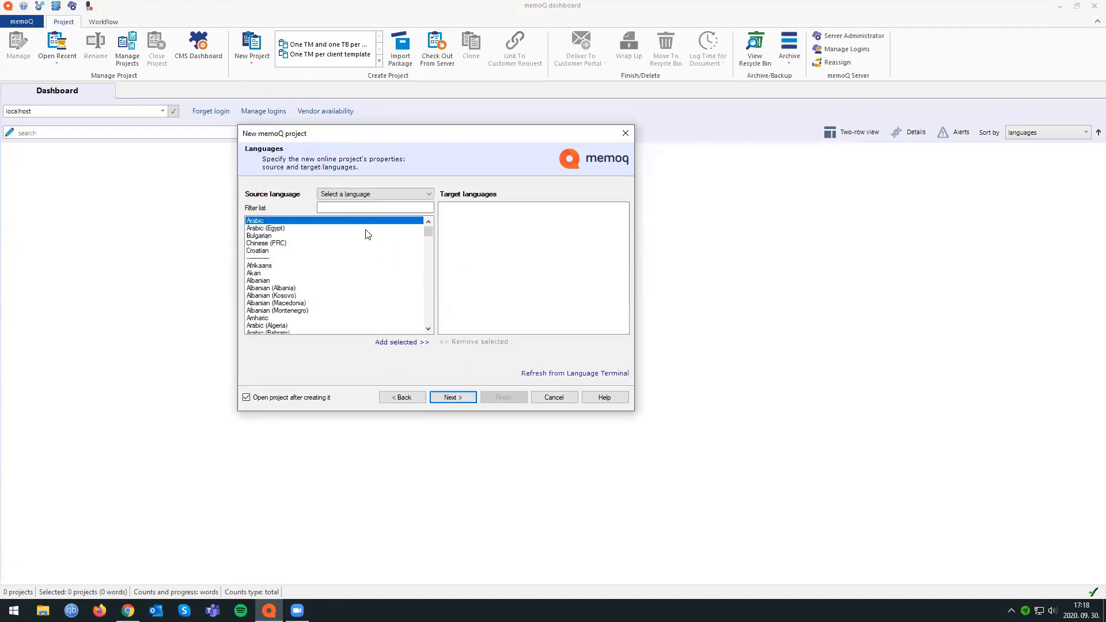
pyautogui.click(341, 196)
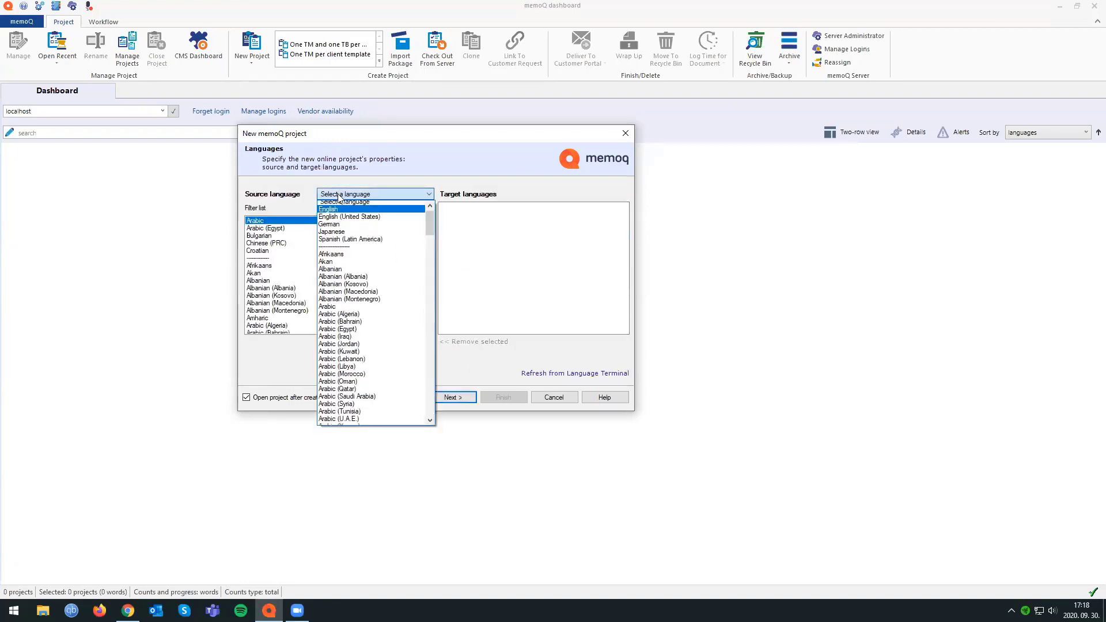
pyautogui.click(338, 209)
pyautogui.click(335, 208)
pyautogui.write('ger')
pyautogui.doubleClick(263, 222)
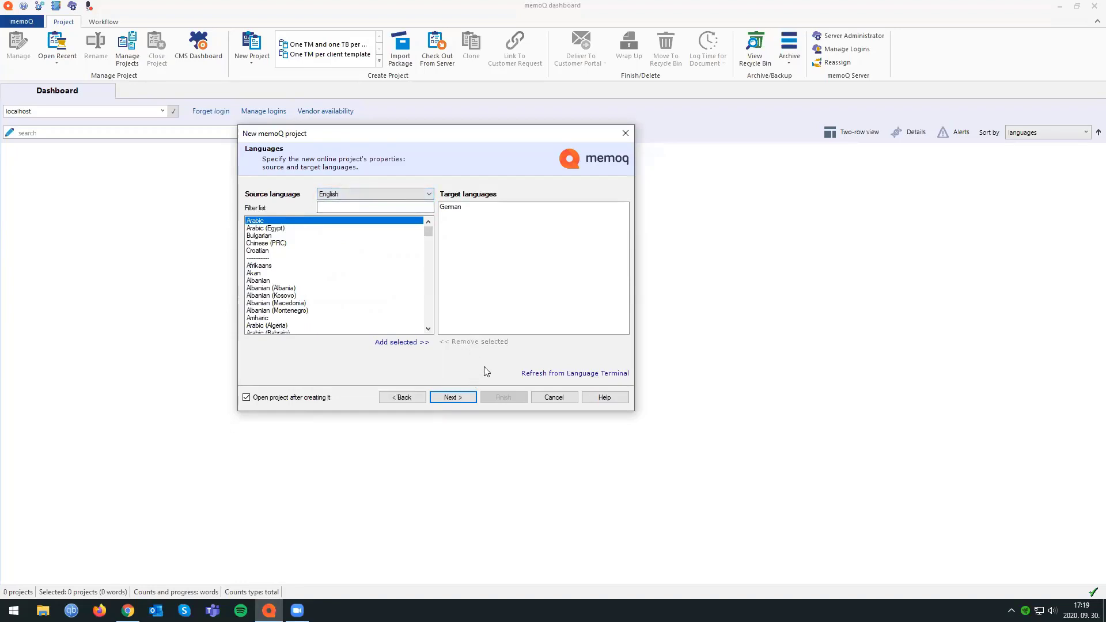
pyautogui.click(458, 396)
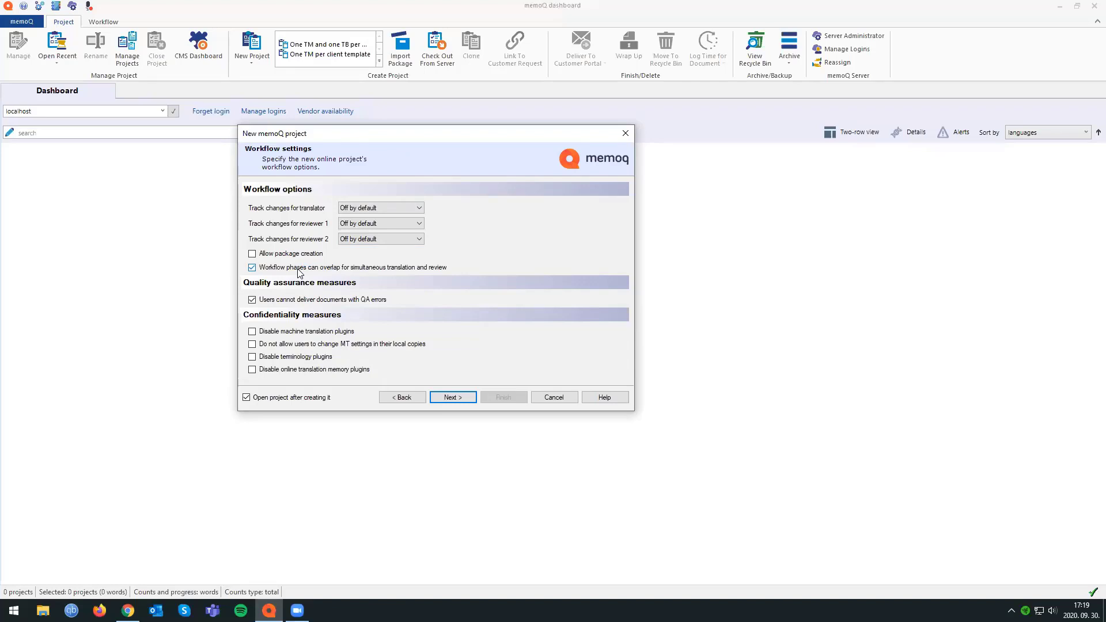
# Include the skeleton for final export in local copies, turn off online communication between project participants, and finish creating the project.
pyautogui.click(461, 396)
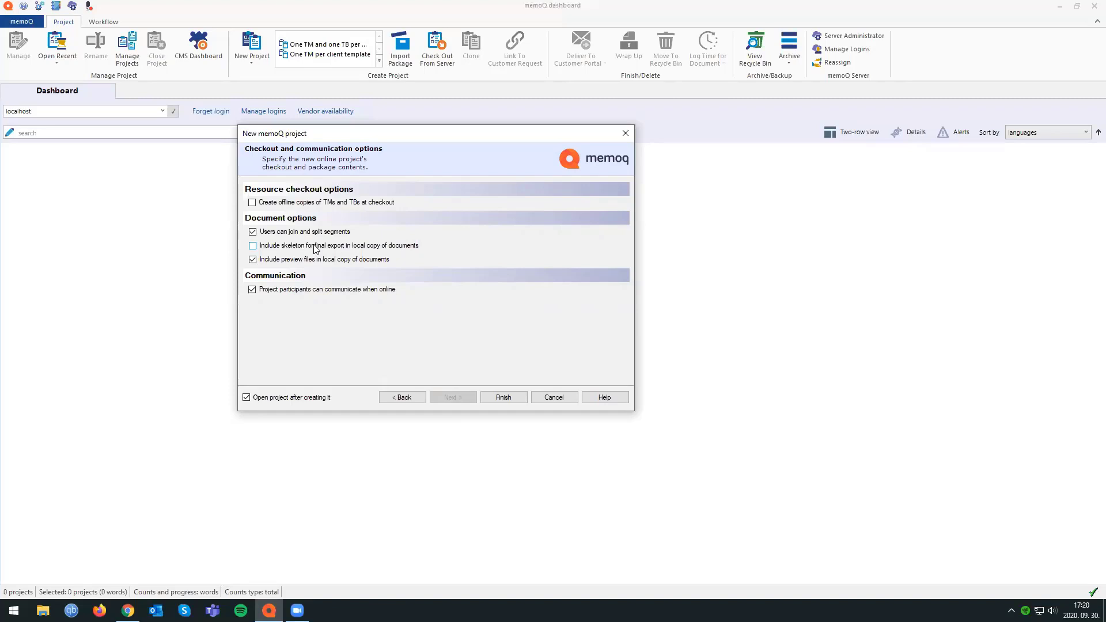
pyautogui.click(304, 291)
pyautogui.click(314, 246)
pyautogui.click(321, 290)
pyautogui.click(253, 290)
pyautogui.click(504, 398)
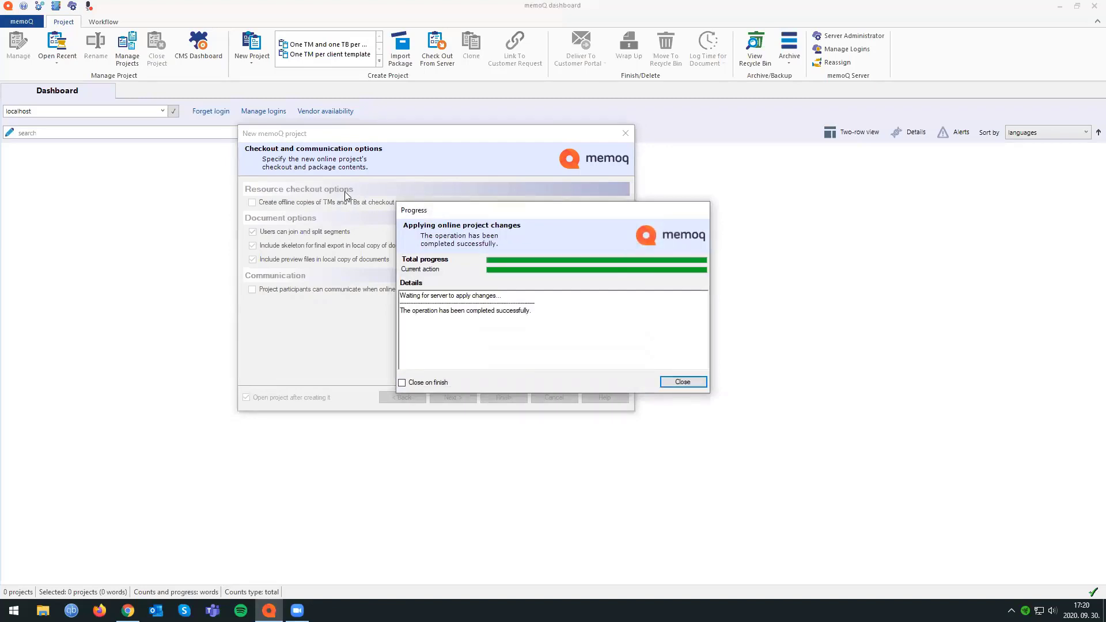
pyautogui.click(682, 382)
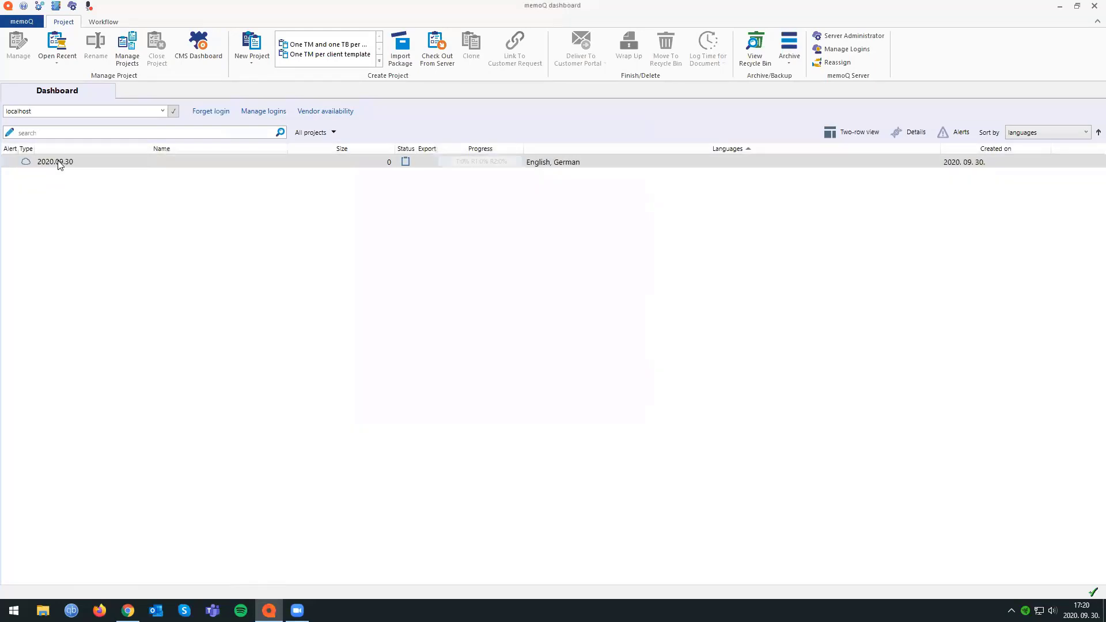
# Open the online project 2020.09.30 and import Apple_Fruit.docx from the Demo files folder as a translation document.
pyautogui.doubleClick(57, 162)
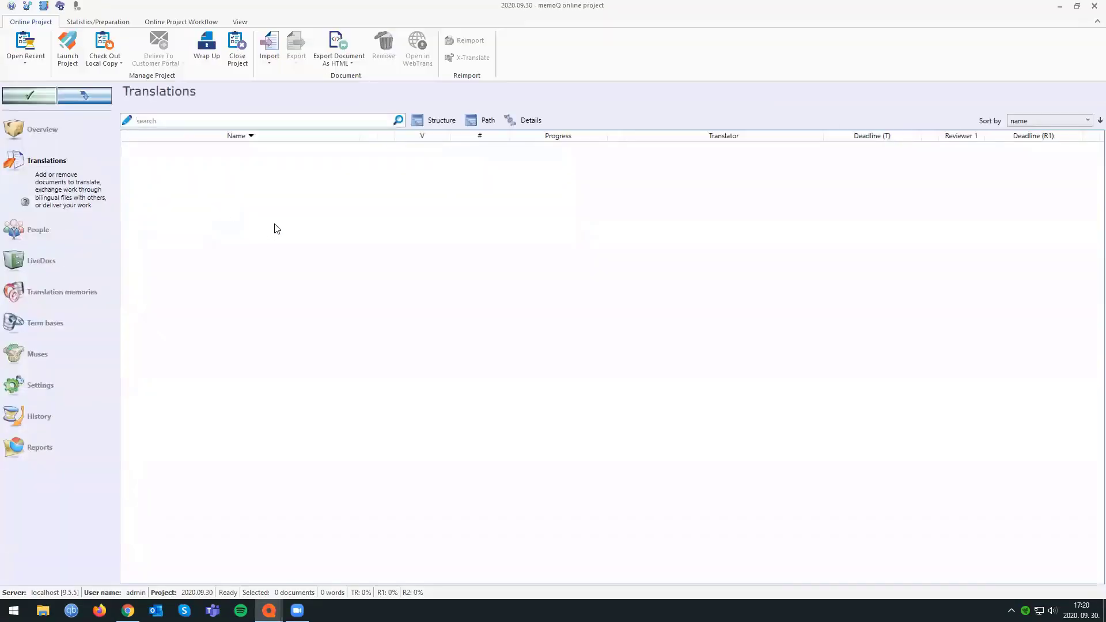
pyautogui.rightClick(351, 227)
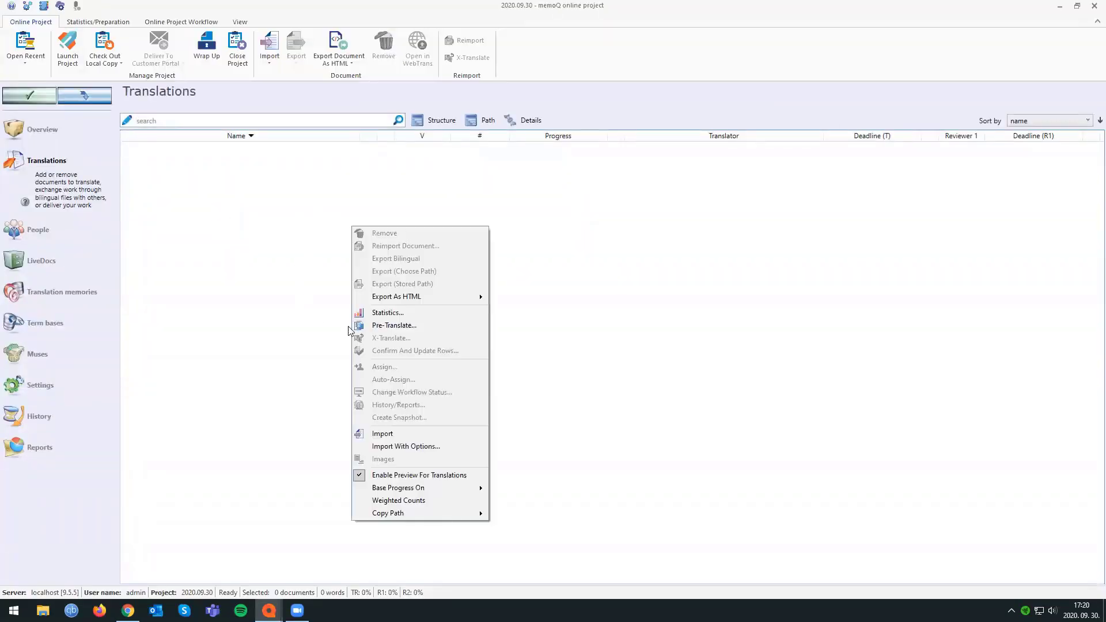
pyautogui.click(403, 434)
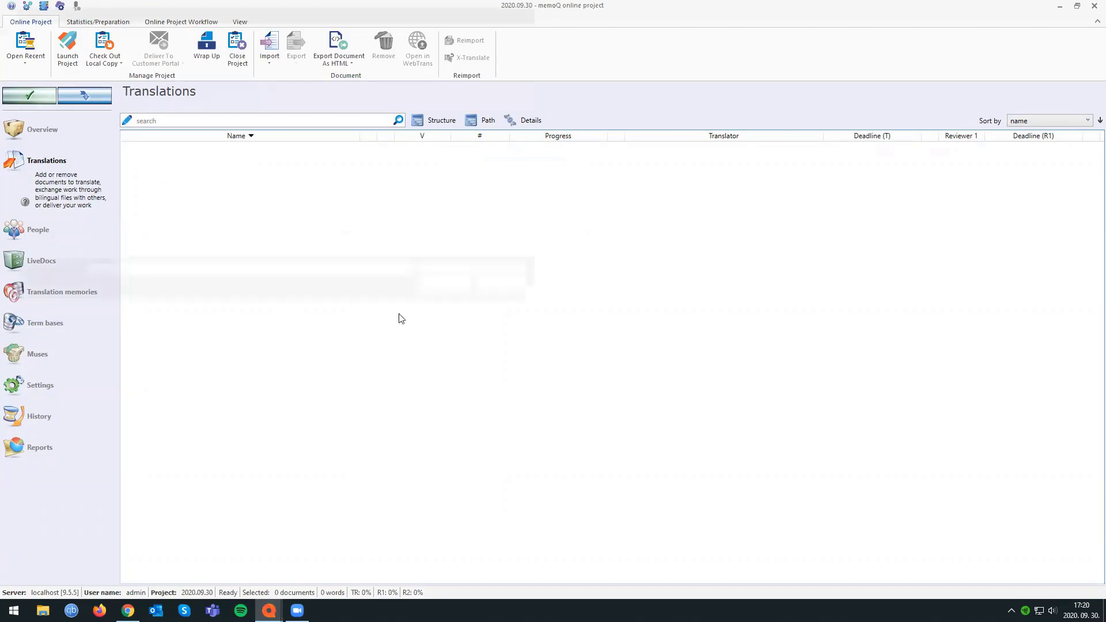
pyautogui.click(151, 157)
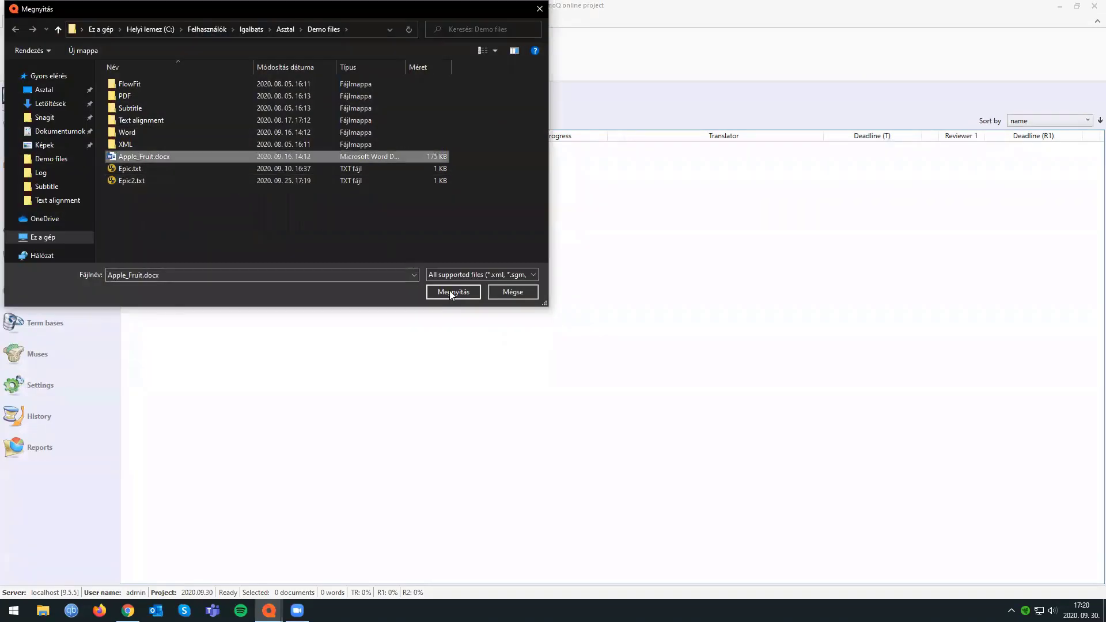
pyautogui.click(451, 292)
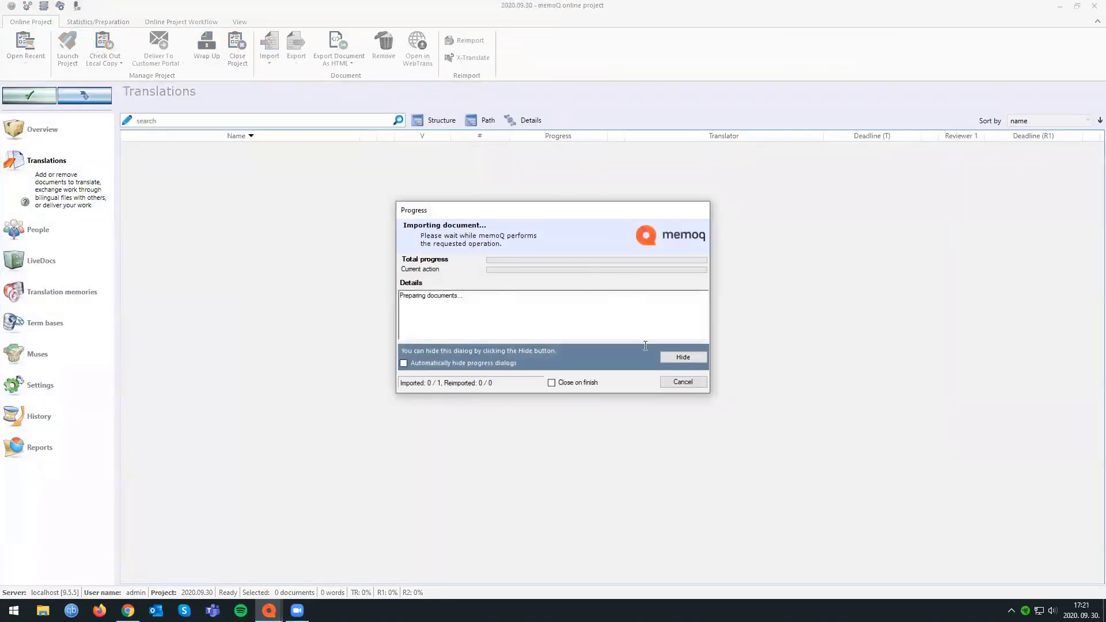
# Read through the import progress details from the beginning and hide the progress dialog.
pyautogui.moveTo(511, 215); pyautogui.dragTo(421, 193)
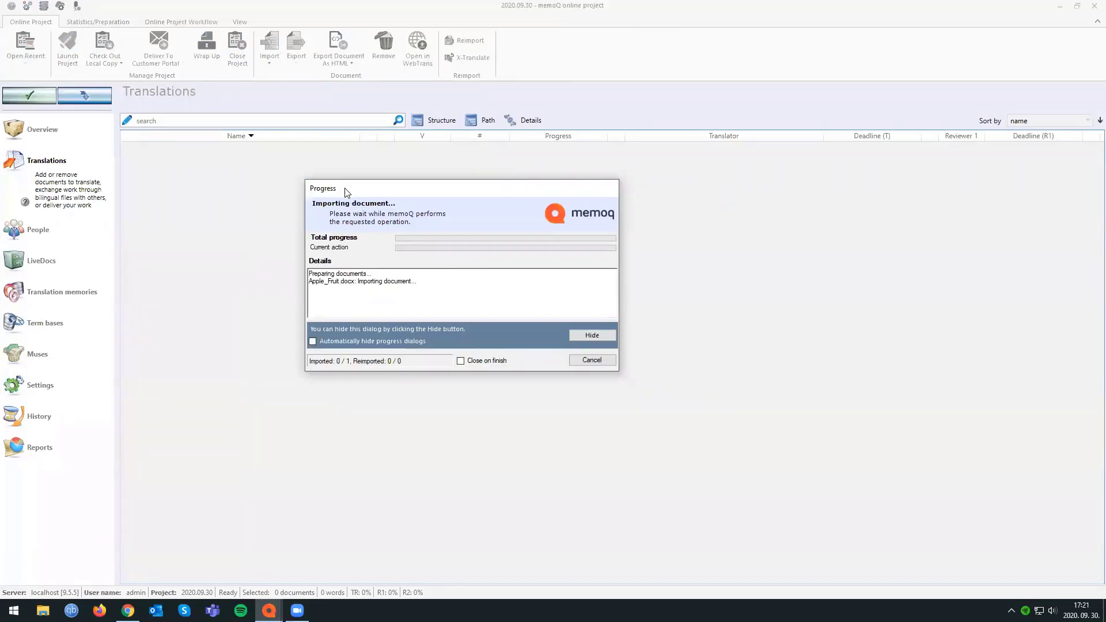
pyautogui.moveTo(346, 189); pyautogui.dragTo(402, 199)
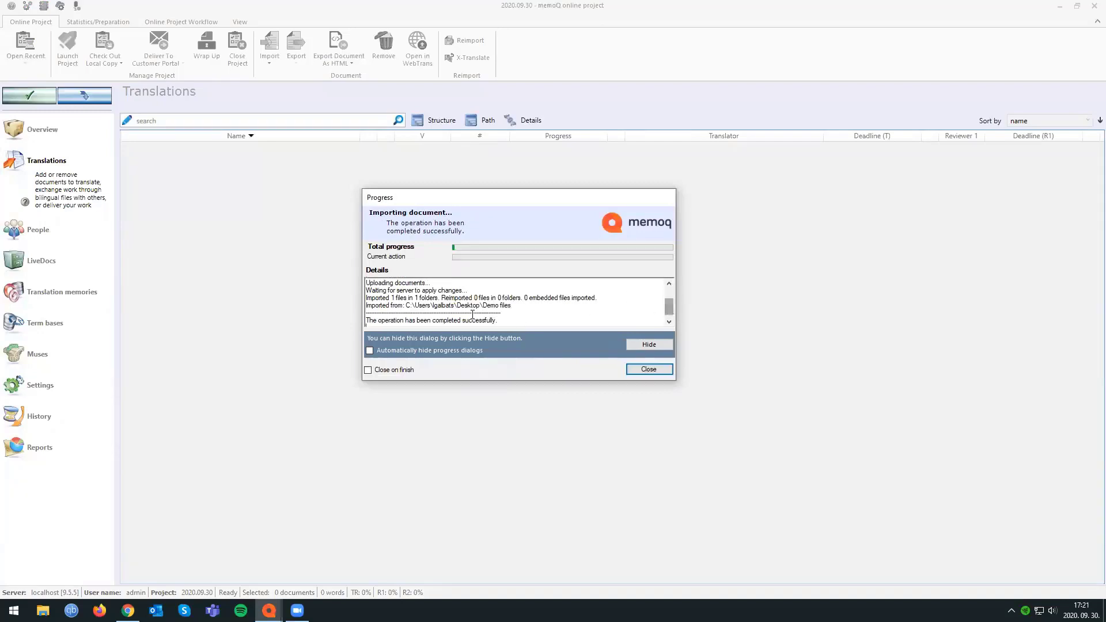
pyautogui.scroll(2, 671, 318)
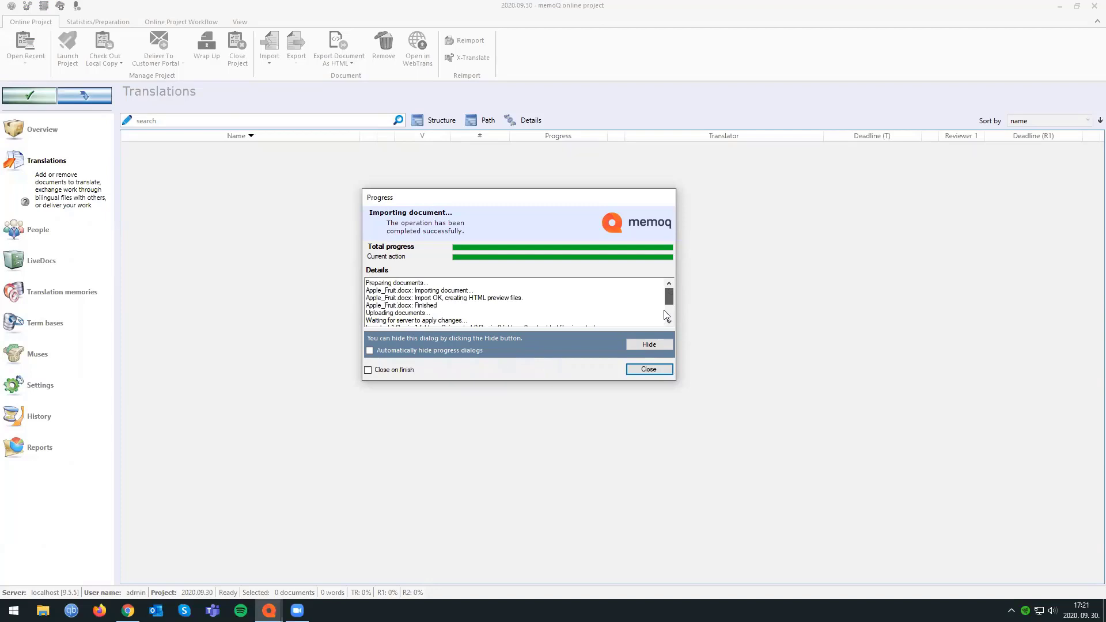
pyautogui.click(649, 344)
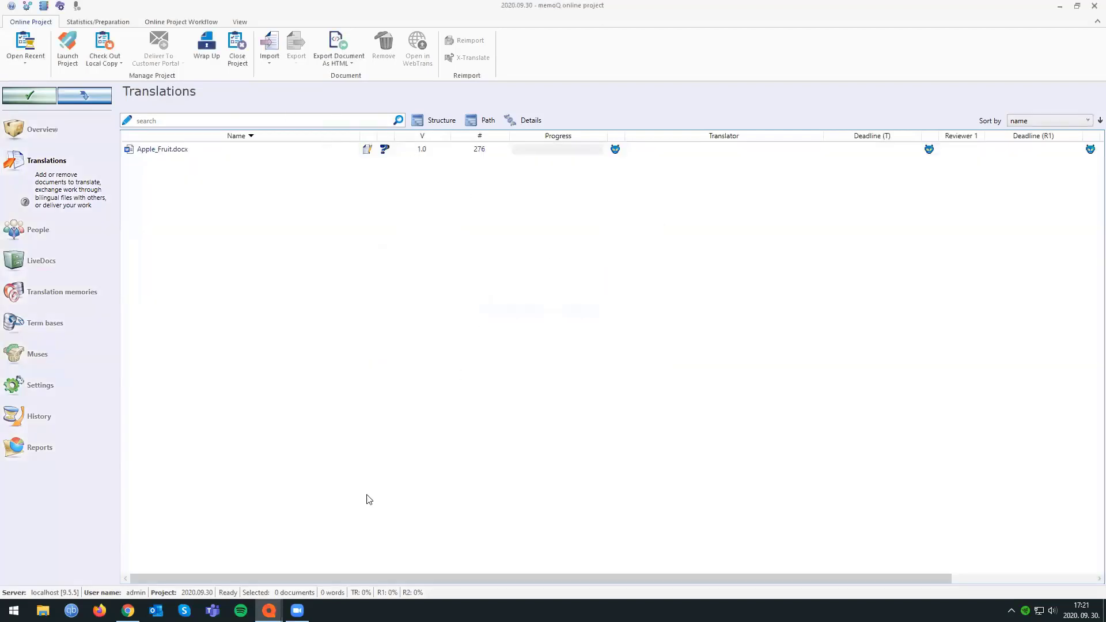
# Switch to the dashboard window, open the Task Tracker and view the details of the document import task for project 2020.09.30.
pyautogui.moveTo(270, 610)
pyautogui.click(320, 548)
pyautogui.click(236, 572)
pyautogui.click(15, 21)
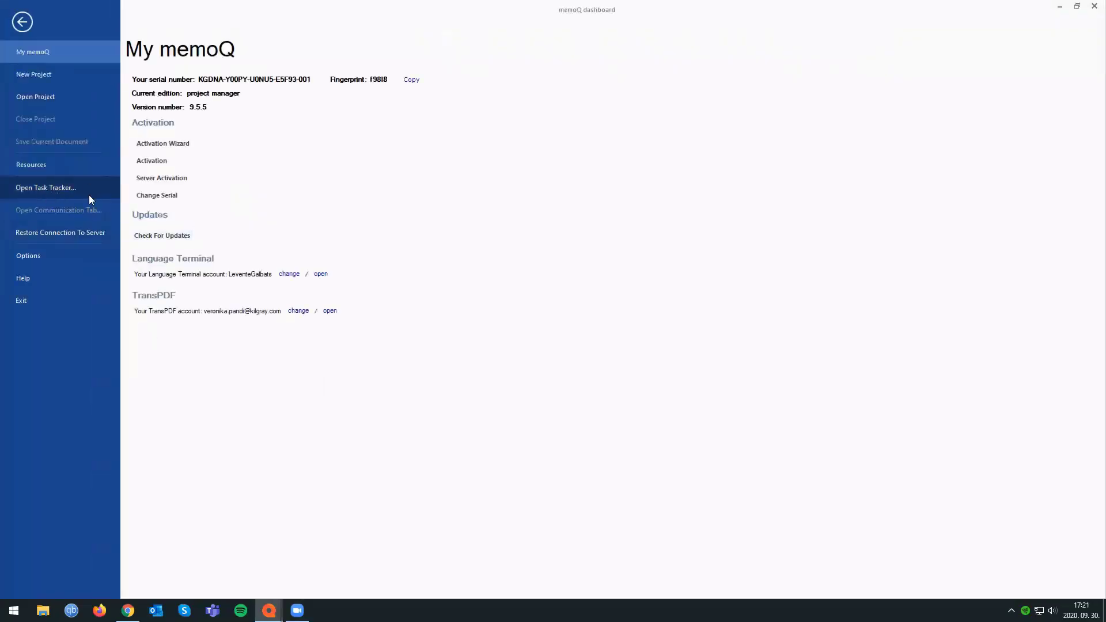
pyautogui.click(50, 187)
pyautogui.moveTo(412, 136); pyautogui.dragTo(537, 123)
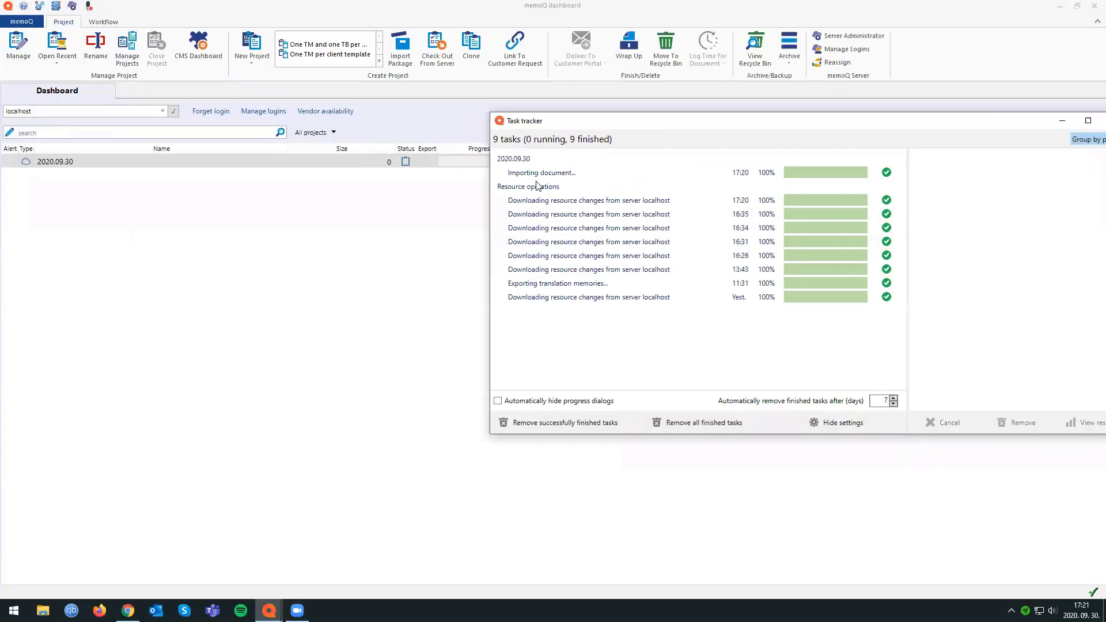
pyautogui.click(592, 174)
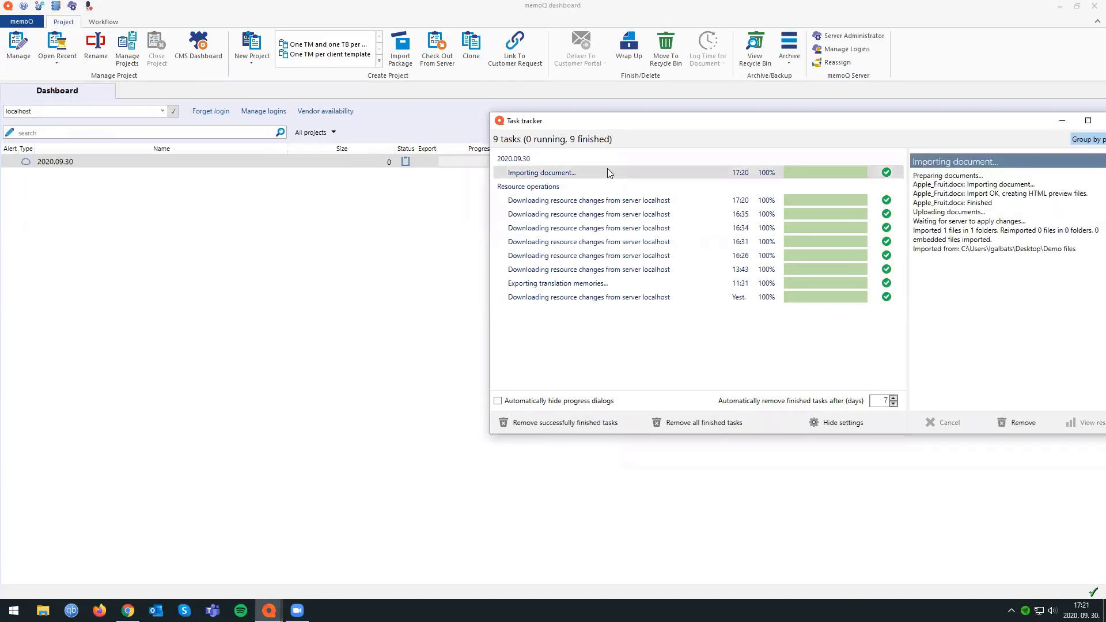
# Move the Task tracker window up to the screen's upper edge and bring the memoQ dashboard back to the front.
pyautogui.moveTo(668, 122); pyautogui.dragTo(658, 112)
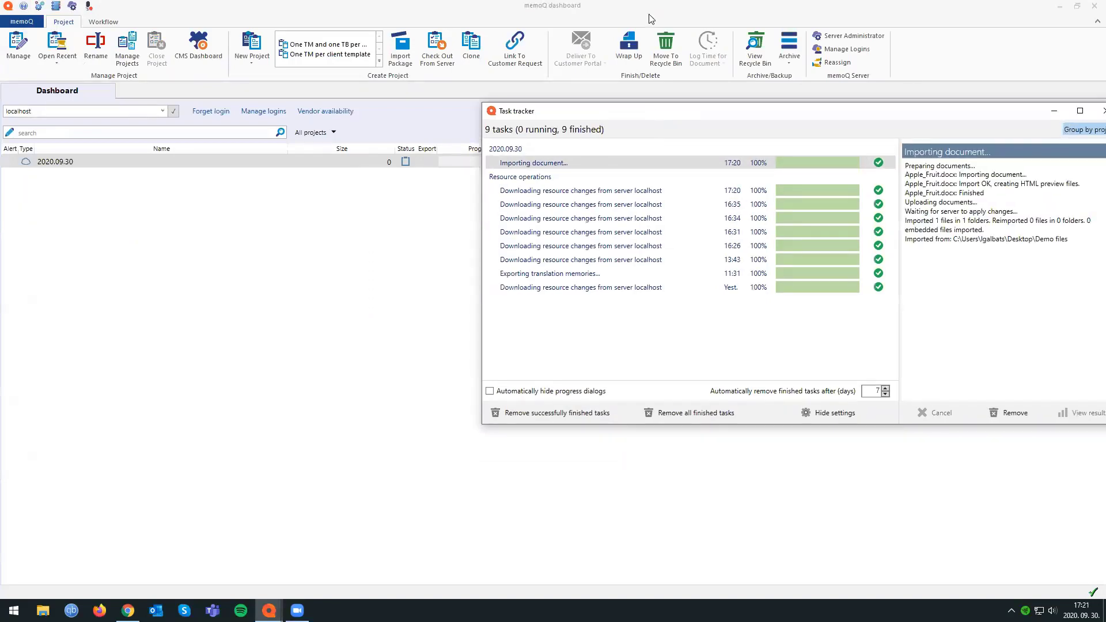
pyautogui.moveTo(649, 19); pyautogui.dragTo(646, 12)
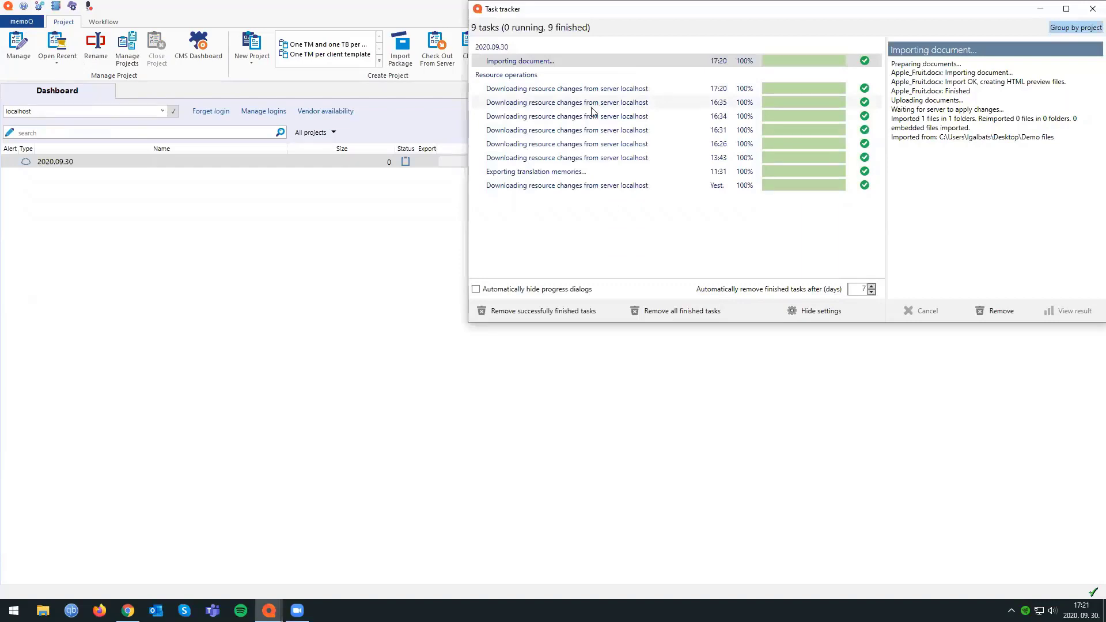
pyautogui.click(375, 236)
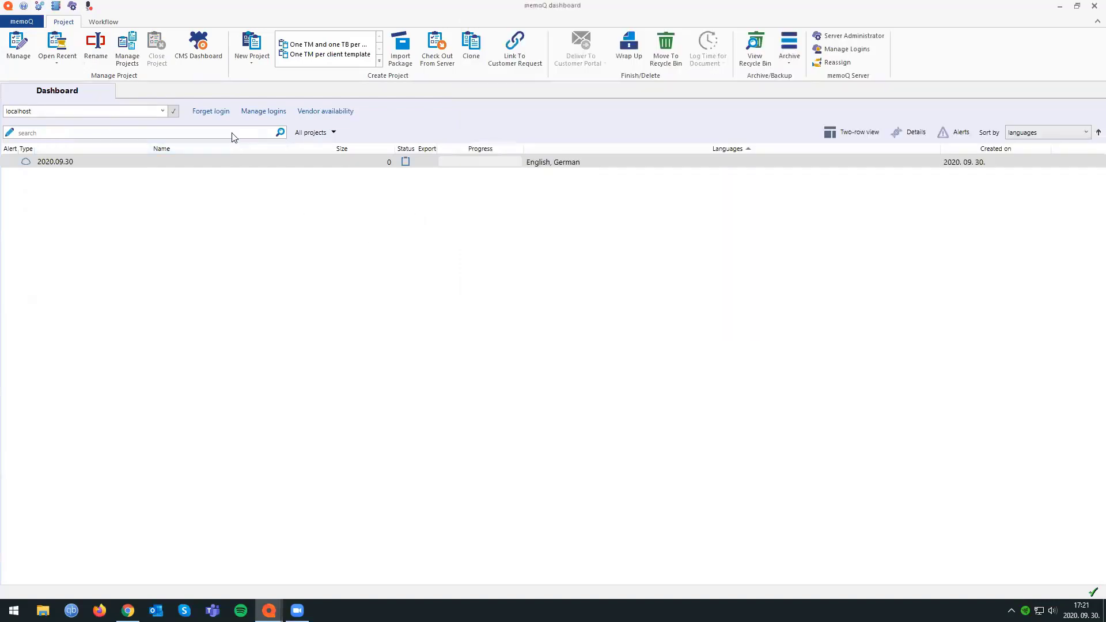
# Create a second online project named 2020.09.30-2 from English into German, keeping the default checkout and communication options.
pyautogui.click(250, 61)
pyautogui.click(265, 147)
pyautogui.write('20')
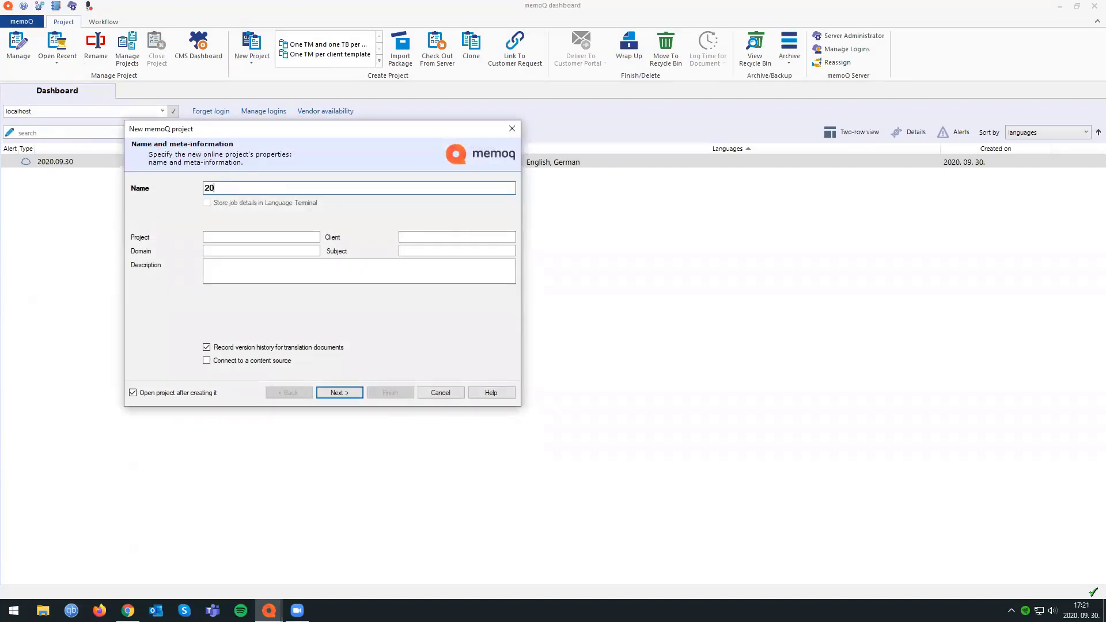
pyautogui.write('20.09-')
pyautogui.write('30-2')
pyautogui.click(332, 392)
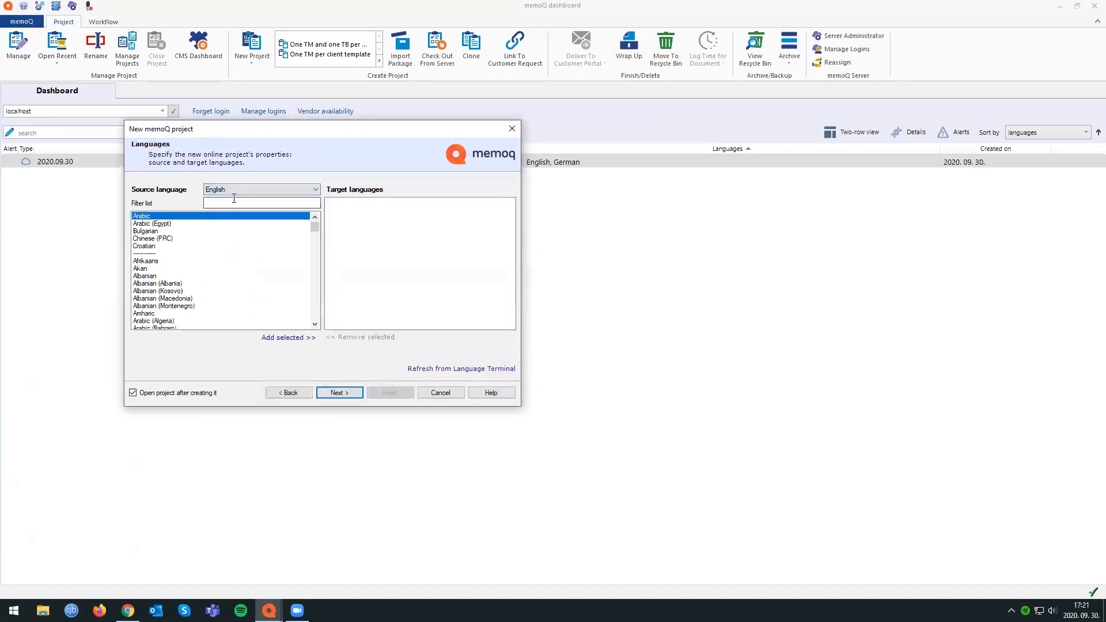
pyautogui.click(335, 391)
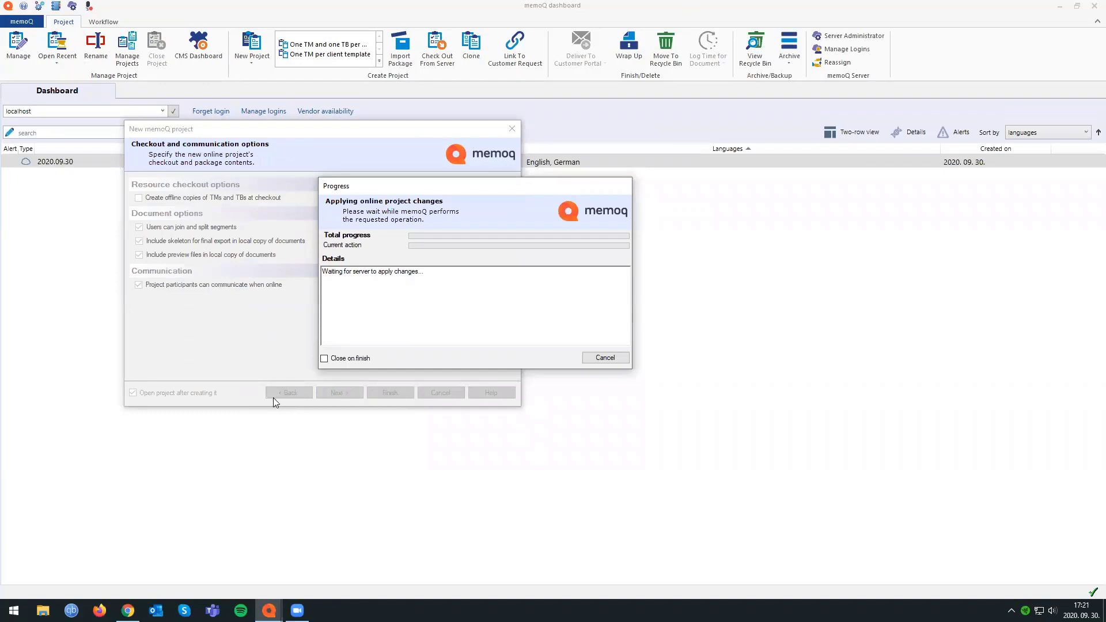
pyautogui.click(605, 358)
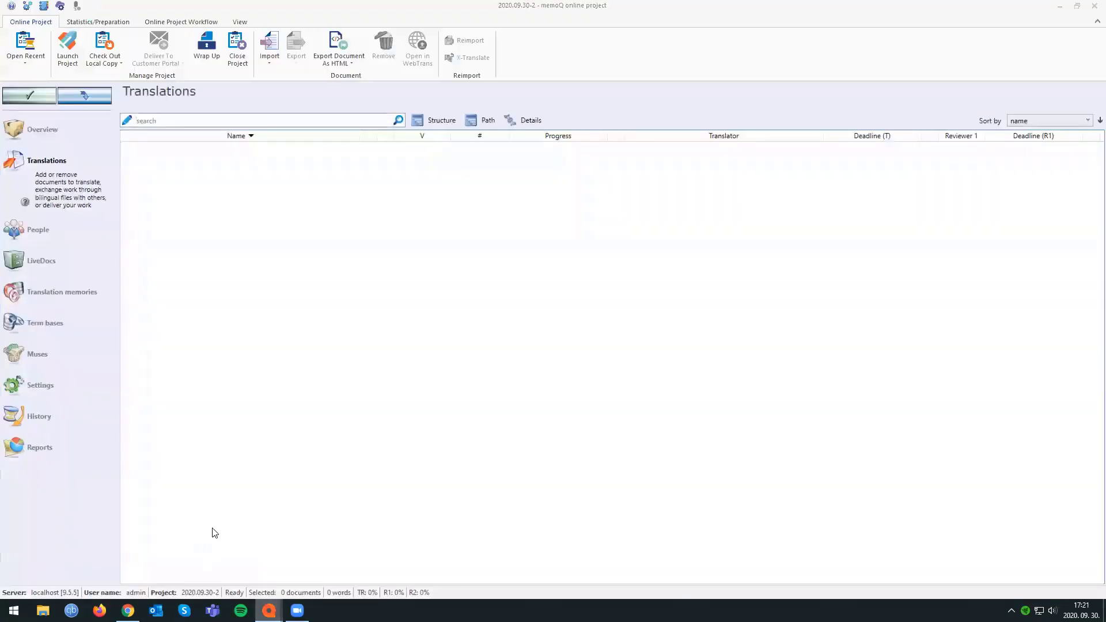
# Arrange the 2020.09.30 and 2020.09.30-2 project windows side by side and switch between them.
pyautogui.doubleClick(301, 8)
pyautogui.moveTo(561, 18); pyautogui.dragTo(1, 164)
pyautogui.click(786, 251)
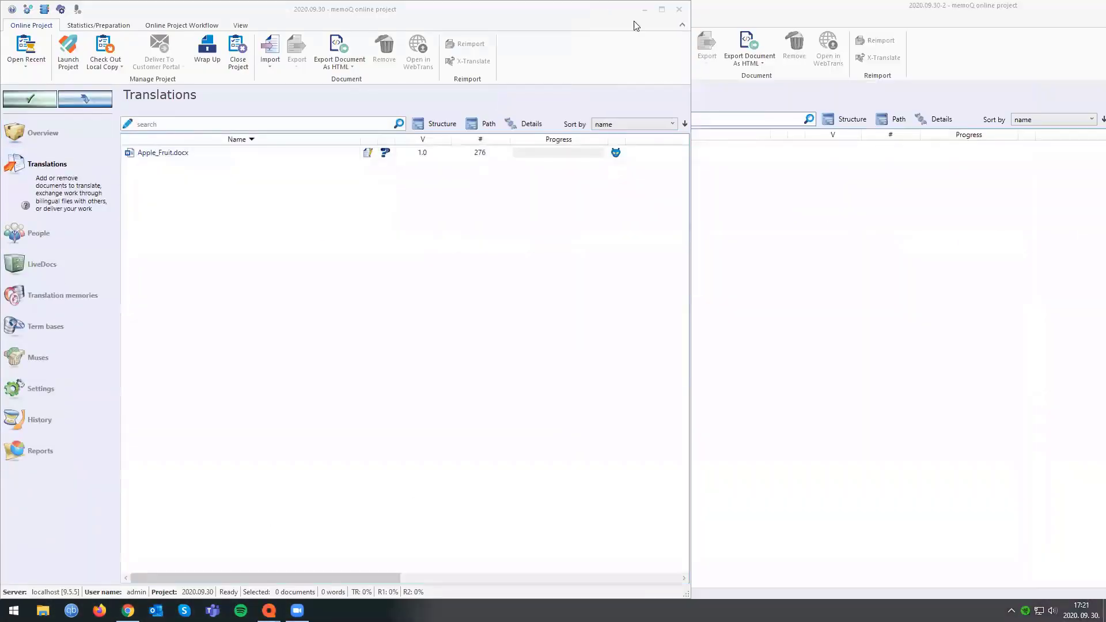
pyautogui.moveTo(760, 11); pyautogui.dragTo(1104, 229)
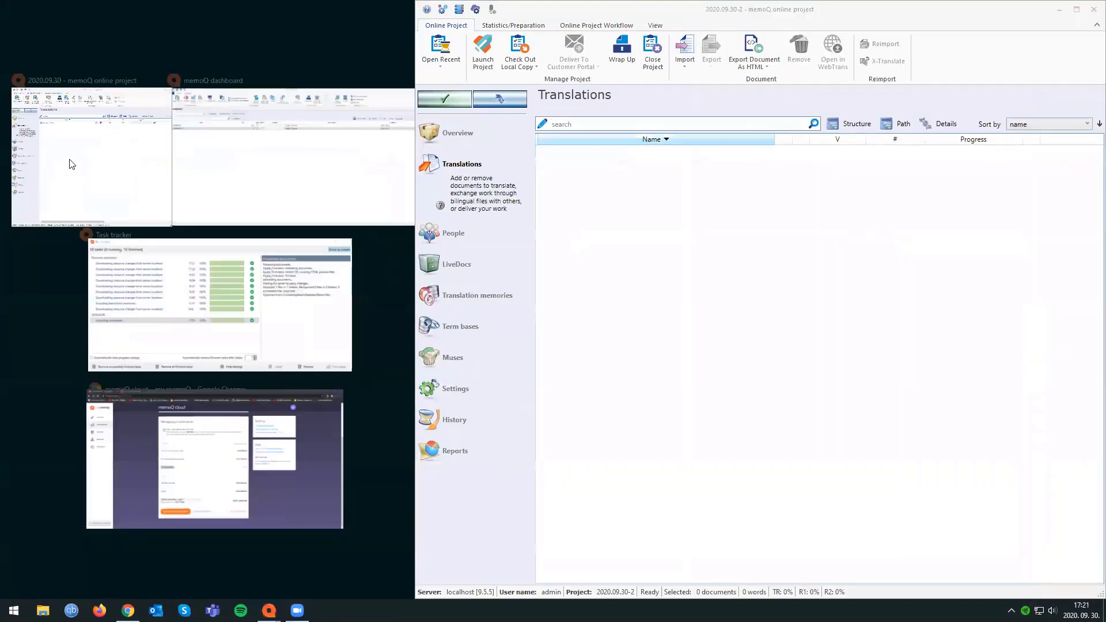
pyautogui.click(81, 151)
pyautogui.click(1012, 234)
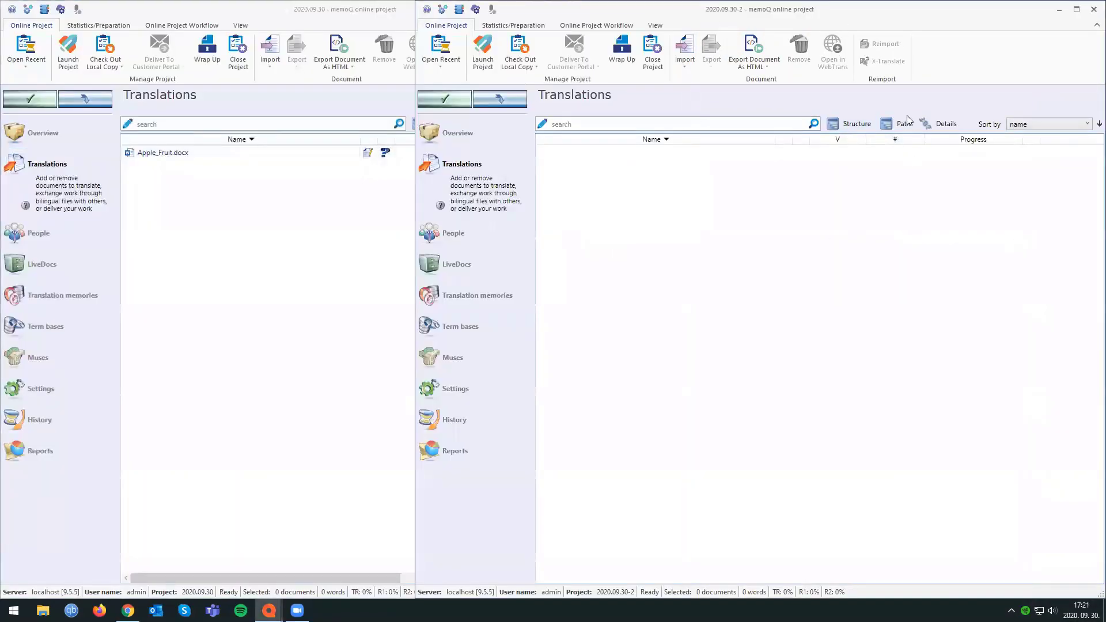
pyautogui.click(193, 257)
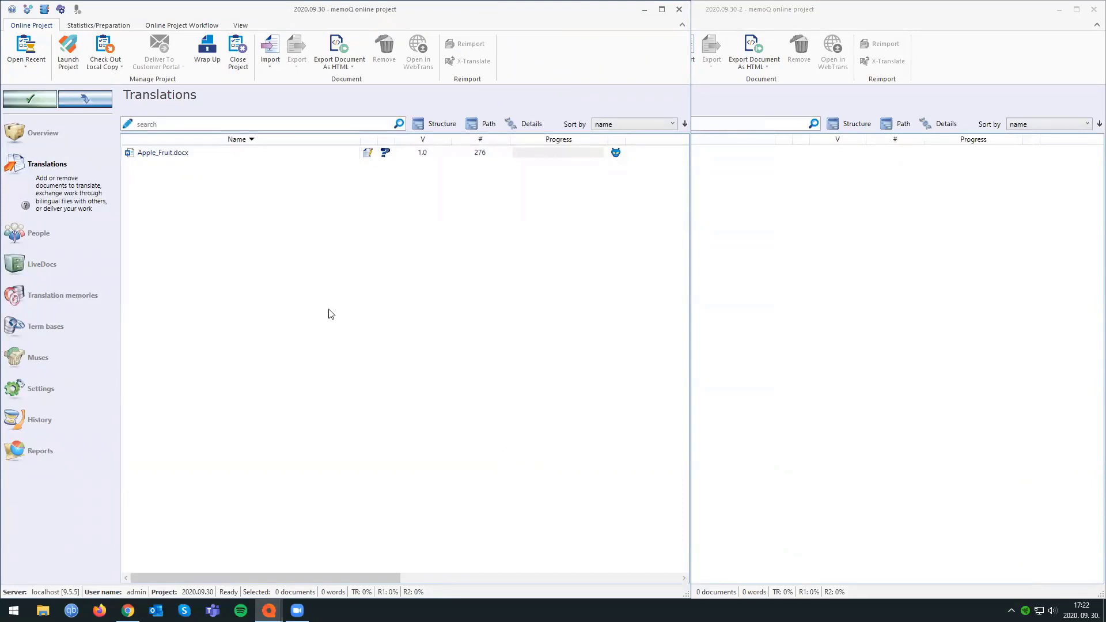
# Preview the separate memoQ windows, then close the 2020.09.30 and 2020.09.30-2 project windows.
pyautogui.click(269, 611)
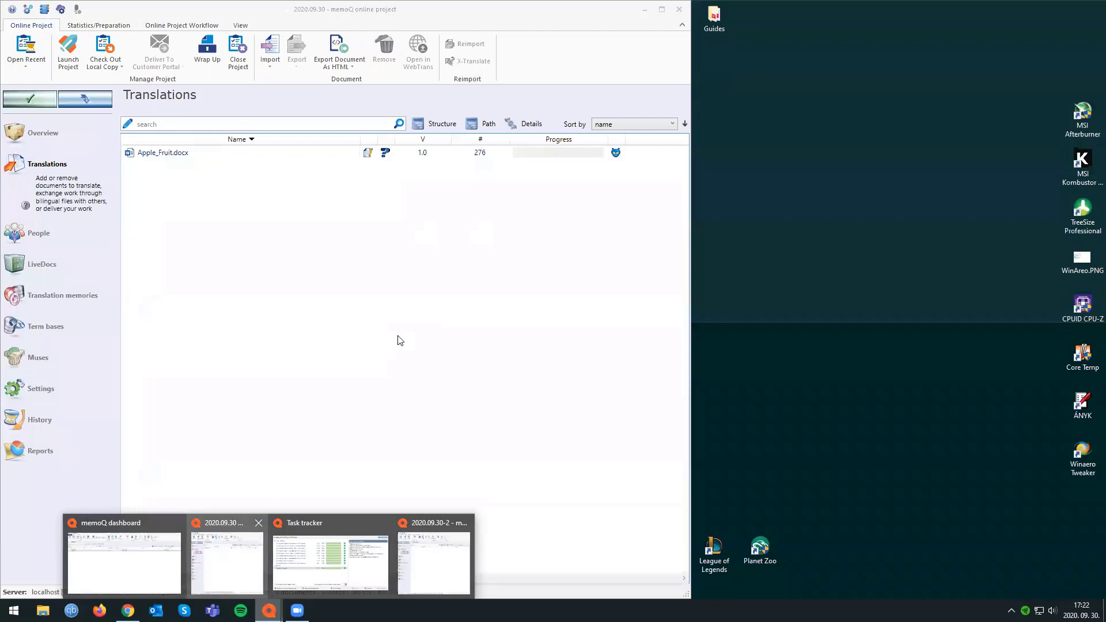
pyautogui.click(228, 559)
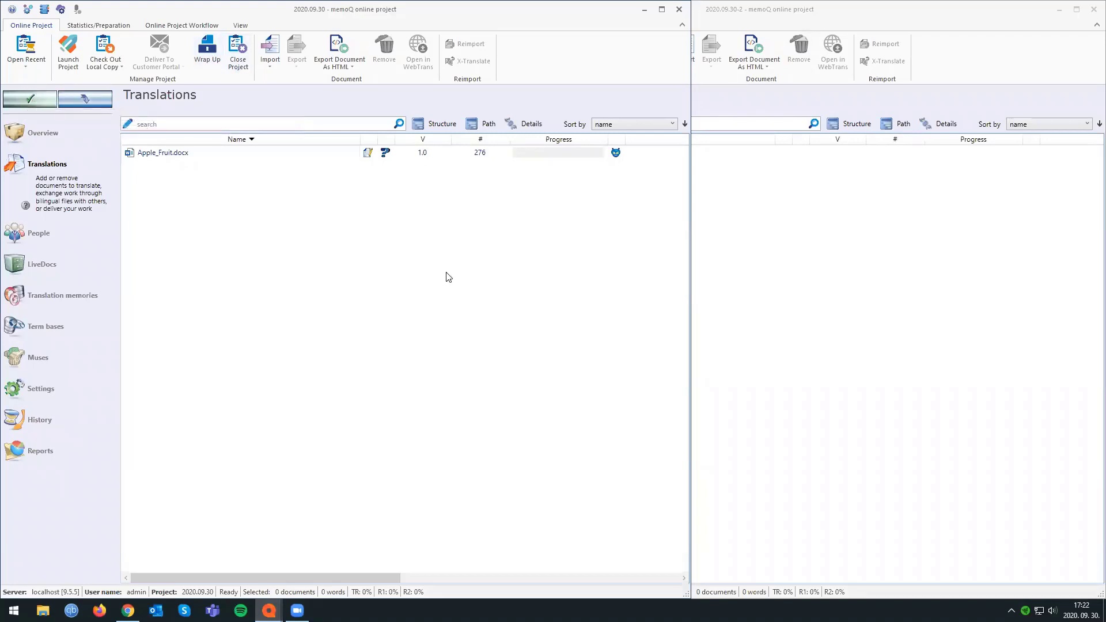
pyautogui.click(679, 9)
pyautogui.click(1094, 9)
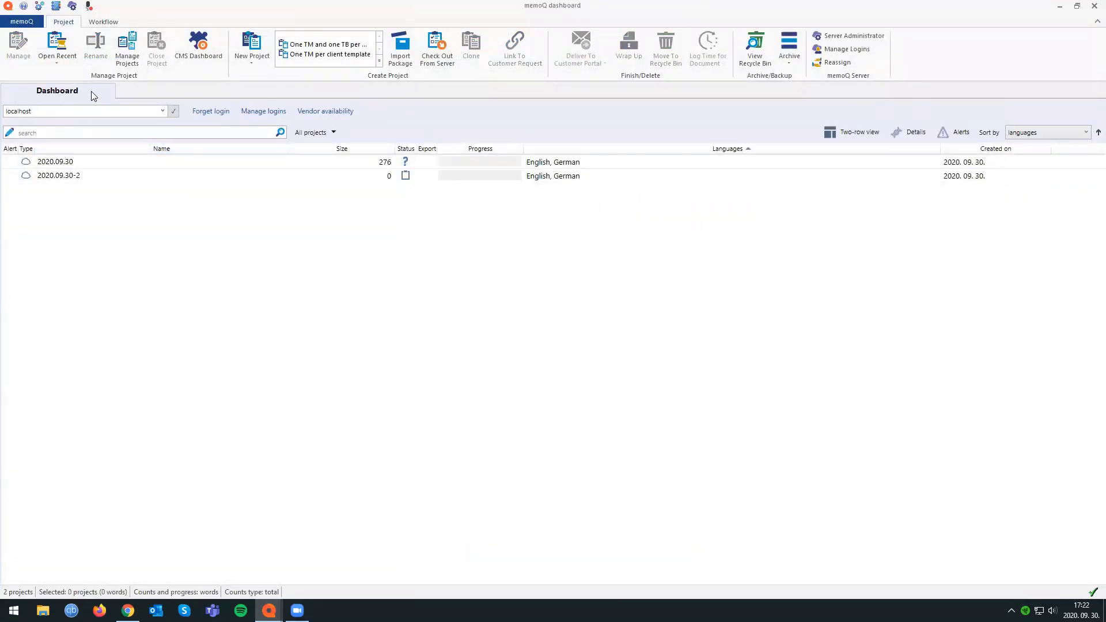
# Open online project 2020.09.30 in its own window and close the dashboard window.
pyautogui.click(68, 162)
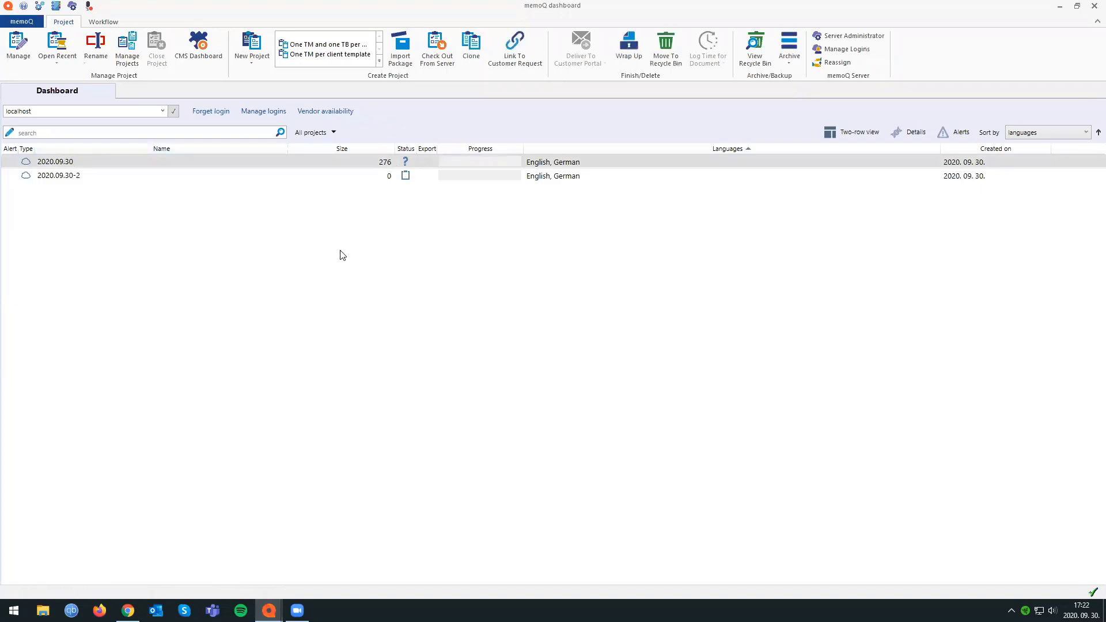
pyautogui.moveTo(553, 11); pyautogui.dragTo(362, 113)
pyautogui.click(368, 5)
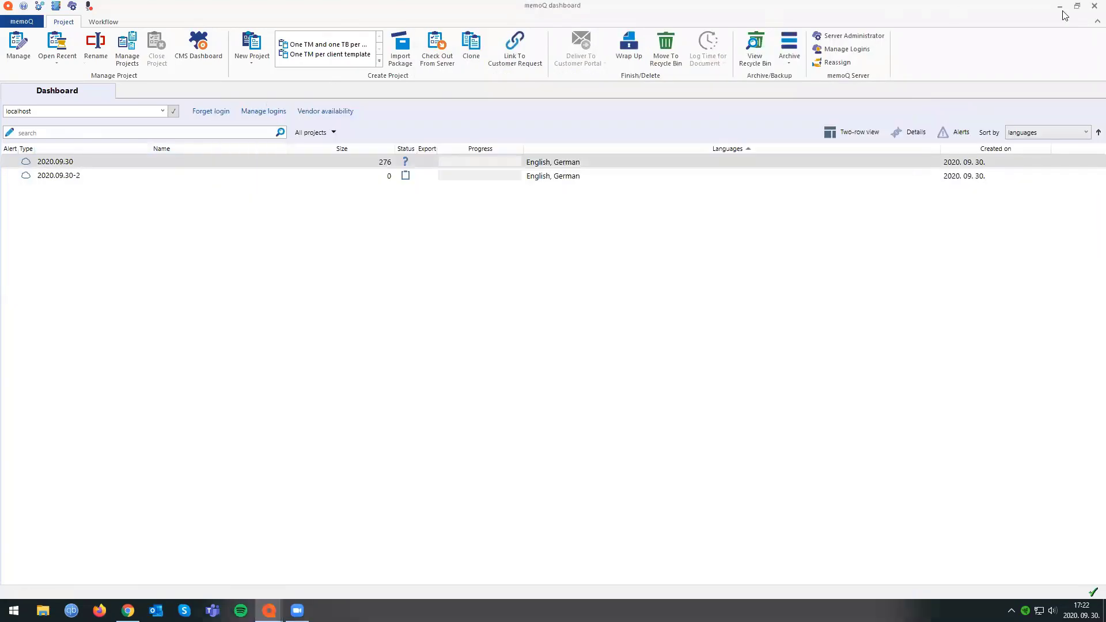
pyautogui.click(1092, 7)
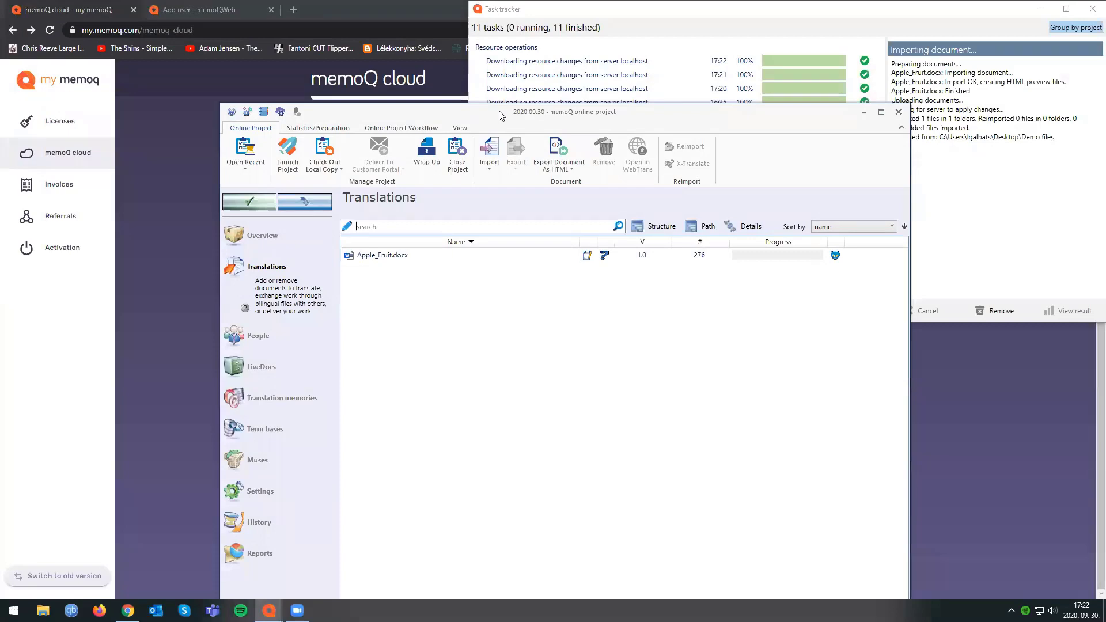
# Maximize the 2020.09.30 project window and check out a local copy of the project.
pyautogui.moveTo(501, 115); pyautogui.dragTo(487, 3)
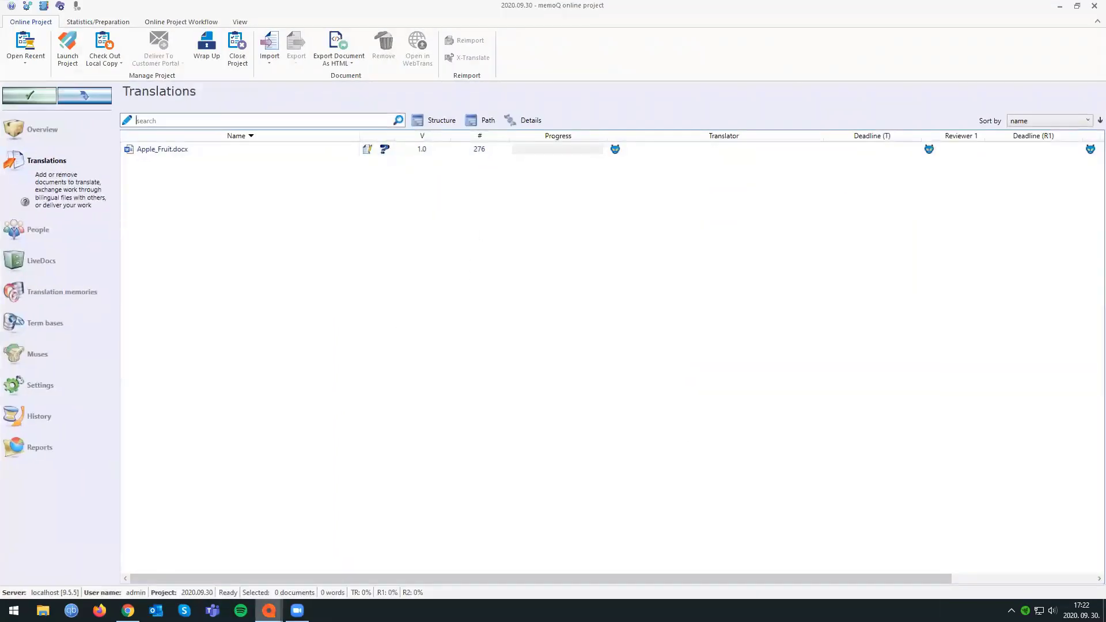
pyautogui.click(269, 611)
pyautogui.click(353, 560)
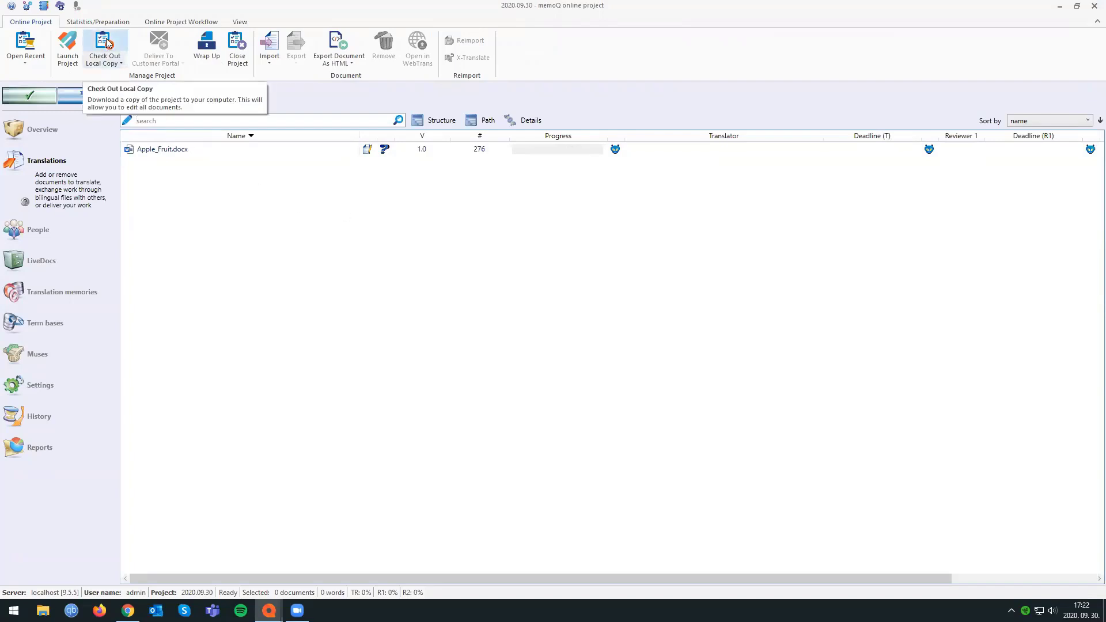
pyautogui.click(107, 61)
pyautogui.click(127, 73)
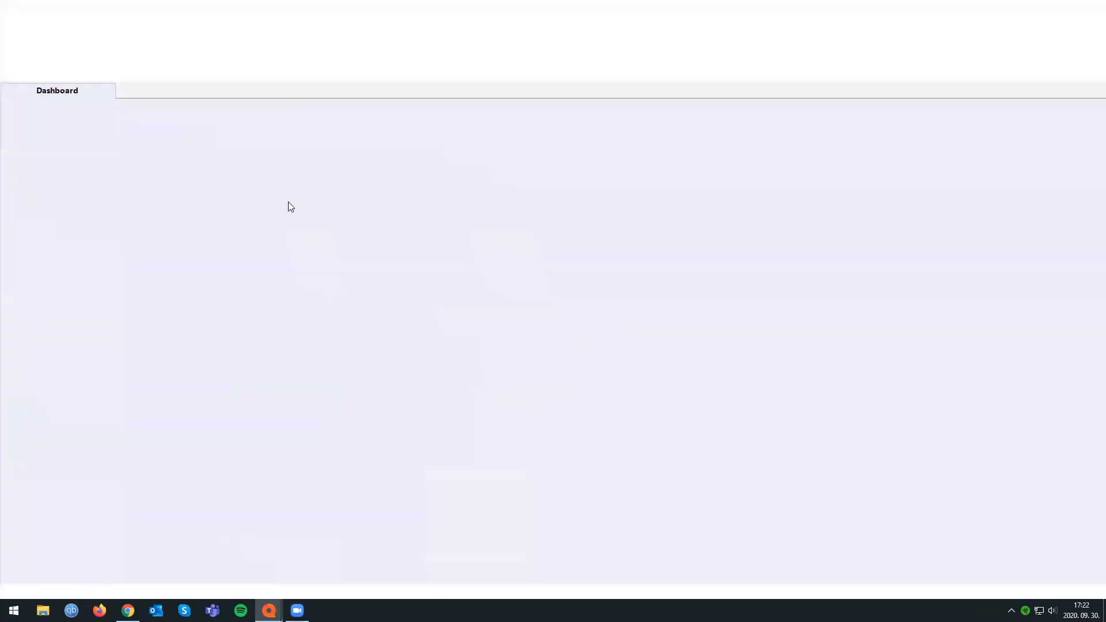
pyautogui.click(269, 611)
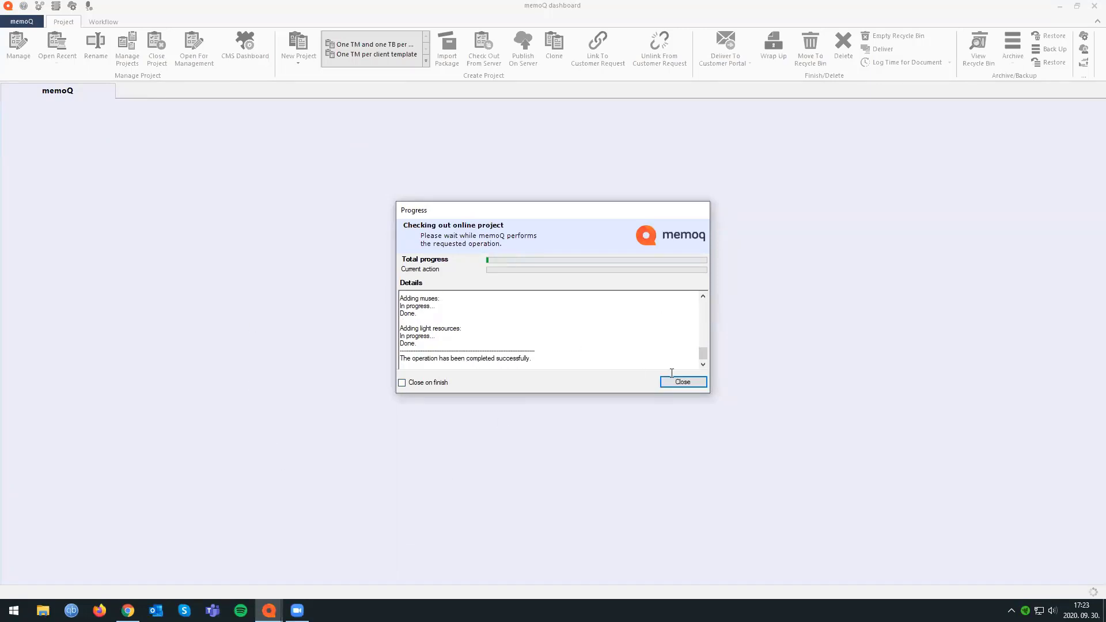
pyautogui.click(682, 382)
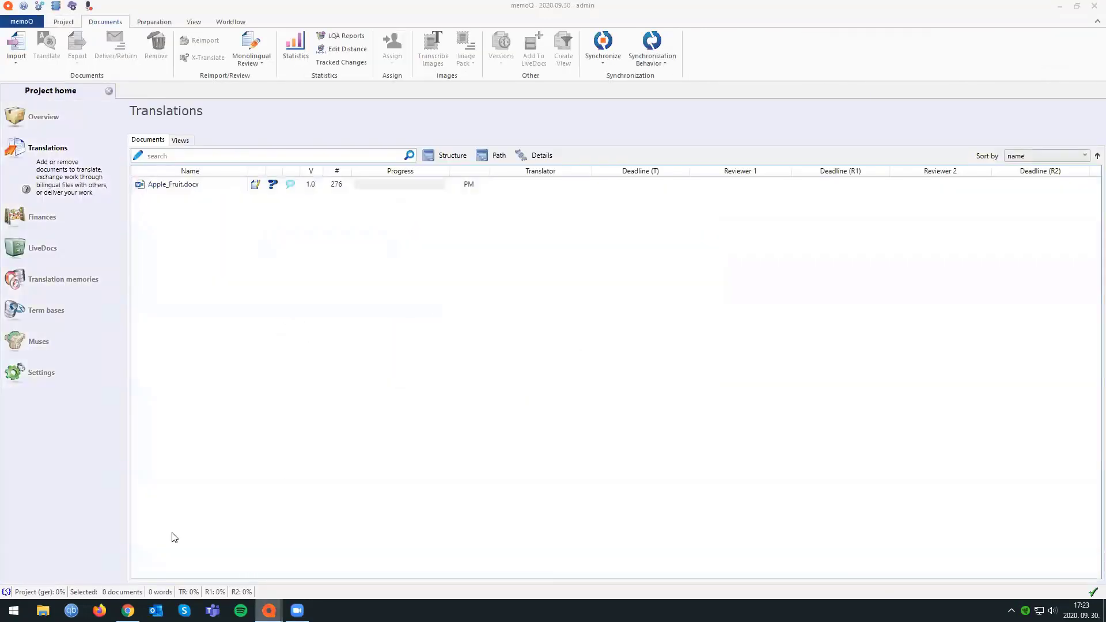
# Return from the local copy to the online project window of 2020.09.30 and select Apple_Fruit.docx.
pyautogui.moveTo(268, 610)
pyautogui.moveTo(293, 564)
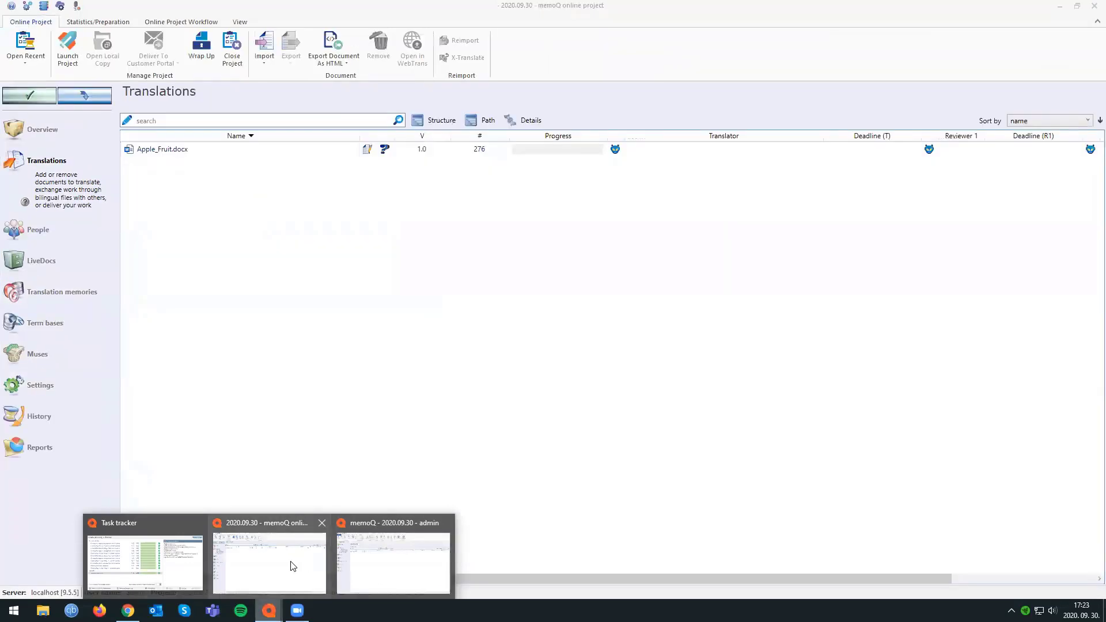
pyautogui.click(282, 565)
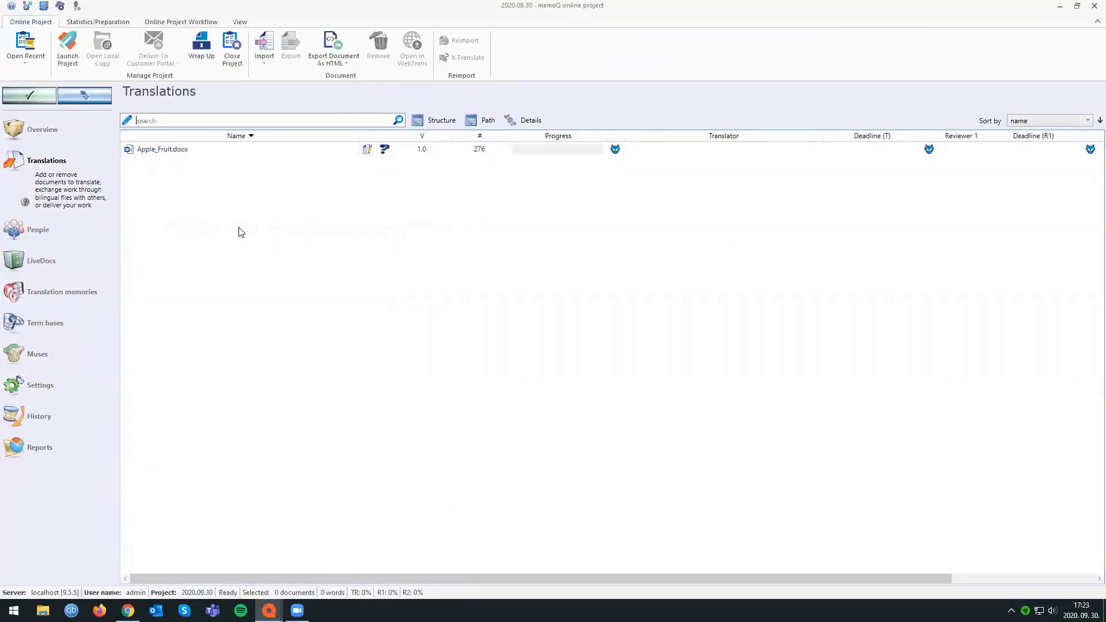
pyautogui.click(231, 153)
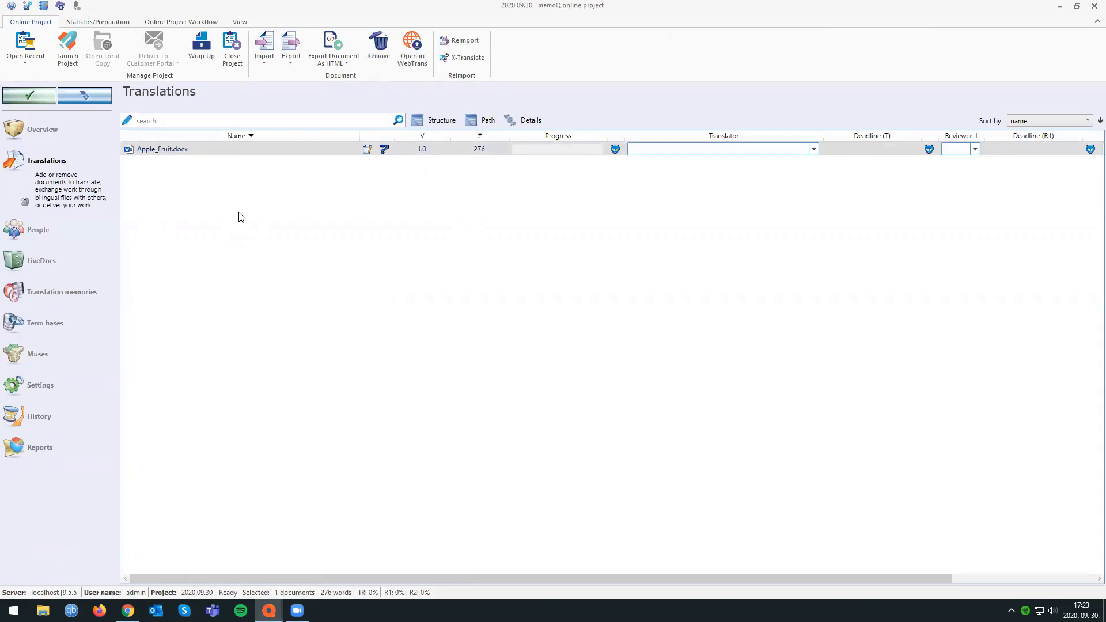
# View the user list of the mimesis.memoq.com/daisy server in Server Administrator's User management, then close it.
pyautogui.click(60, 6)
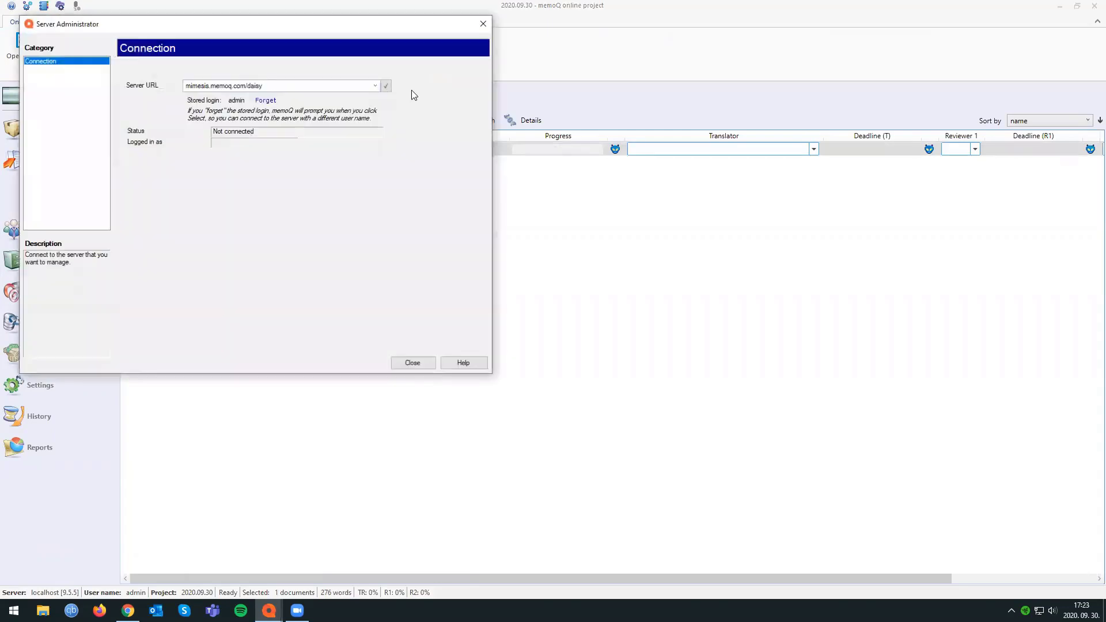
pyautogui.click(58, 69)
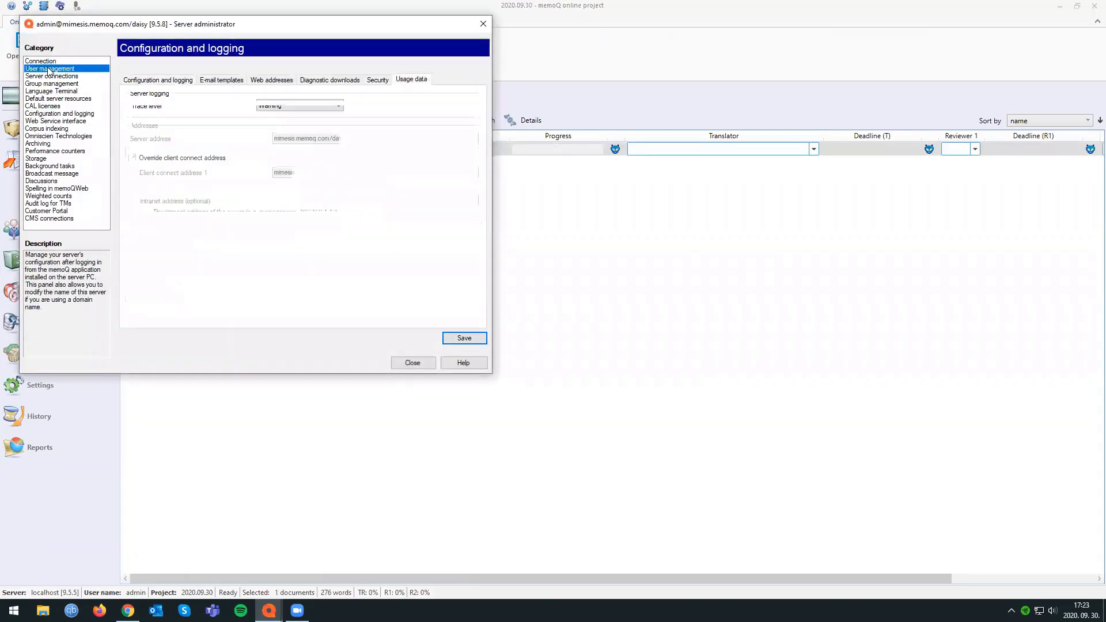
pyautogui.moveTo(153, 127); pyautogui.dragTo(155, 189)
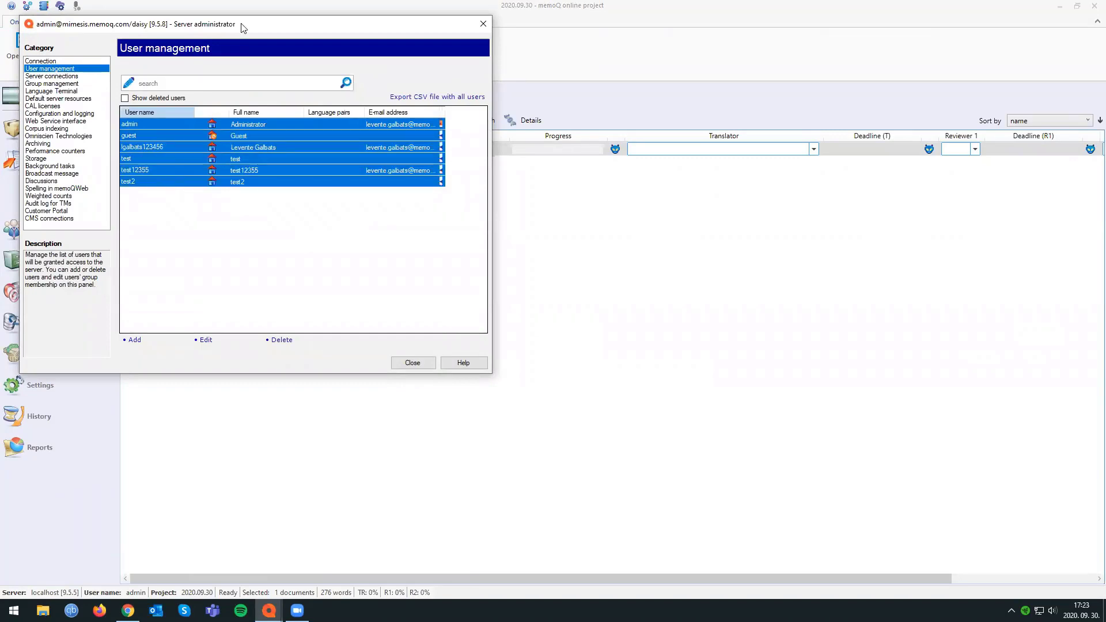
pyautogui.moveTo(236, 25); pyautogui.dragTo(500, 75)
pyautogui.click(746, 75)
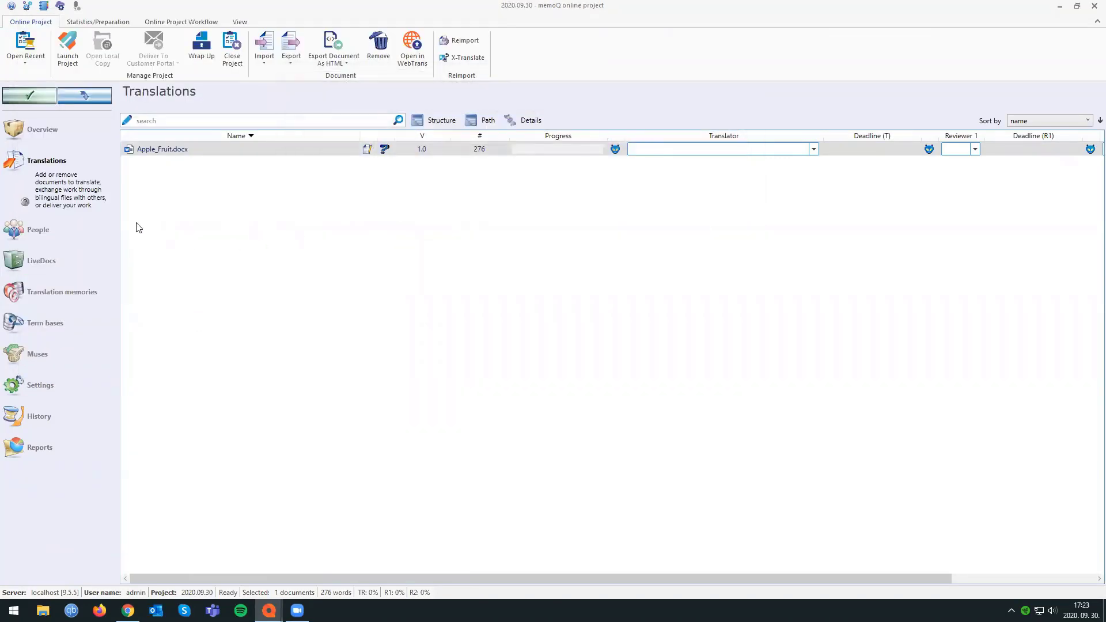
# Open the 2020.09.30 project's People settings and add the two individual Language Terminal accounts as project users.
pyautogui.click(69, 229)
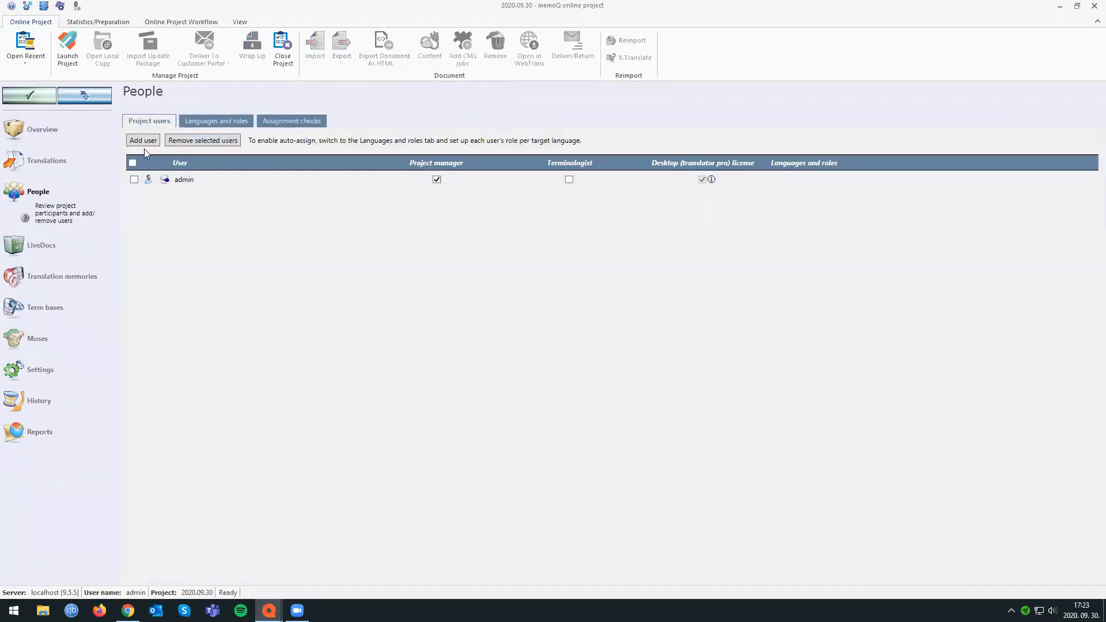
pyautogui.click(143, 141)
pyautogui.scroll(-5, 121, 216)
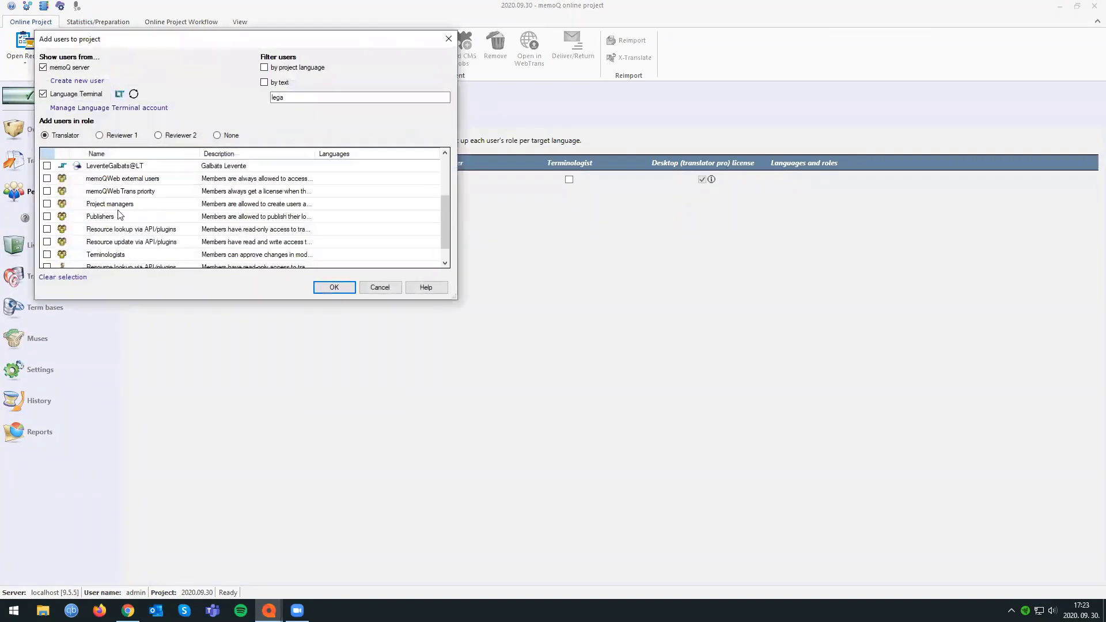
pyautogui.click(48, 242)
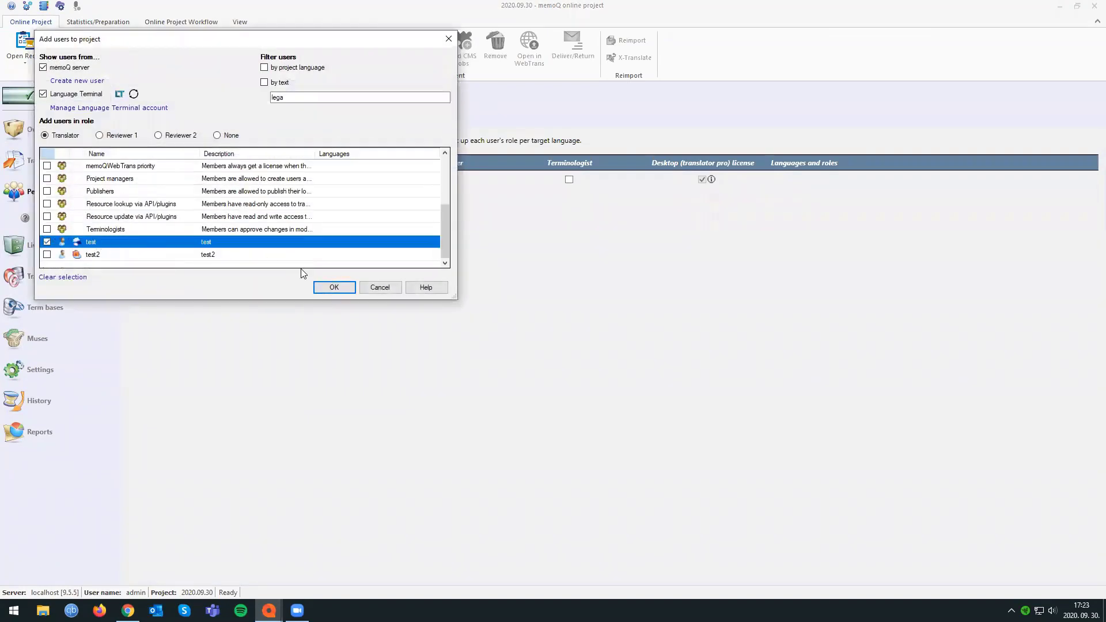
pyautogui.moveTo(154, 48); pyautogui.dragTo(438, 102)
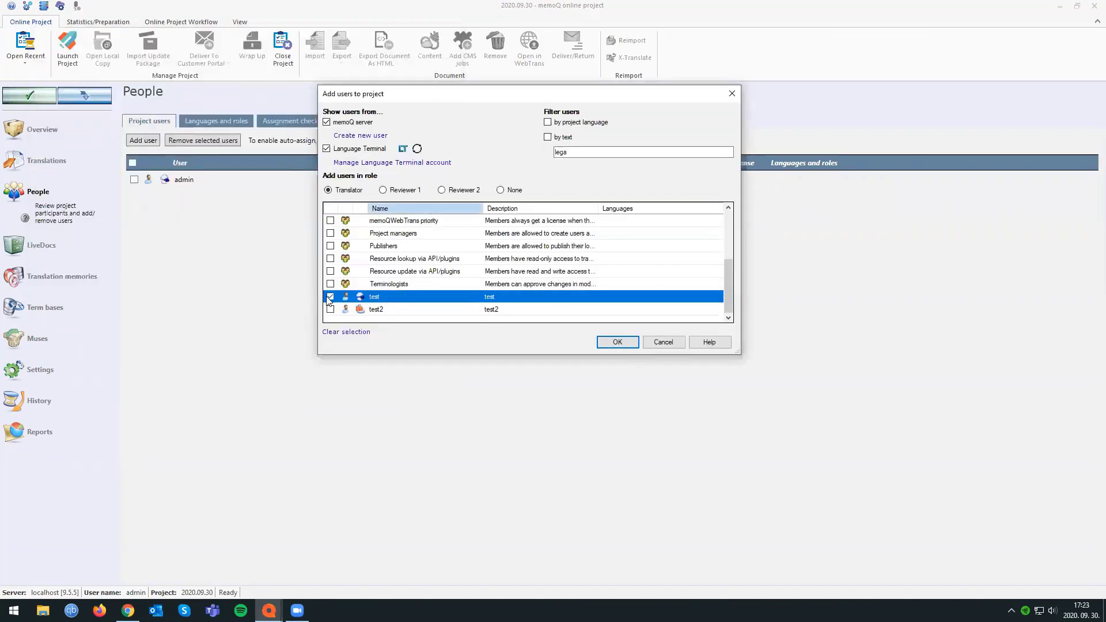
pyautogui.scroll(3, 375, 282)
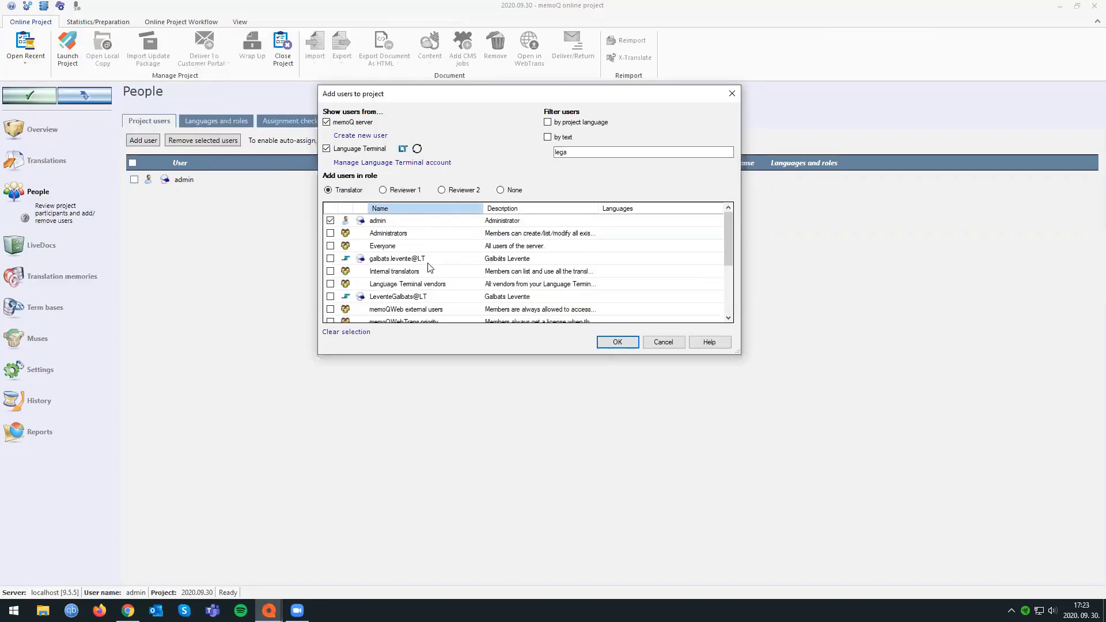
pyautogui.scroll(-3, 412, 262)
pyautogui.scroll(3, 404, 254)
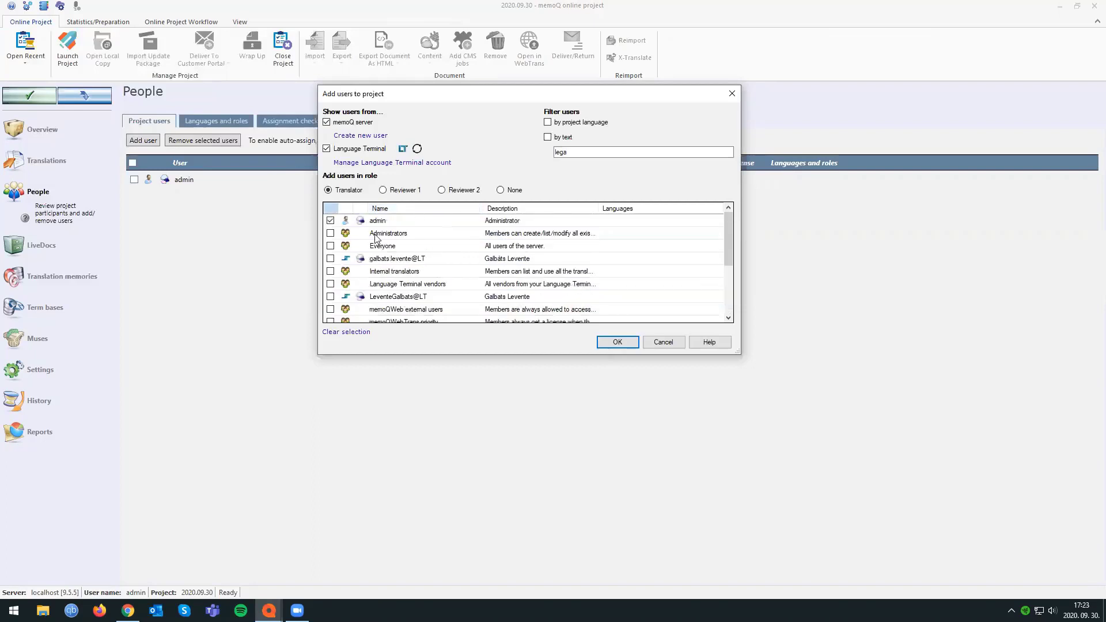
pyautogui.click(331, 234)
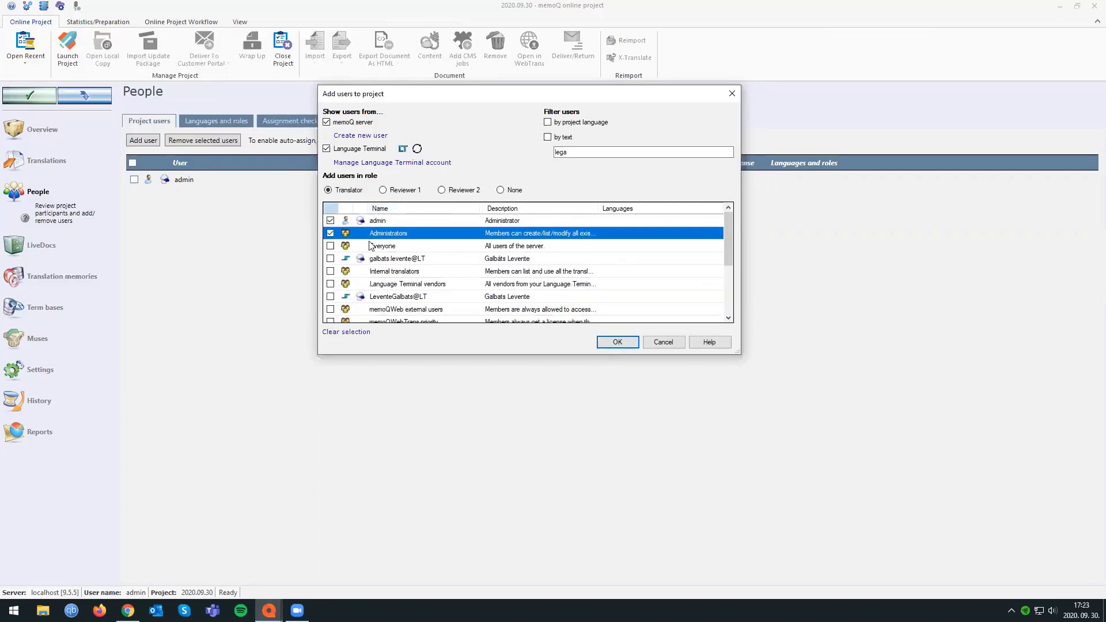
pyautogui.click(618, 342)
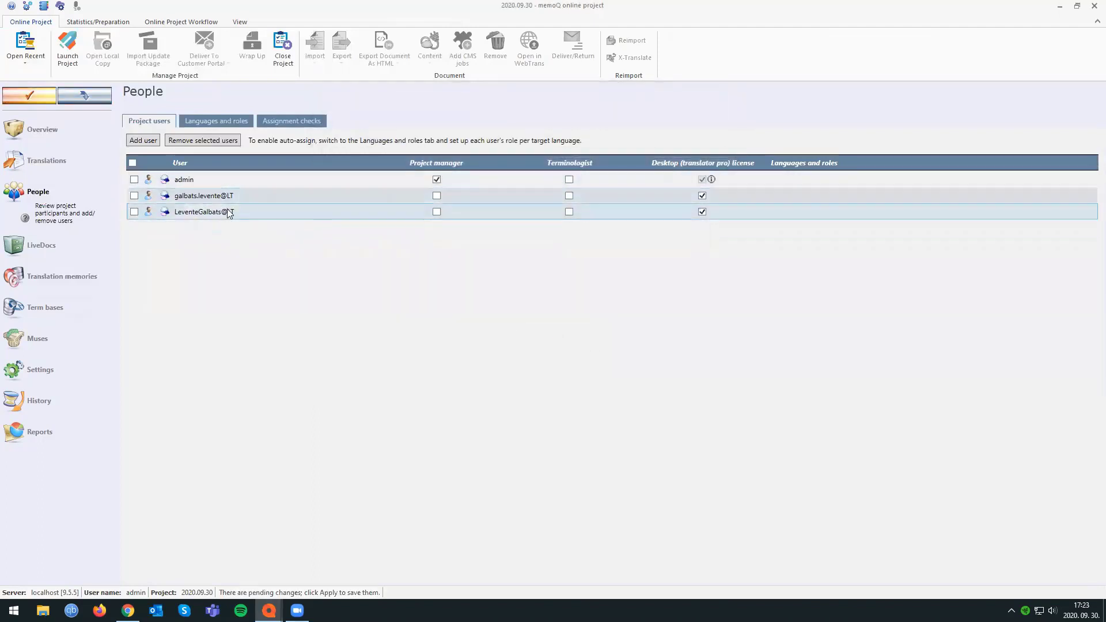
# Remove the two Language Terminal accounts from the project users and apply the change to the server.
pyautogui.click(134, 212)
pyautogui.click(134, 195)
pyautogui.click(203, 140)
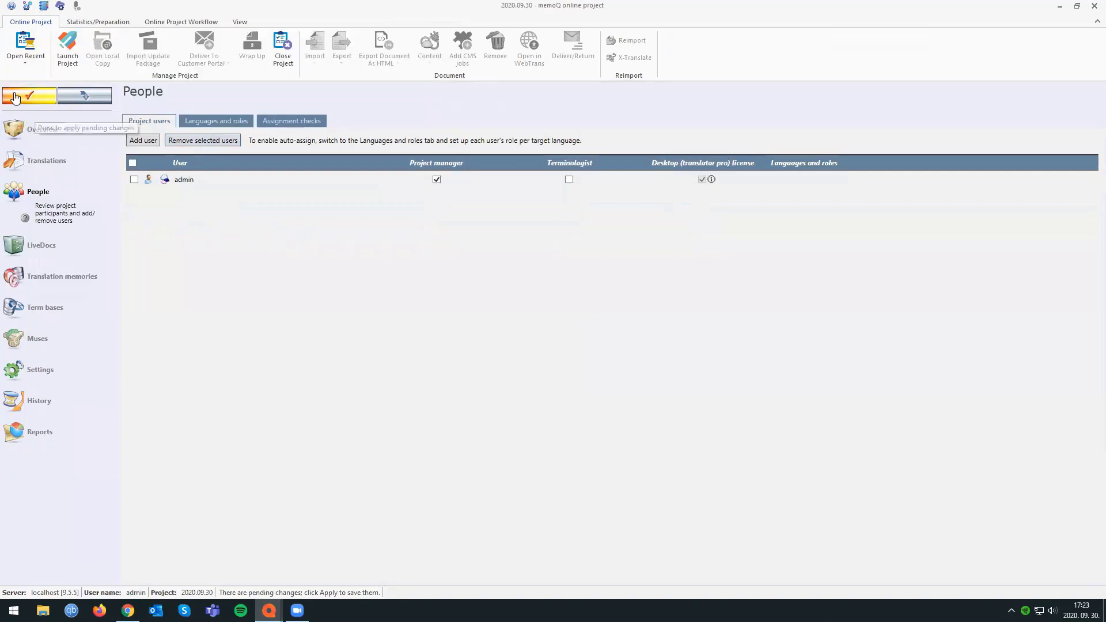
pyautogui.click(17, 96)
pyautogui.moveTo(407, 203); pyautogui.dragTo(350, 190)
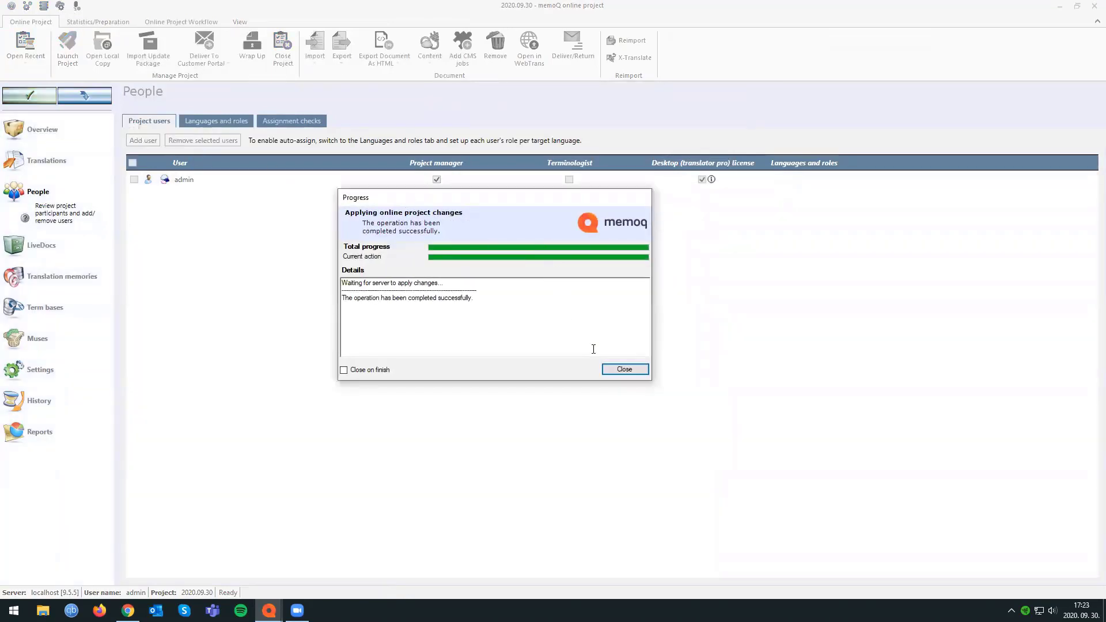
pyautogui.click(614, 369)
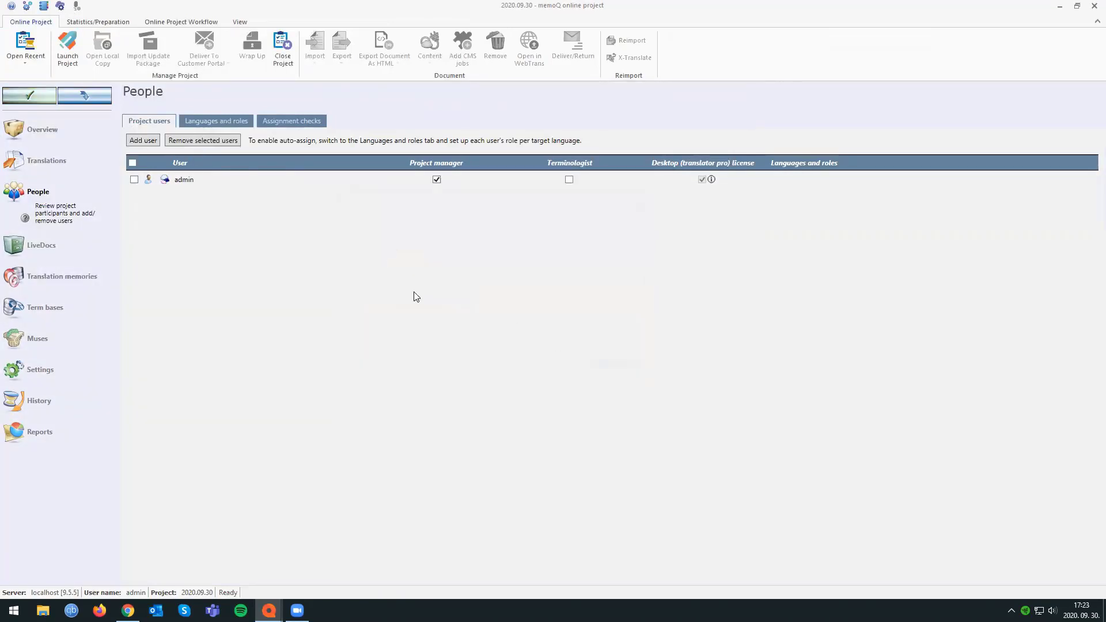
# Add the user test to the project users and apply the change to the server.
pyautogui.click(143, 140)
pyautogui.click(62, 257)
pyautogui.click(349, 302)
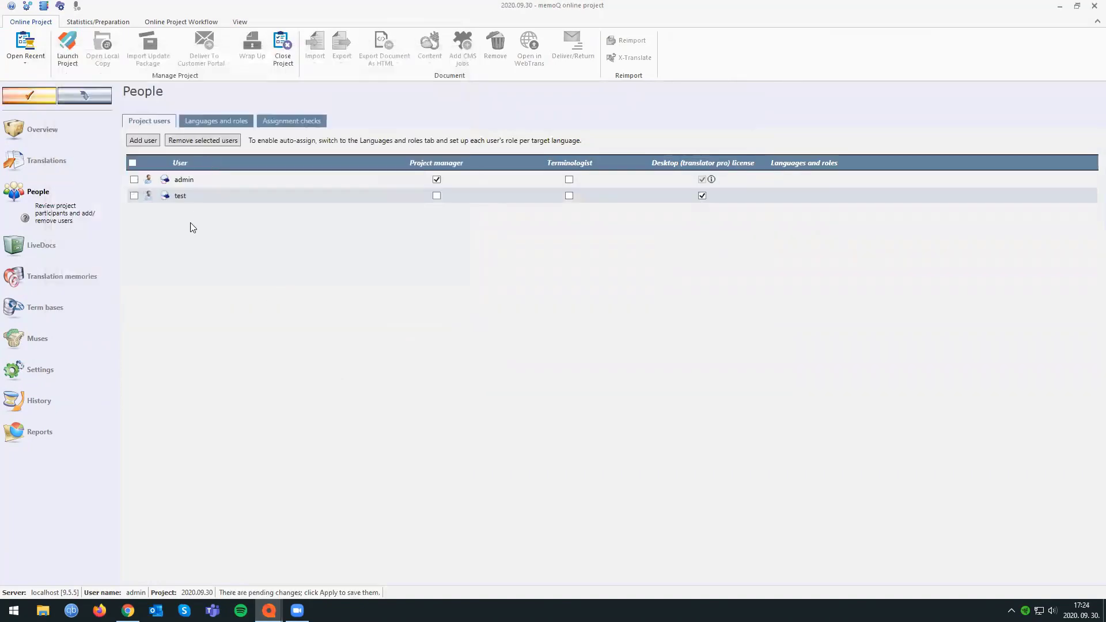
pyautogui.click(29, 95)
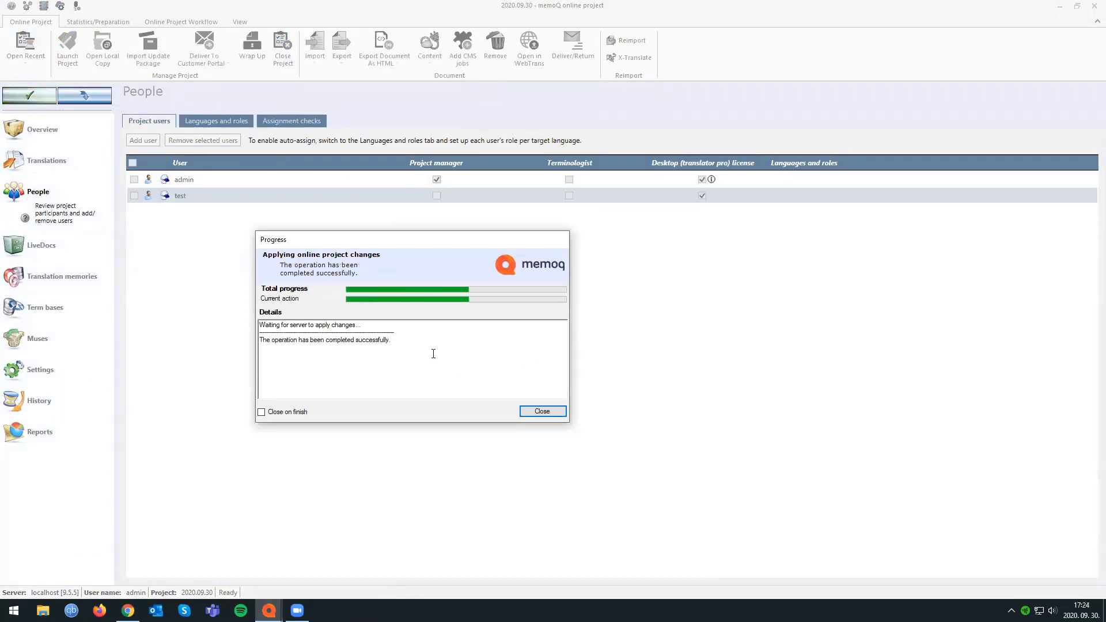
pyautogui.click(542, 412)
# In the auto-assign roles for German, select admin as Translator only, without the Reviewer 1 and Reviewer 2 roles.
pyautogui.click(211, 121)
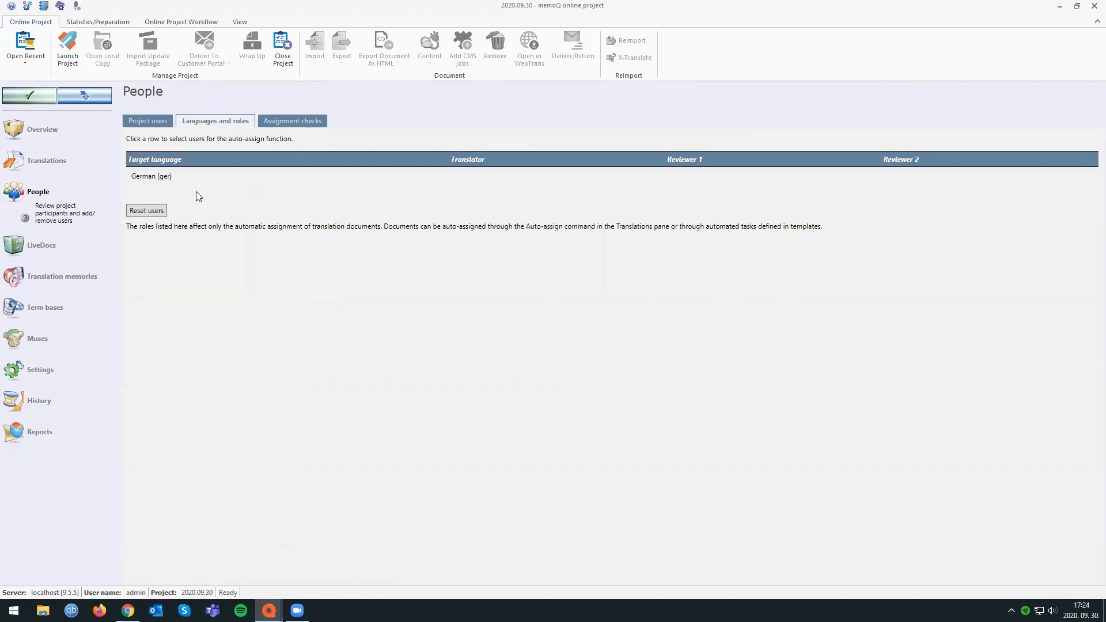
pyautogui.click(193, 176)
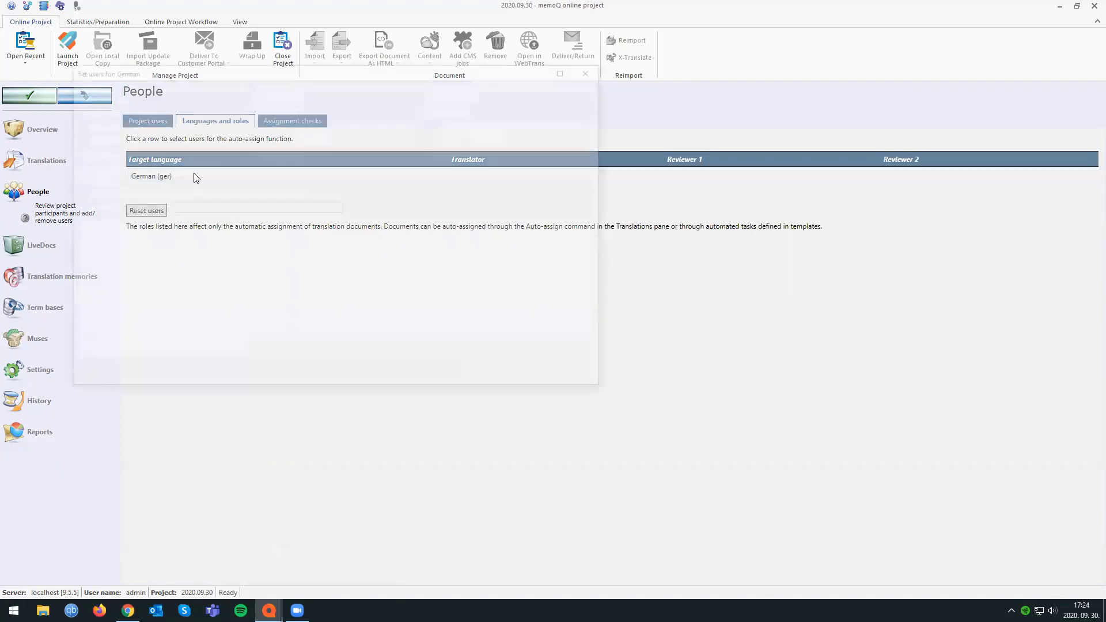
pyautogui.click(77, 238)
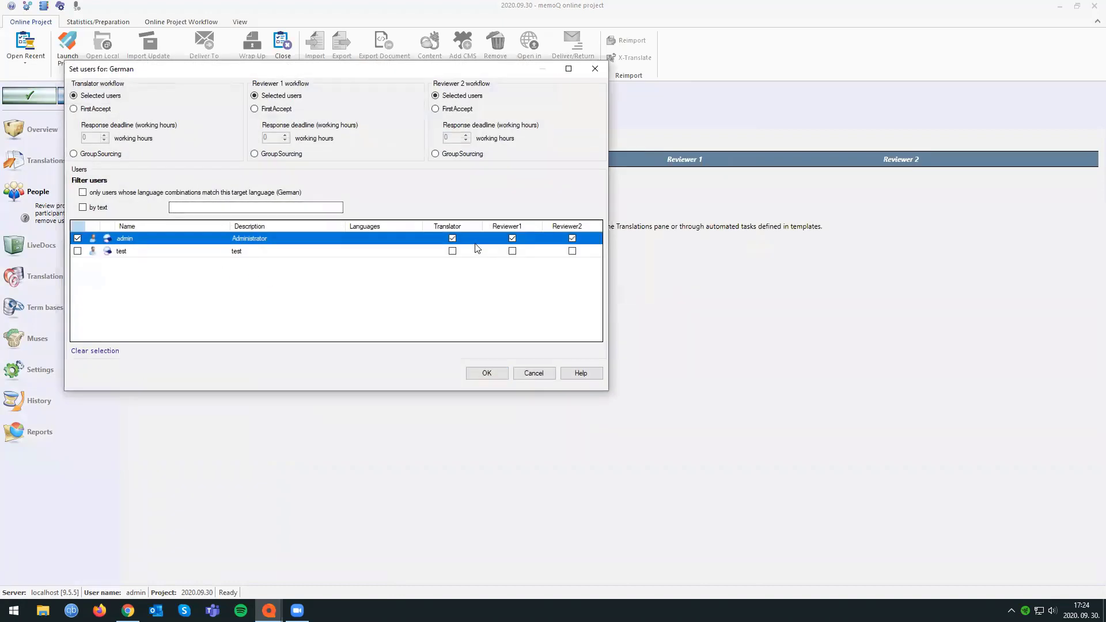
pyautogui.click(512, 238)
pyautogui.click(573, 238)
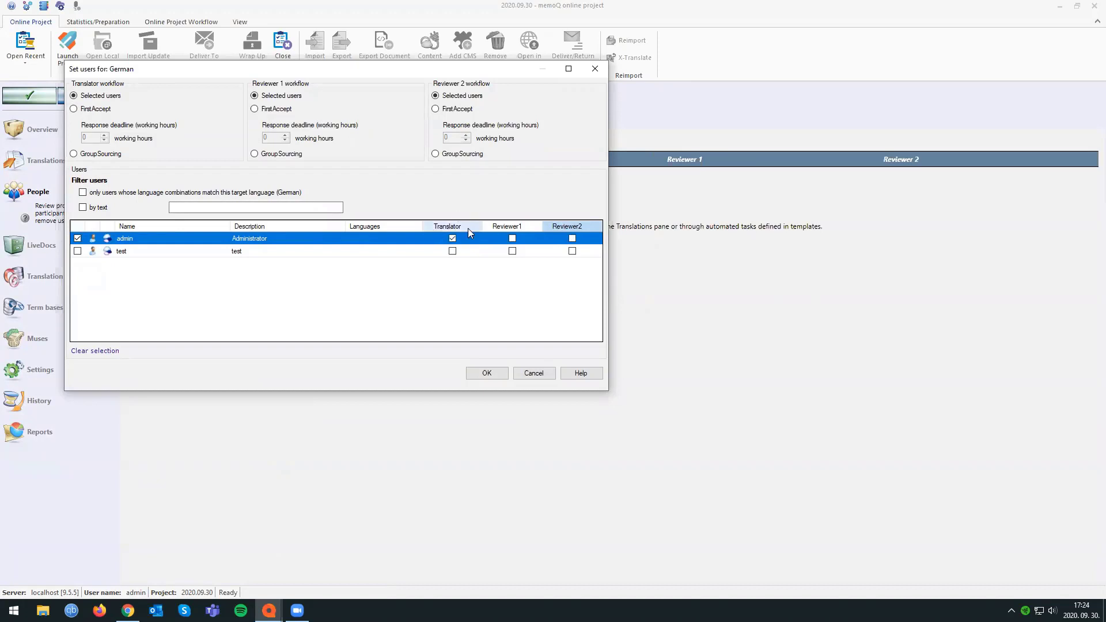
# Select test as Reviewer 2 only for German and apply the language roles to the online project.
pyautogui.click(78, 251)
pyautogui.click(453, 251)
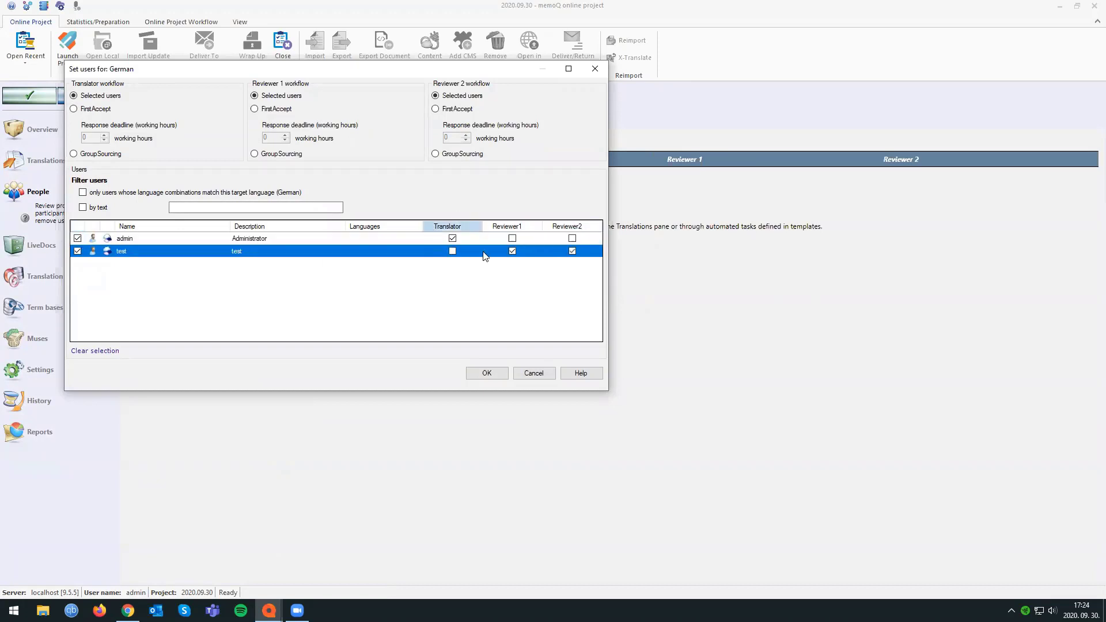
pyautogui.click(512, 250)
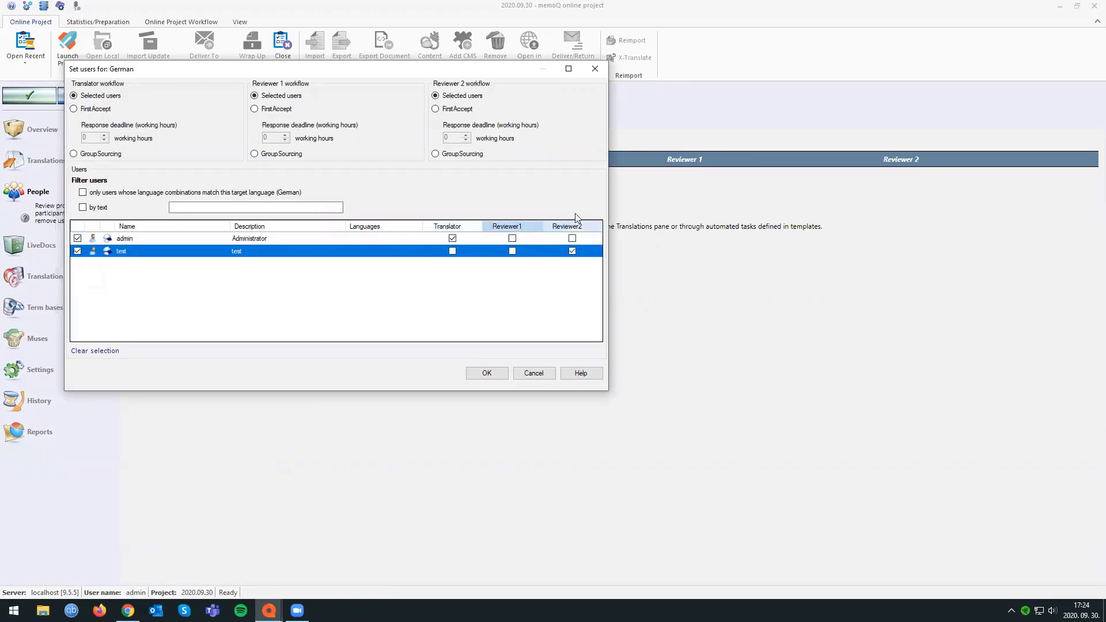
pyautogui.click(489, 373)
pyautogui.click(29, 95)
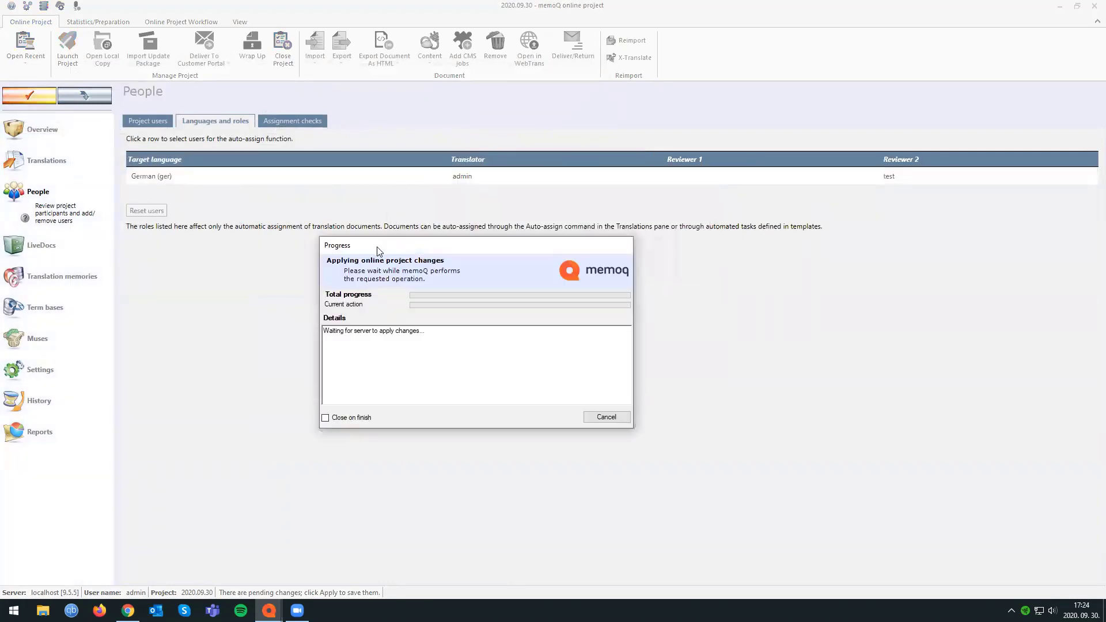
pyautogui.click(620, 418)
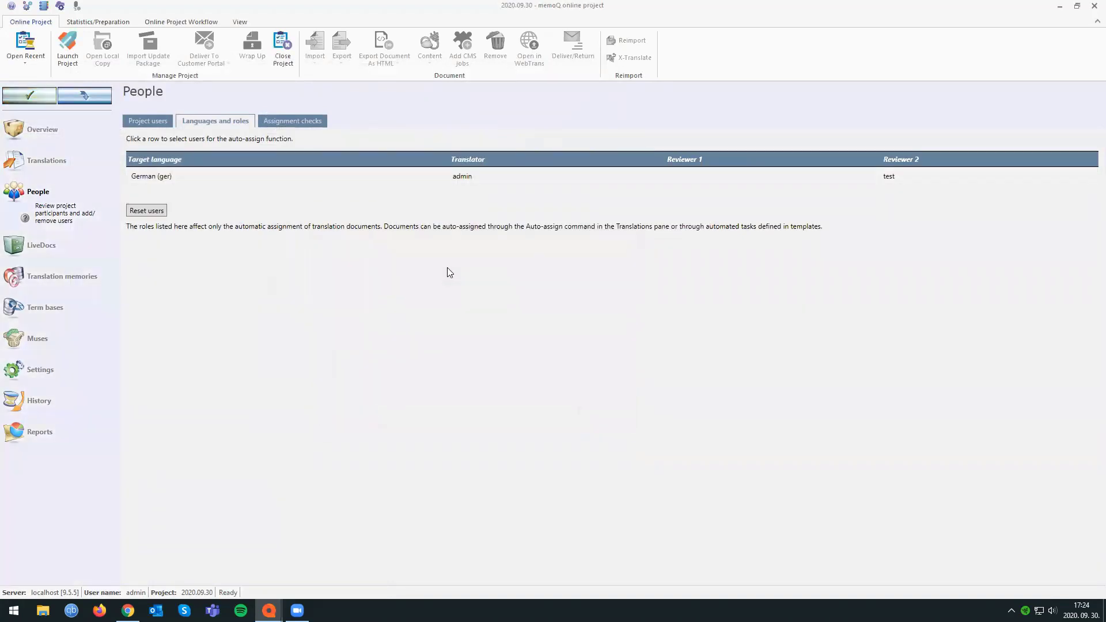
# In the Translations list, assign Apple_Fruit.docx to admin as Translator and to test as Reviewer 2.
pyautogui.click(39, 167)
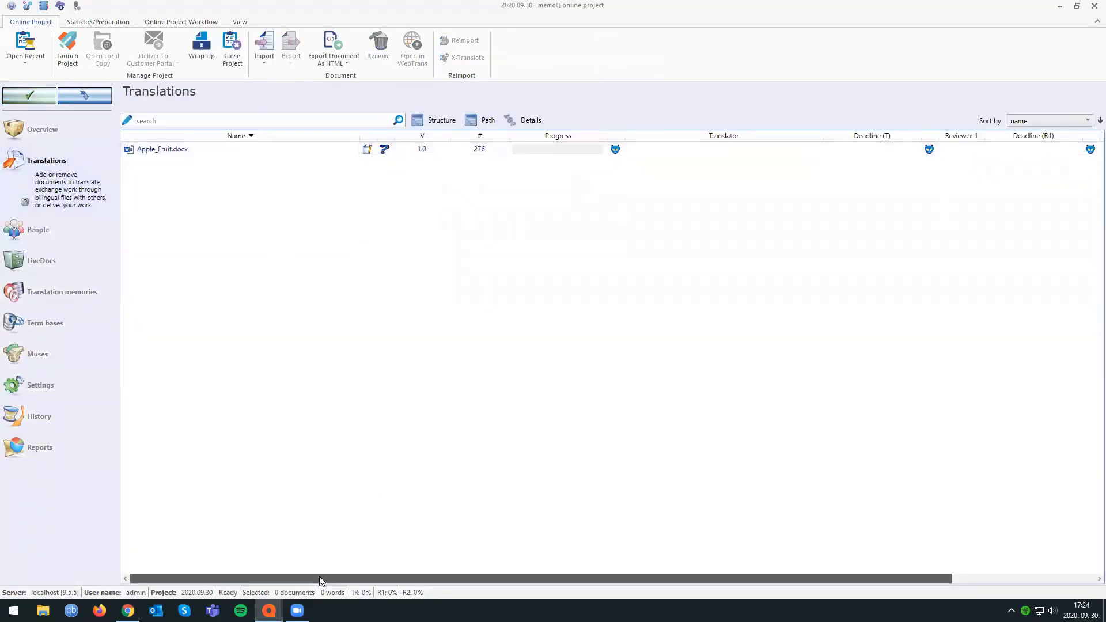
pyautogui.moveTo(319, 578); pyautogui.dragTo(463, 578)
pyautogui.click(525, 151)
pyautogui.click(523, 150)
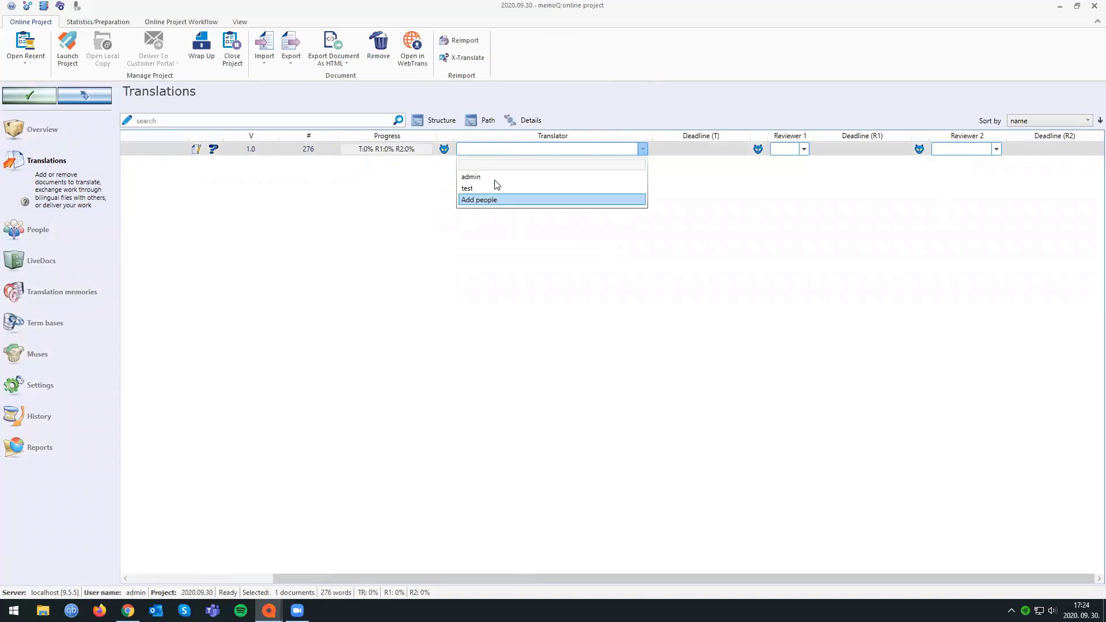
pyautogui.click(541, 150)
pyautogui.click(550, 151)
pyautogui.click(481, 174)
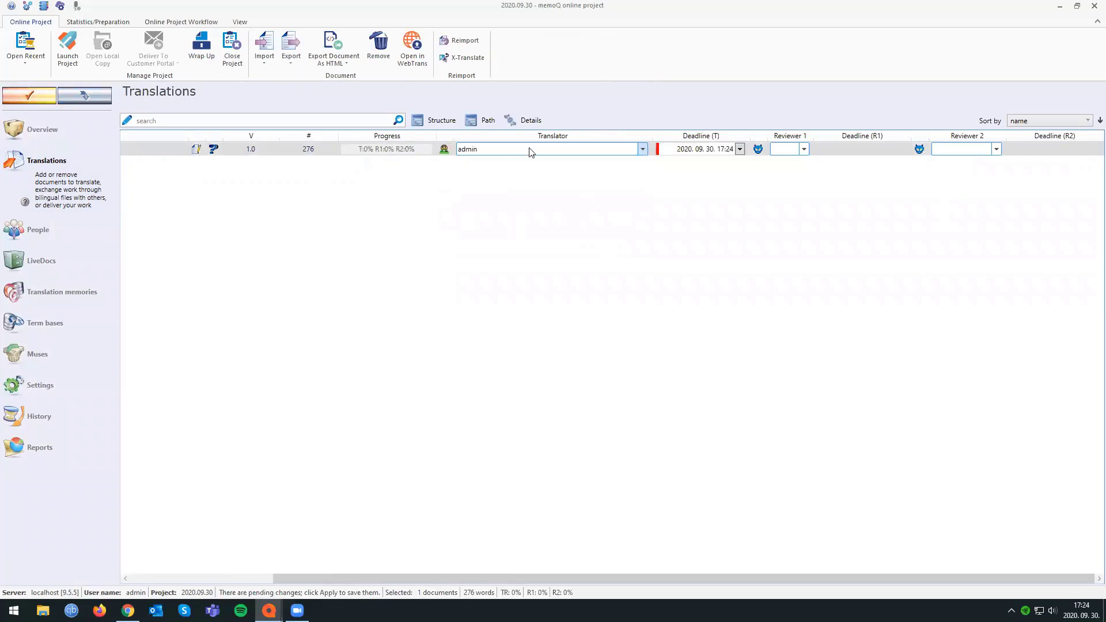
pyautogui.click(997, 149)
pyautogui.click(945, 185)
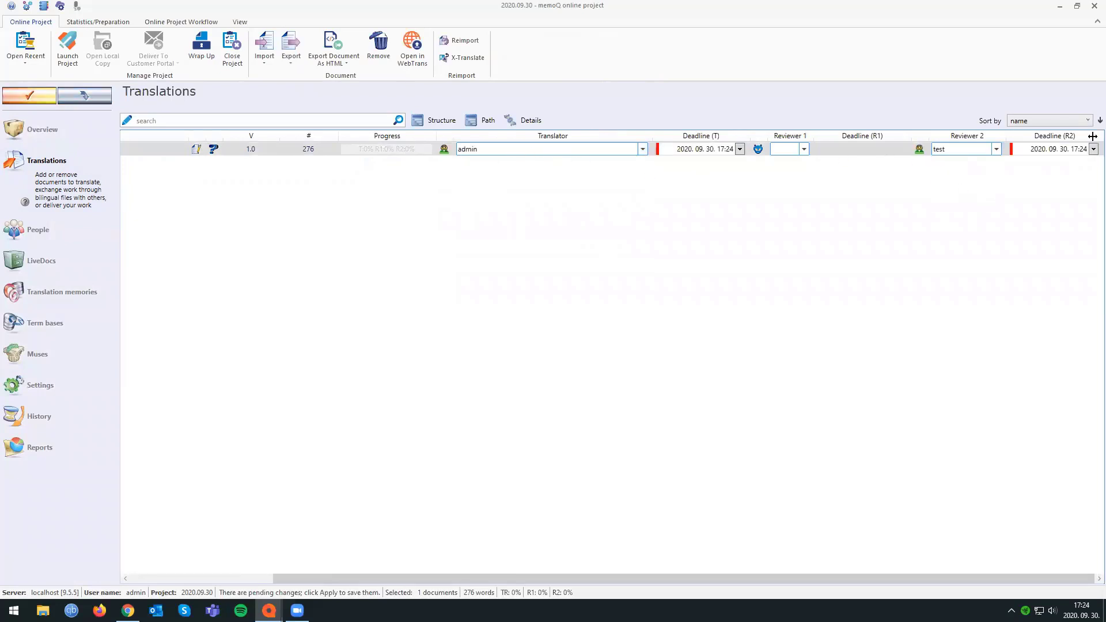
# Clear the Translator and Reviewer 2 assignments of Apple_Fruit.docx and apply the change to the server.
pyautogui.click(568, 153)
pyautogui.click(565, 163)
pyautogui.click(957, 152)
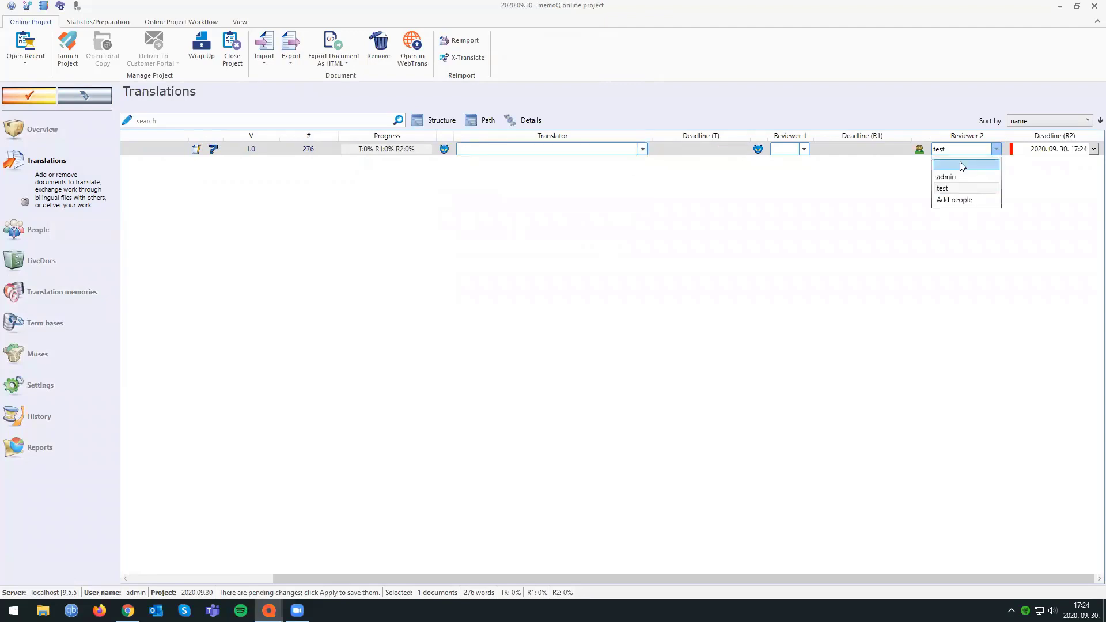
pyautogui.click(960, 163)
pyautogui.click(40, 98)
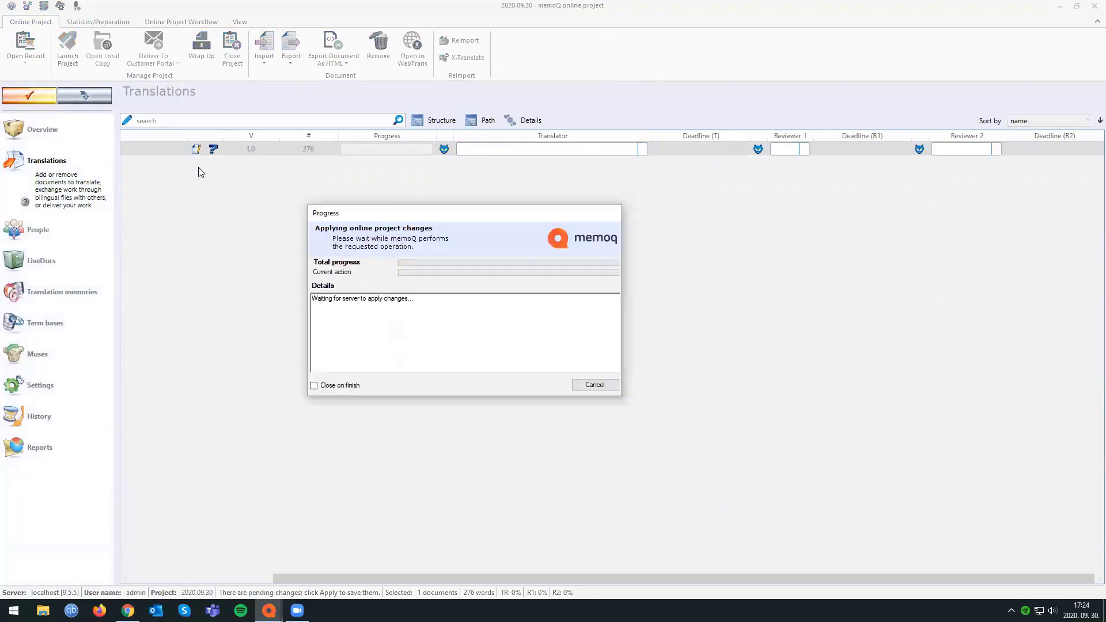
pyautogui.click(595, 385)
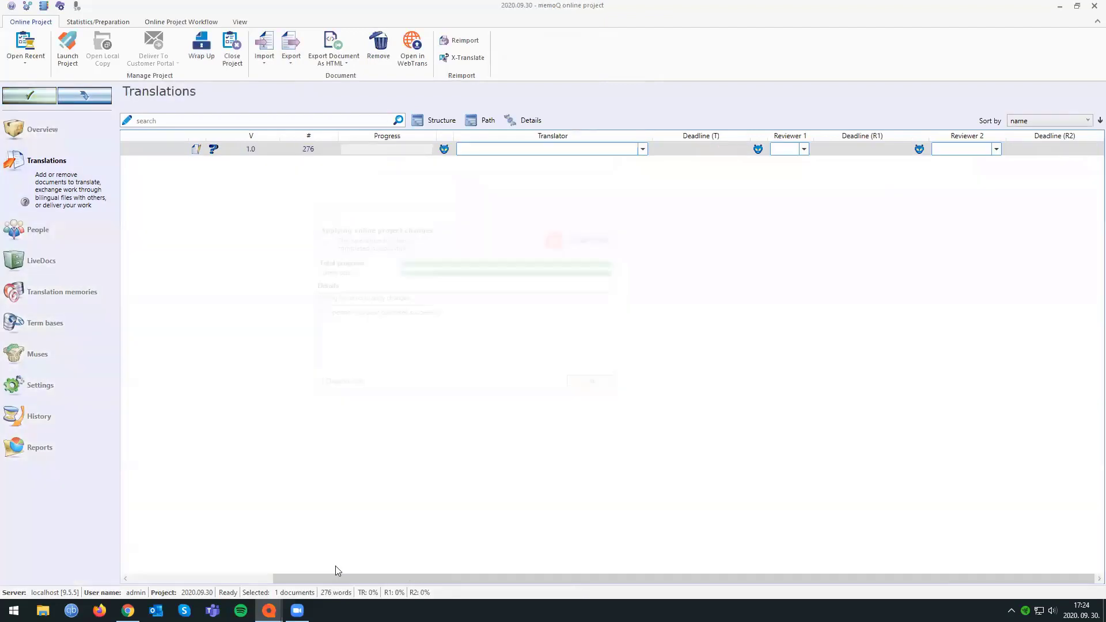
# Auto-assign Apple_Fruit.docx to the users set for its target language and apply the assignments to the project.
pyautogui.moveTo(333, 577); pyautogui.dragTo(118, 575)
pyautogui.rightClick(147, 149)
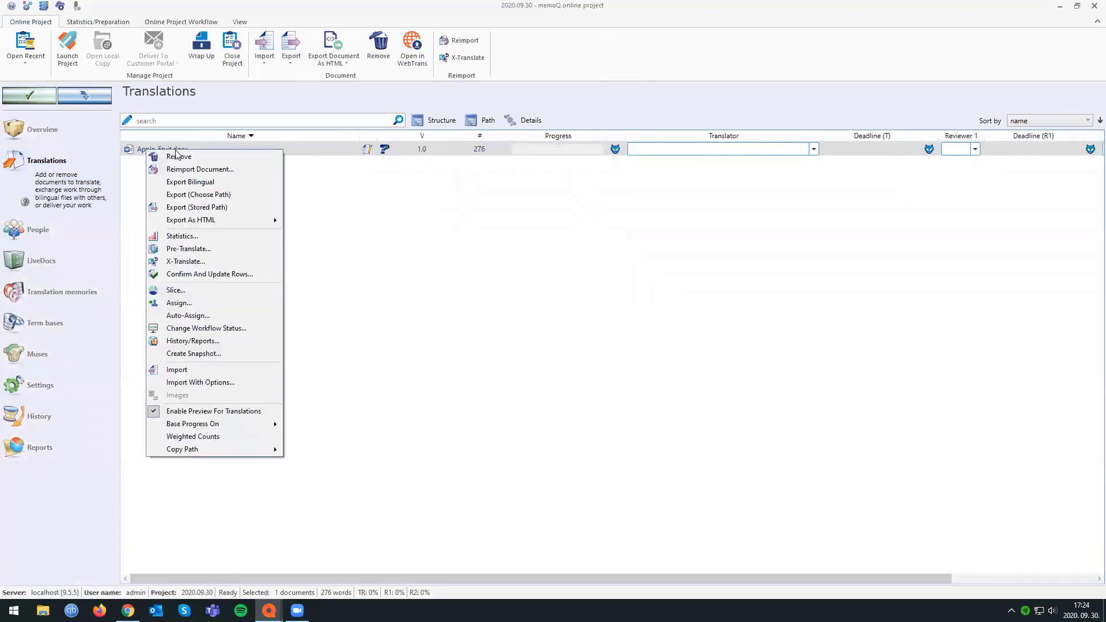
pyautogui.click(218, 316)
pyautogui.click(323, 324)
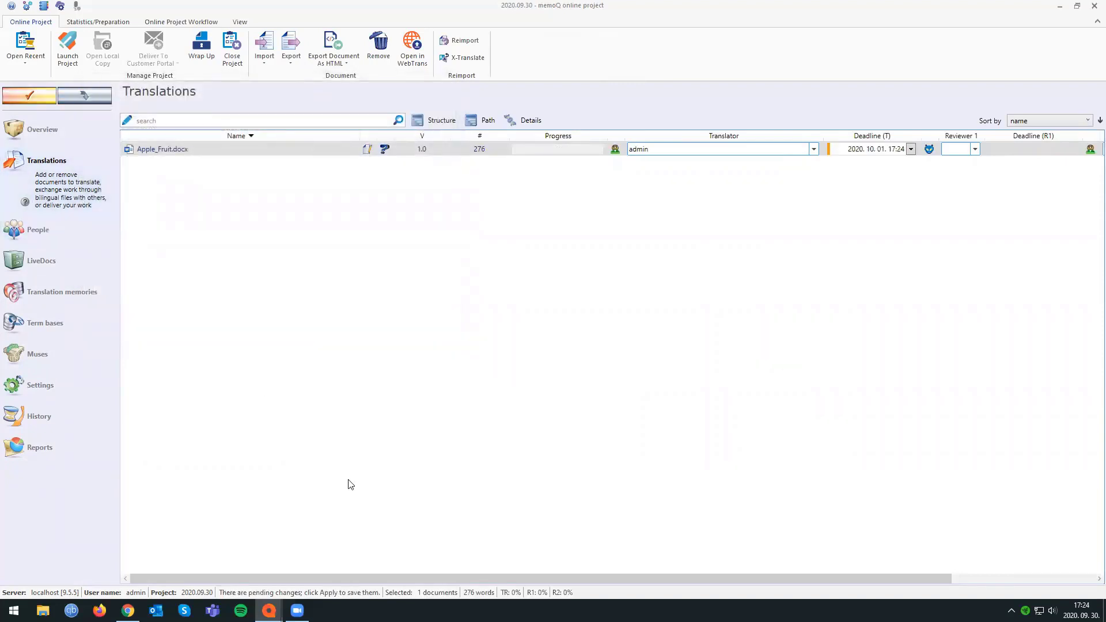
pyautogui.moveTo(403, 579); pyautogui.dragTo(547, 579)
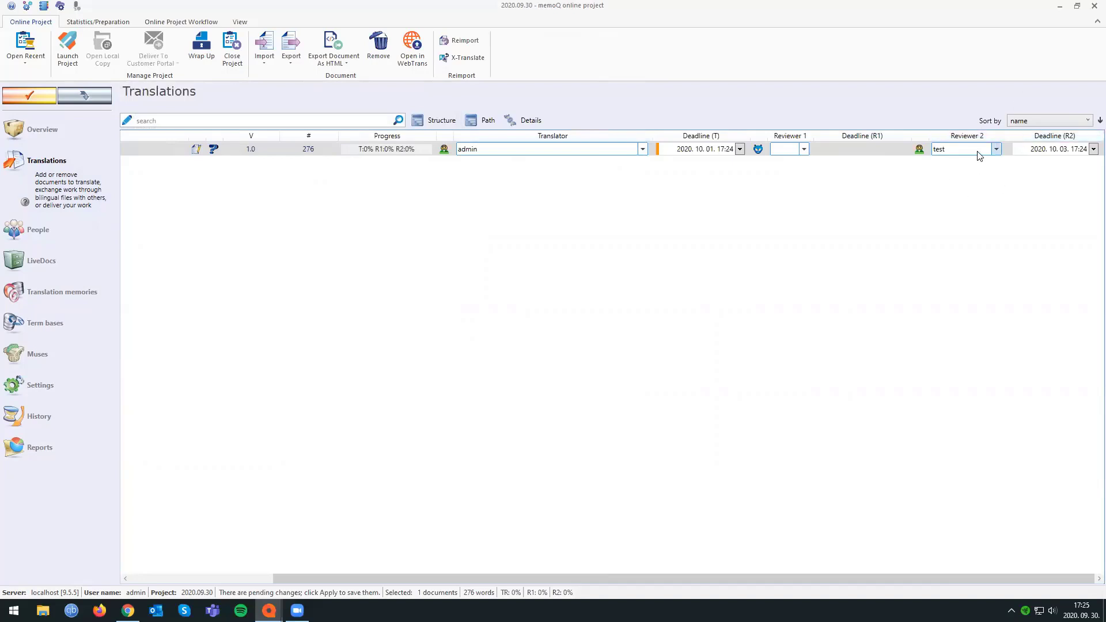
pyautogui.click(30, 96)
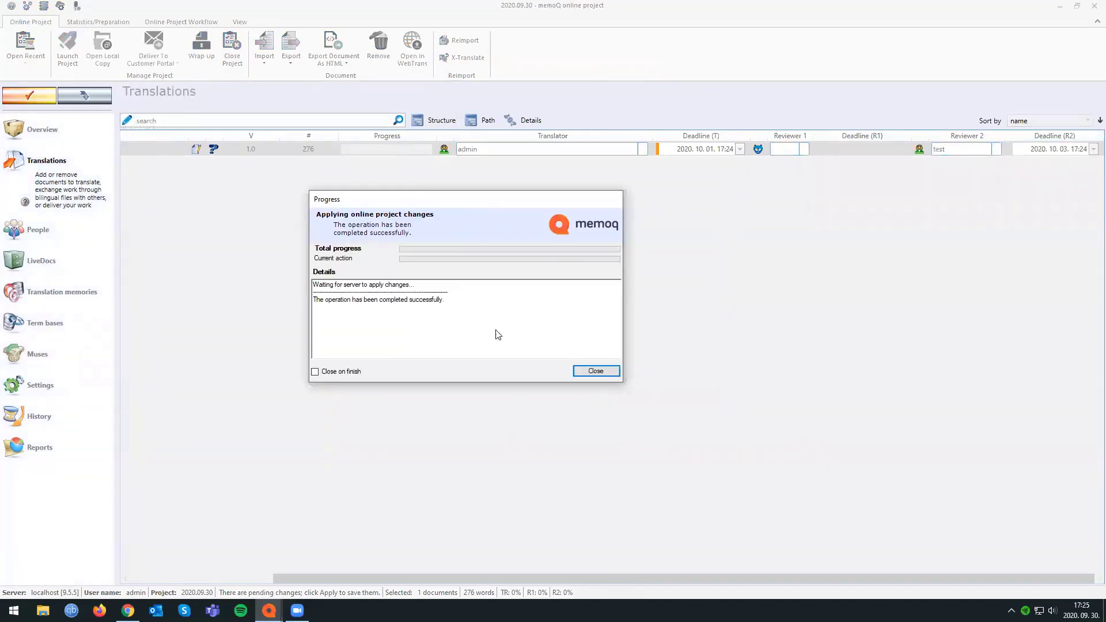
pyautogui.click(593, 371)
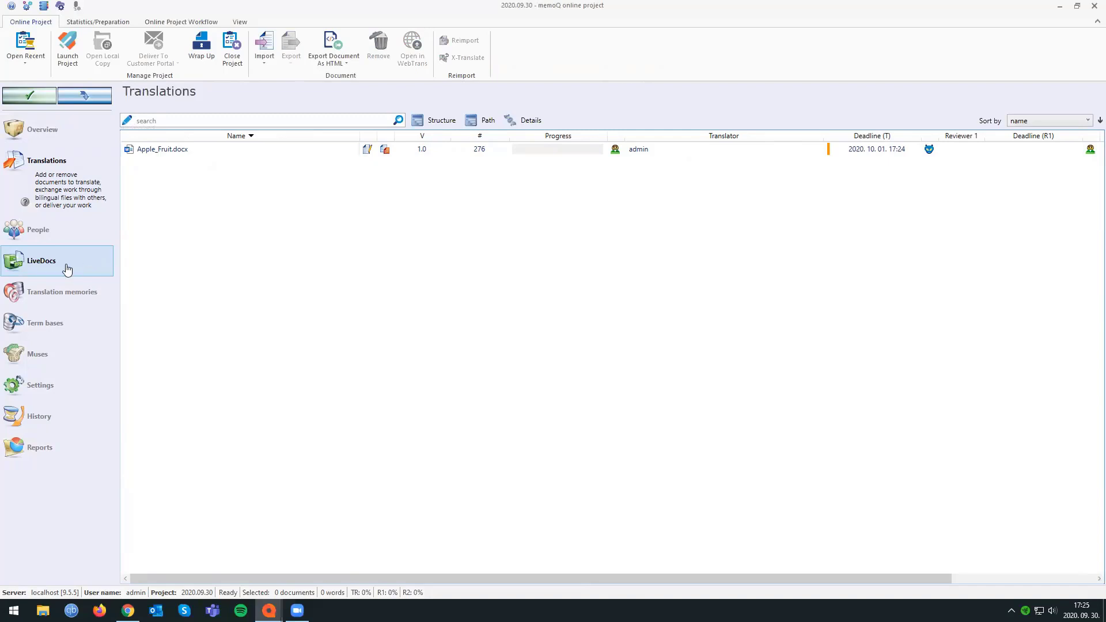
# Add the LiveDocs corpus 2020.09.01 to the online project and apply the change to the server.
pyautogui.click(67, 265)
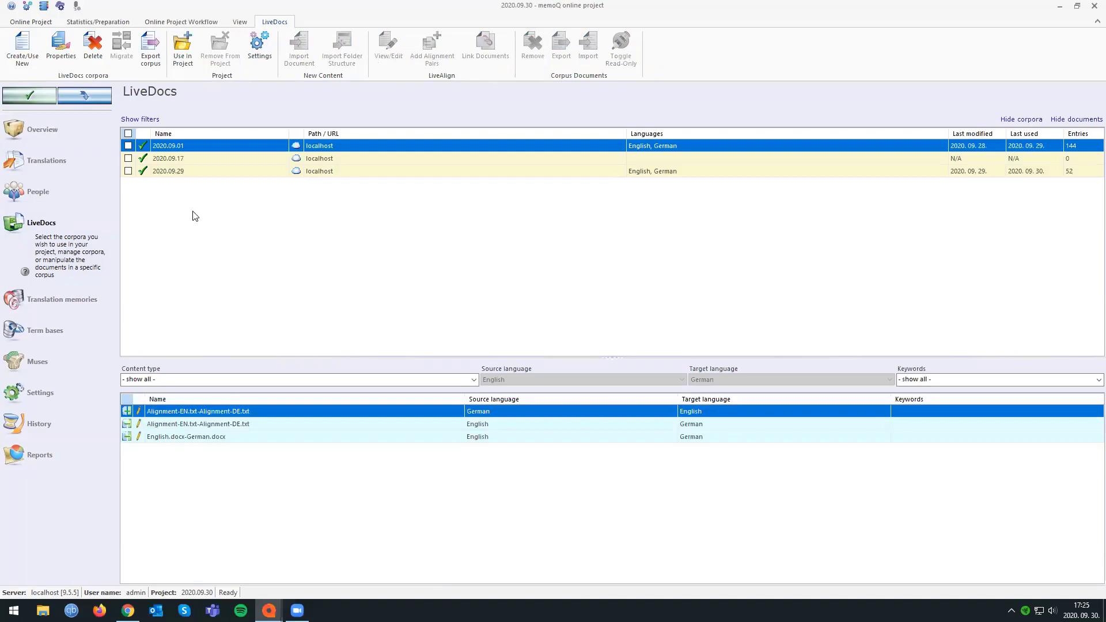
pyautogui.click(128, 145)
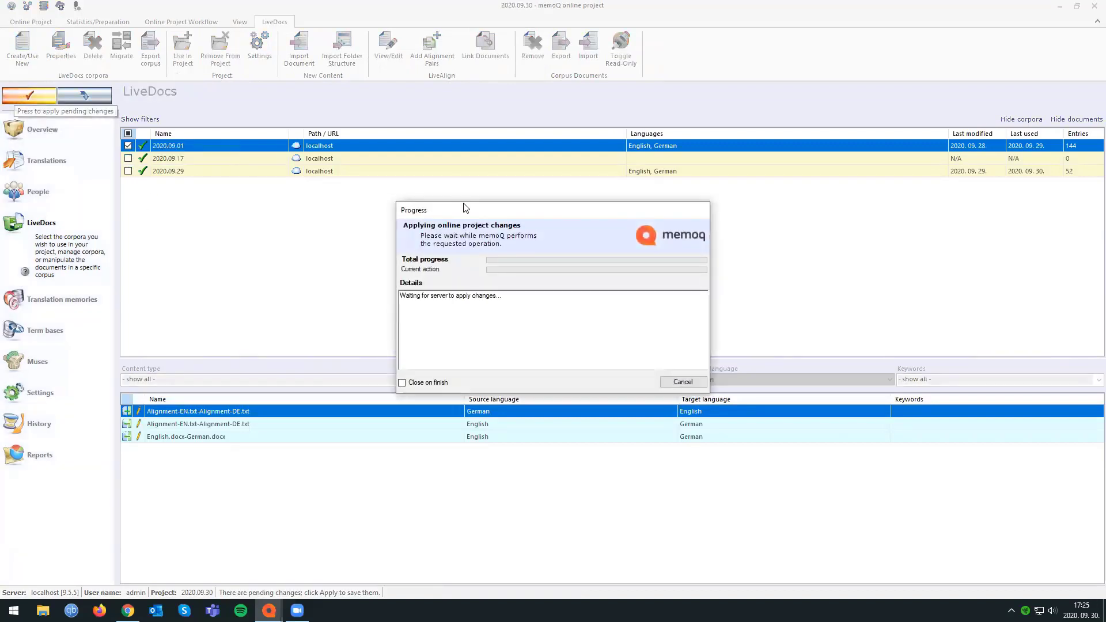
pyautogui.moveTo(462, 207); pyautogui.dragTo(349, 188)
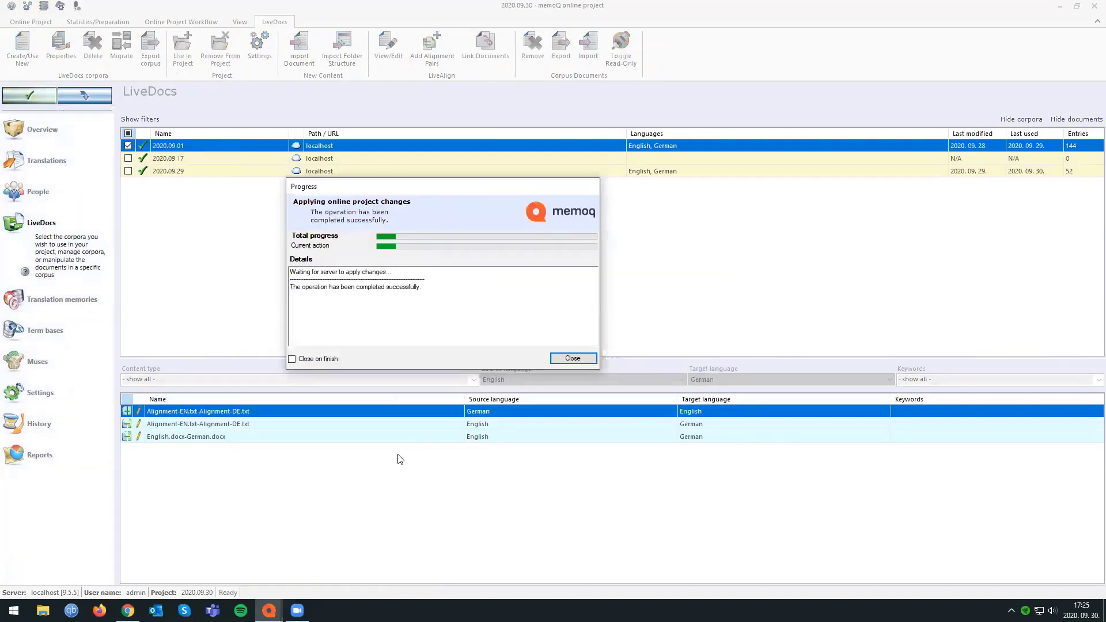
# Start a document import into the LiveDocs corpus 2020.09.01 and choose Apple_Fruit.docx as the file.
pyautogui.rightClick(310, 507)
pyautogui.click(339, 484)
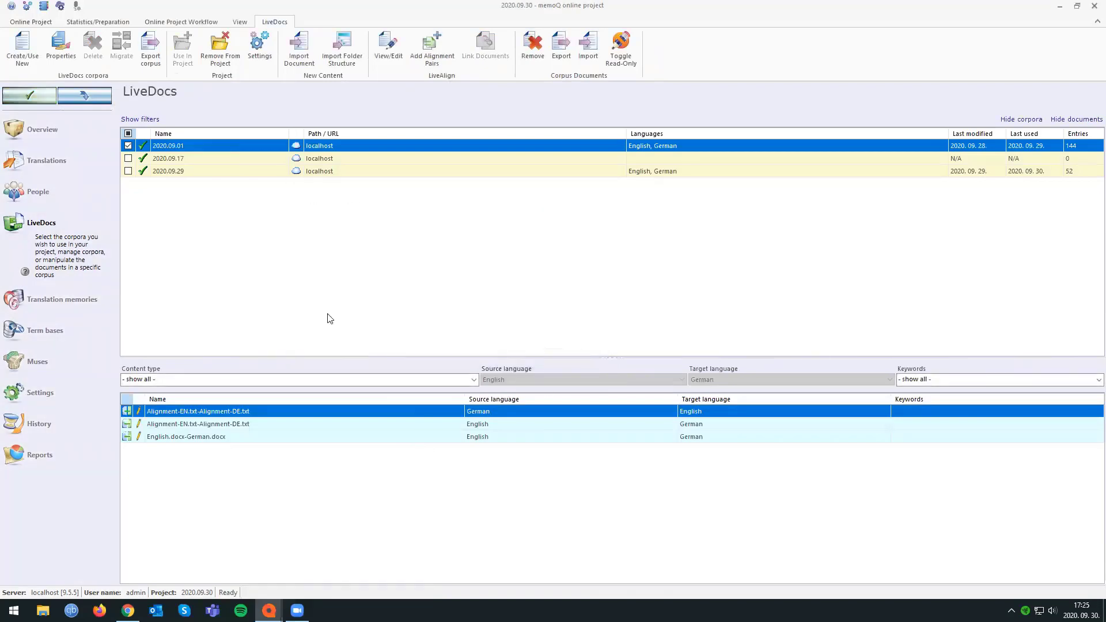
pyautogui.click(157, 156)
pyautogui.doubleClick(157, 156)
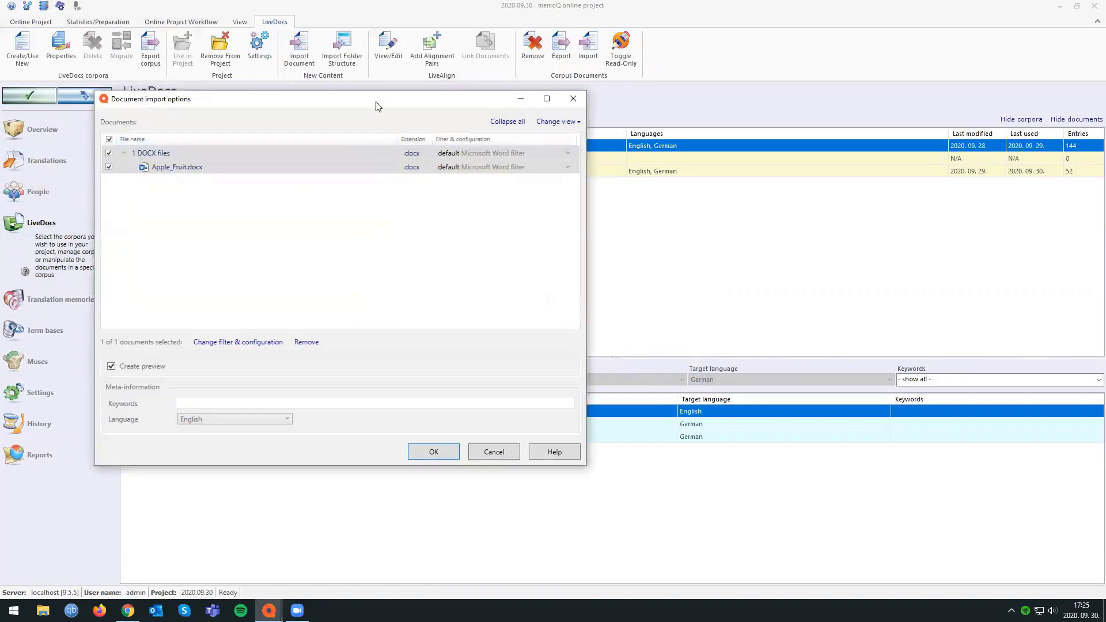
# Find the filters matching "as i" for Apple_Fruit.docx and set its import filter to Import as is (binary).
pyautogui.click(568, 167)
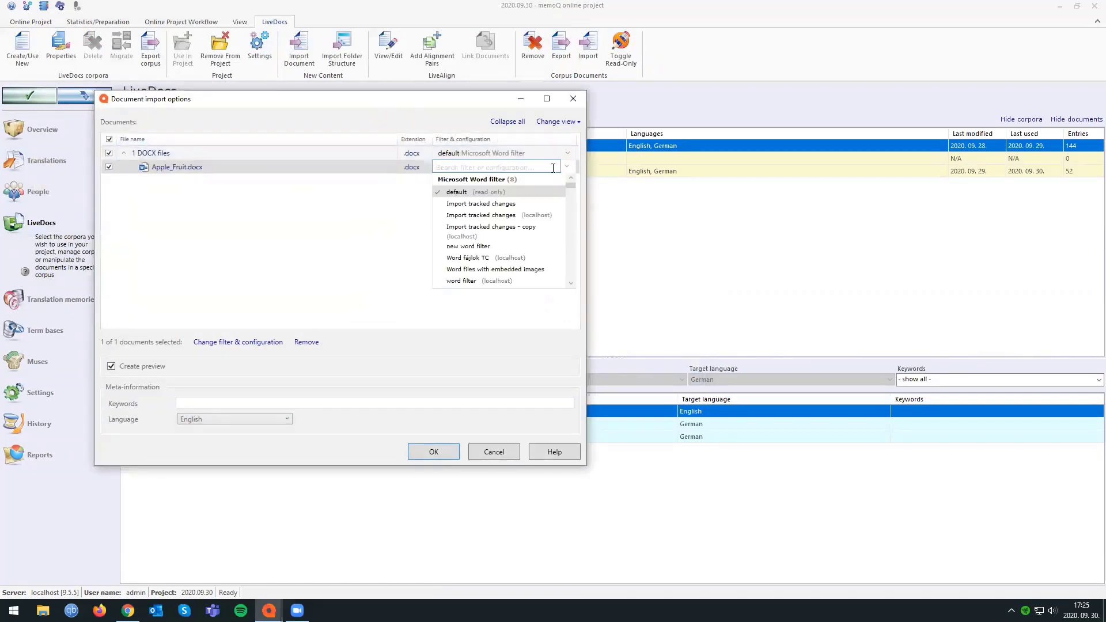
pyautogui.click(347, 248)
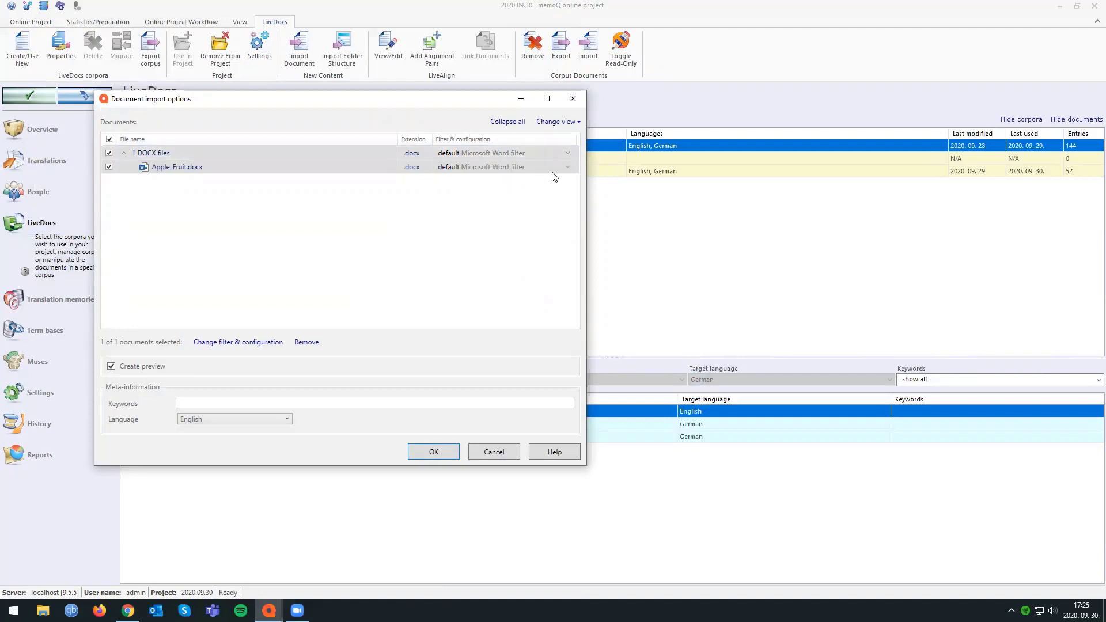
pyautogui.click(567, 168)
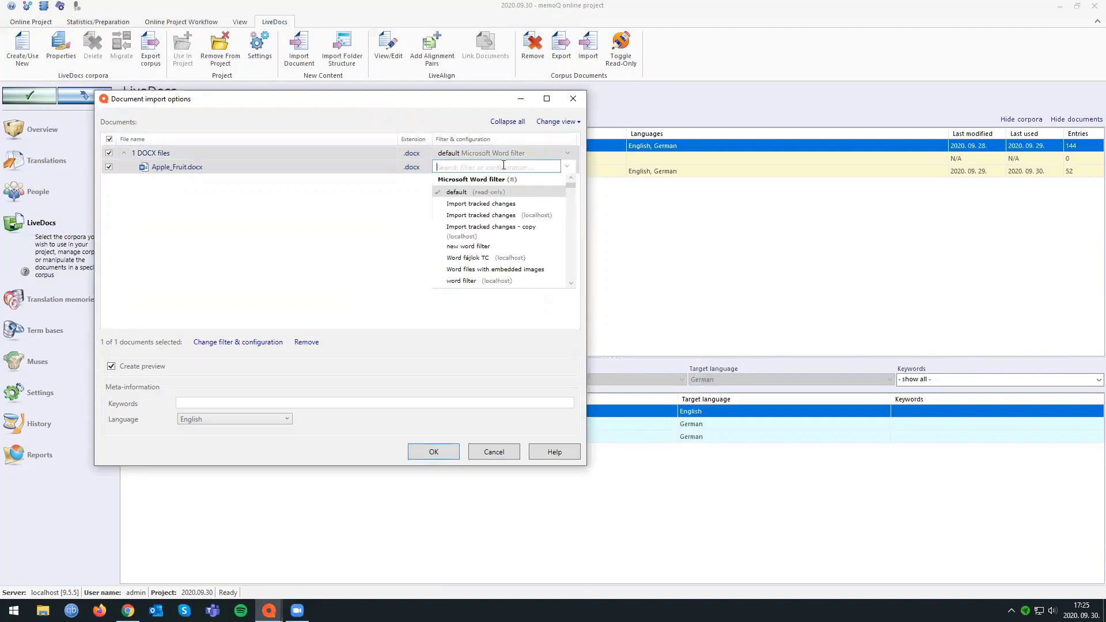
pyautogui.click(504, 165)
pyautogui.click(567, 167)
pyautogui.write('a')
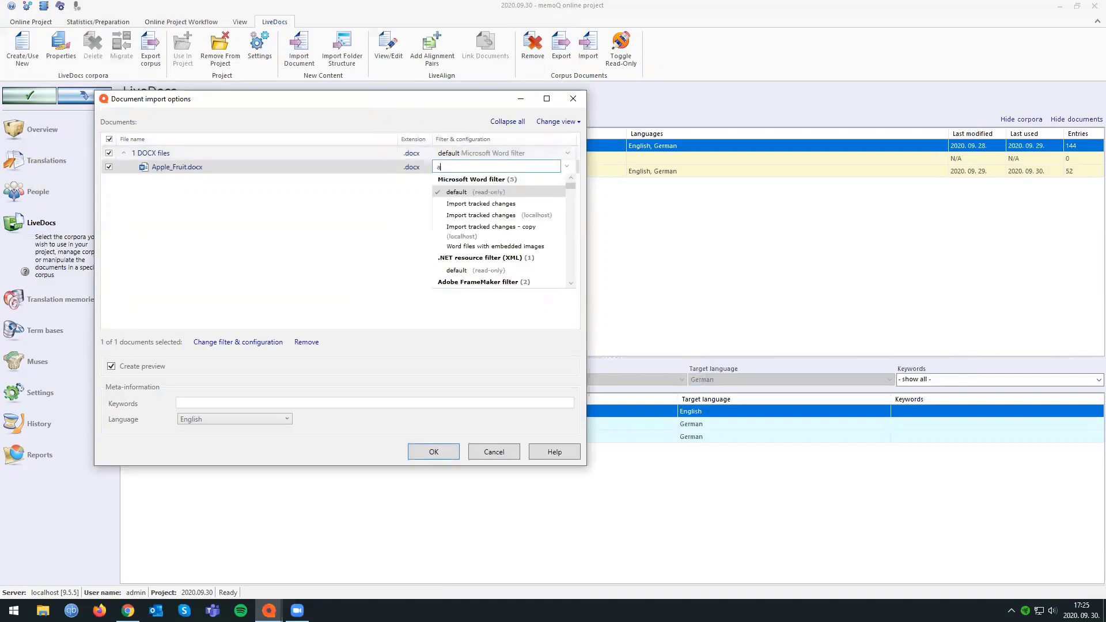
pyautogui.write('s is')
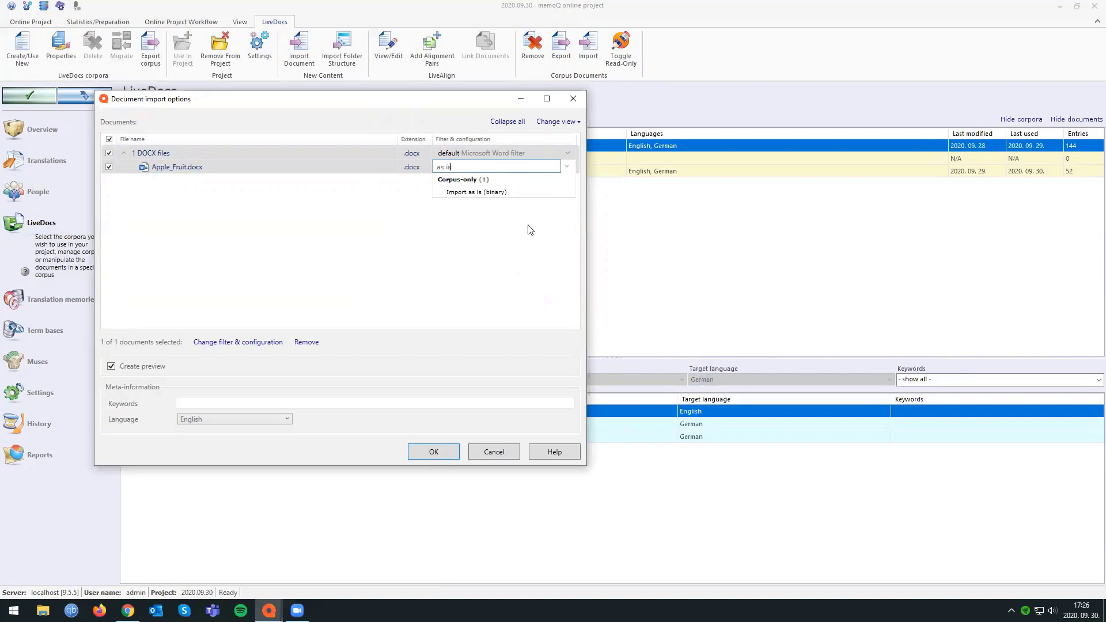
pyautogui.click(462, 194)
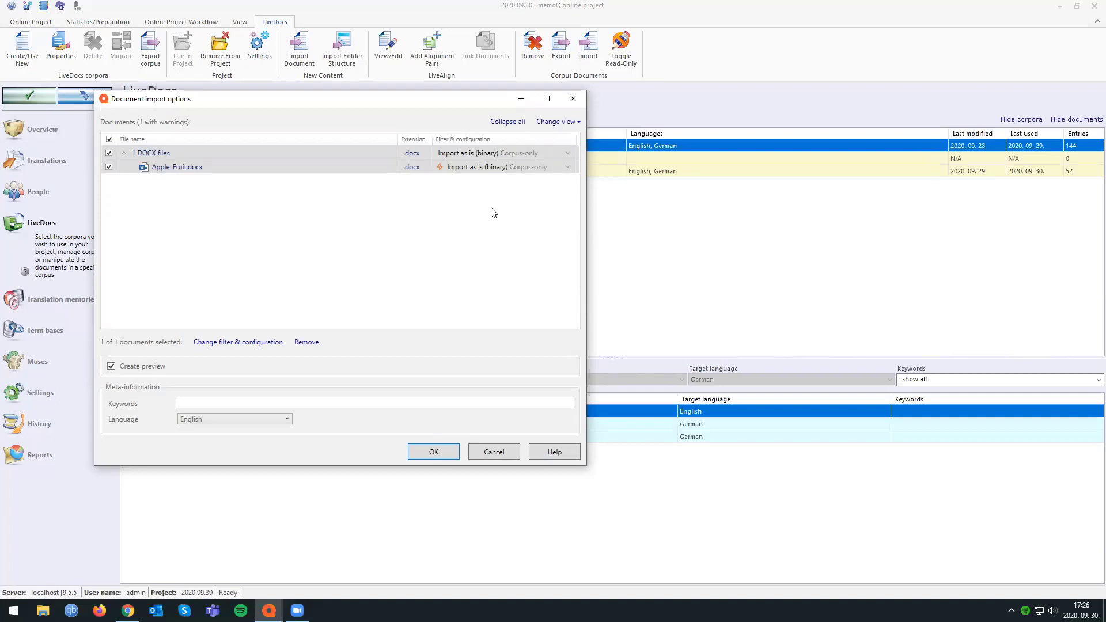
# Run the import of Apple_Fruit.docx into the corpus and check its entry in the corpus document list.
pyautogui.click(428, 451)
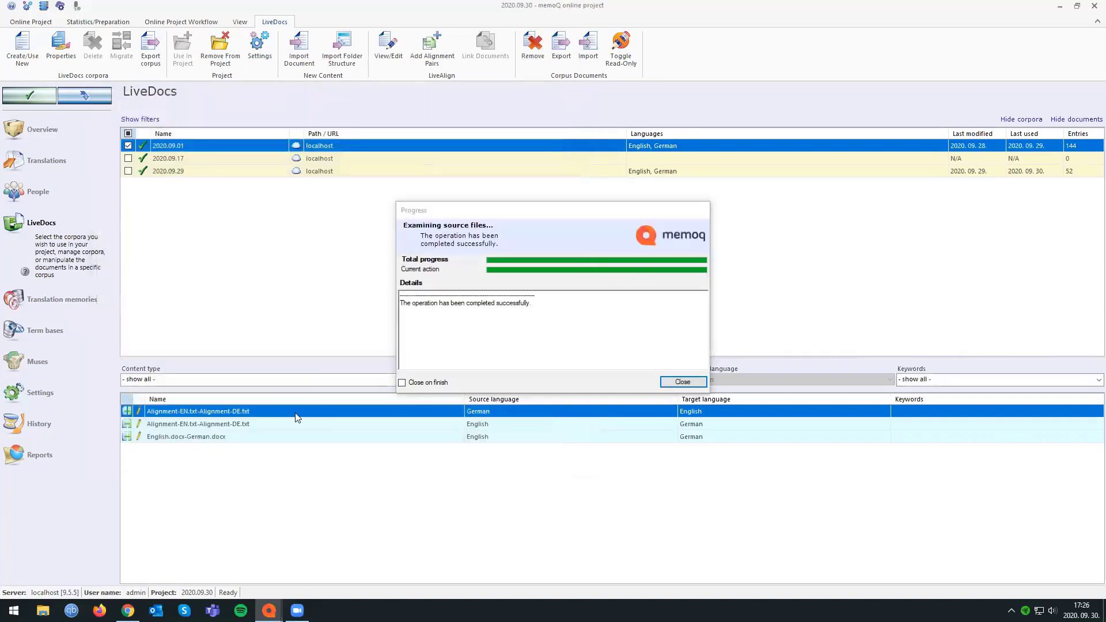
pyautogui.click(678, 383)
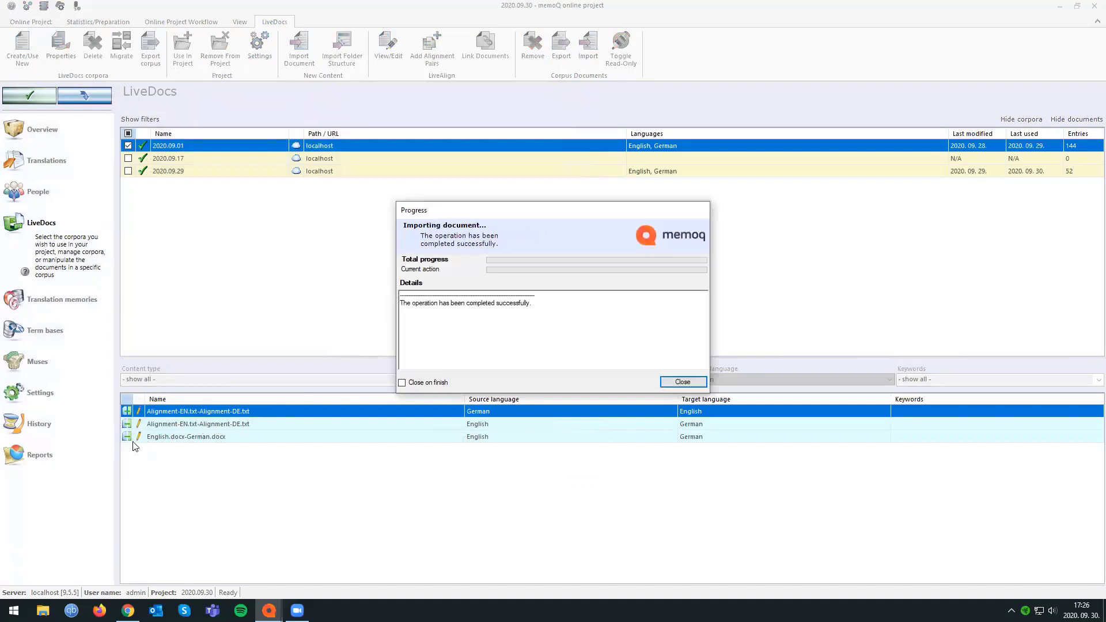
pyautogui.click(681, 382)
pyautogui.click(147, 437)
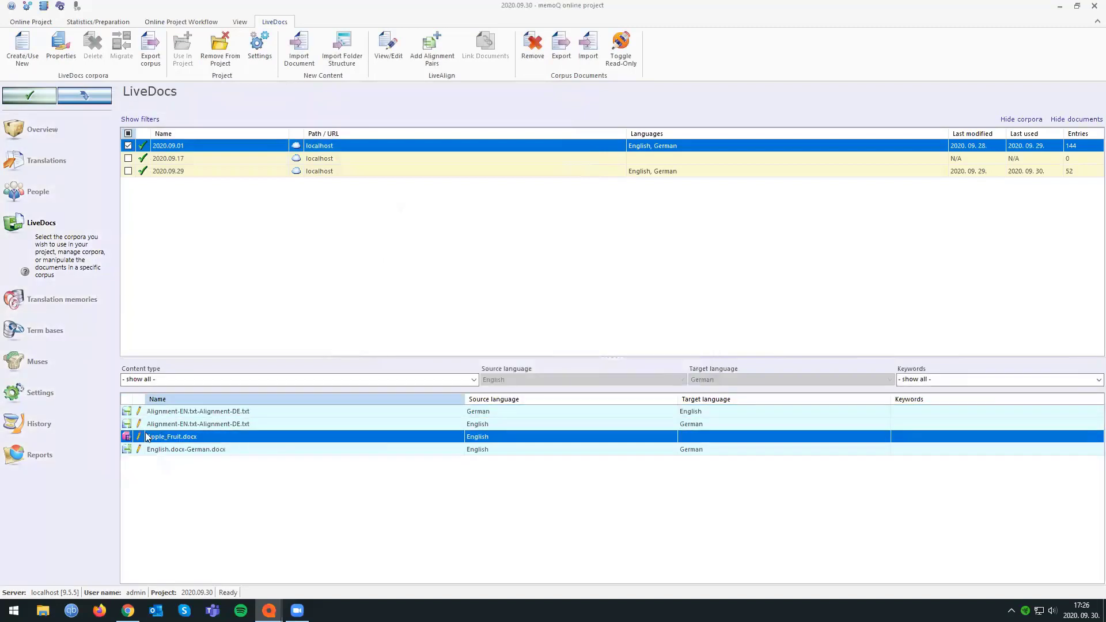
pyautogui.click(260, 425)
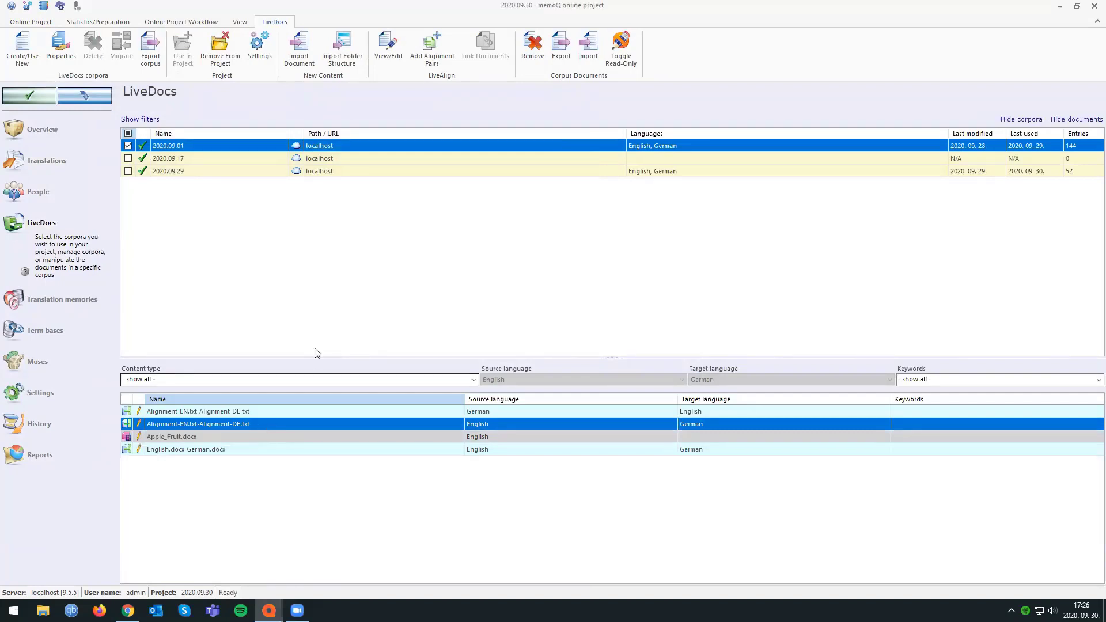
# Add the English-German translation memories 1, 2 and 3 to the online project.
pyautogui.click(62, 300)
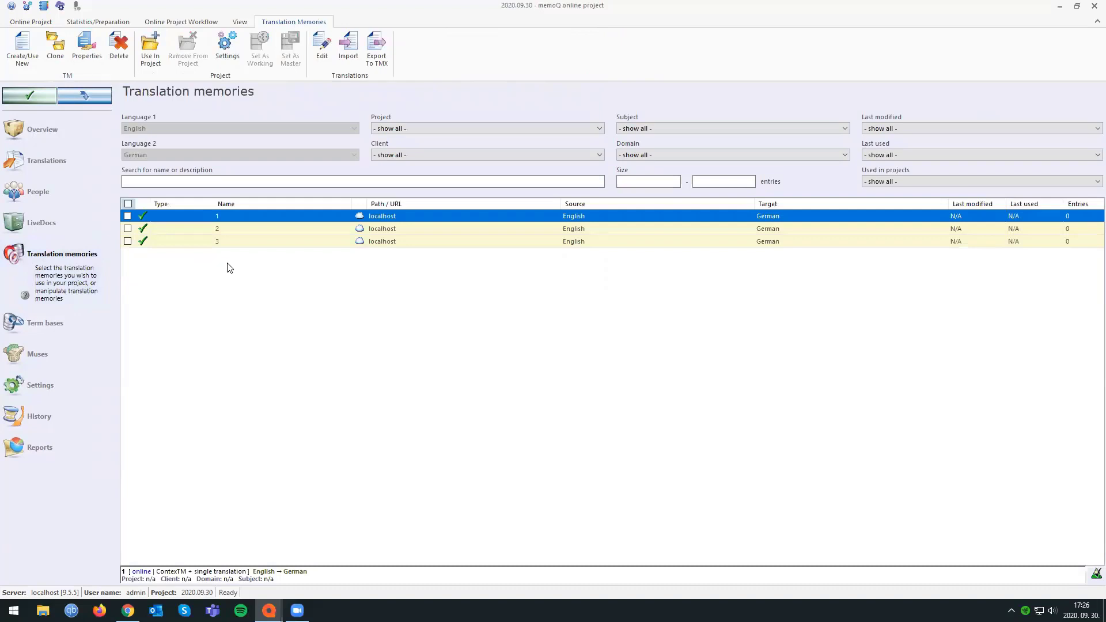
pyautogui.click(129, 216)
pyautogui.click(128, 228)
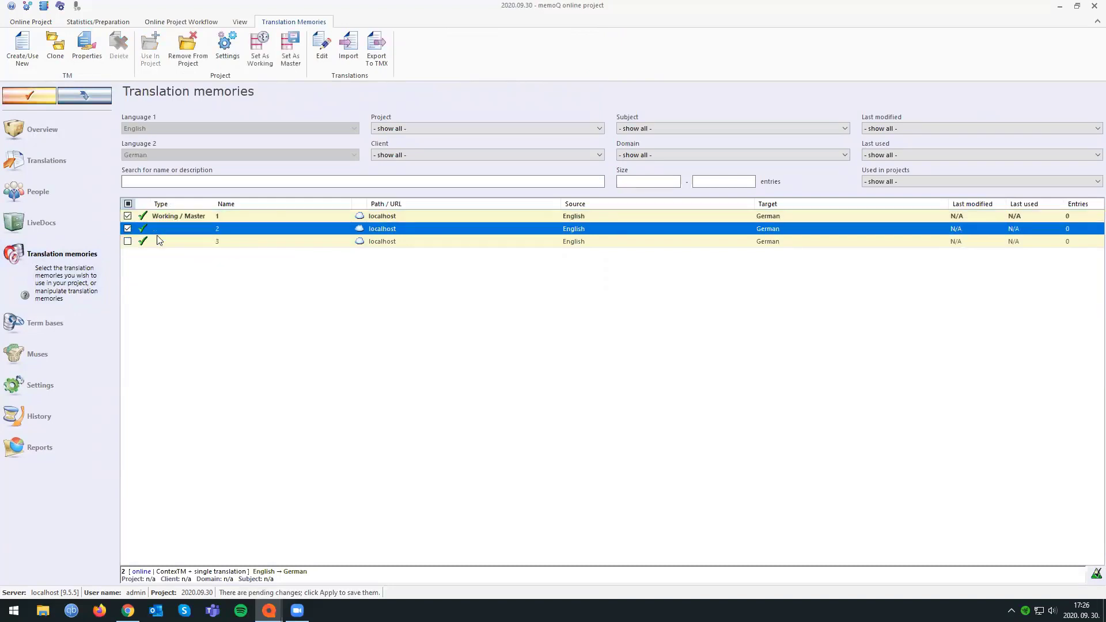
pyautogui.click(254, 240)
pyautogui.moveTo(249, 218); pyautogui.dragTo(249, 228)
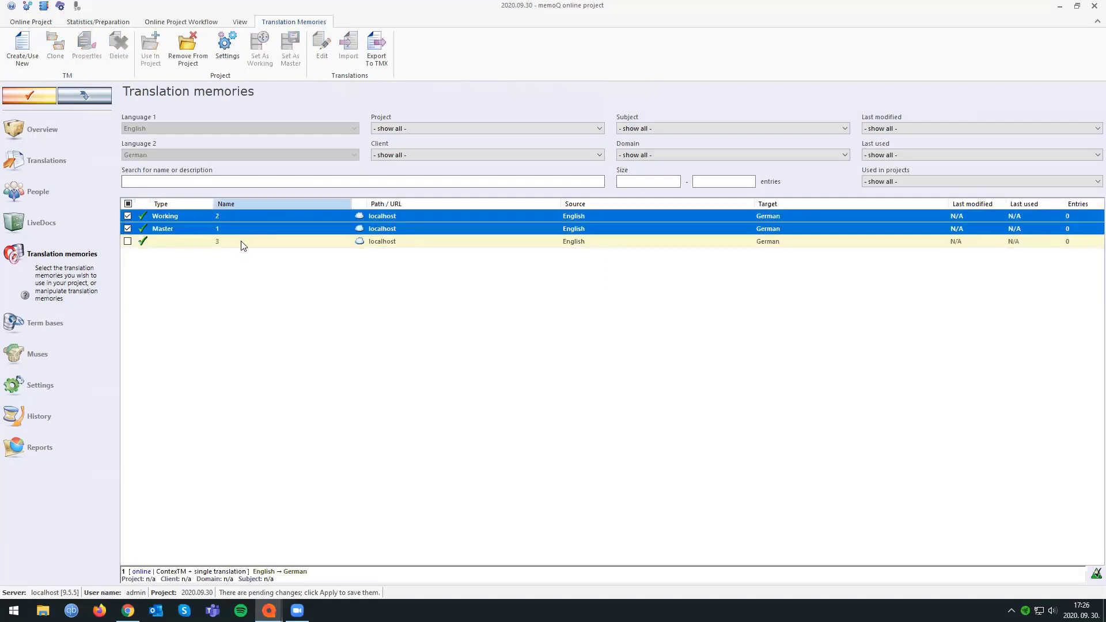
pyautogui.click(242, 242)
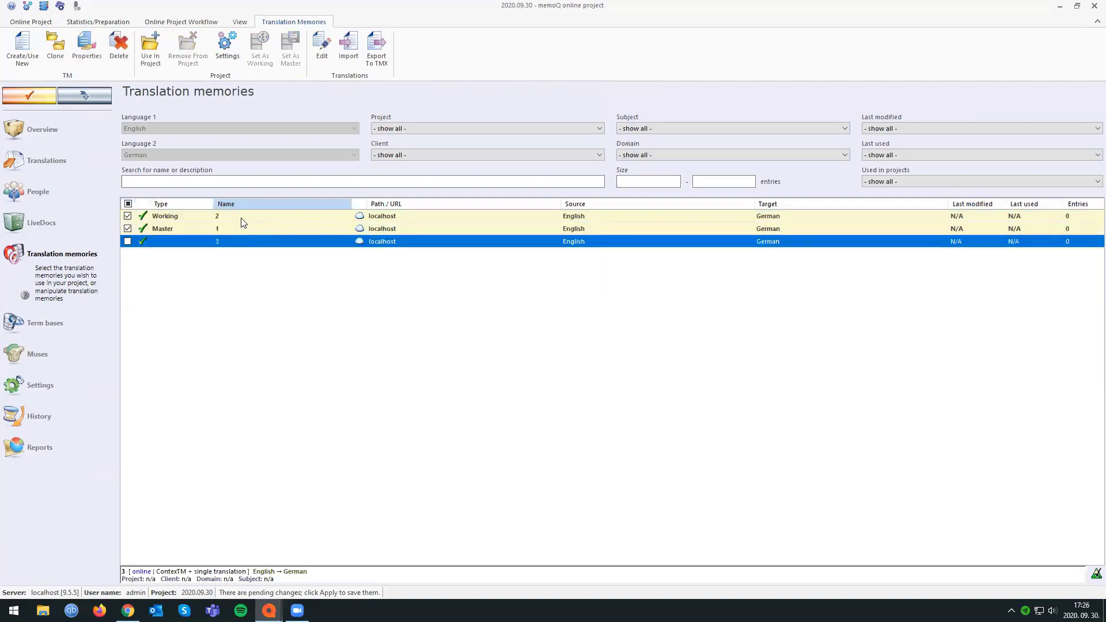
pyautogui.click(240, 219)
pyautogui.click(237, 230)
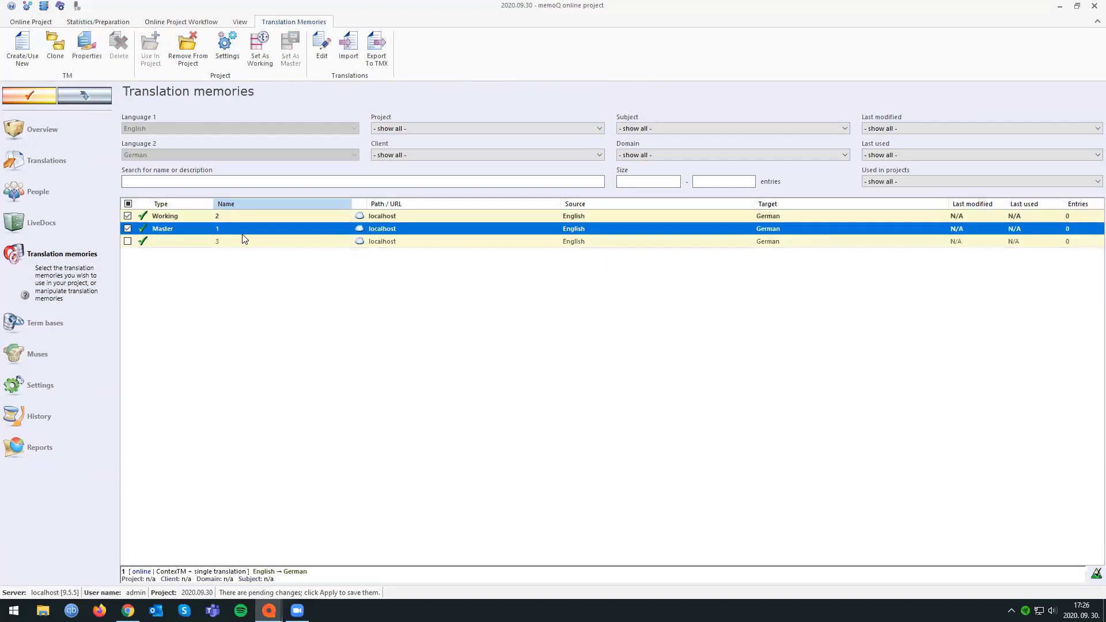
pyautogui.click(127, 242)
pyautogui.click(164, 240)
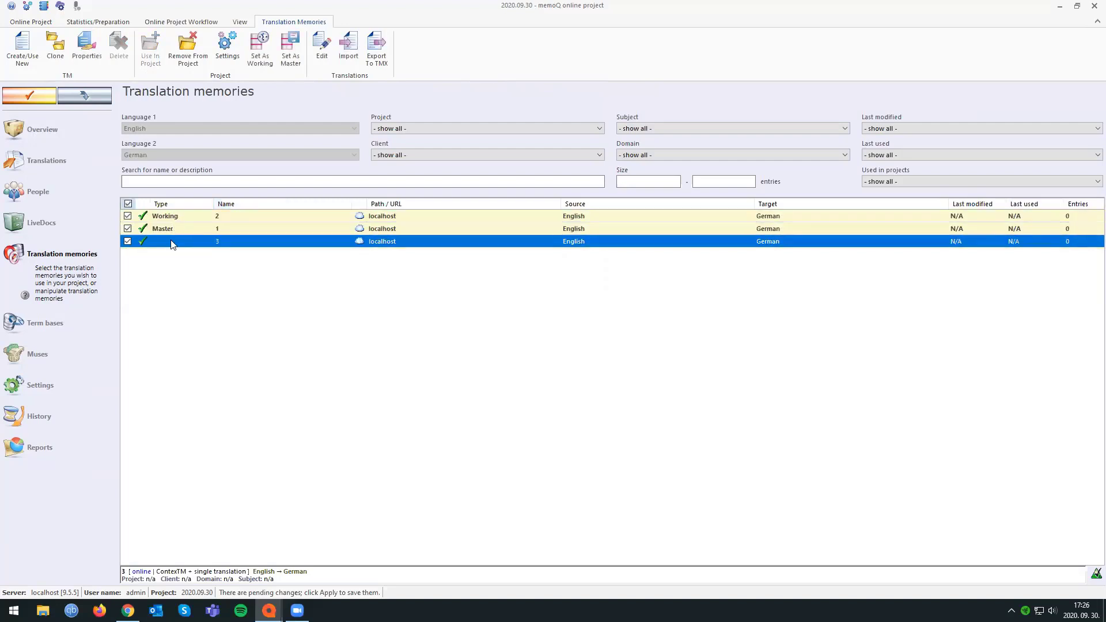
# Compare the working, master and third translation memories, and look over the preparation commands available for the project's translation documents.
pyautogui.click(268, 225)
pyautogui.click(263, 216)
pyautogui.click(258, 228)
pyautogui.click(252, 238)
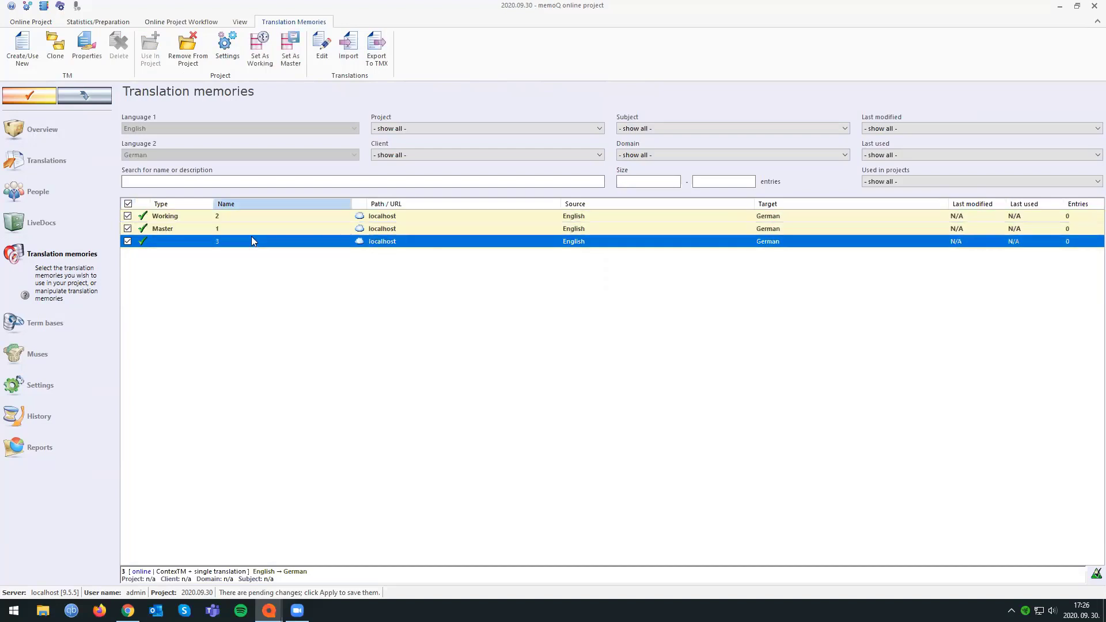
pyautogui.click(261, 219)
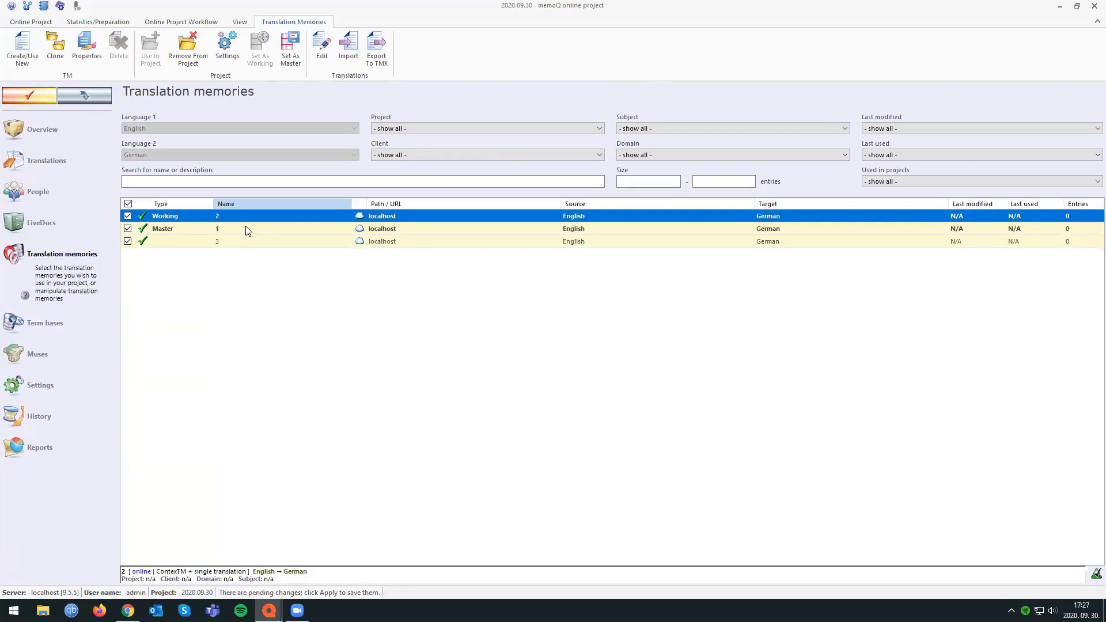
pyautogui.click(247, 230)
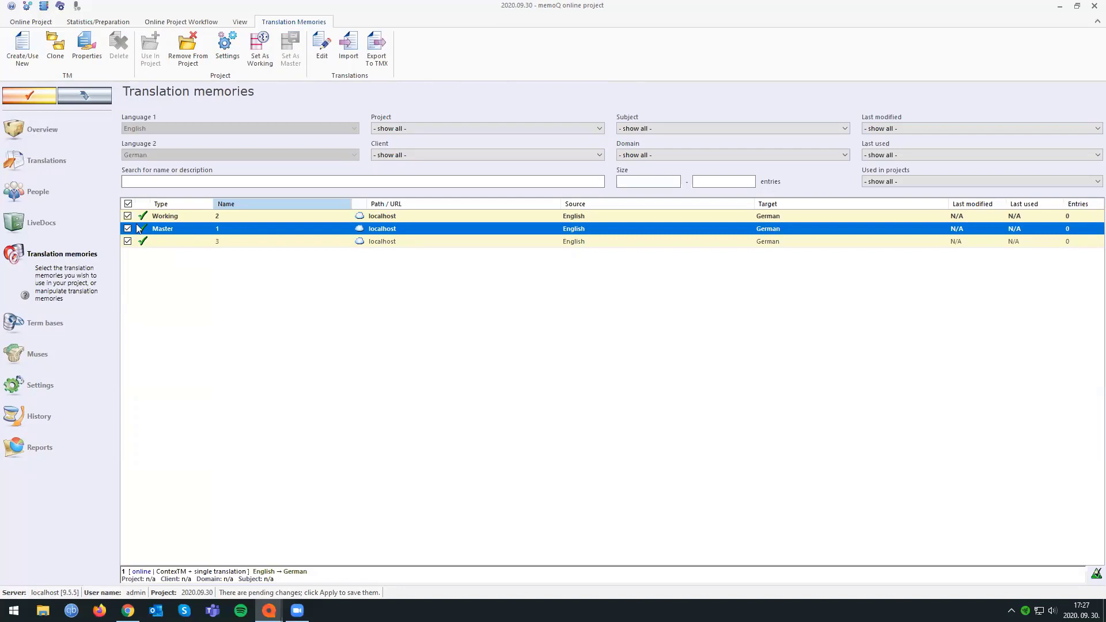
pyautogui.click(77, 168)
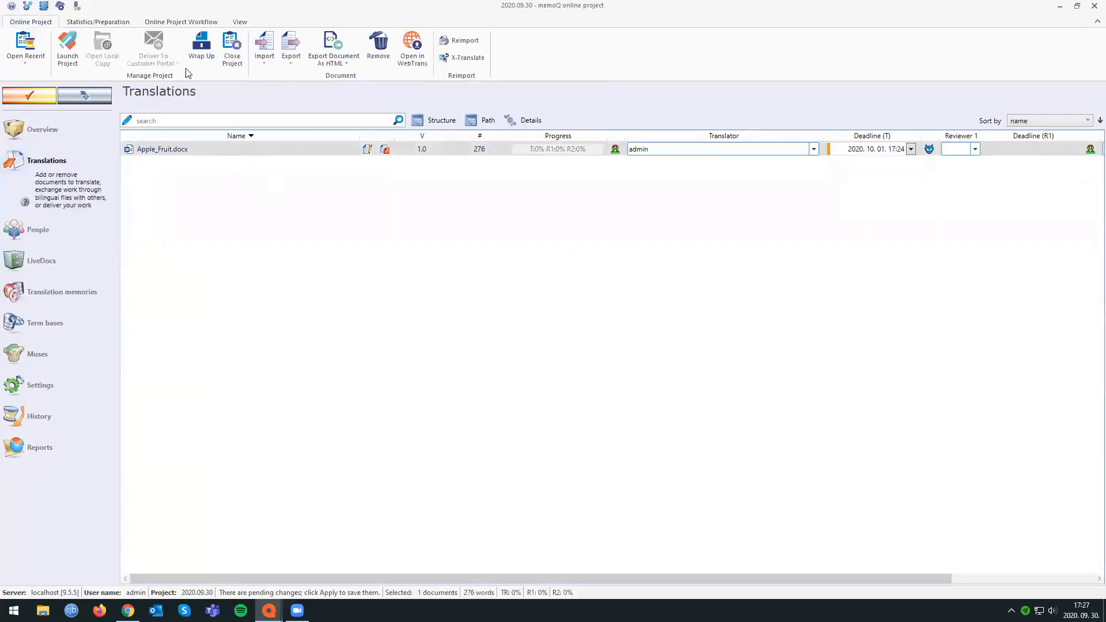
pyautogui.click(118, 22)
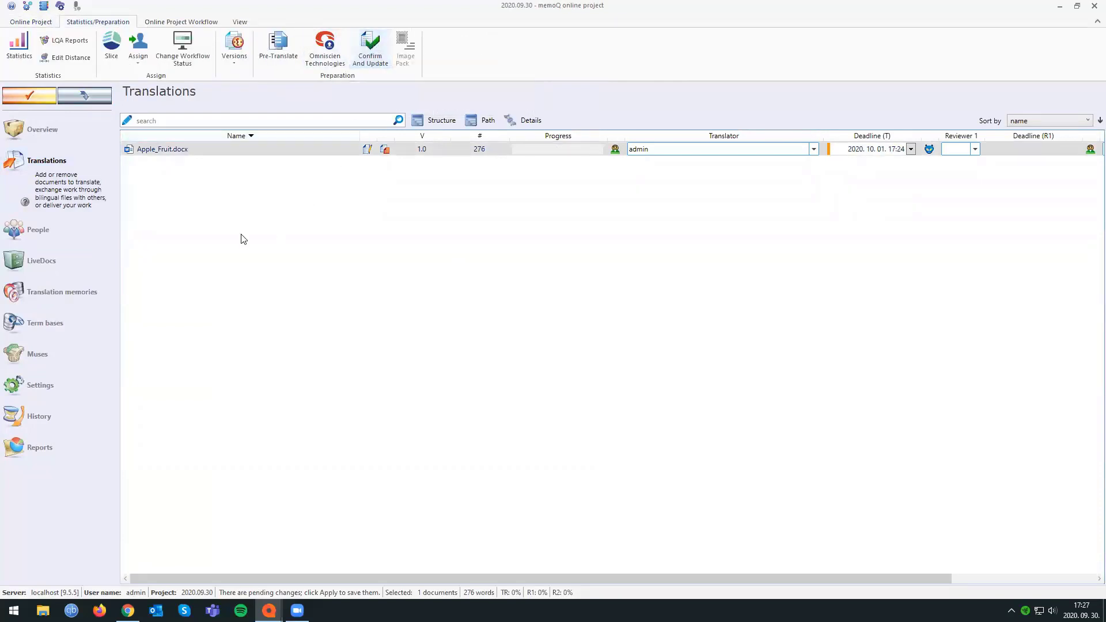
pyautogui.click(60, 301)
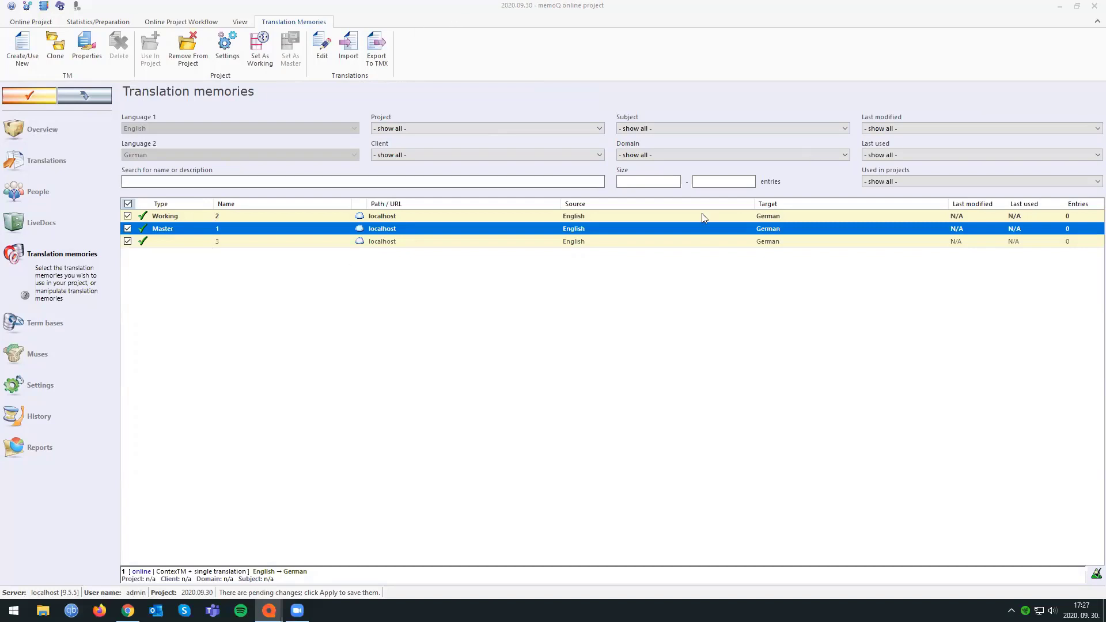
# Add the term base 2020.09.01 to the project, then open the form for a new term base and cancel it.
pyautogui.click(71, 325)
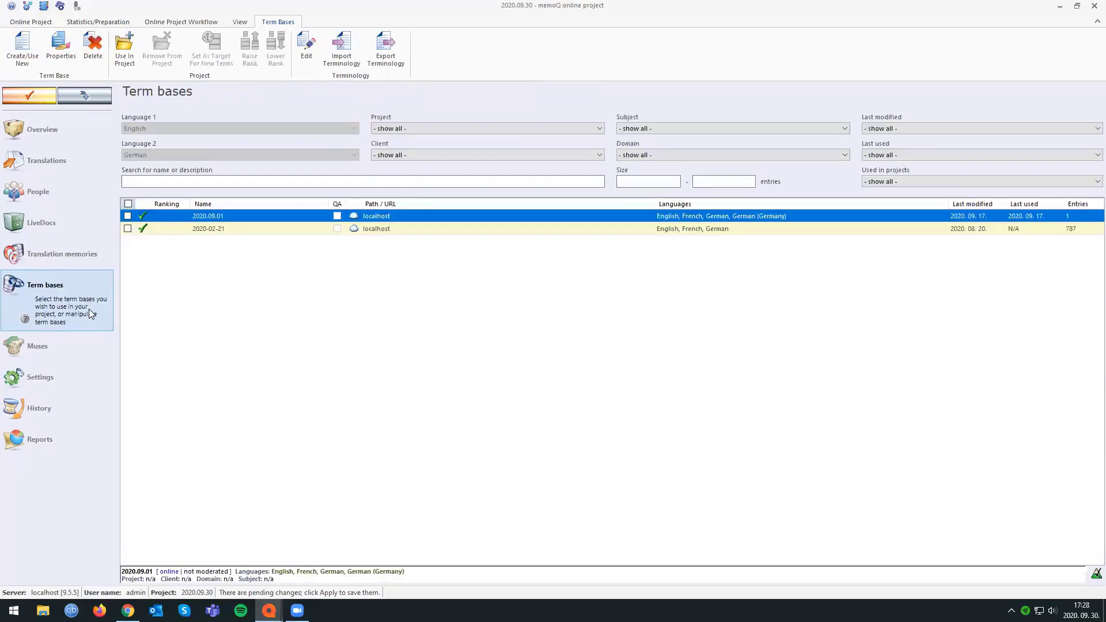
pyautogui.click(128, 216)
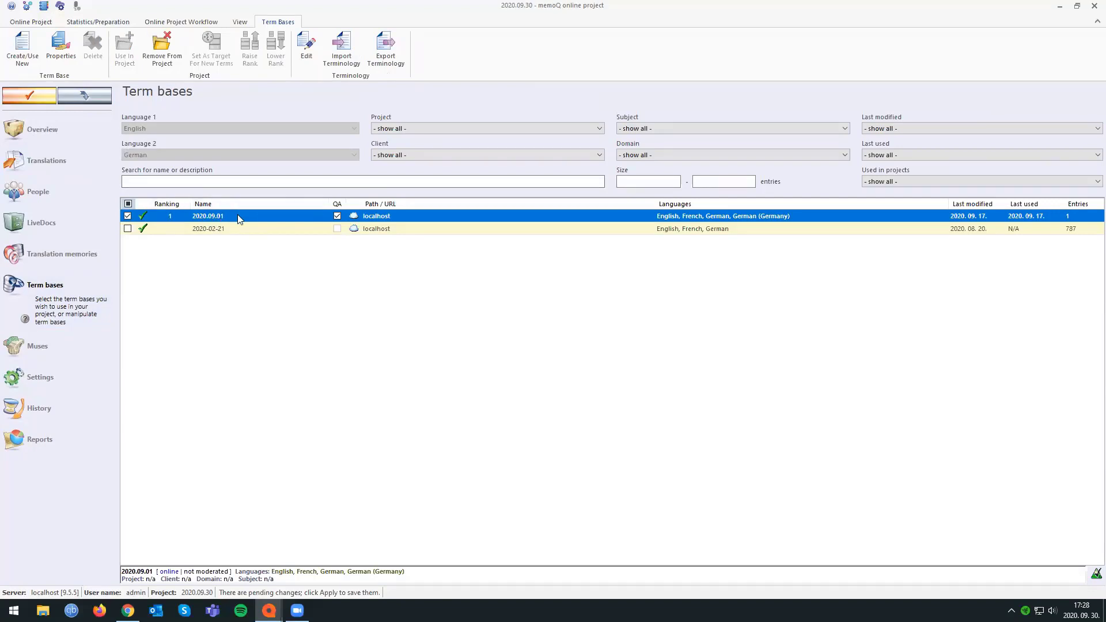
pyautogui.click(22, 49)
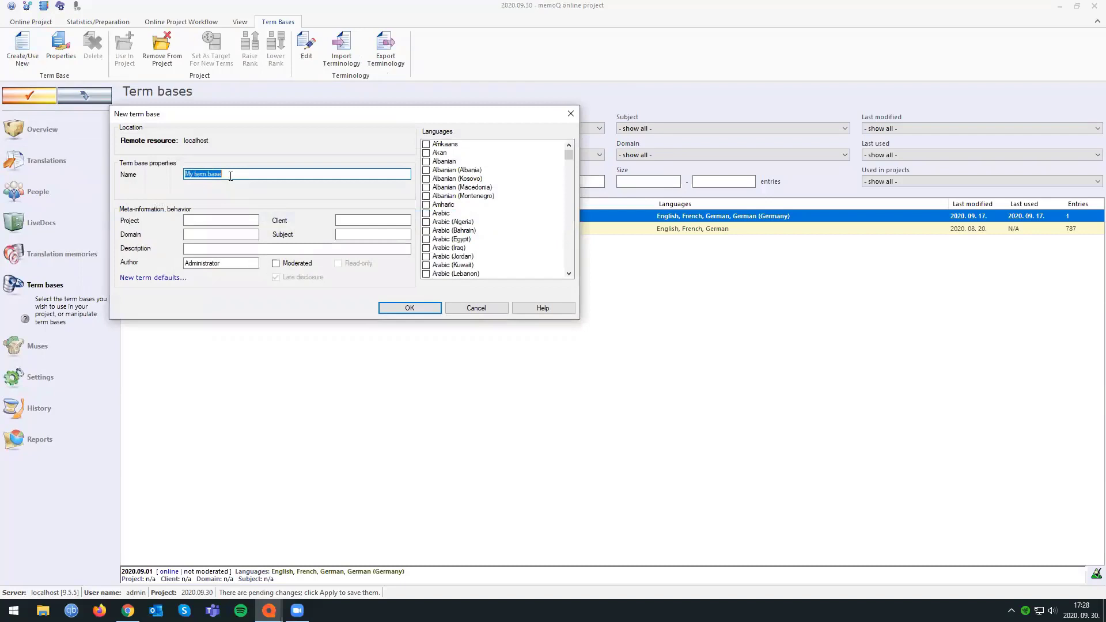
pyautogui.click(472, 309)
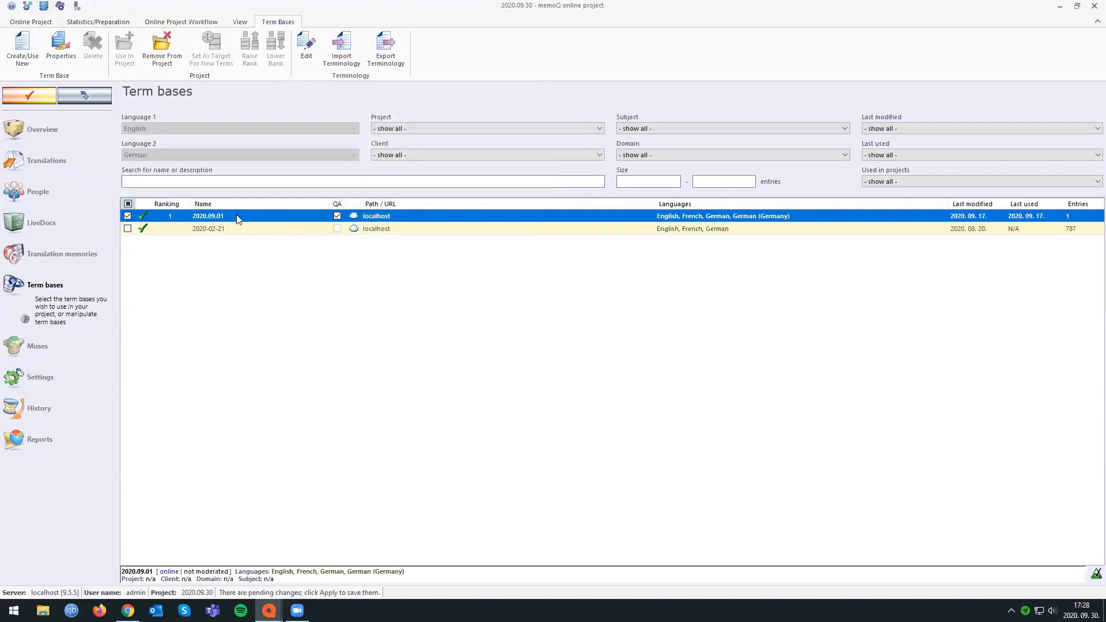
# Clean up unwanted sublanguages in the term base 2020.09.01 by deleting German (Germany) and merging its terms into German.
pyautogui.rightClick(227, 217)
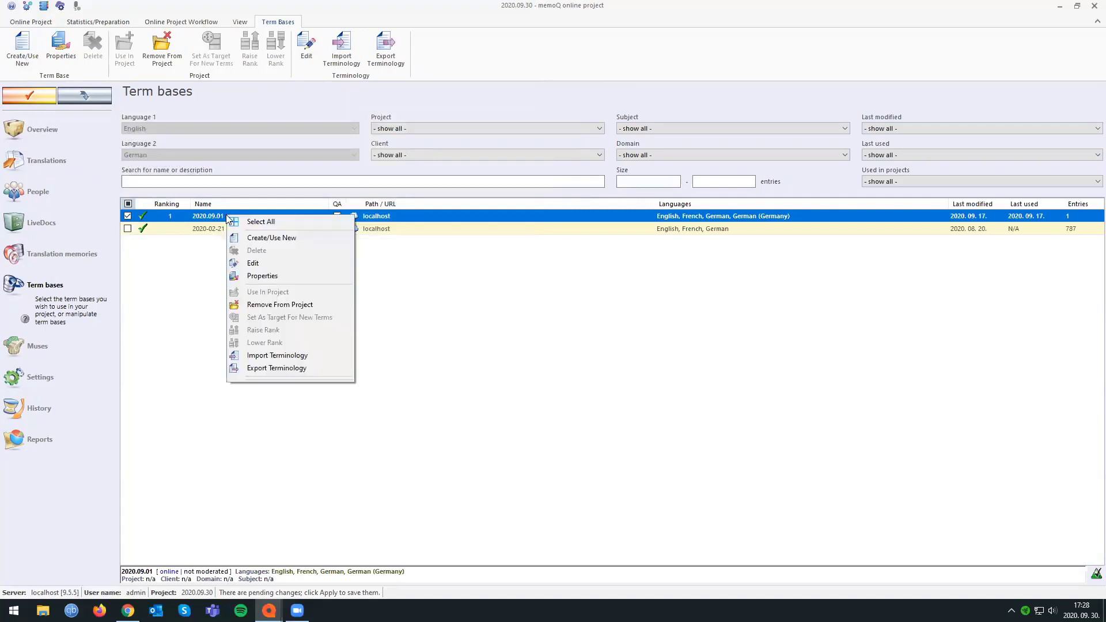
pyautogui.click(290, 274)
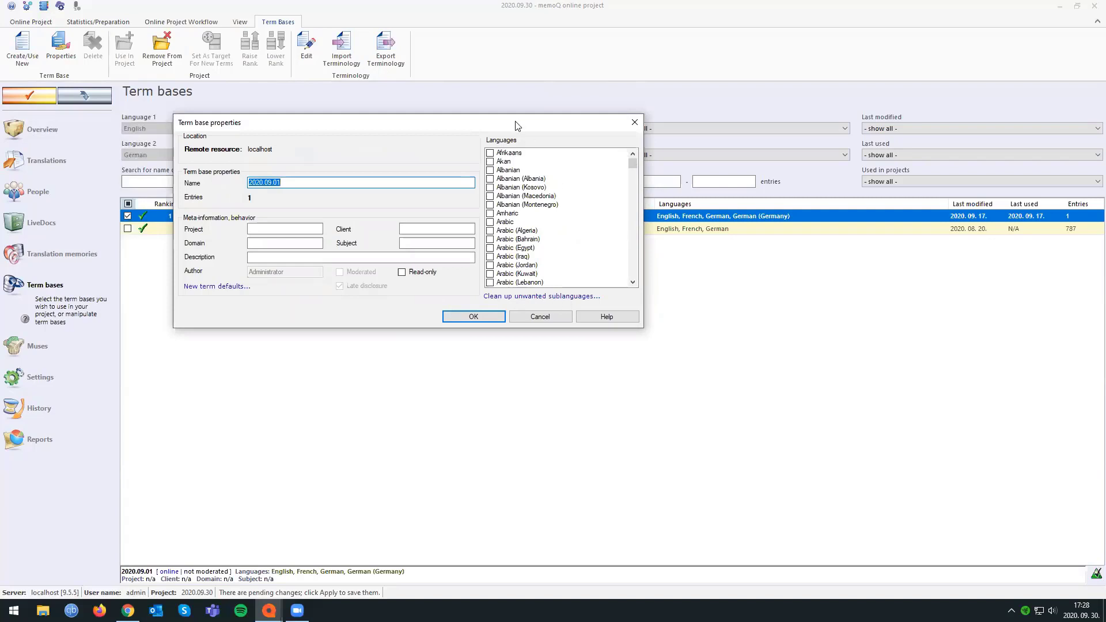
pyautogui.moveTo(521, 125); pyautogui.dragTo(748, 269)
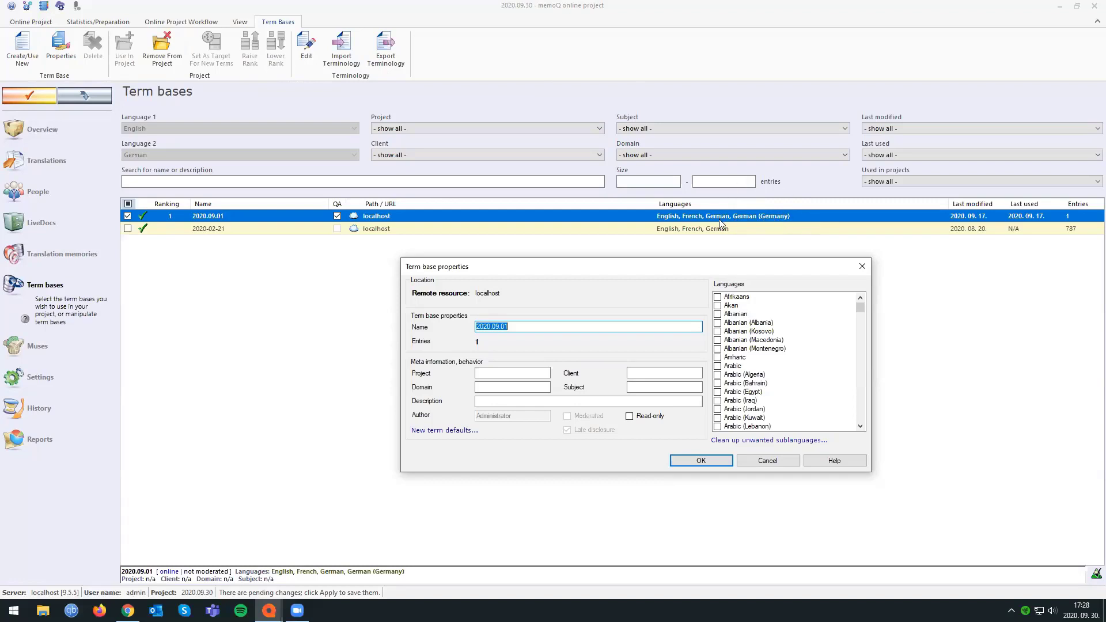
pyautogui.click(749, 440)
pyautogui.click(561, 294)
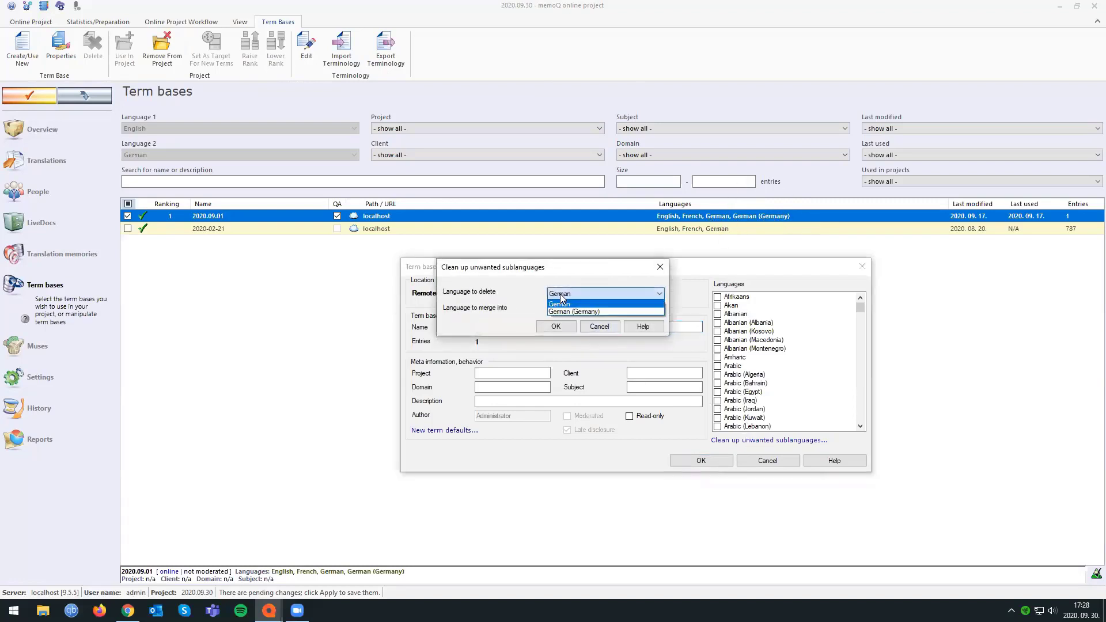
pyautogui.click(565, 311)
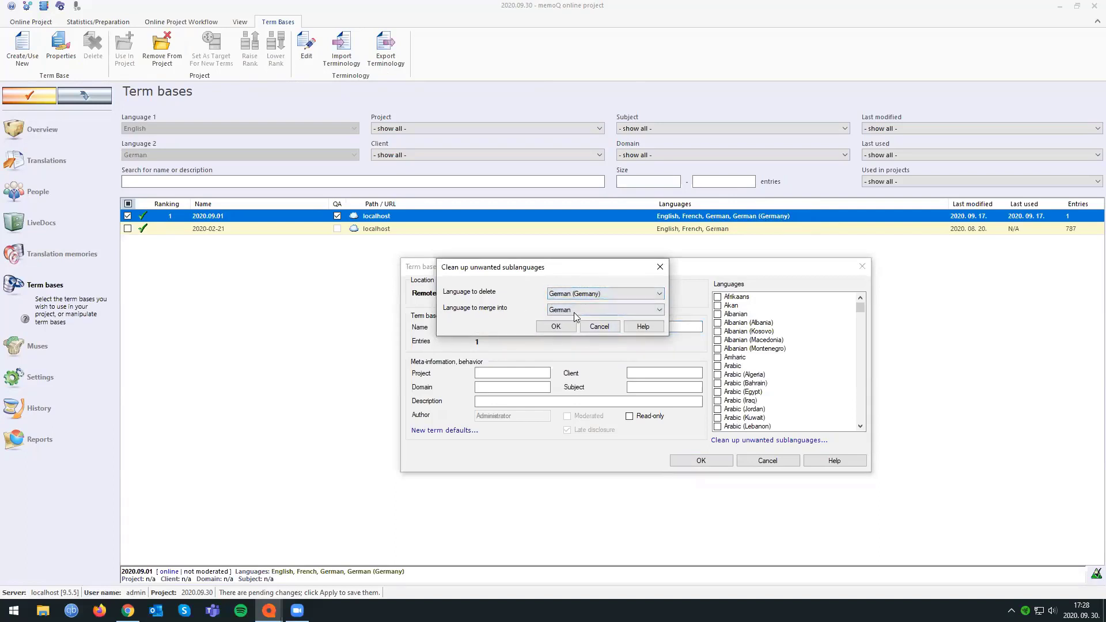
pyautogui.press('Return')
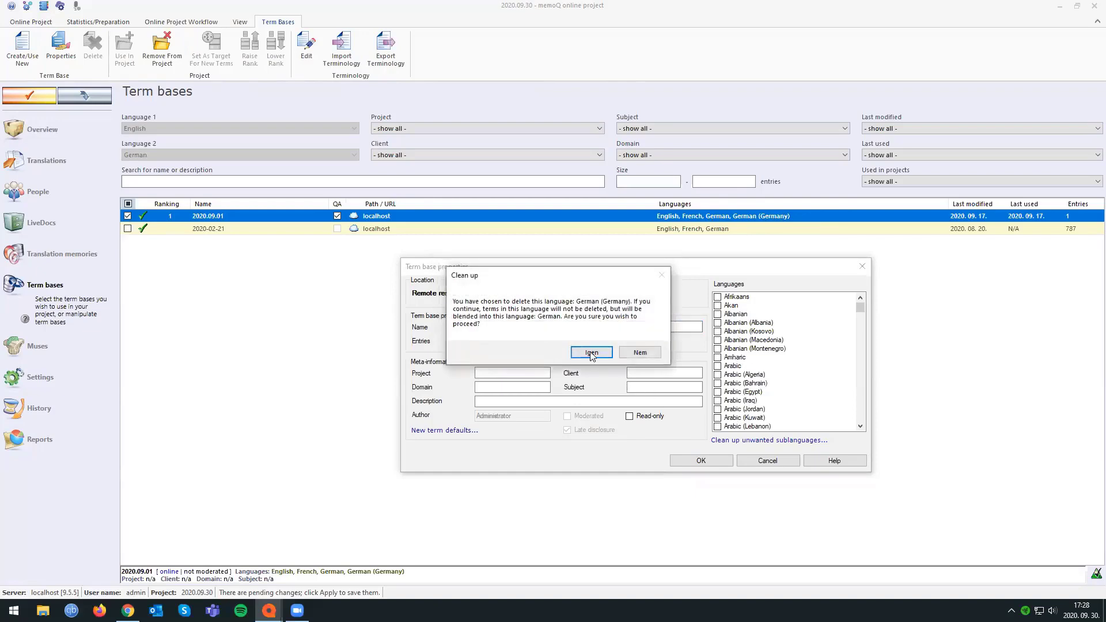
pyautogui.click(592, 352)
pyautogui.click(687, 384)
pyautogui.click(702, 461)
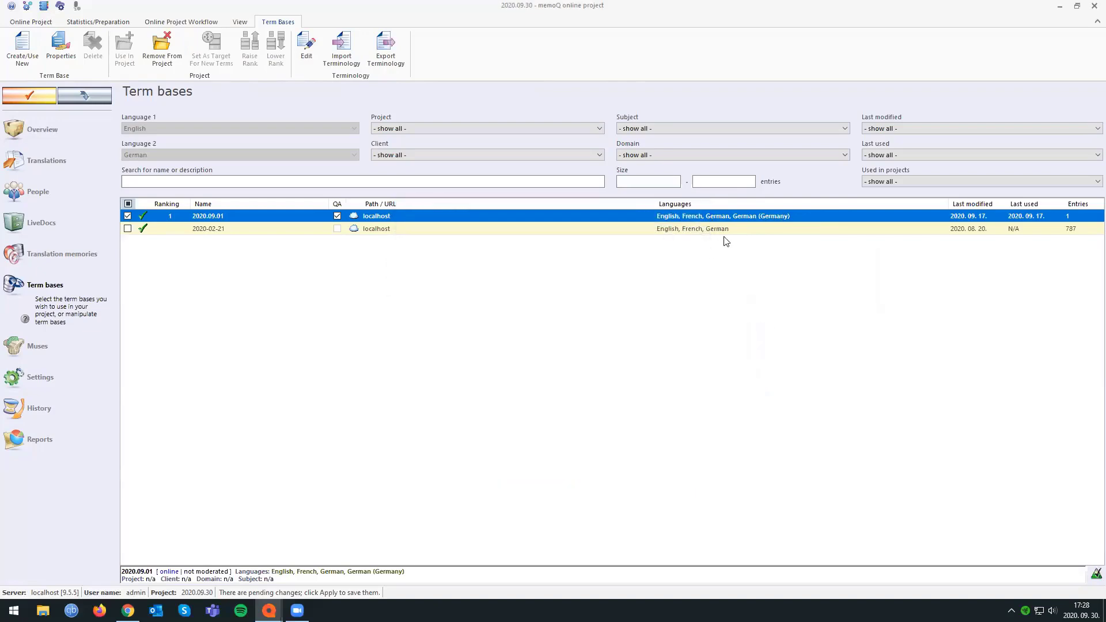
pyautogui.click(58, 254)
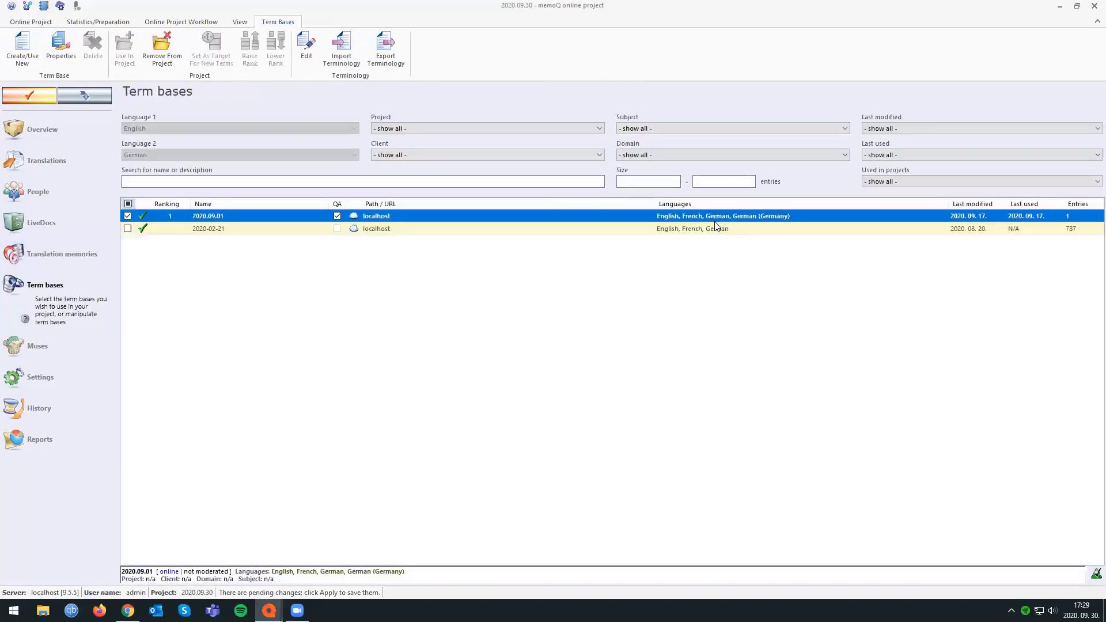
# In the new term defaults of term base 2020.09.01, set case sensitivity for English to No.
pyautogui.rightClick(699, 219)
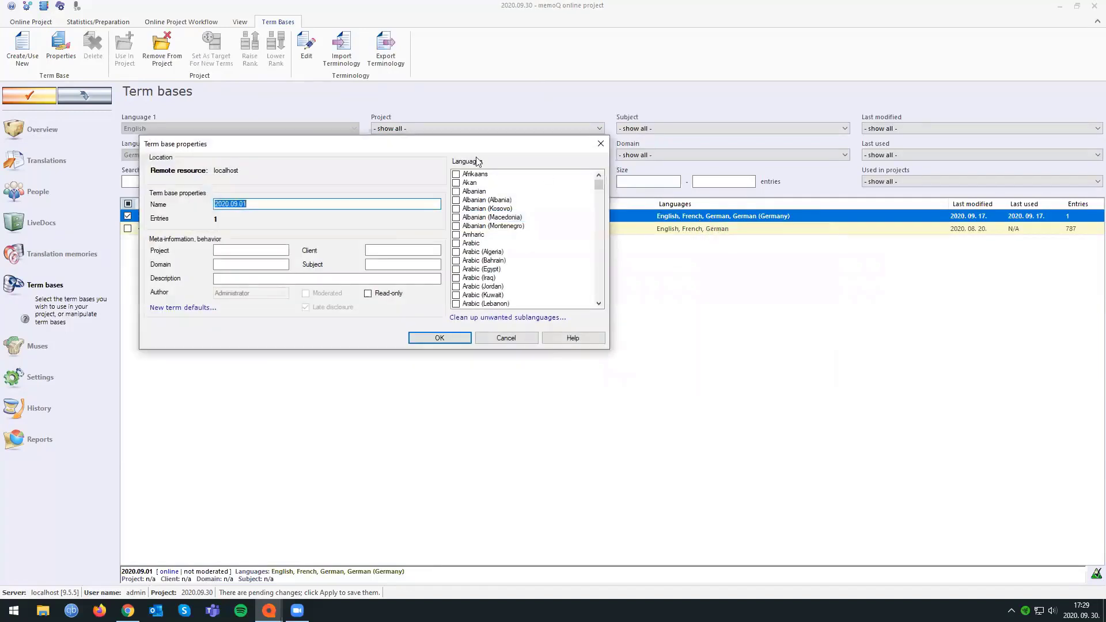
pyautogui.moveTo(389, 143); pyautogui.dragTo(505, 149)
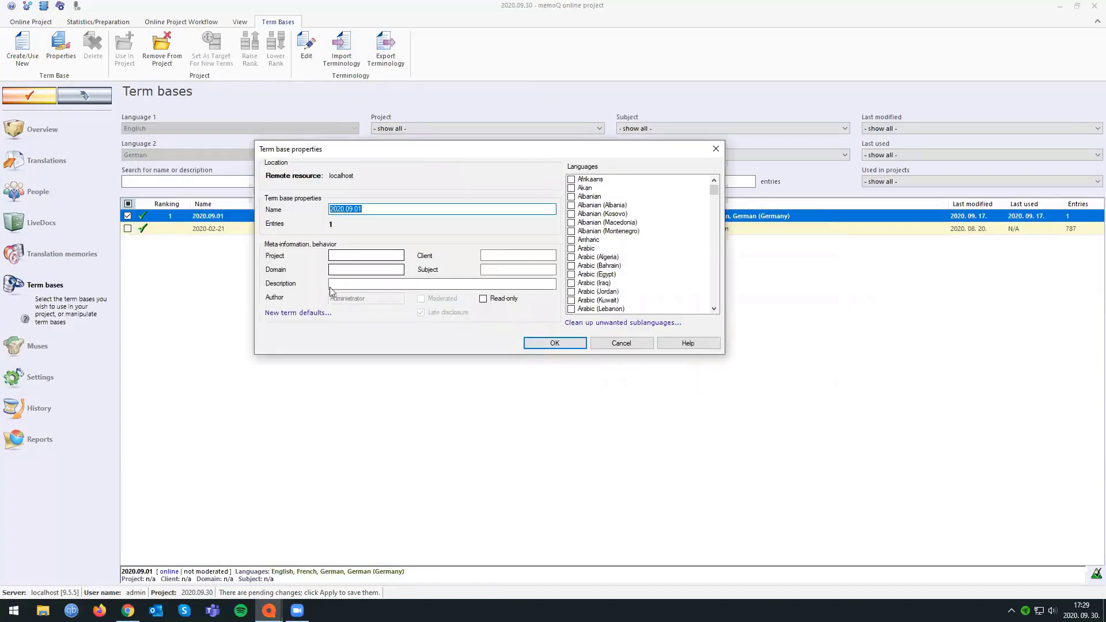
pyautogui.click(295, 314)
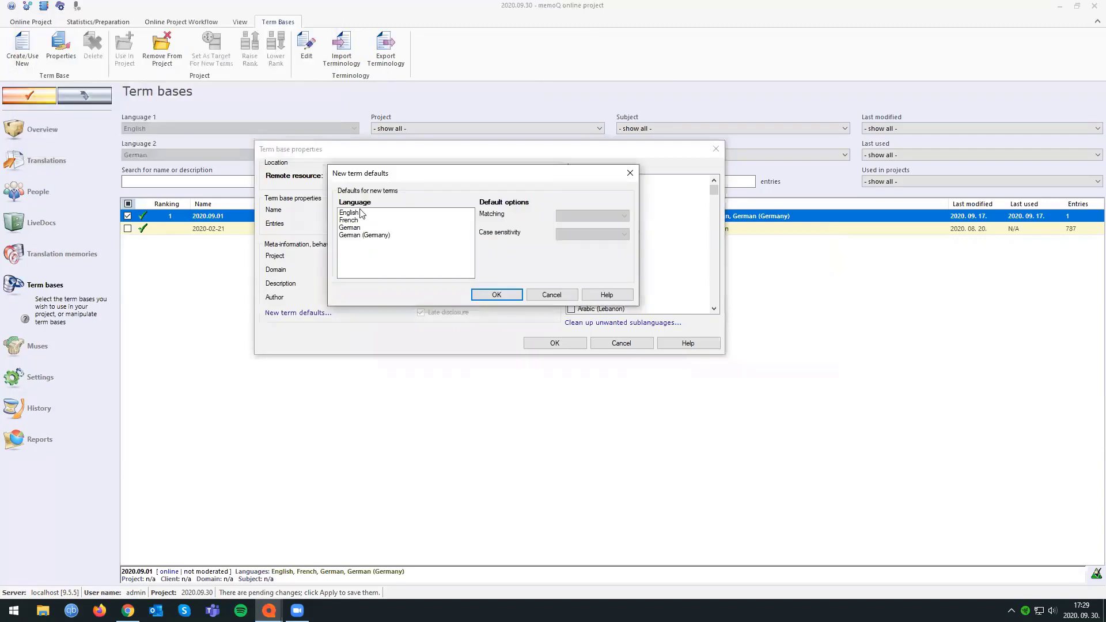
pyautogui.click(365, 216)
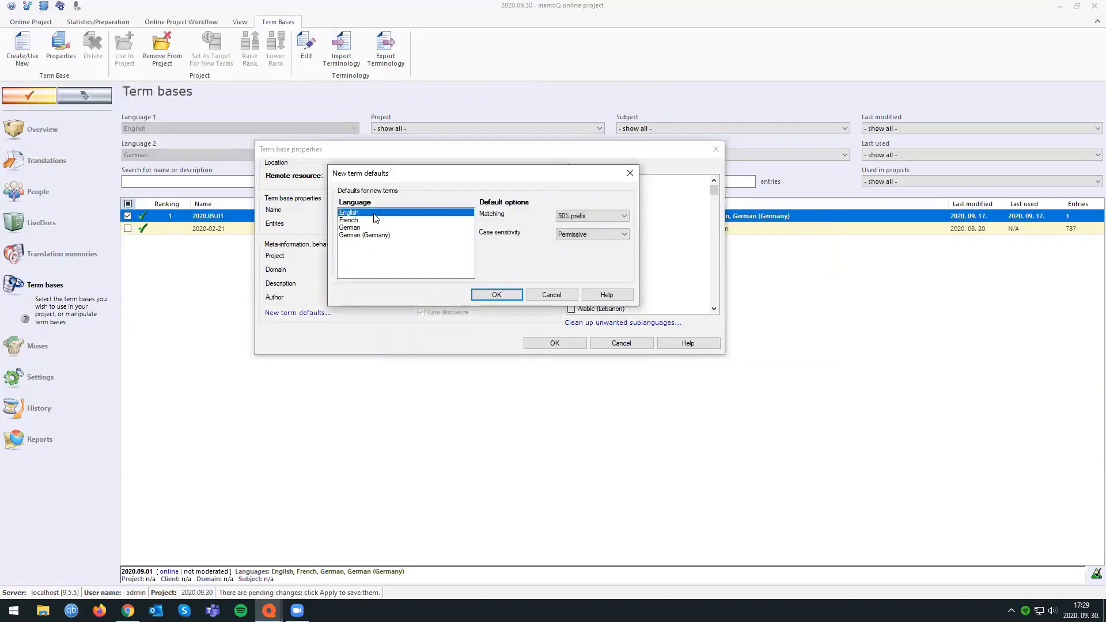
pyautogui.click(574, 235)
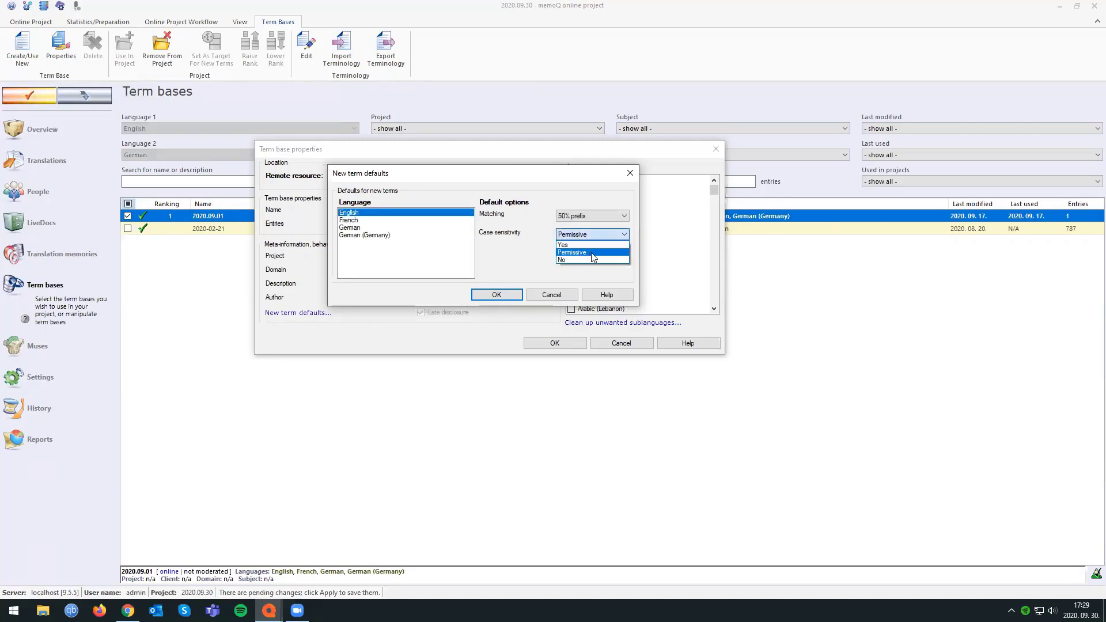
pyautogui.click(586, 252)
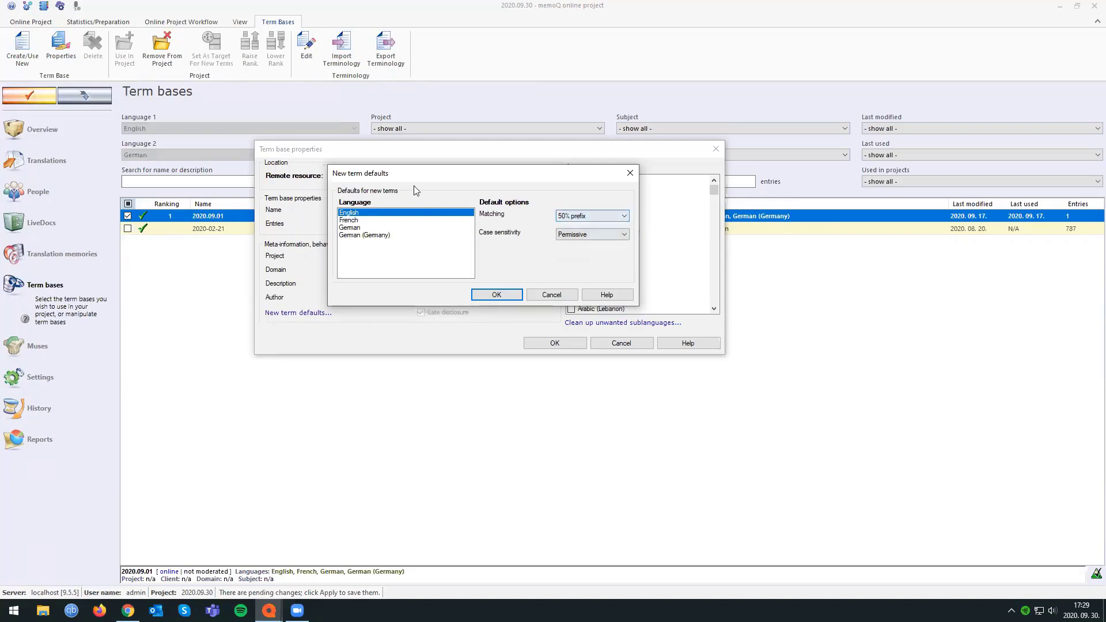
pyautogui.moveTo(410, 173); pyautogui.dragTo(401, 171)
pyautogui.click(563, 231)
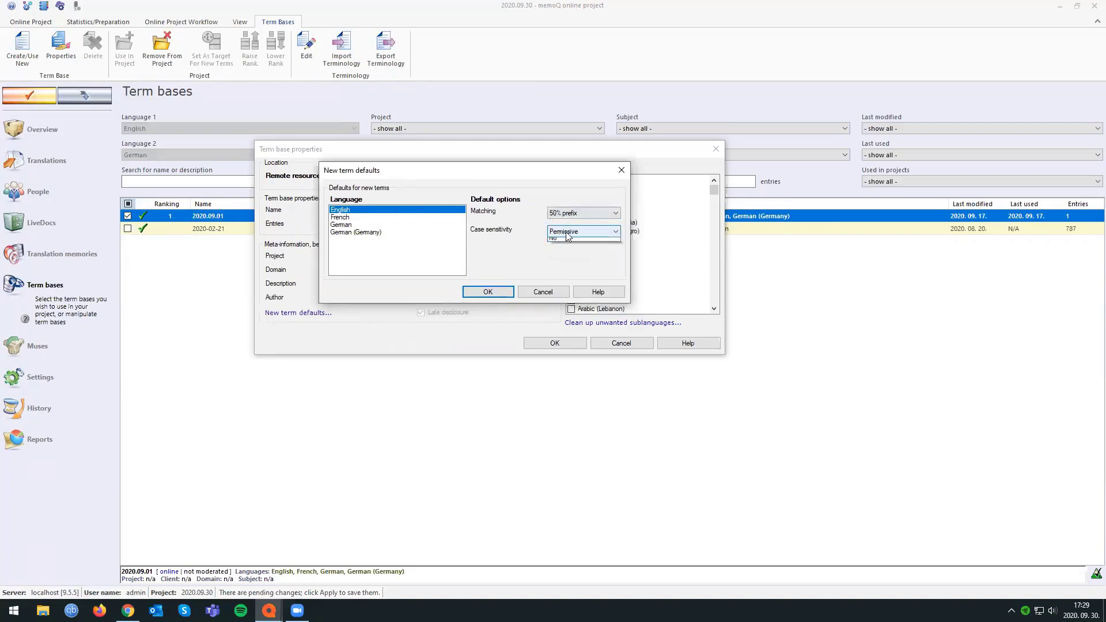
pyautogui.click(556, 261)
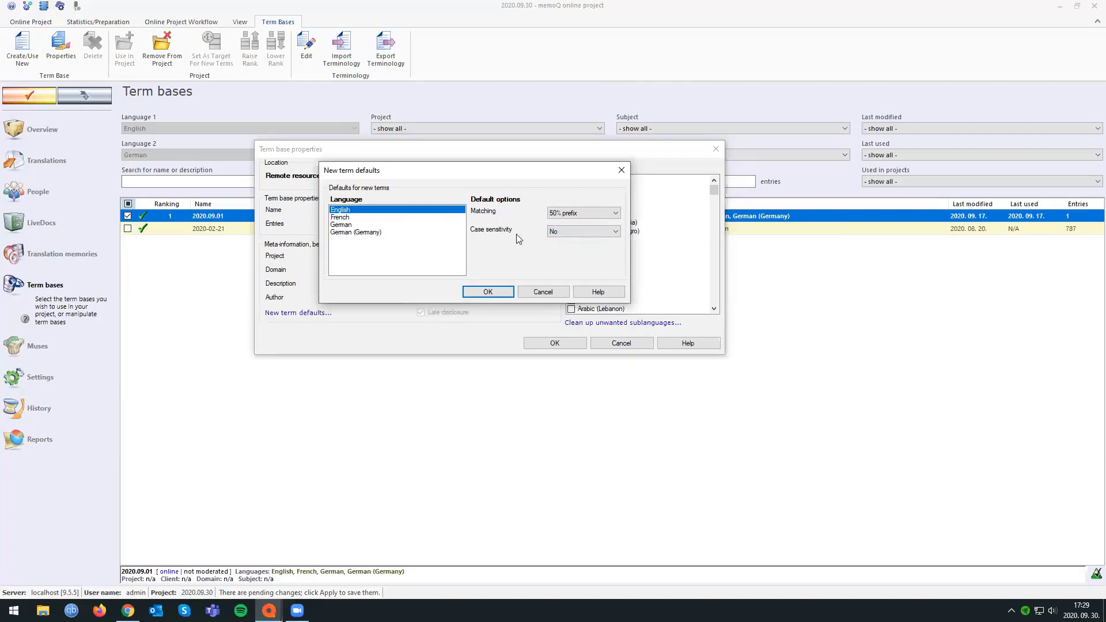
# Set the default case sensitivity for French and German terms to No and save the term base properties.
pyautogui.click(376, 219)
pyautogui.click(570, 229)
pyautogui.click(568, 231)
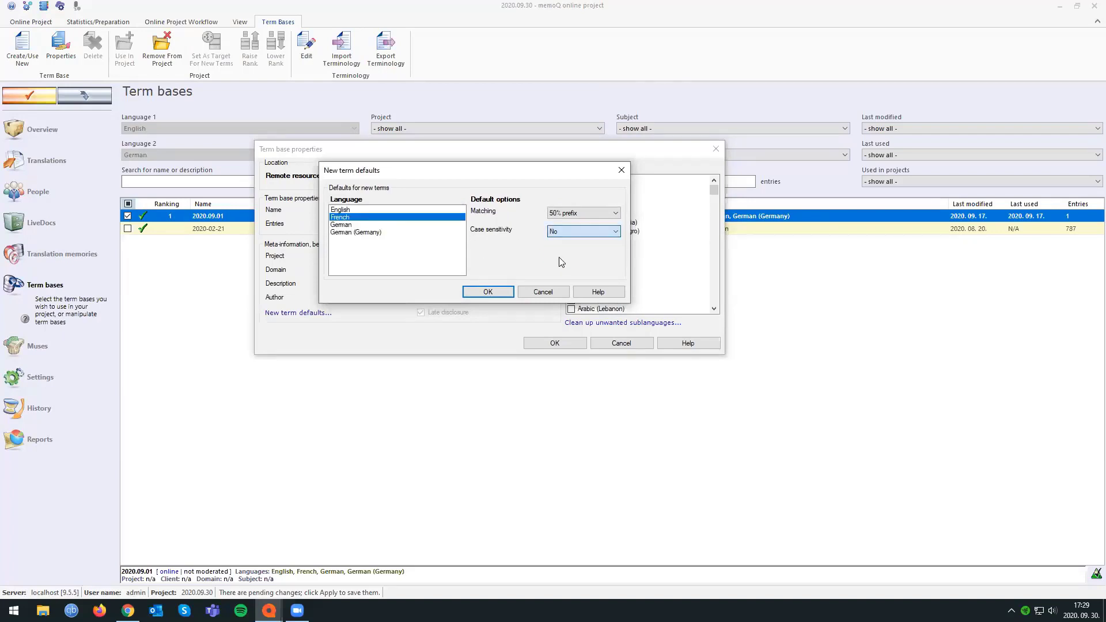
pyautogui.click(372, 225)
pyautogui.click(557, 229)
pyautogui.click(556, 261)
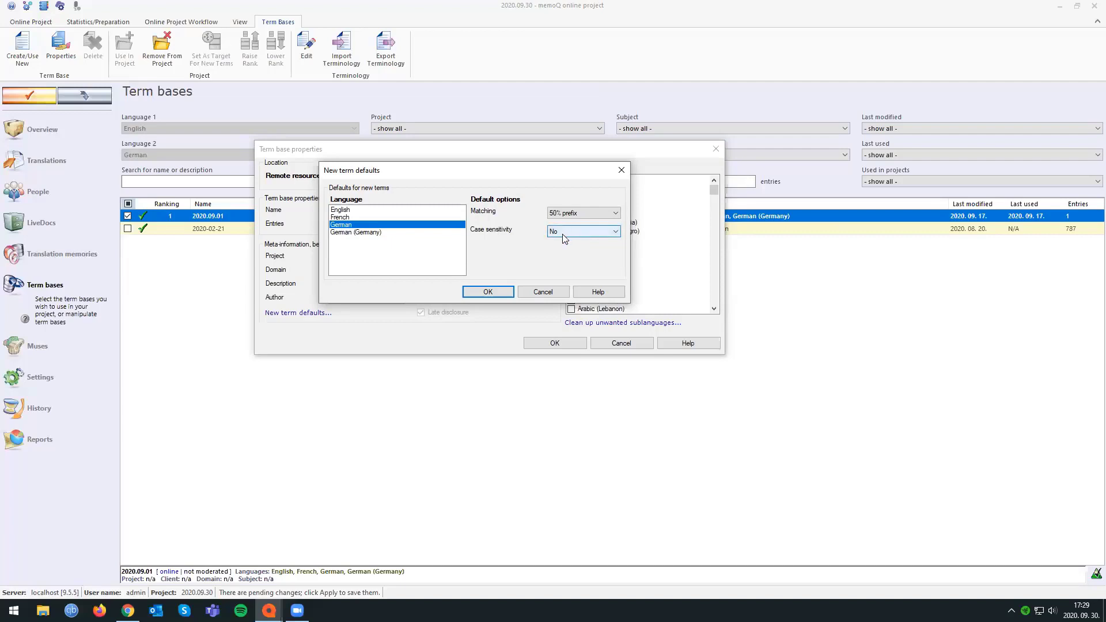
pyautogui.click(488, 292)
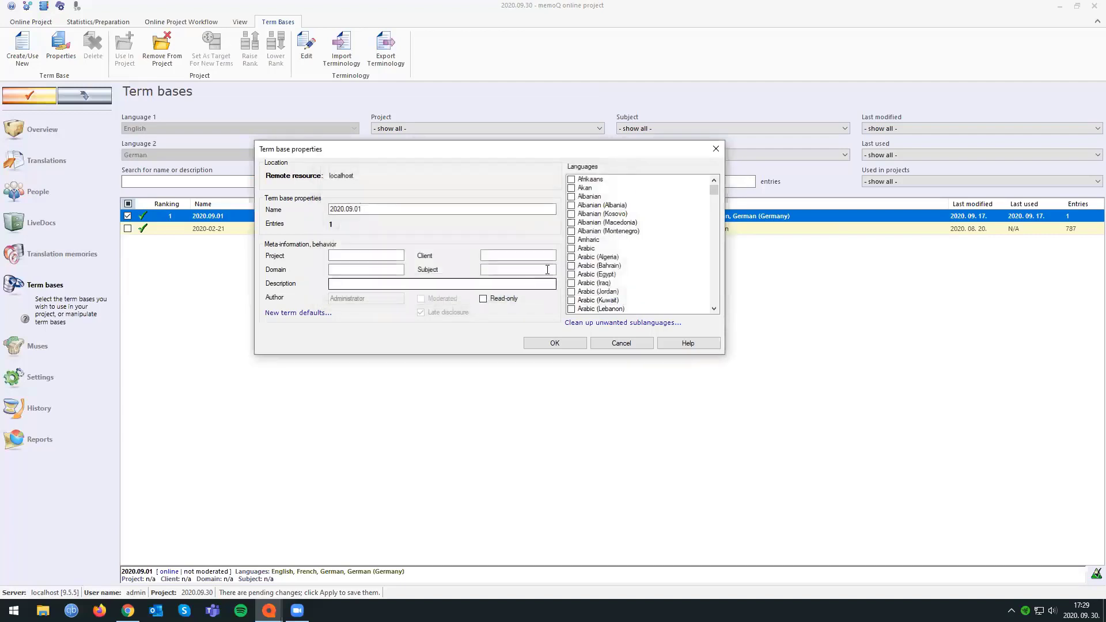
pyautogui.click(555, 343)
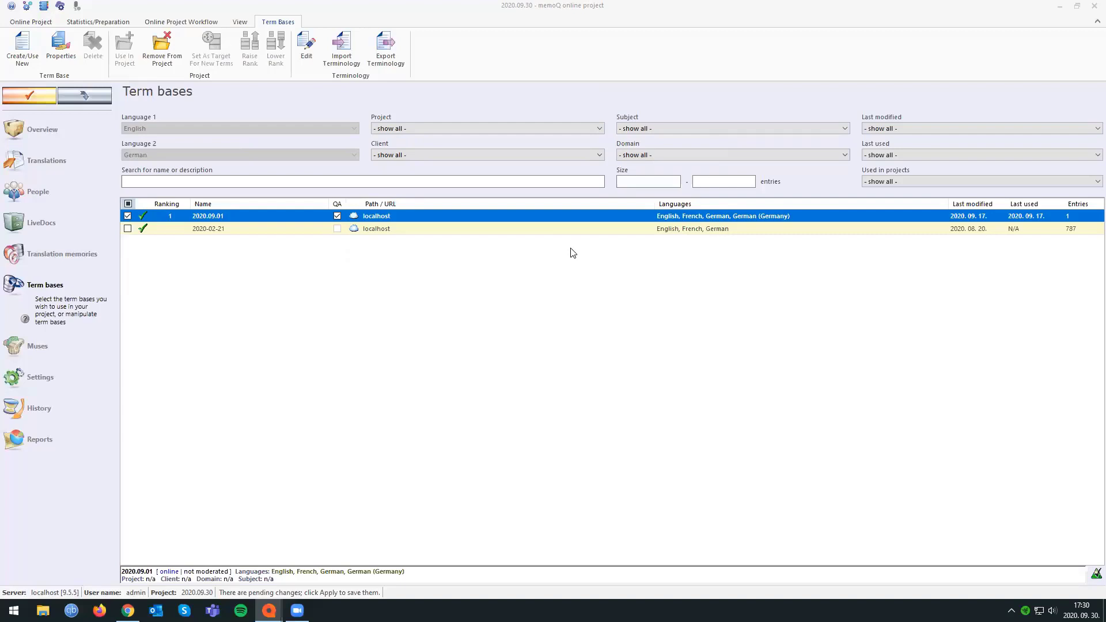
# Review the non-translatable list test2 and the auto-translation rule sets available in the project settings.
pyautogui.click(76, 382)
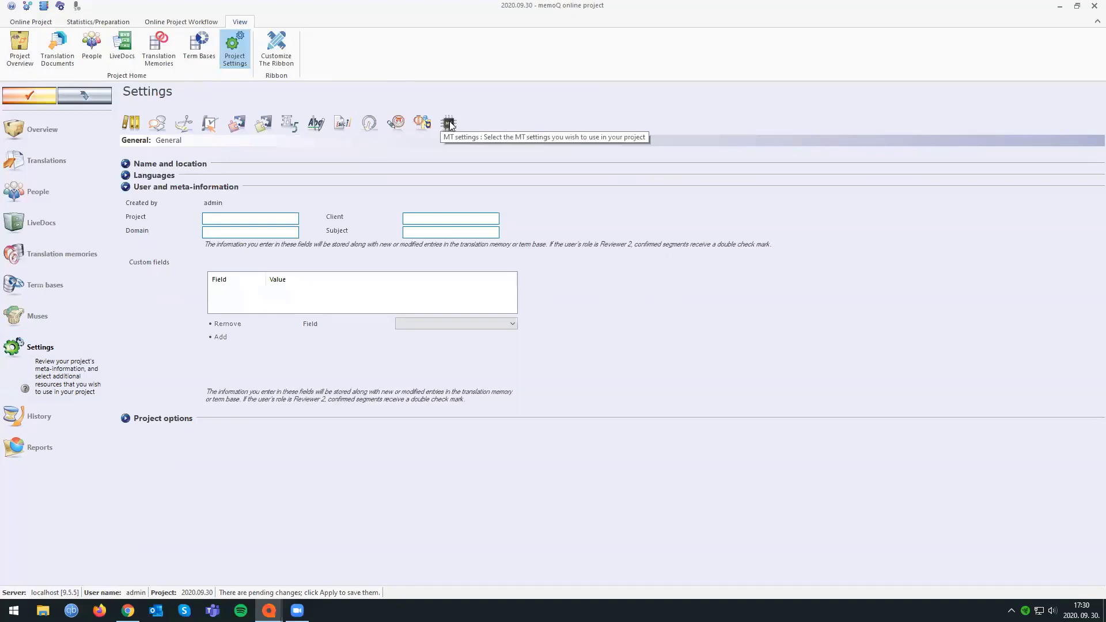
pyautogui.click(343, 124)
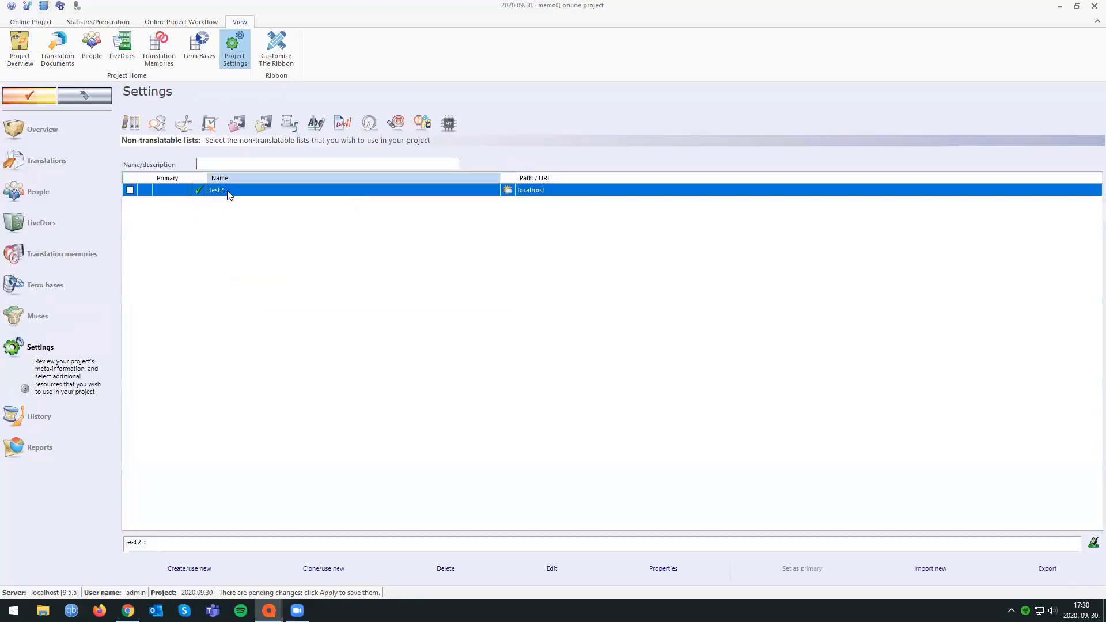
pyautogui.doubleClick(229, 195)
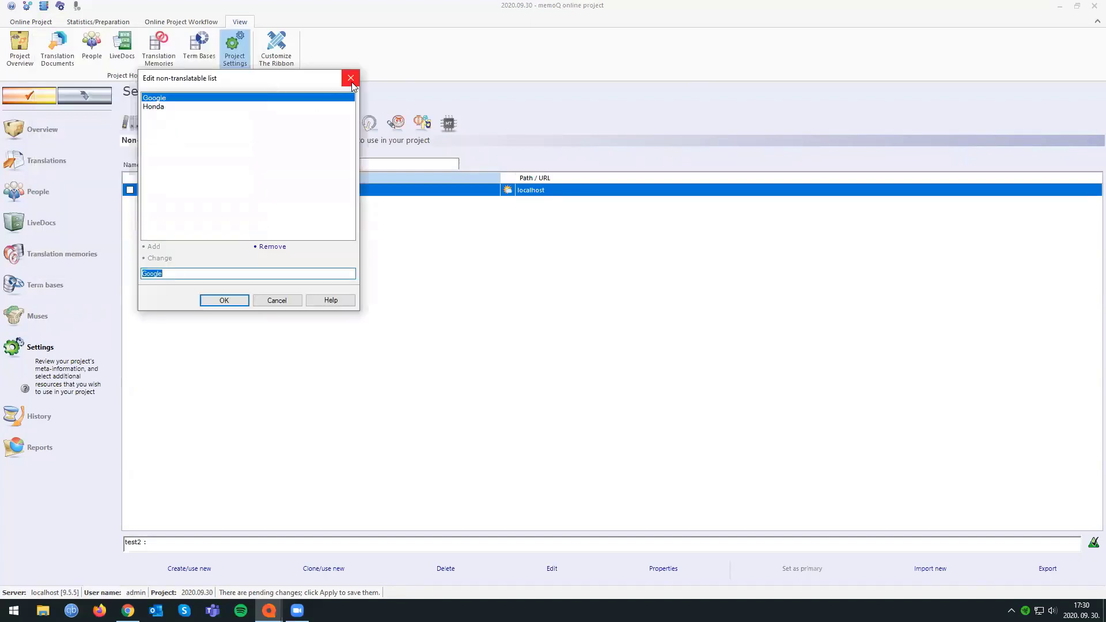
pyautogui.click(351, 79)
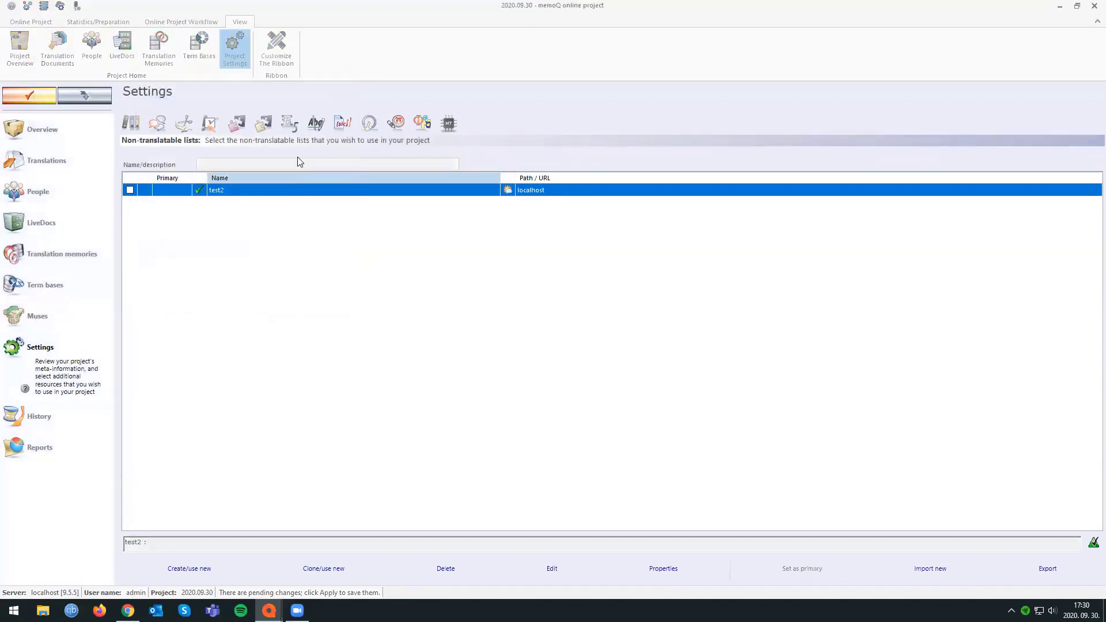
pyautogui.click(289, 123)
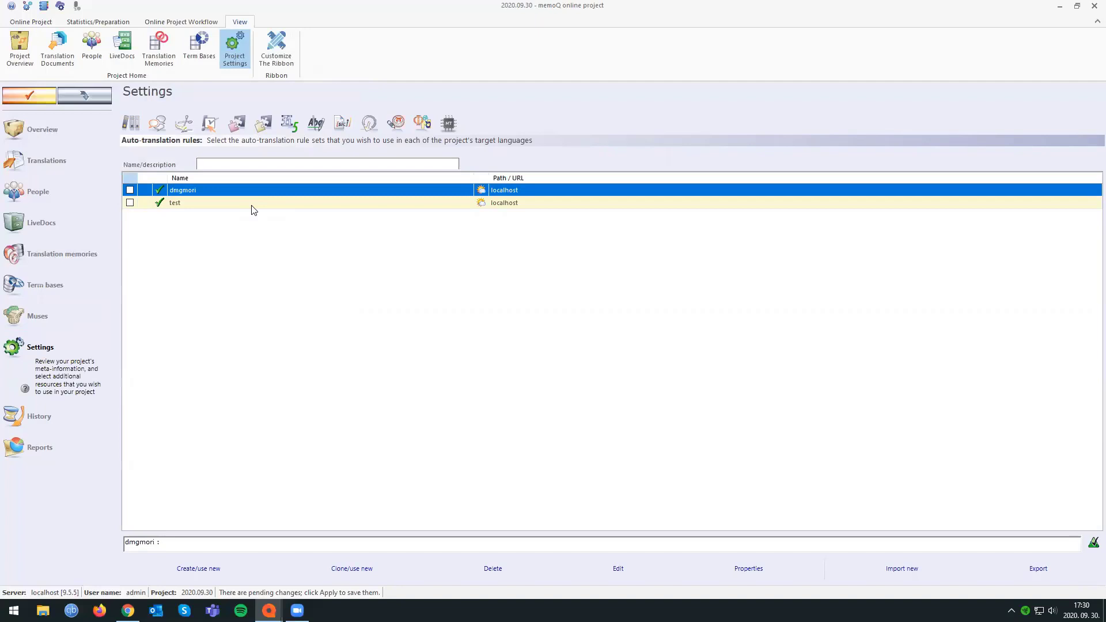
# Examine the project options in the general settings and the project's communication, confidentiality and quality assurance settings.
pyautogui.click(131, 123)
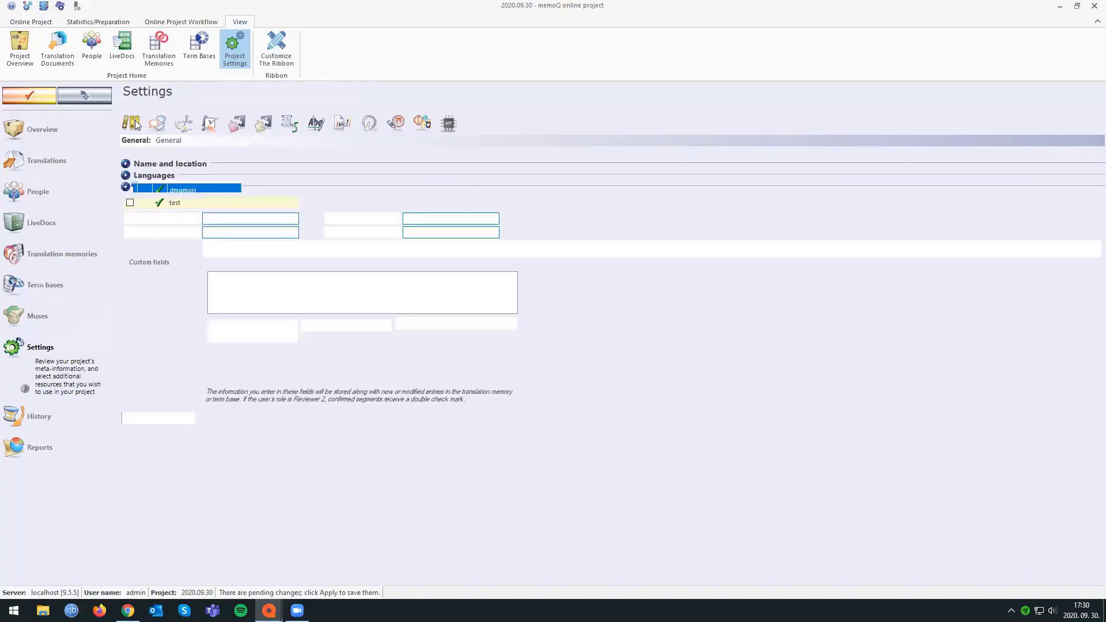
pyautogui.click(126, 187)
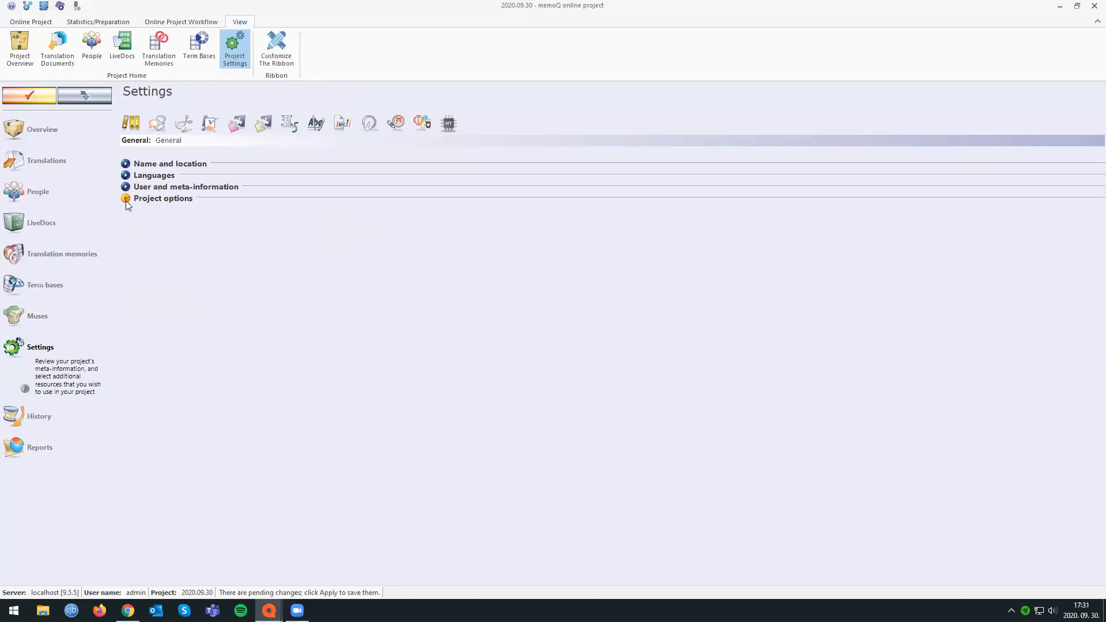
pyautogui.click(126, 199)
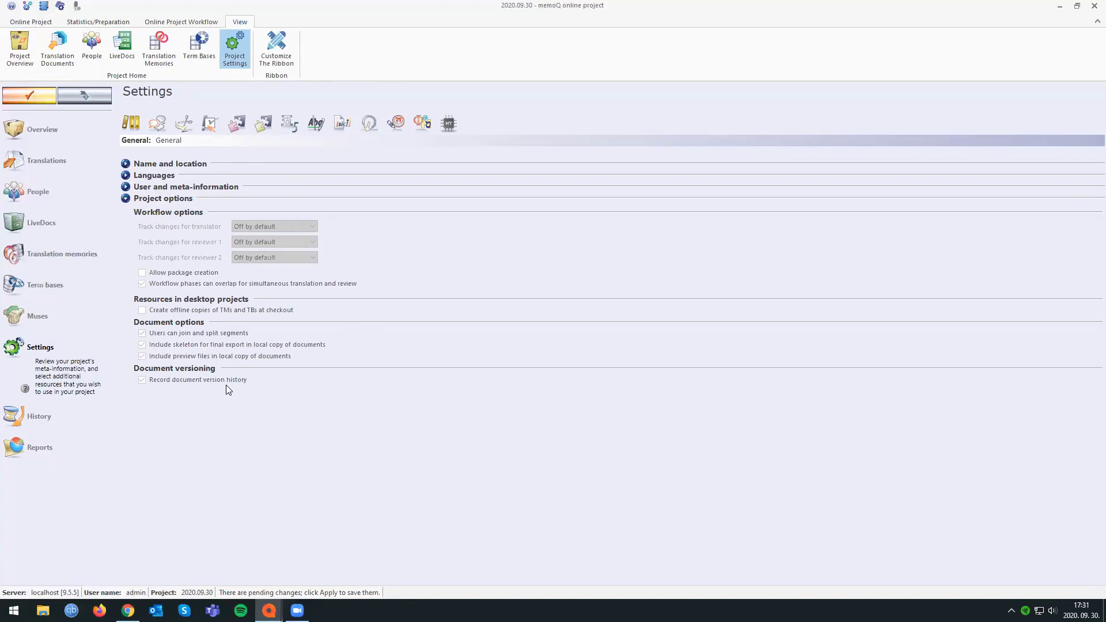
pyautogui.click(157, 123)
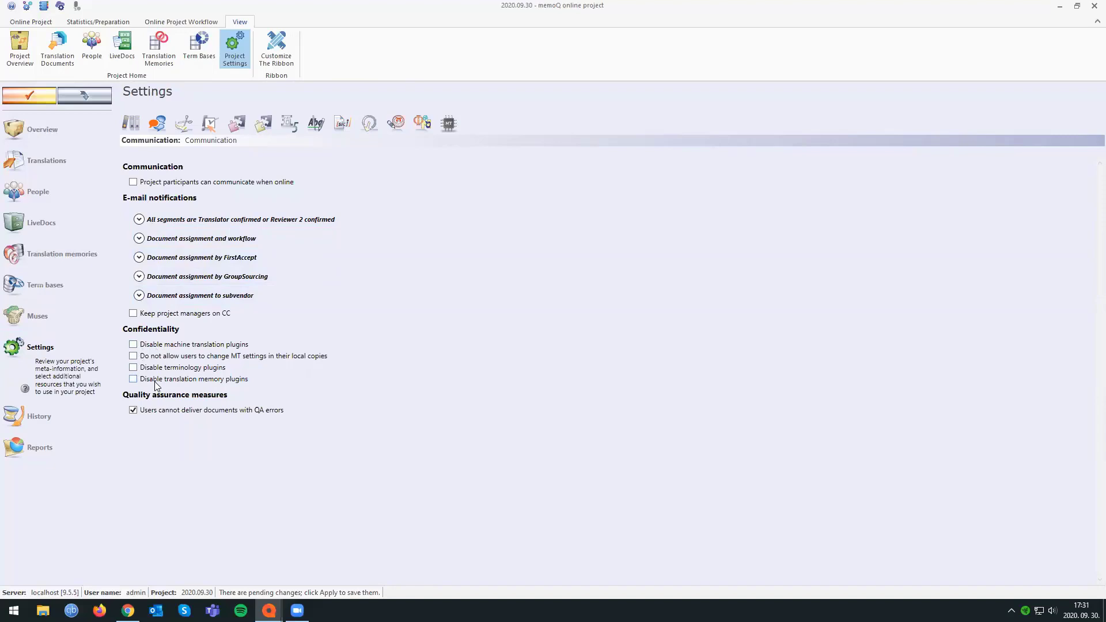
pyautogui.click(130, 122)
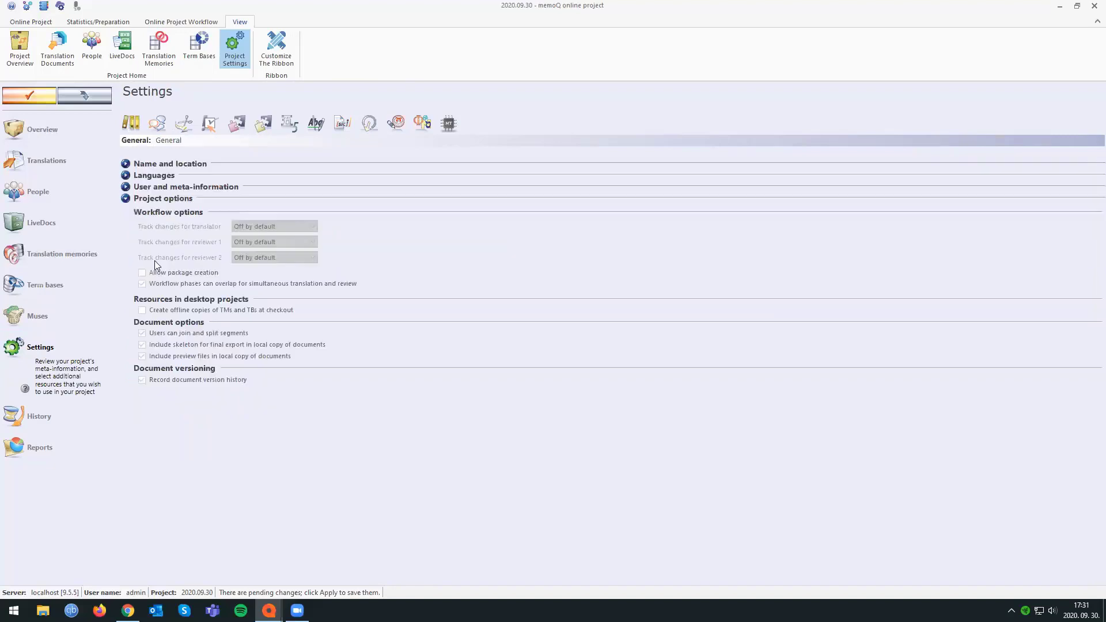
pyautogui.click(161, 129)
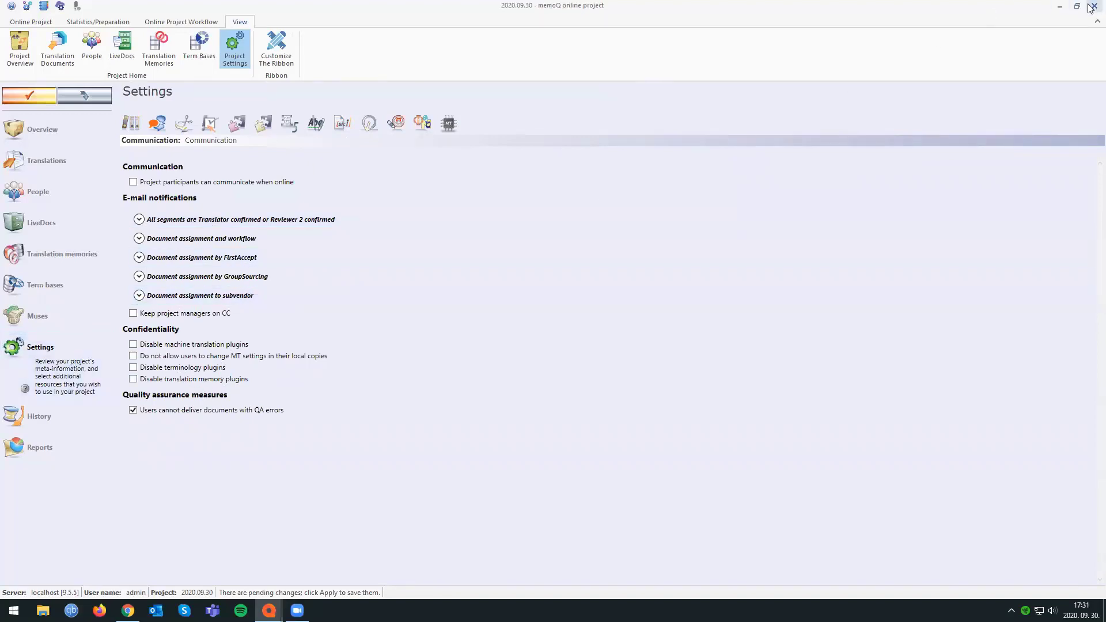
# Apply the pending project changes and launch the project with the project distribution file attached.
pyautogui.click(22, 100)
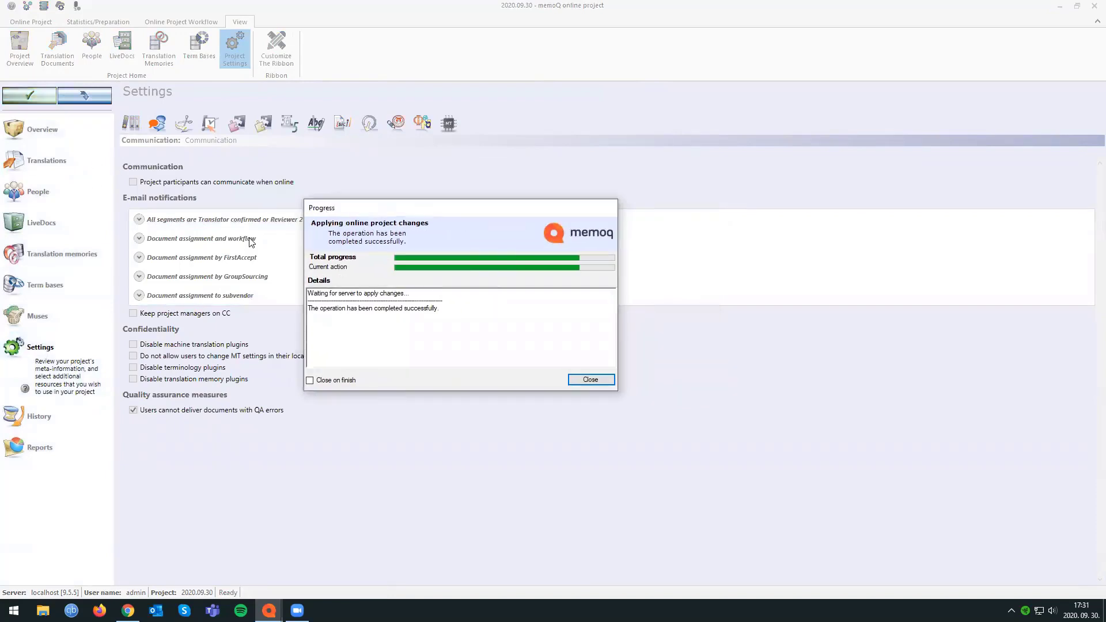
pyautogui.click(56, 154)
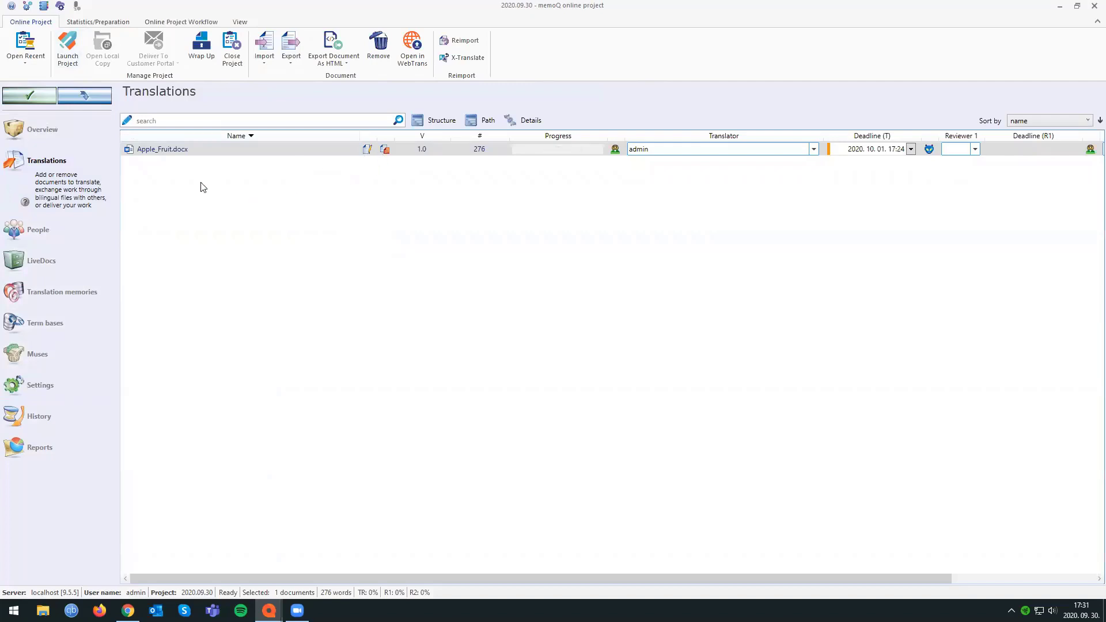
pyautogui.click(68, 41)
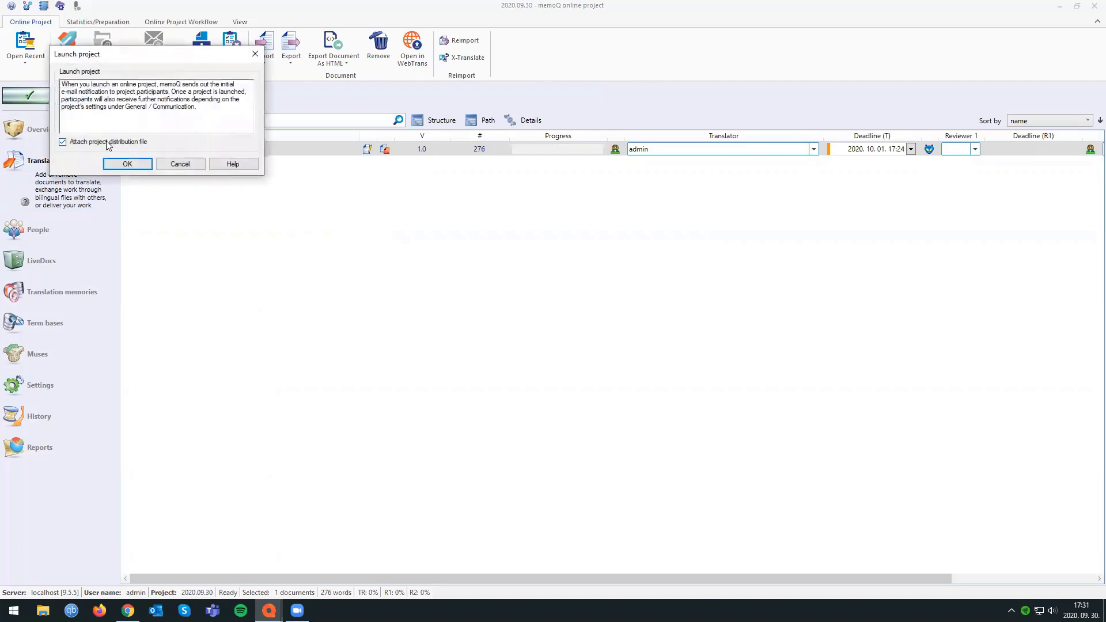
pyautogui.click(144, 161)
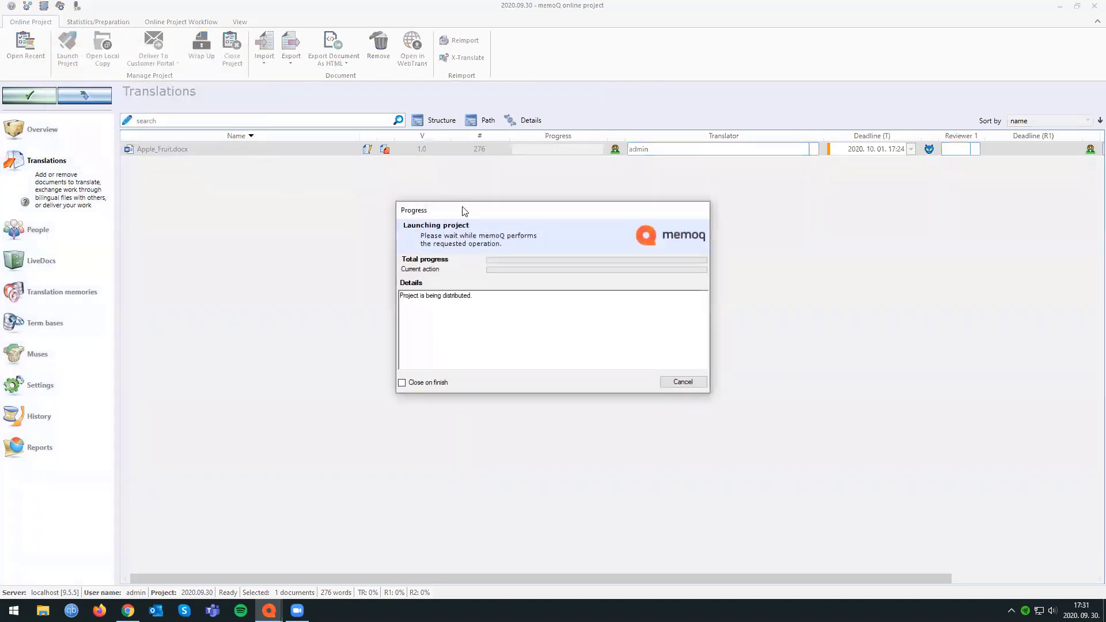
pyautogui.moveTo(465, 212); pyautogui.dragTo(191, 151)
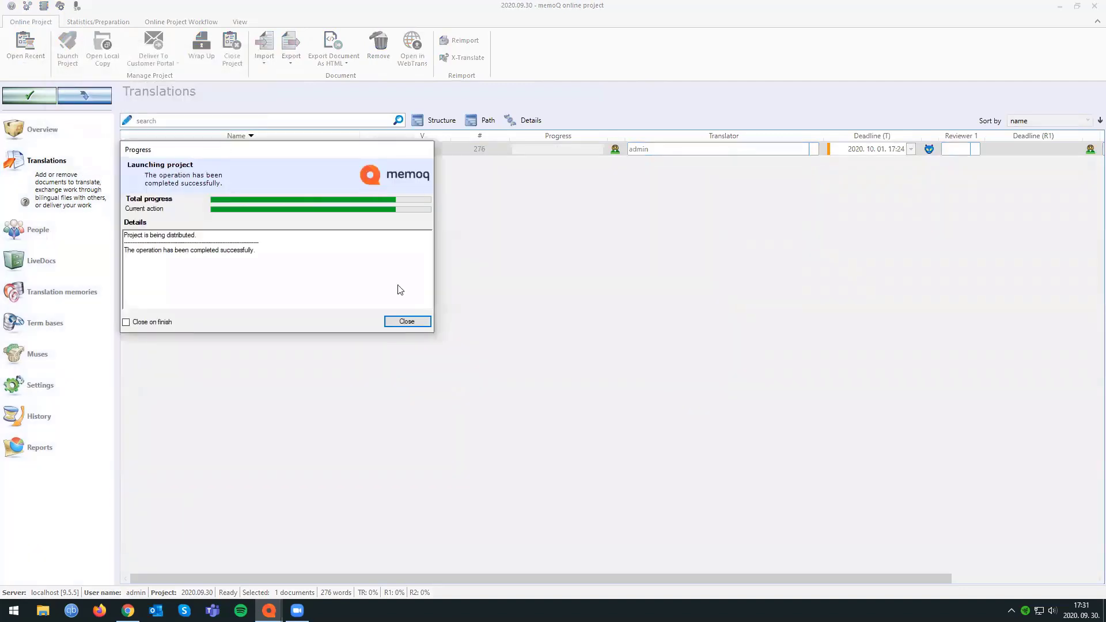
pyautogui.click(405, 322)
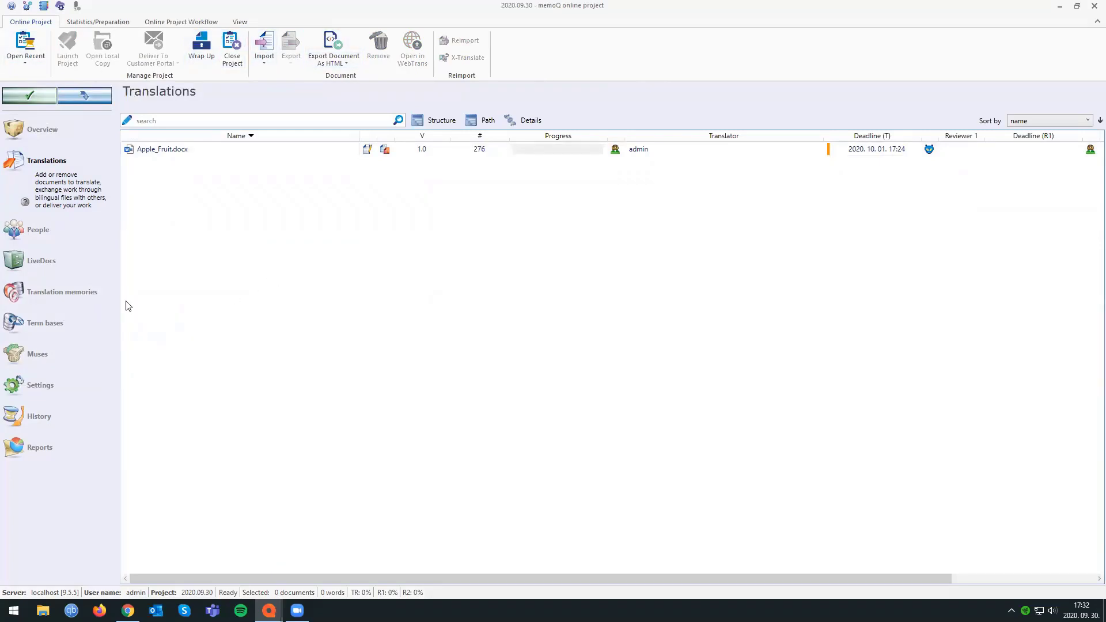
# Clear the notification history of the project.
pyautogui.click(95, 418)
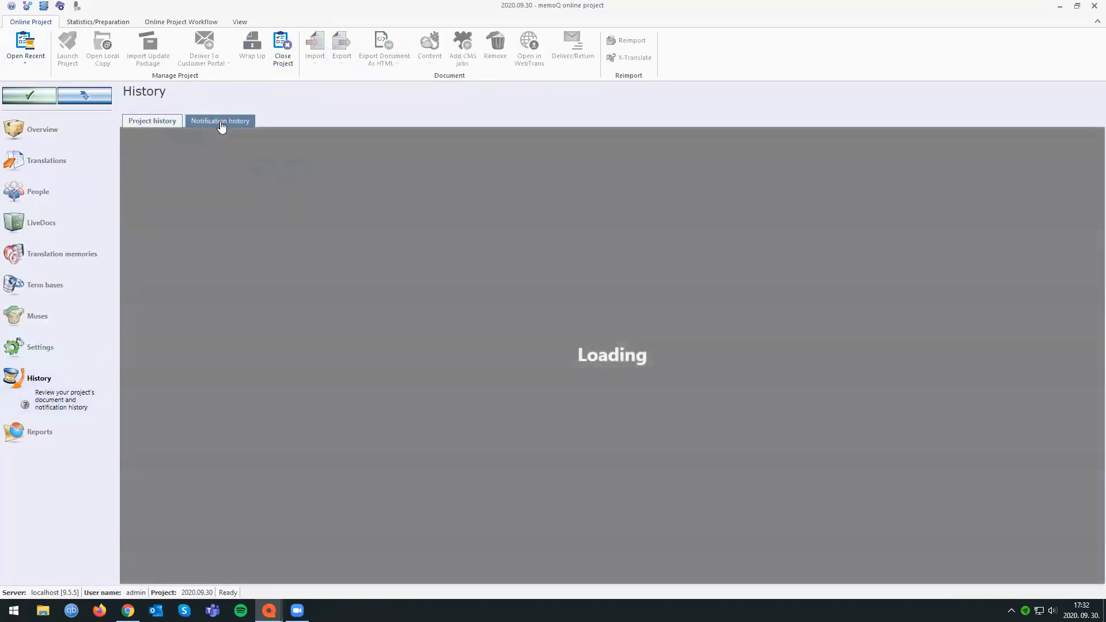
pyautogui.click(222, 124)
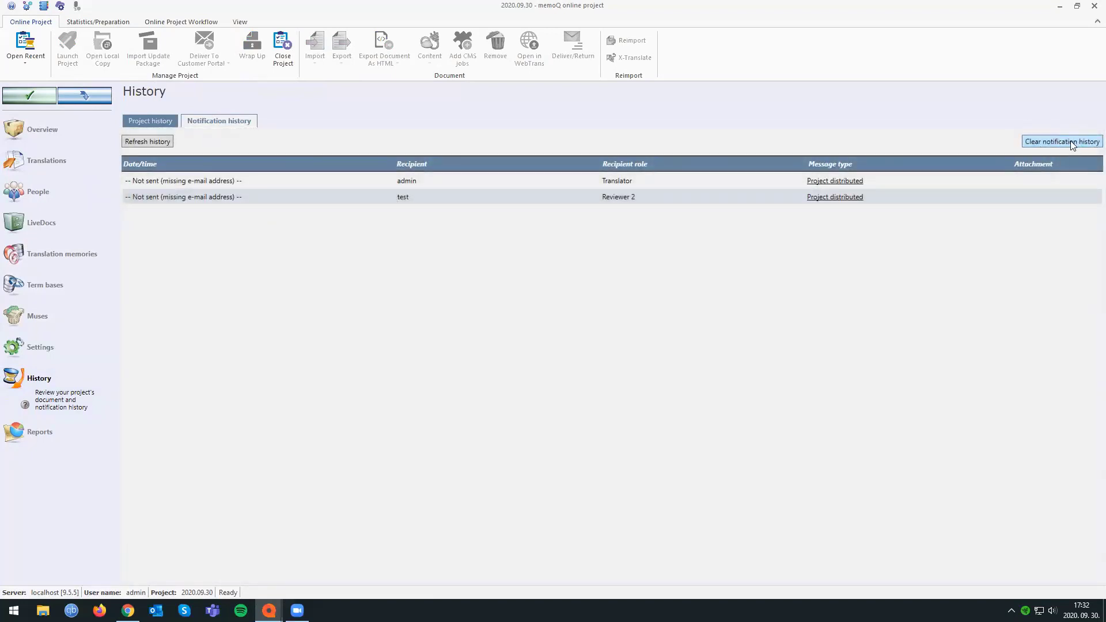
pyautogui.click(1071, 142)
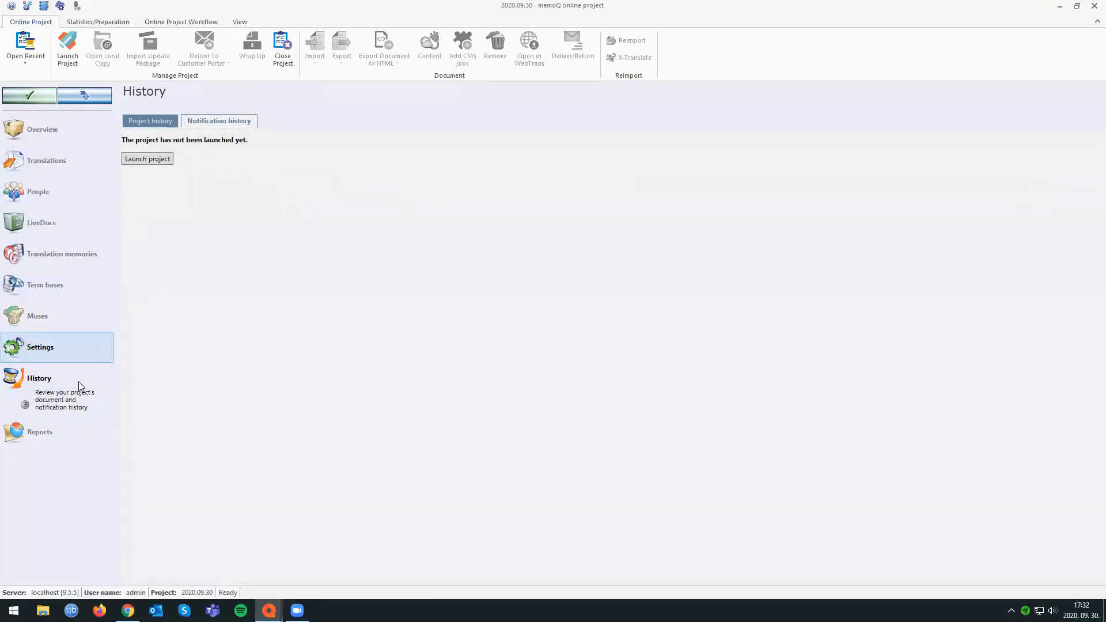
# Check the translator and deadline assigned to Apple_Fruit.docx in the translation documents.
pyautogui.click(68, 162)
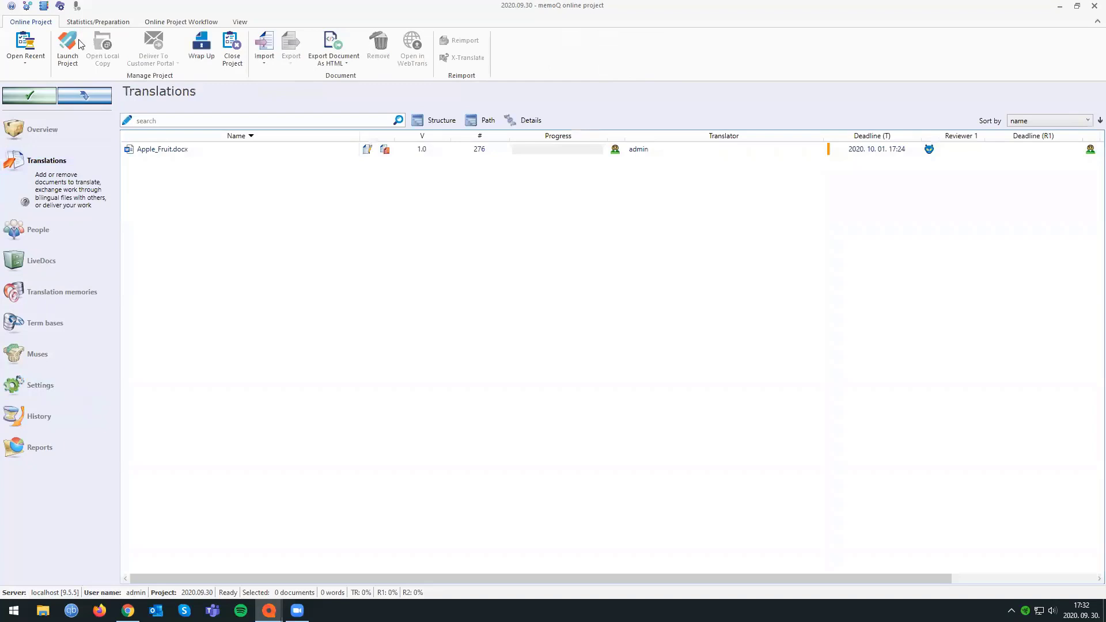
pyautogui.click(214, 151)
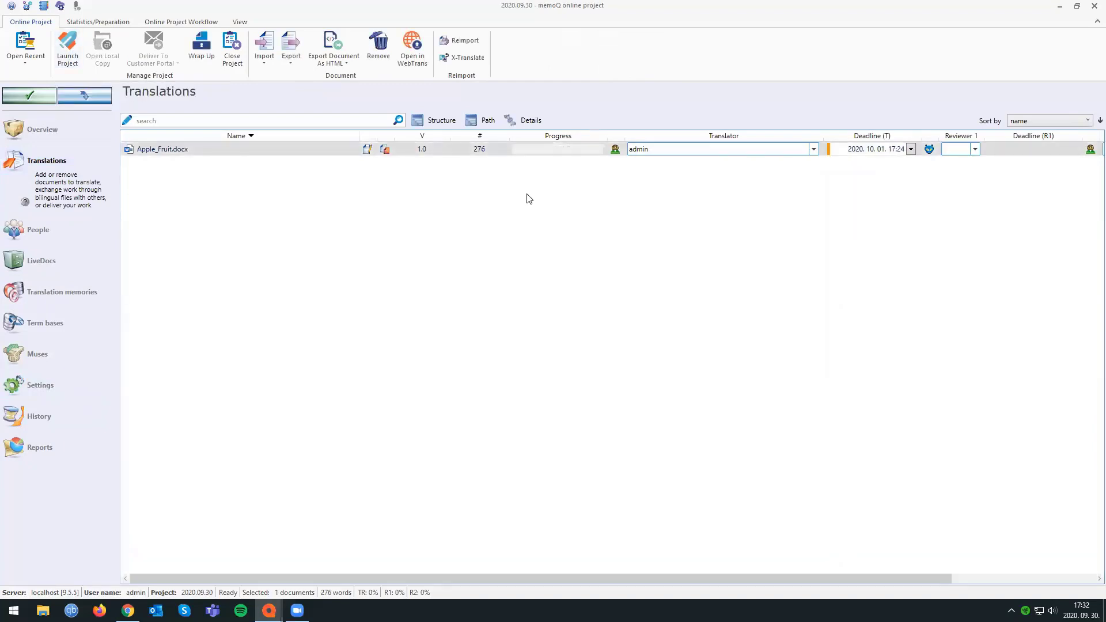
pyautogui.click(685, 151)
pyautogui.click(777, 257)
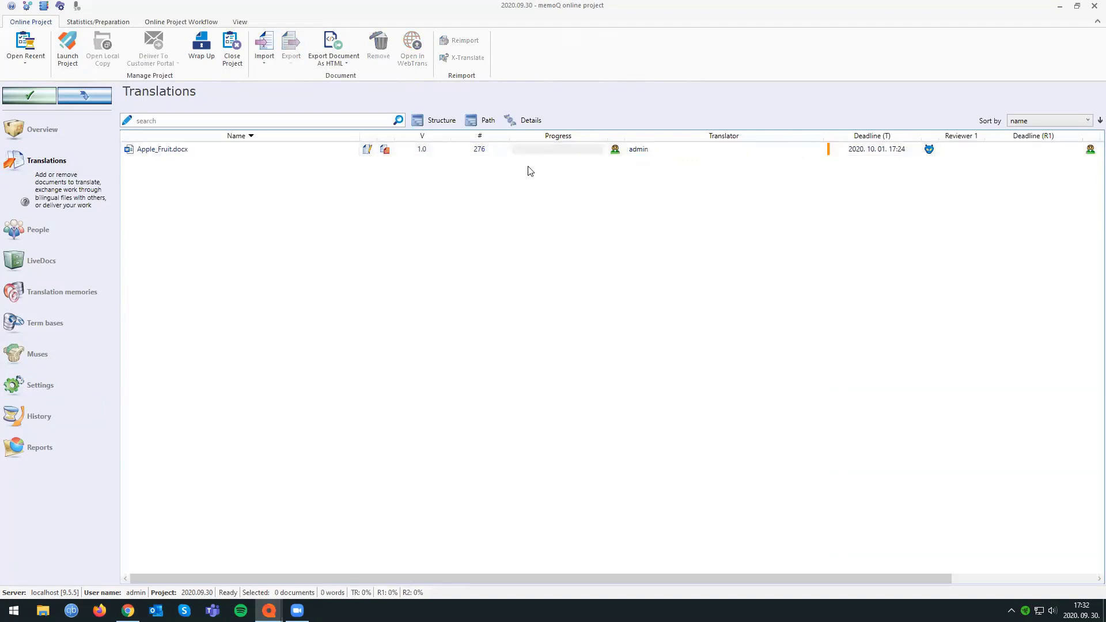
# Close the project window, show the localhost server's projects on the dashboard, and look over the actions available for project 2020.09.30.
pyautogui.click(1094, 6)
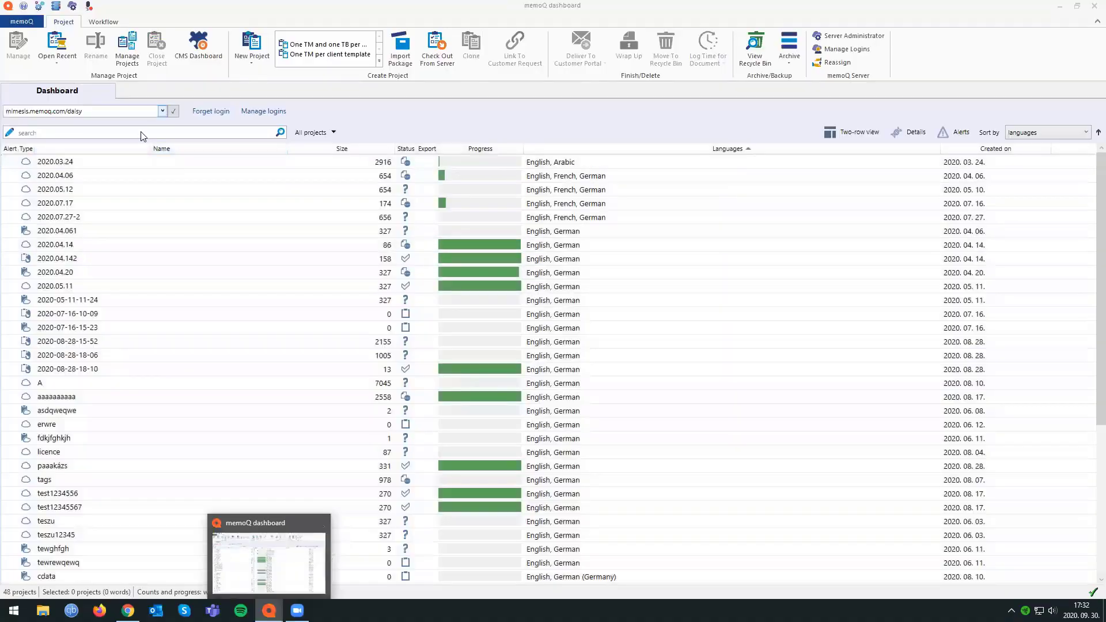
pyautogui.click(164, 111)
pyautogui.click(144, 134)
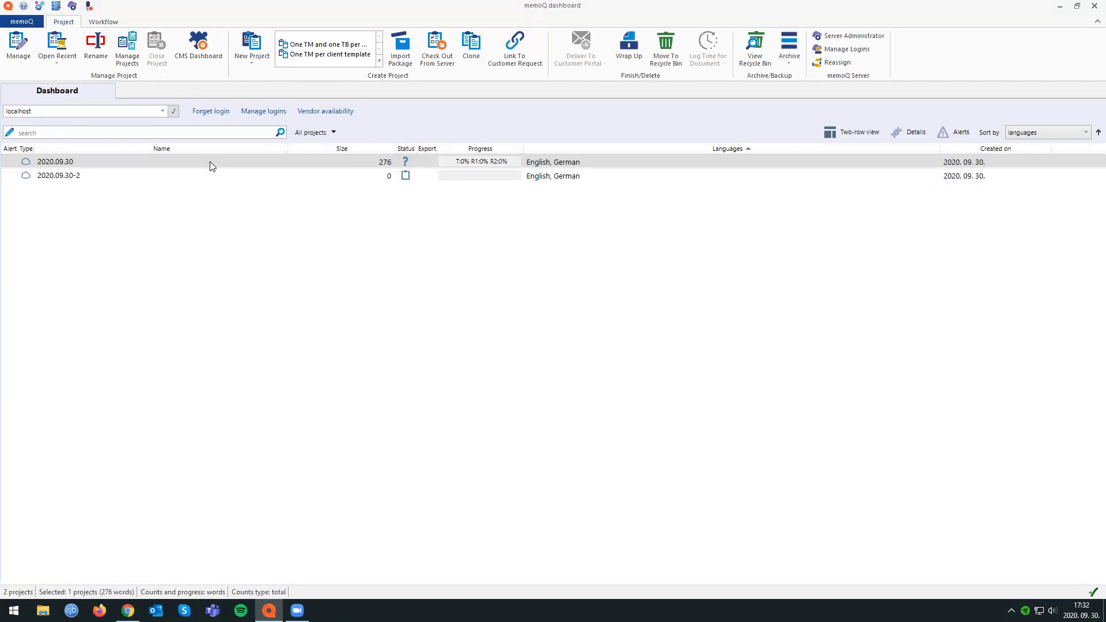
pyautogui.rightClick(76, 162)
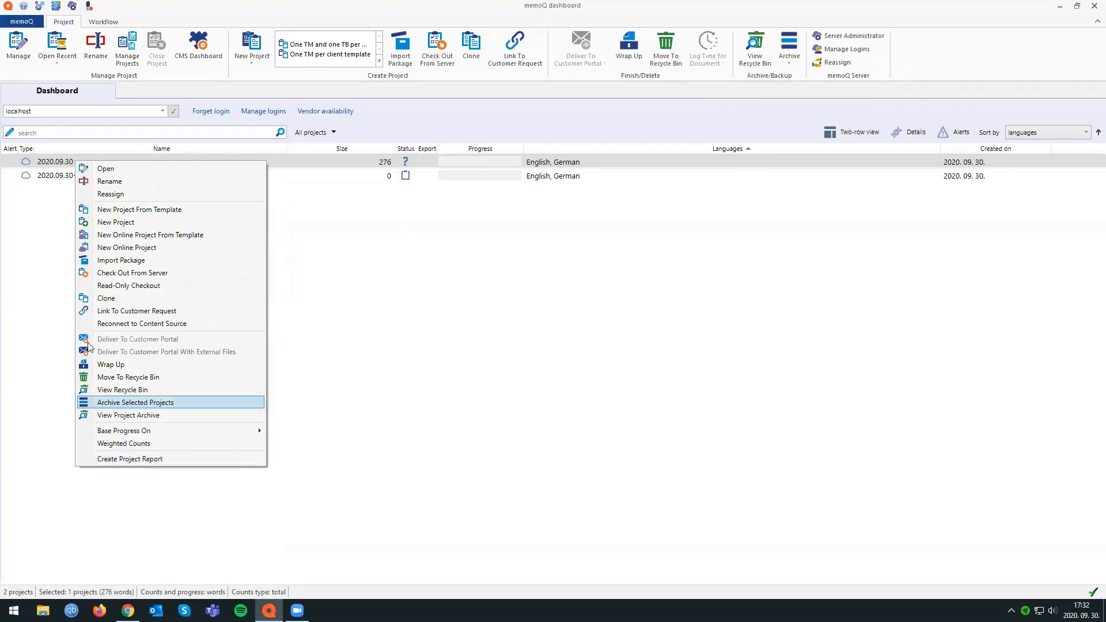
pyautogui.click(40, 165)
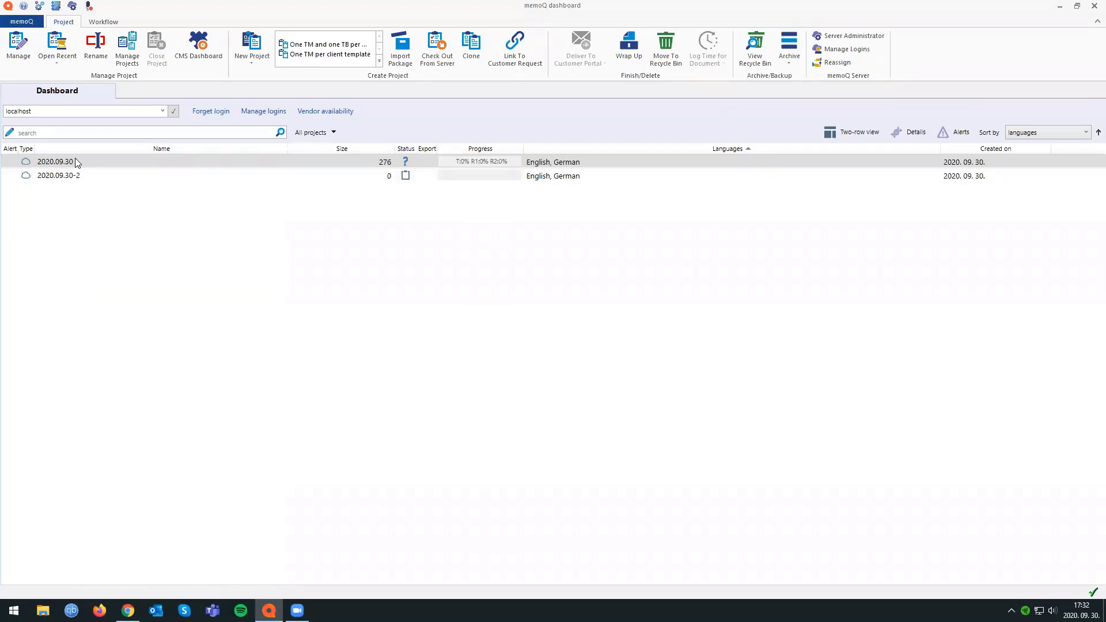
# Open project 2020.09.30, look over the report types it offers, and close the project window.
pyautogui.doubleClick(75, 159)
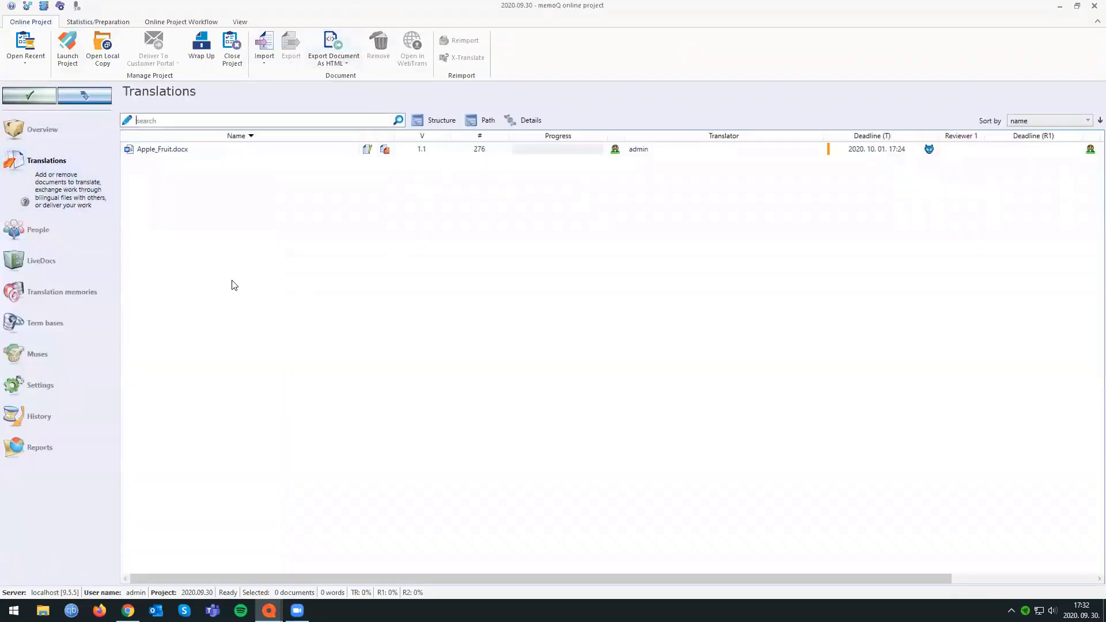
pyautogui.click(54, 449)
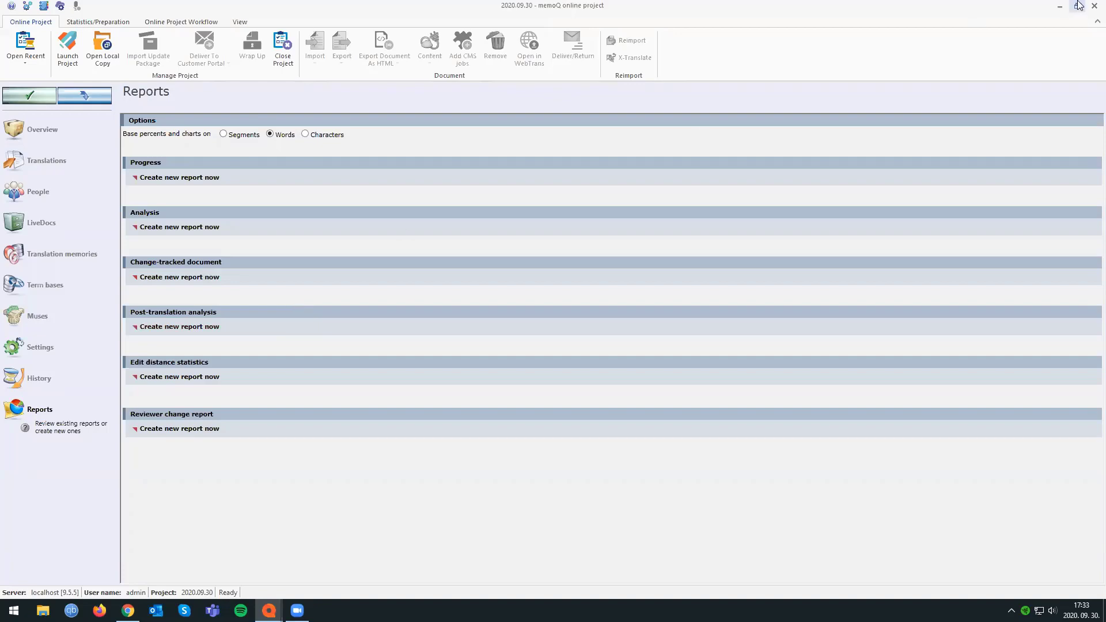
pyautogui.click(1094, 6)
# Switch the dashboard to weighted counts and check the option and the size of project 2020.09.30.
pyautogui.rightClick(59, 160)
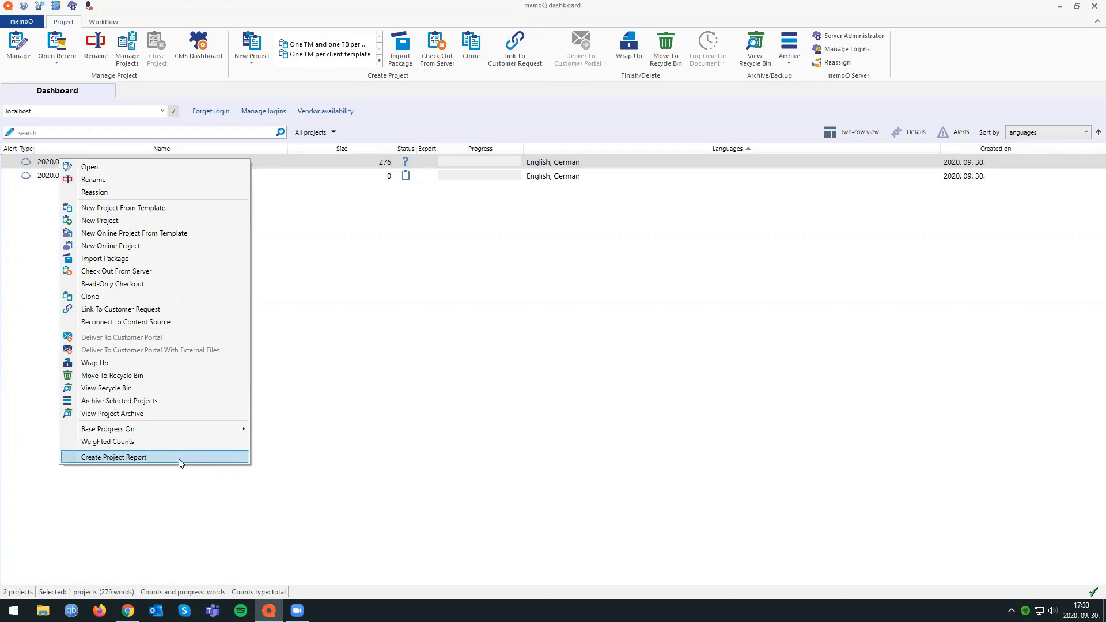
pyautogui.click(148, 444)
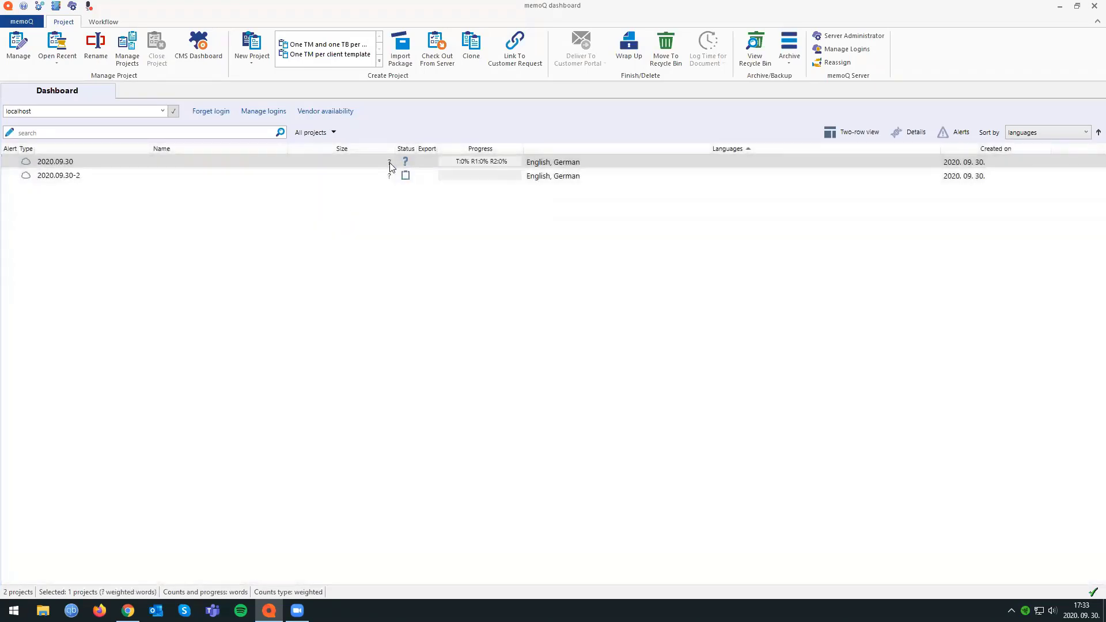
pyautogui.click(385, 192)
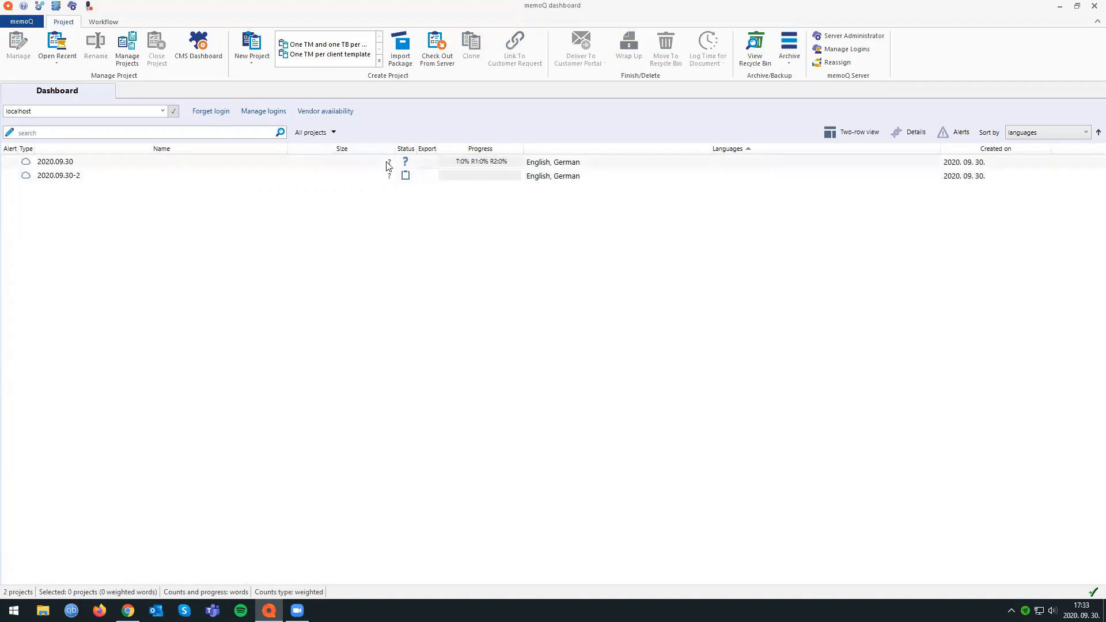
pyautogui.rightClick(50, 165)
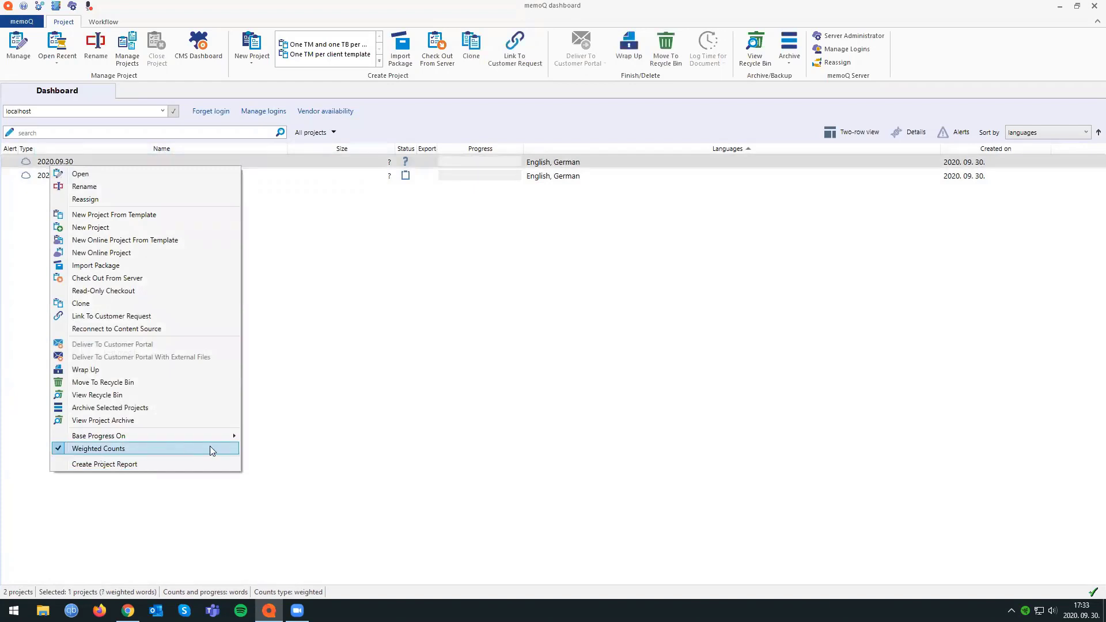
pyautogui.click(389, 163)
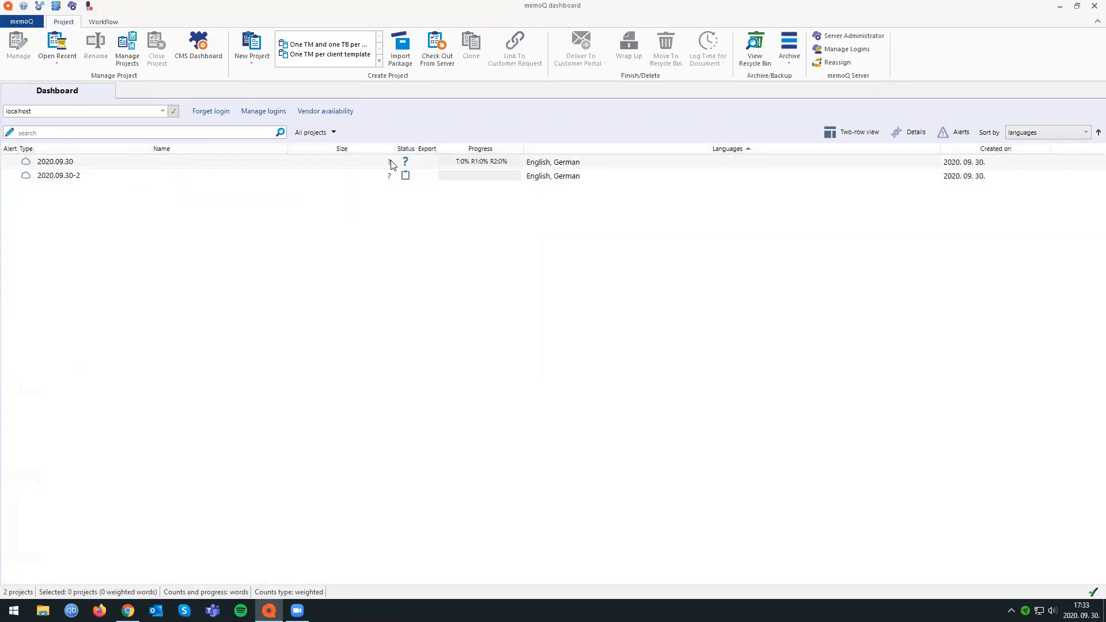
pyautogui.doubleClick(87, 165)
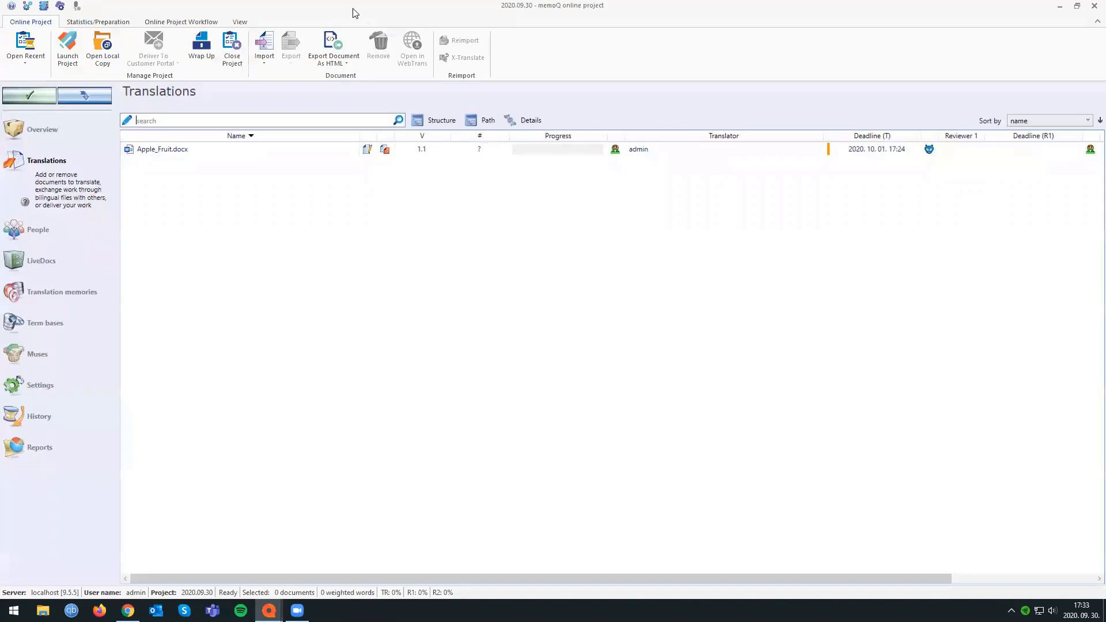
# Calculate the statistics for Apple_Fruit.docx in project 2020.09.30 with weighted counts shown, and close the Statistics window.
pyautogui.moveTo(353, 8); pyautogui.dragTo(763, 23)
pyautogui.click(640, 166)
pyautogui.rightClick(648, 165)
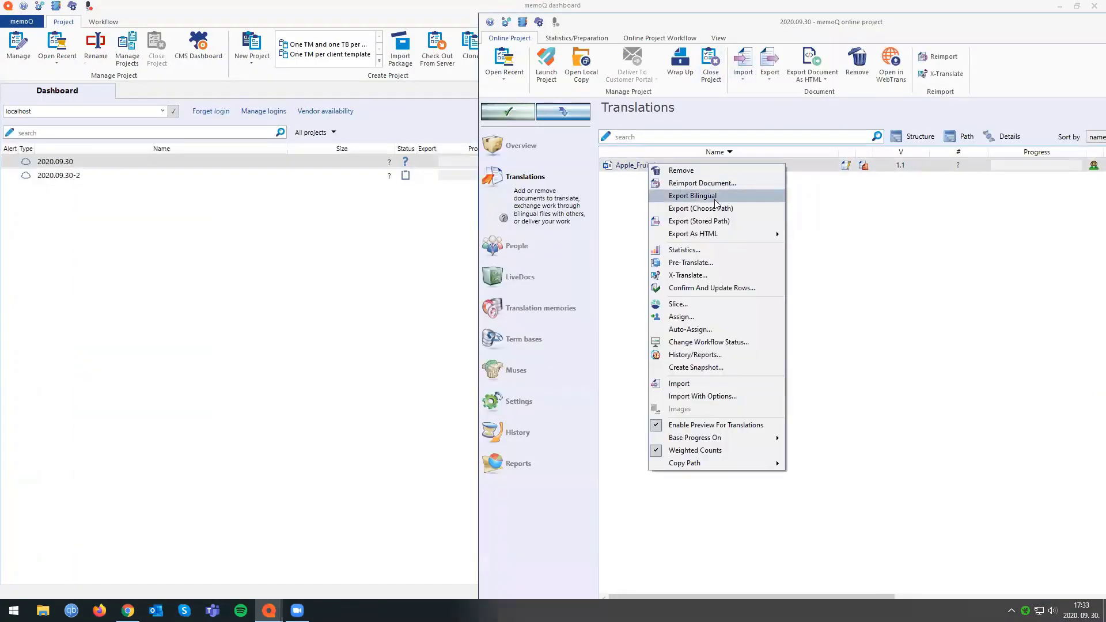
pyautogui.click(697, 252)
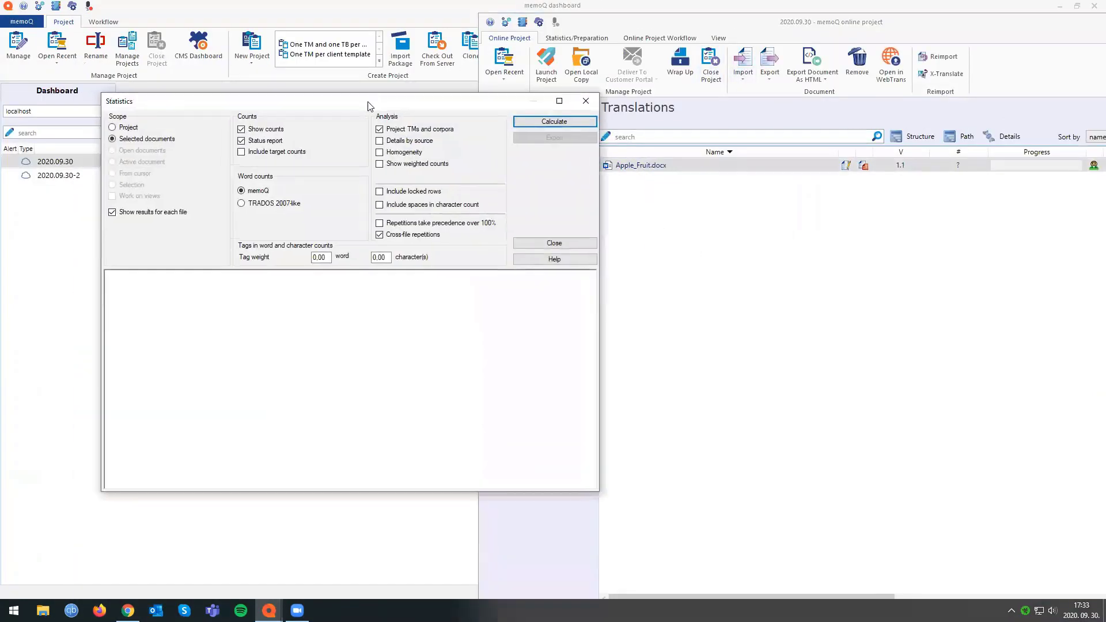
pyautogui.moveTo(397, 106); pyautogui.dragTo(807, 103)
pyautogui.click(837, 163)
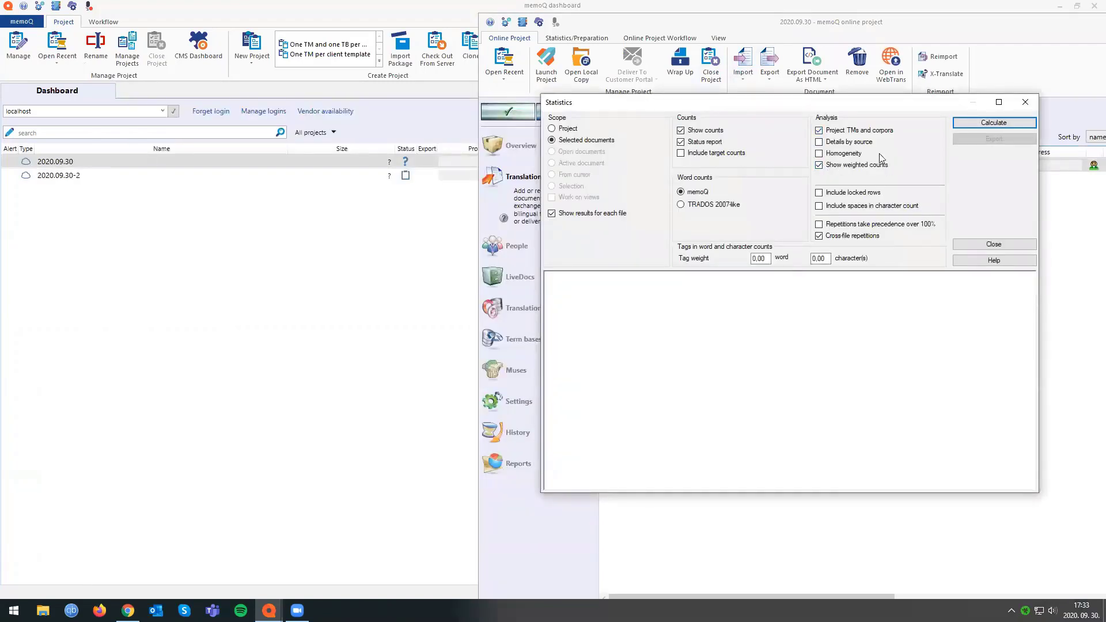
pyautogui.click(994, 123)
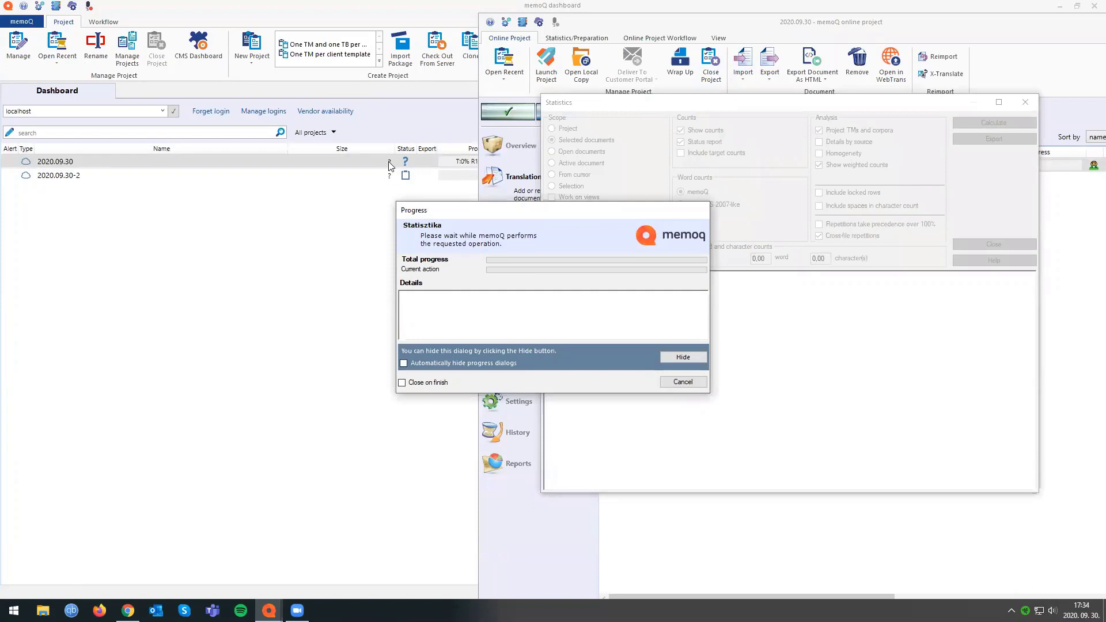
pyautogui.click(688, 383)
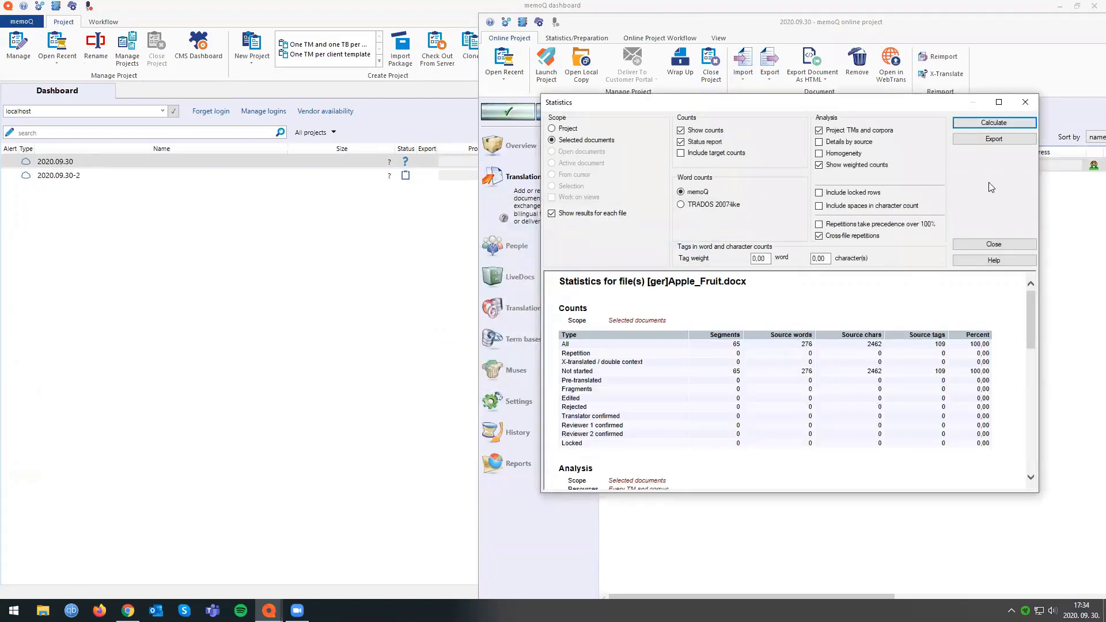
pyautogui.click(1025, 103)
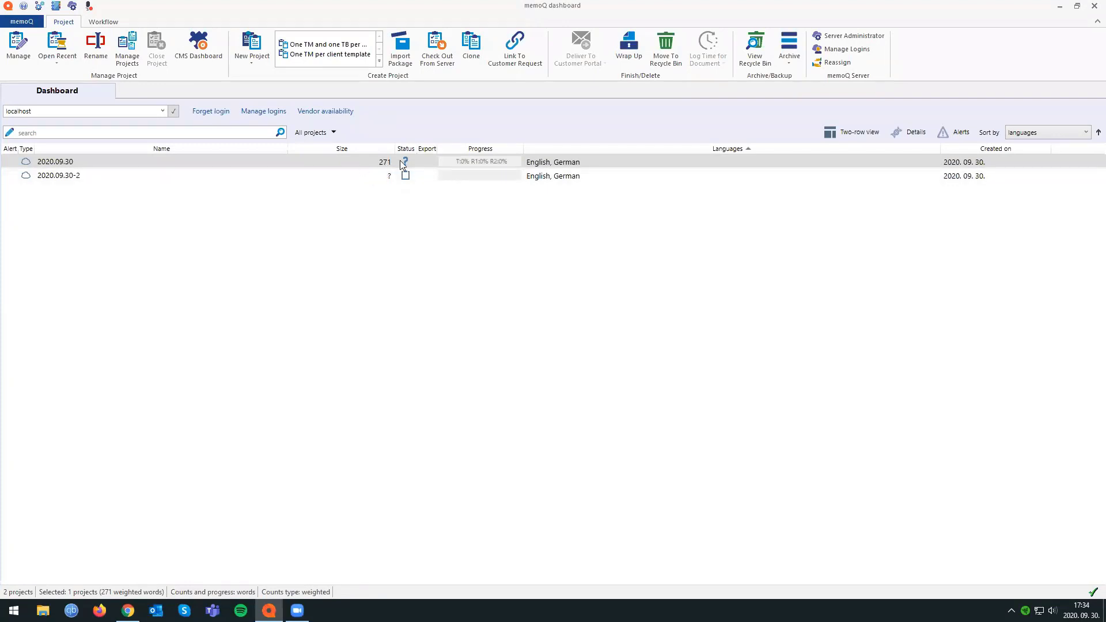
# Turn off weighted counts on the dashboard.
pyautogui.rightClick(265, 208)
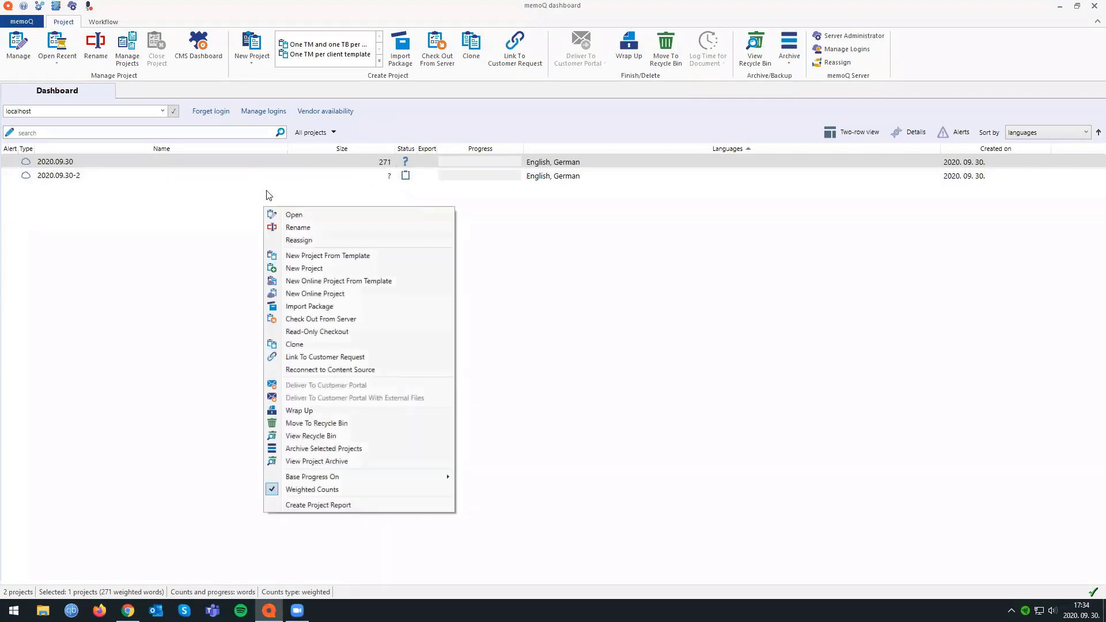
pyautogui.click(319, 491)
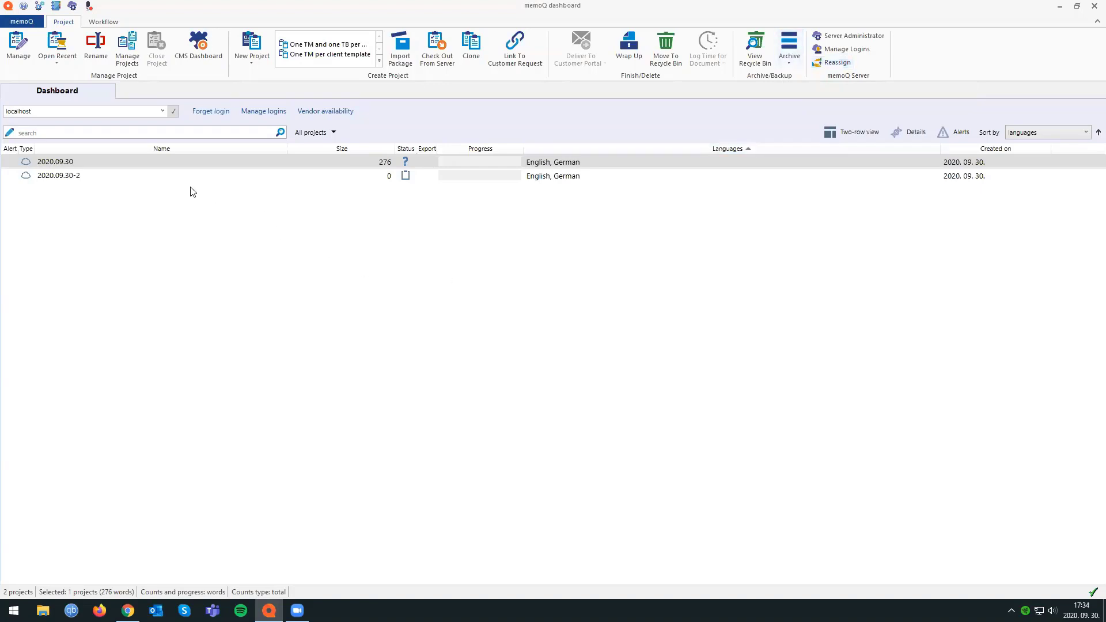
# Assign user test as translator of Apple_Fruit.docx in project 2020.09.30, apply the change, and reopen the project to check the assignment.
pyautogui.click(96, 171)
pyautogui.doubleClick(92, 163)
pyautogui.click(824, 167)
pyautogui.click(884, 168)
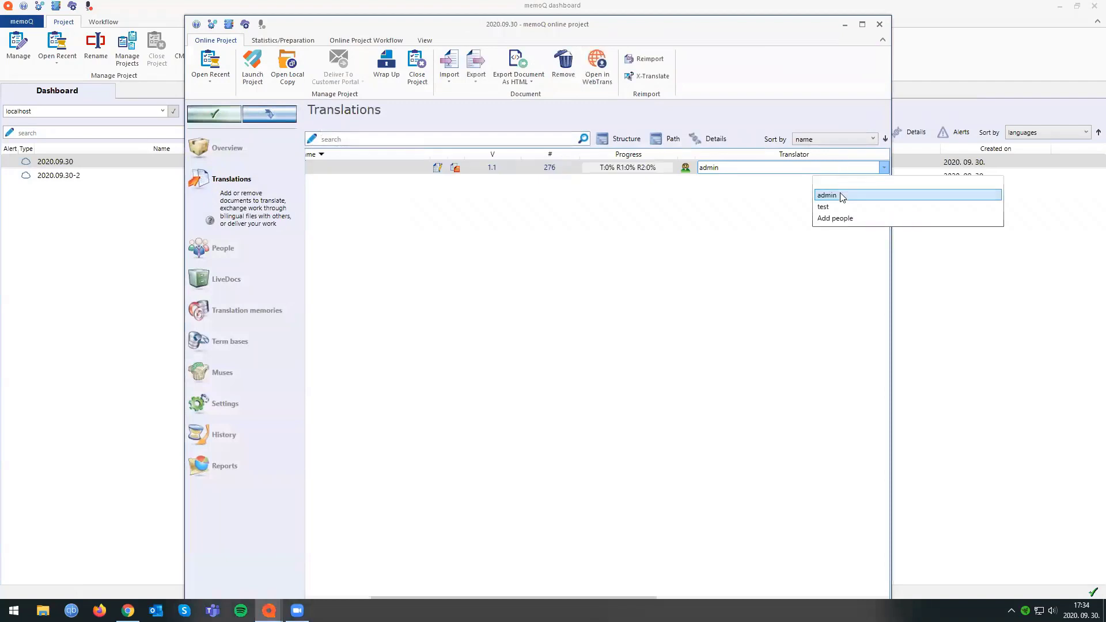
pyautogui.click(832, 205)
pyautogui.click(219, 114)
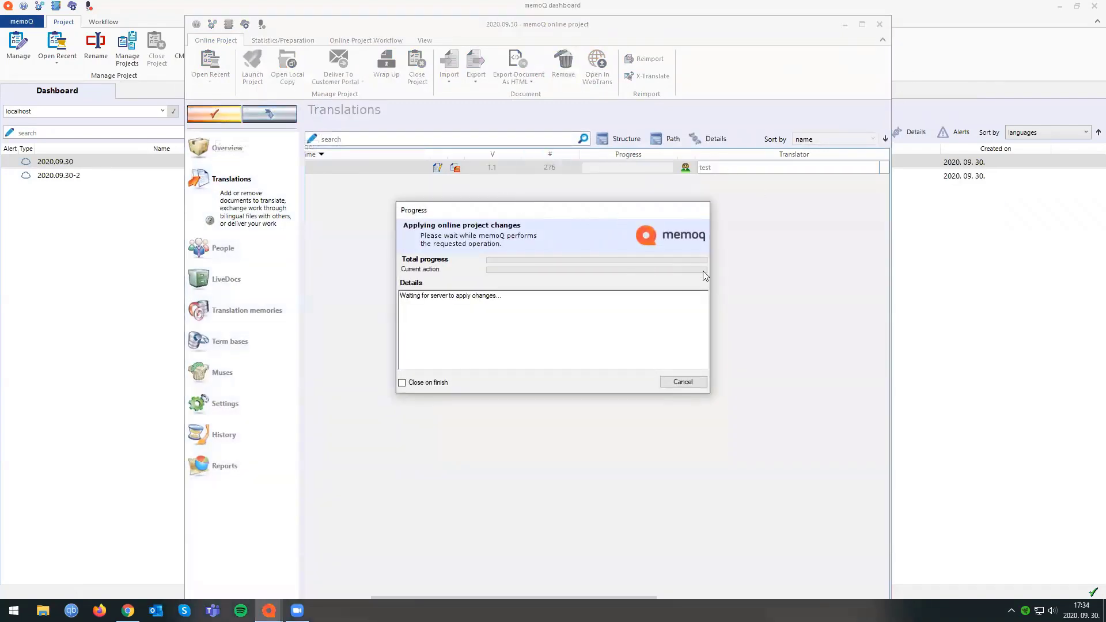
pyautogui.click(691, 383)
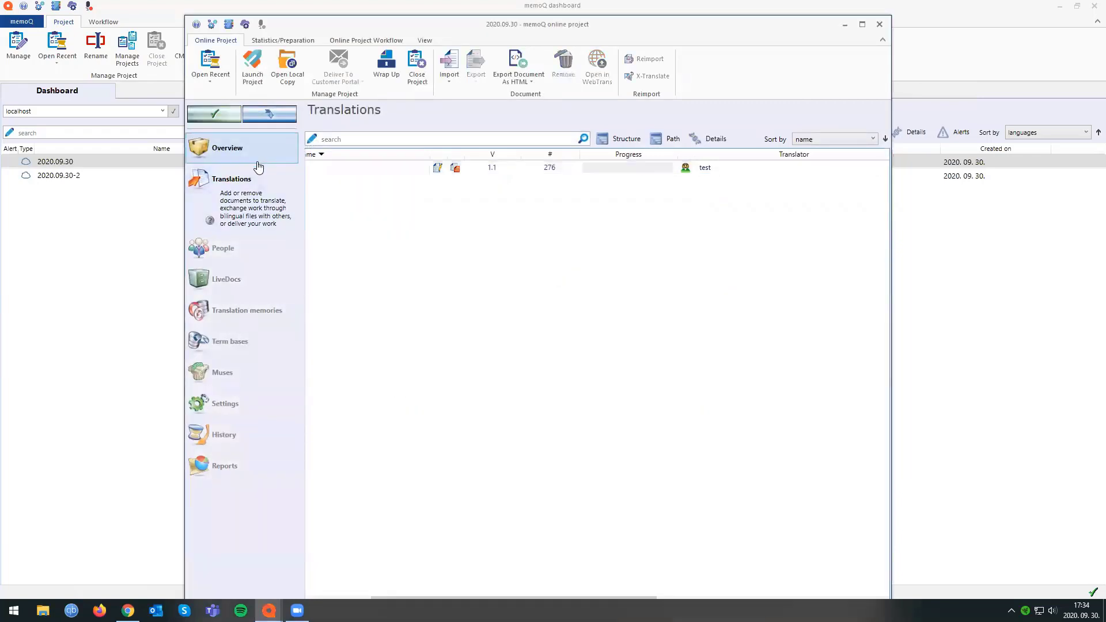
pyautogui.click(880, 25)
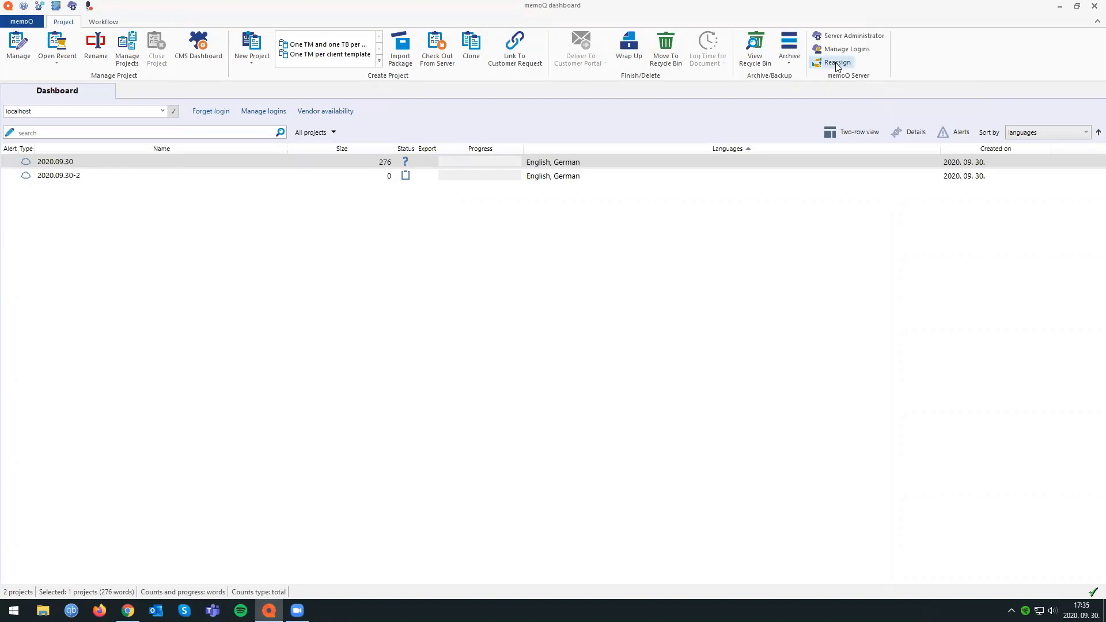
pyautogui.doubleClick(110, 164)
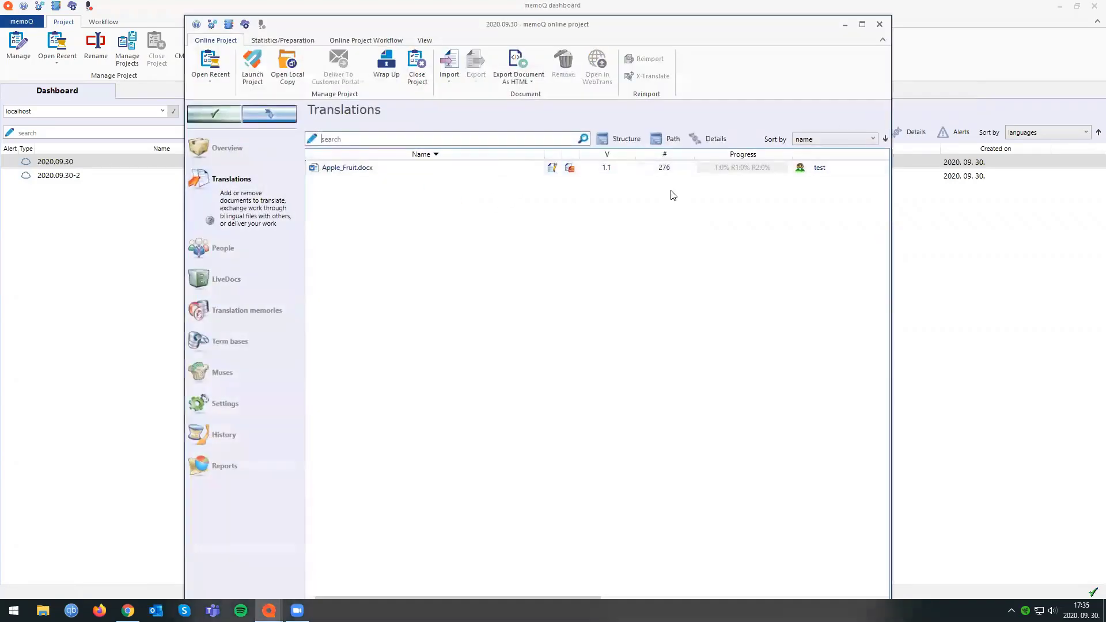
pyautogui.click(880, 24)
# Reassign the Translator role in project 2020.09.30 from user test to admin.
pyautogui.click(837, 61)
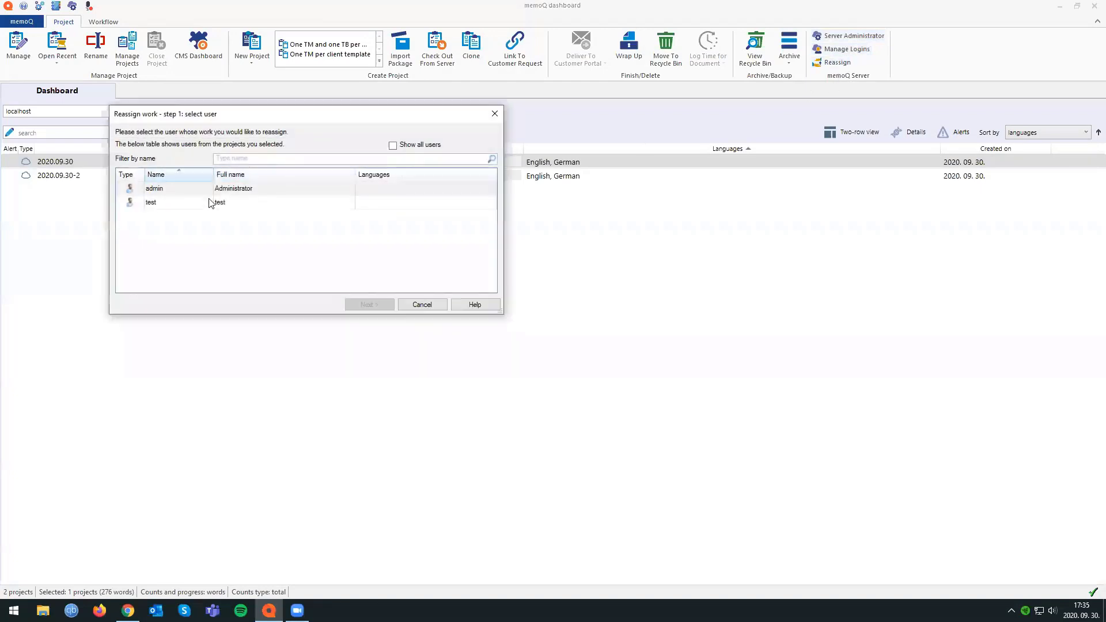
pyautogui.click(150, 204)
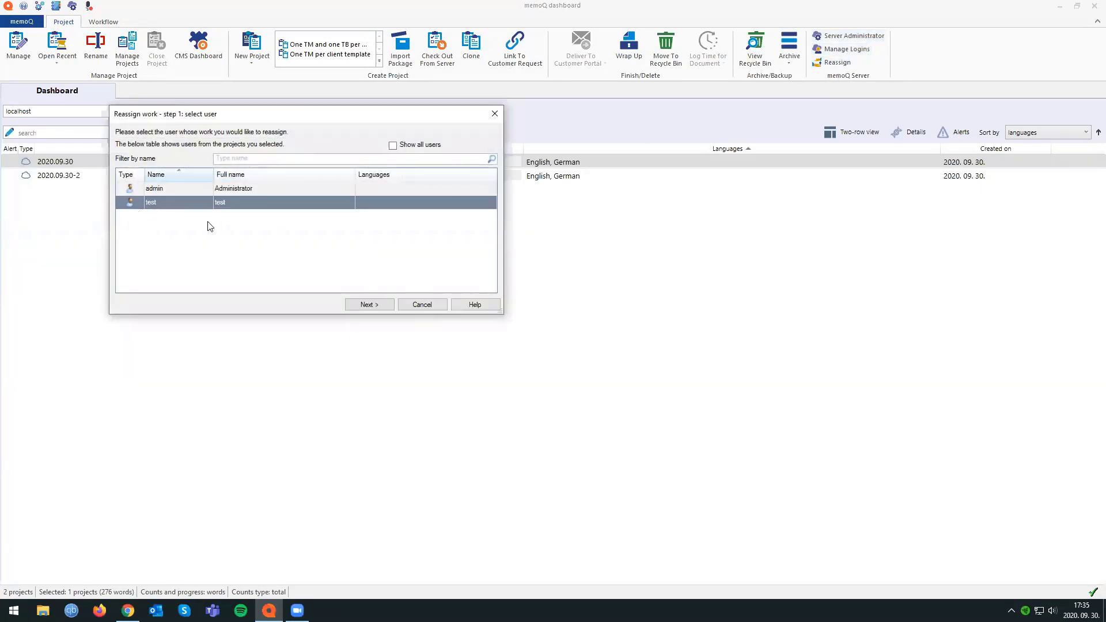
pyautogui.click(367, 304)
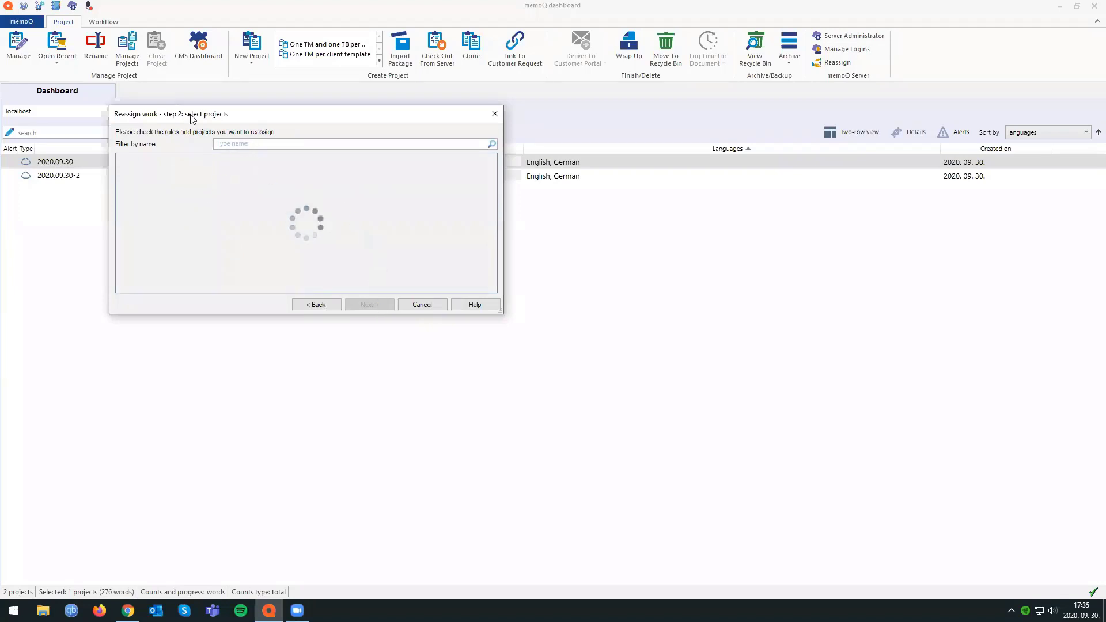
pyautogui.moveTo(192, 118); pyautogui.dragTo(400, 152)
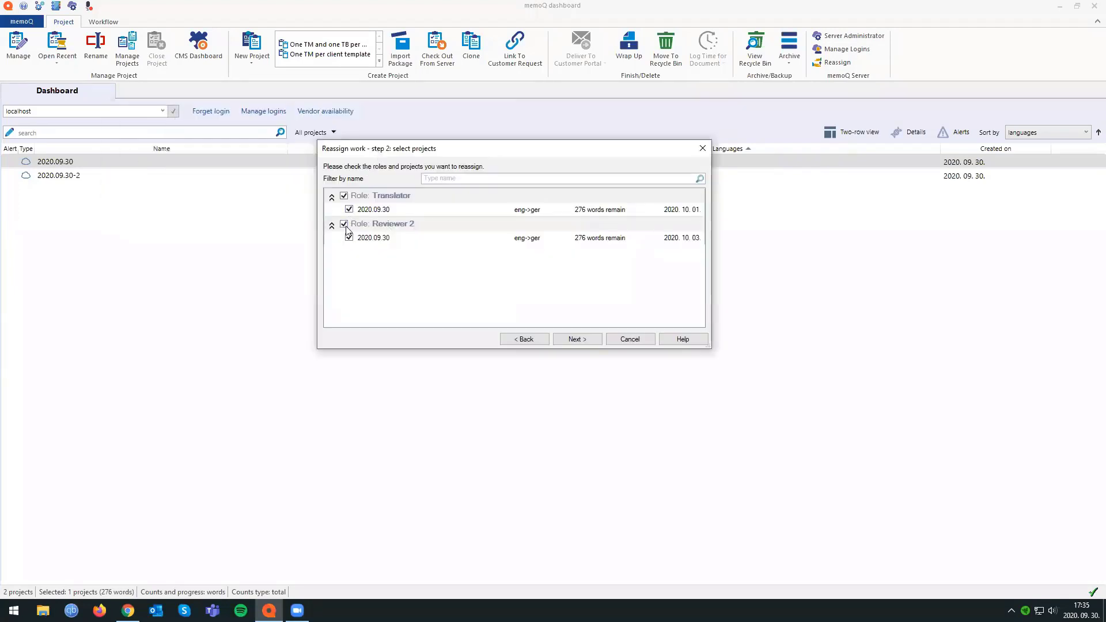
pyautogui.click(576, 340)
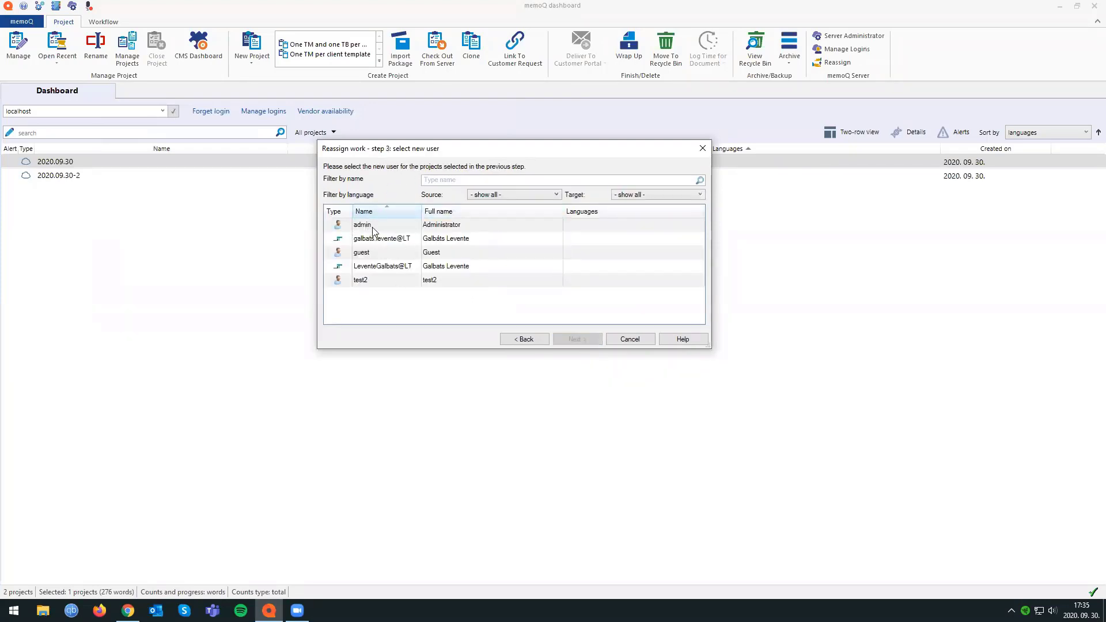
pyautogui.click(364, 225)
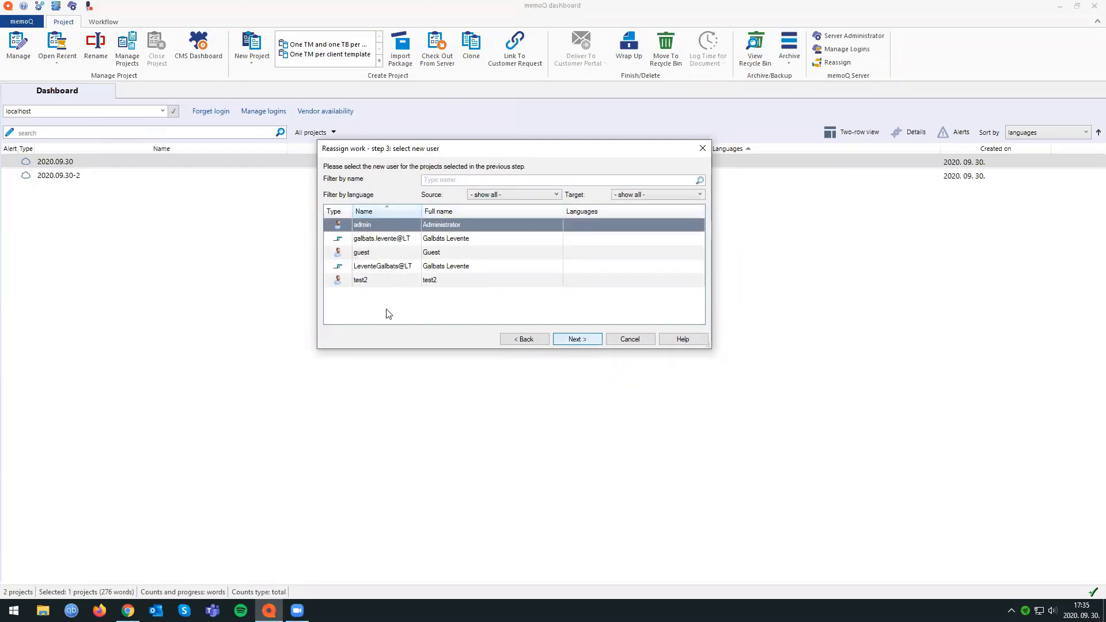
pyautogui.click(576, 339)
pyautogui.click(583, 341)
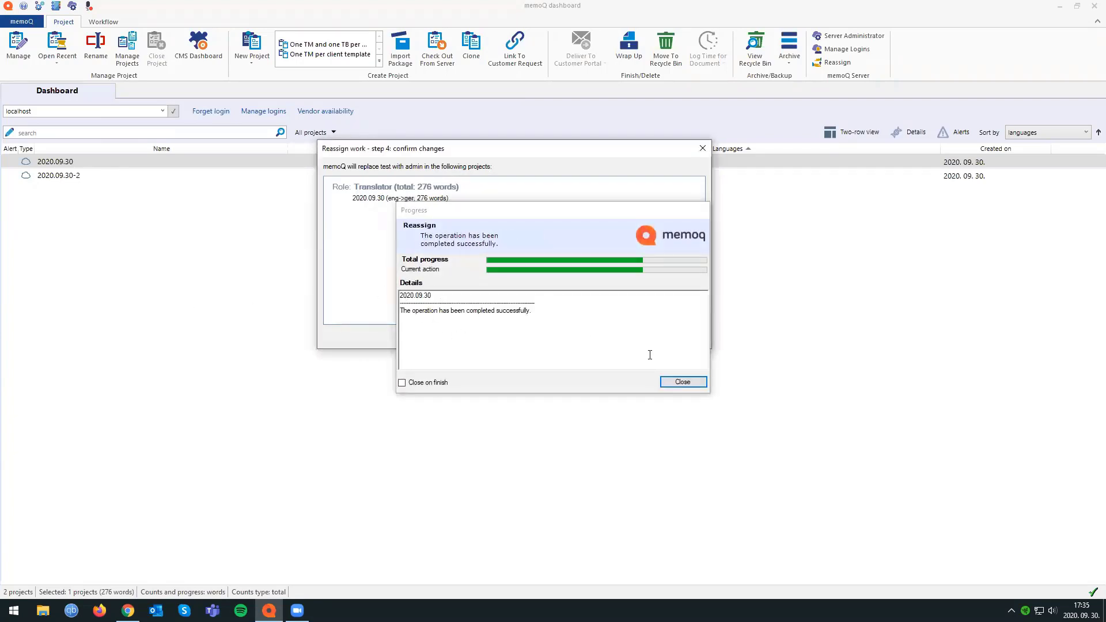
pyautogui.click(683, 382)
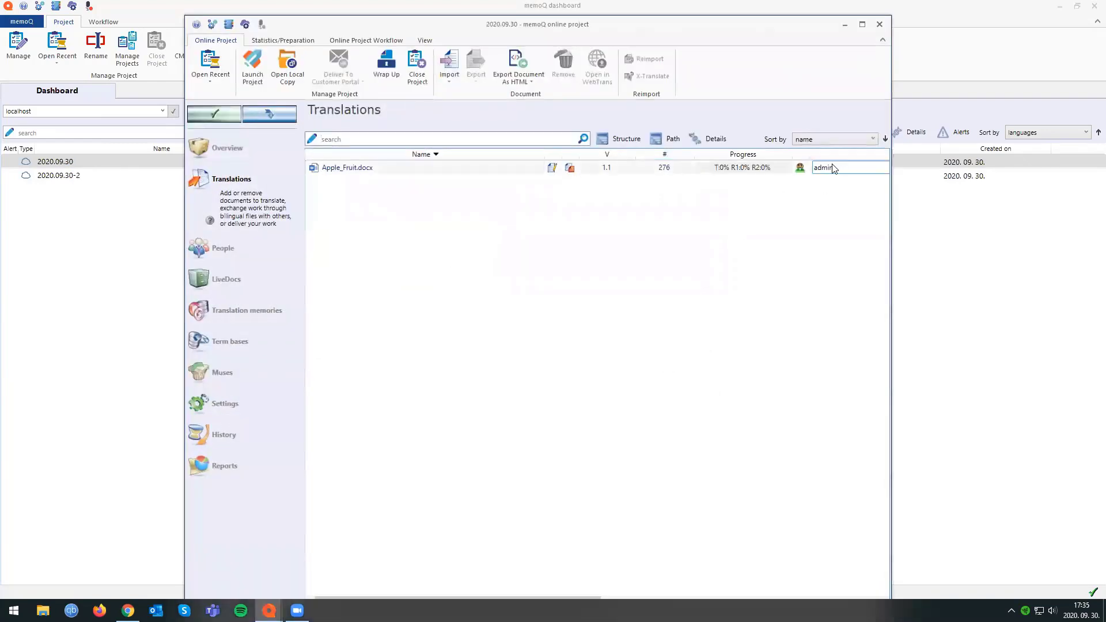
# Check the translator of Apple_Fruit.docx, close the project window, and look over the actions available for project 2020.09.30.
pyautogui.moveTo(893, 190); pyautogui.dragTo(1014, 192)
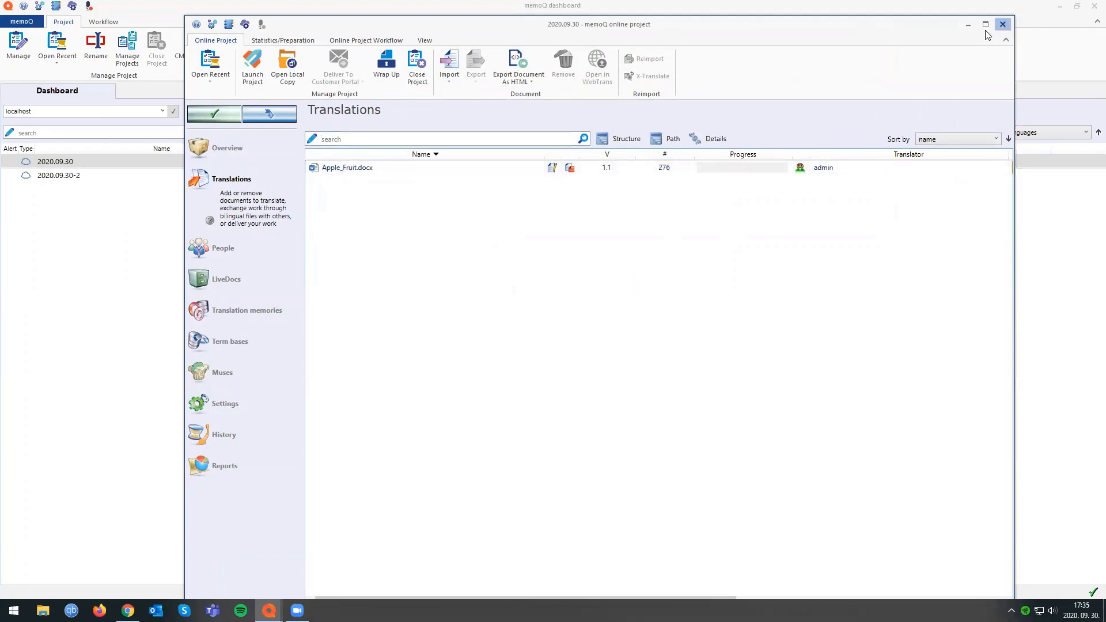
pyautogui.click(1003, 25)
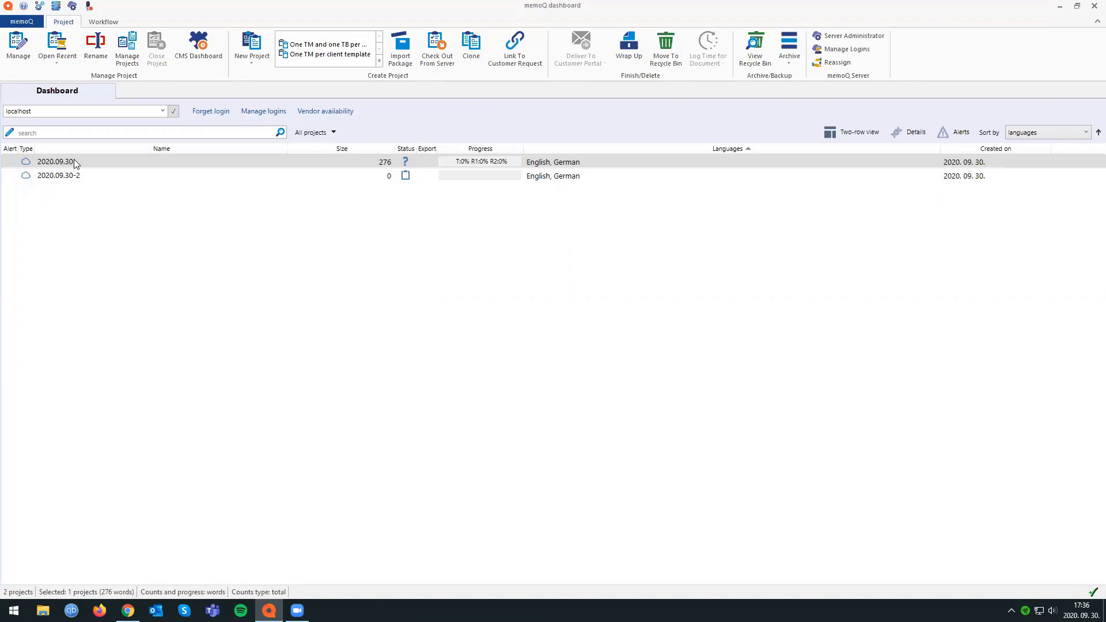
pyautogui.rightClick(74, 159)
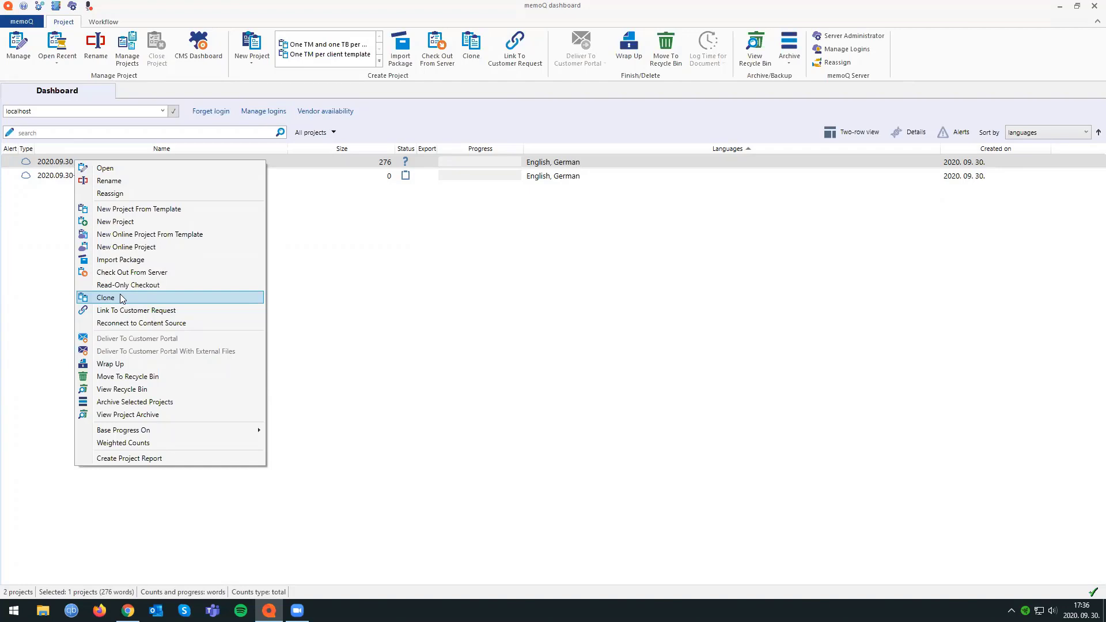
pyautogui.click(352, 226)
# Search the dashboard for project 2020.09.30-2 and clear the search.
pyautogui.click(140, 133)
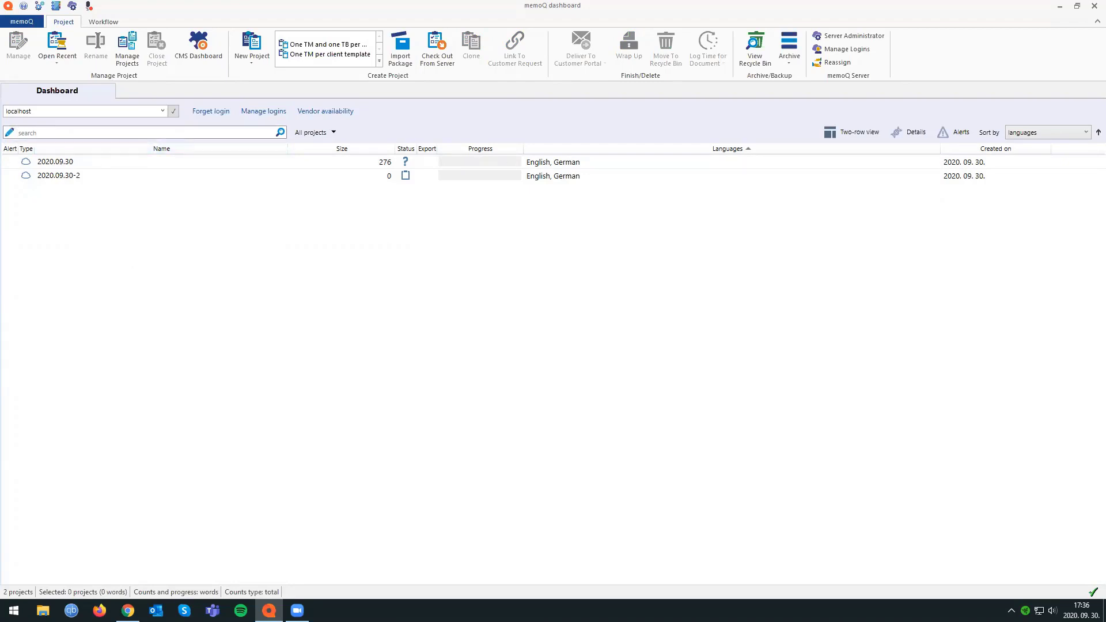
pyautogui.write('2020.09.30')
pyautogui.press('Return')
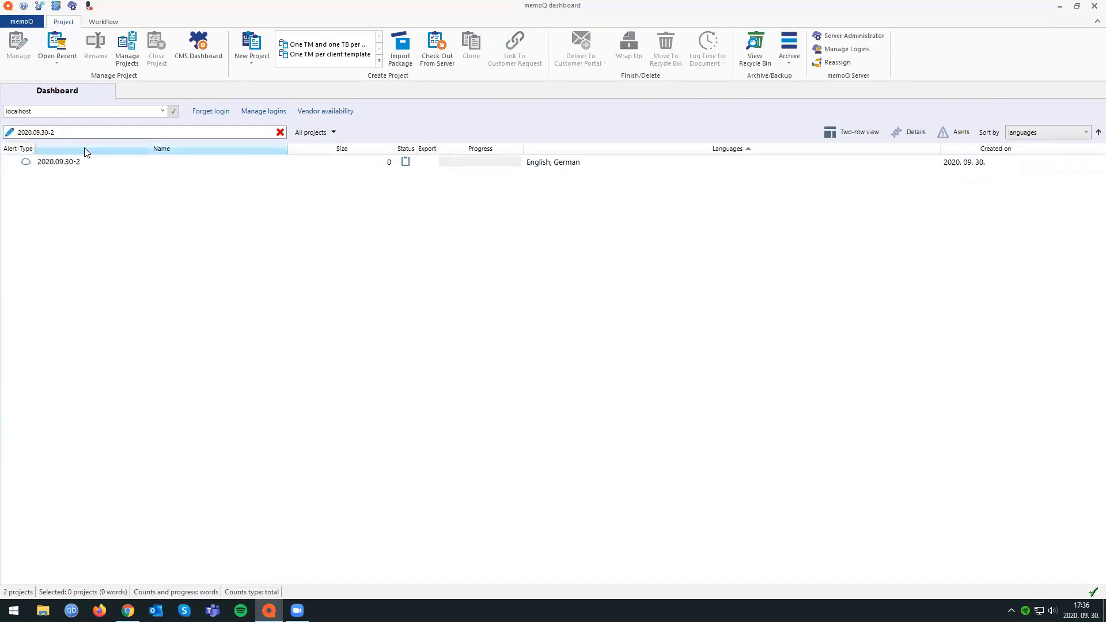
pyautogui.click(280, 132)
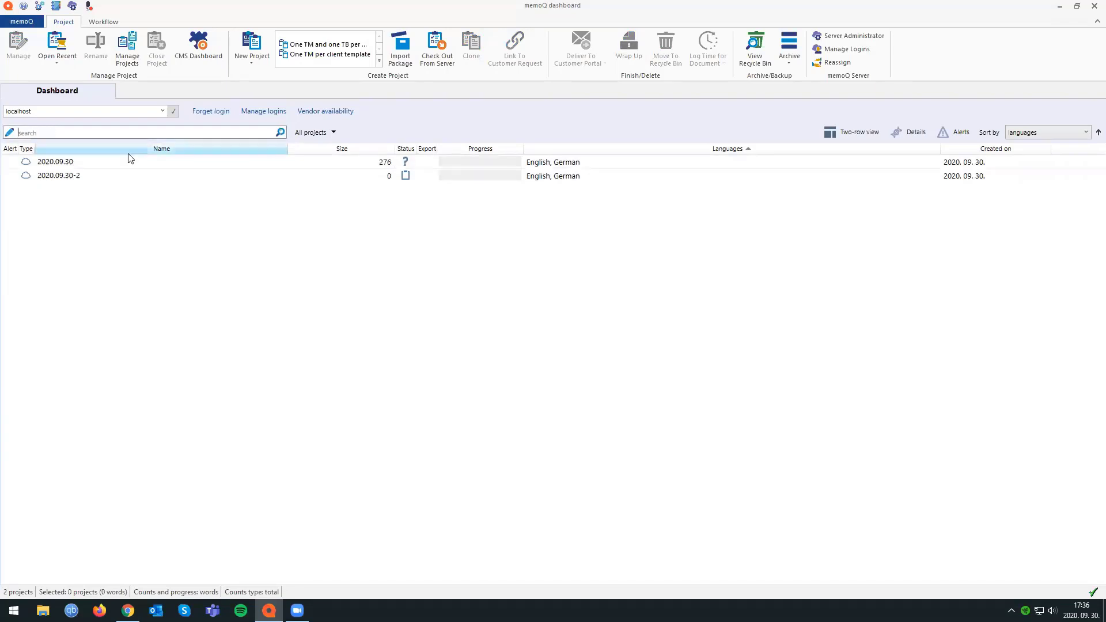
# Open the dashboard's filter editor and add a criterion on the Client field with the value empty.
pyautogui.click(9, 134)
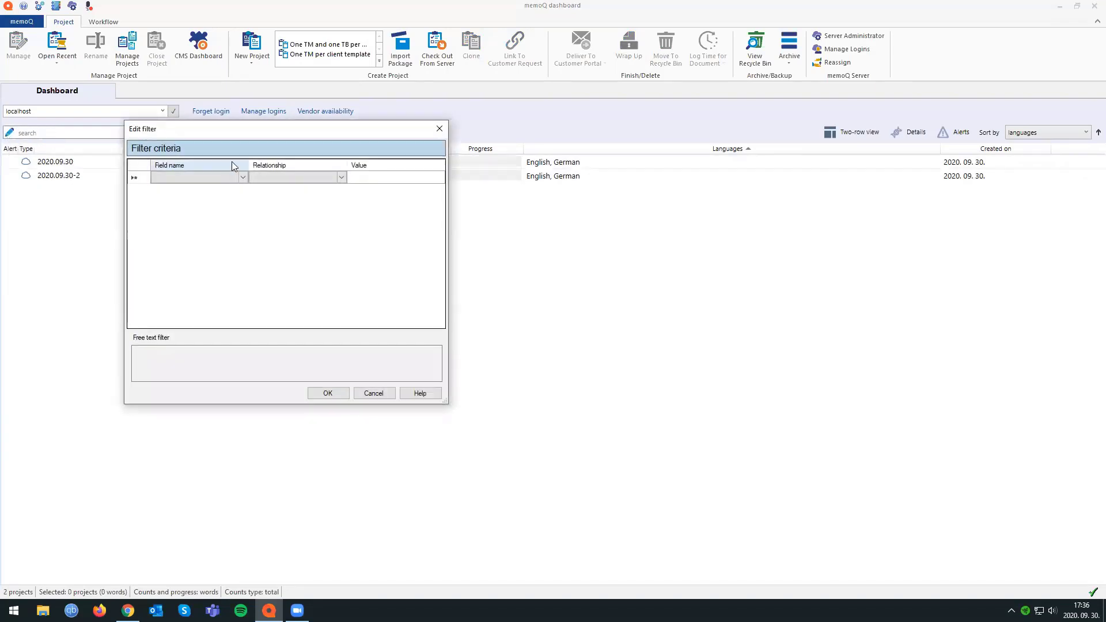
pyautogui.click(306, 256)
pyautogui.click(306, 255)
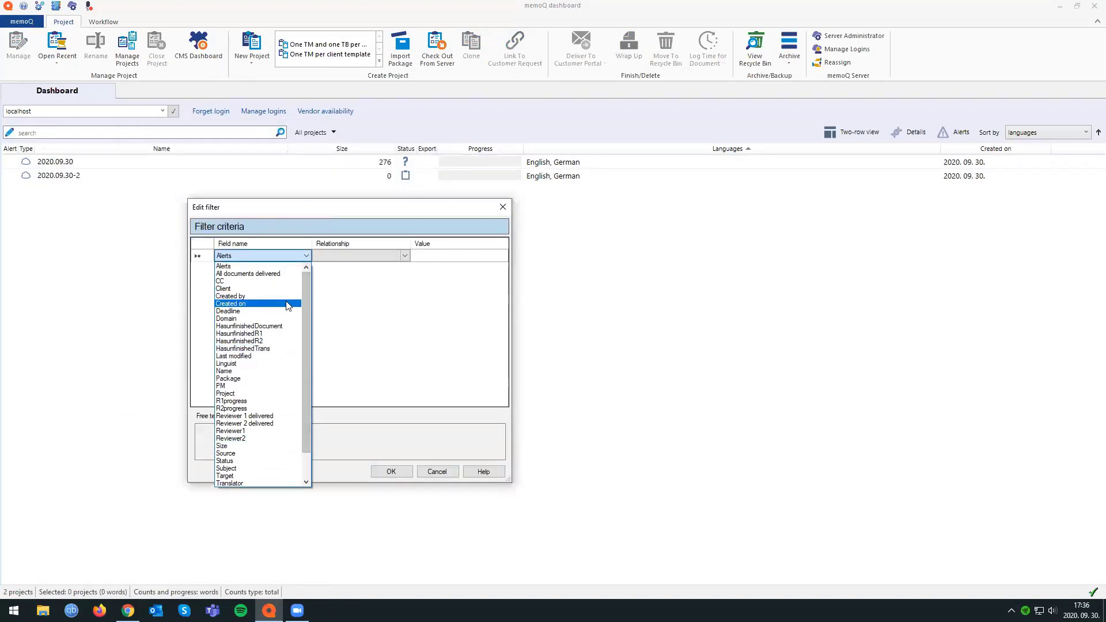
pyautogui.click(249, 288)
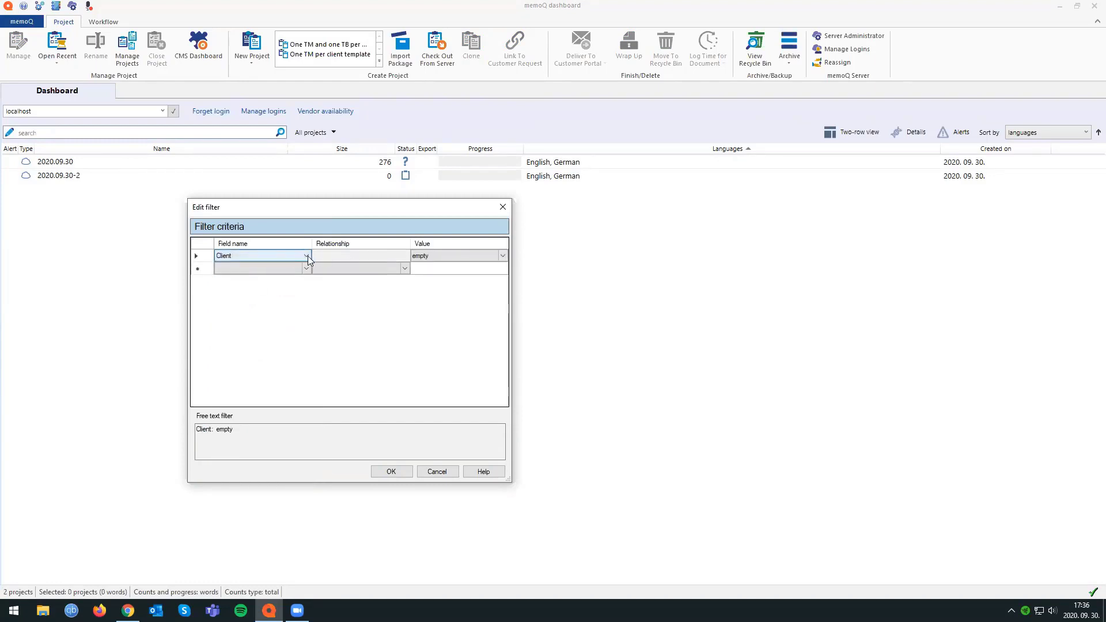
pyautogui.click(445, 256)
pyautogui.click(444, 256)
pyautogui.click(445, 259)
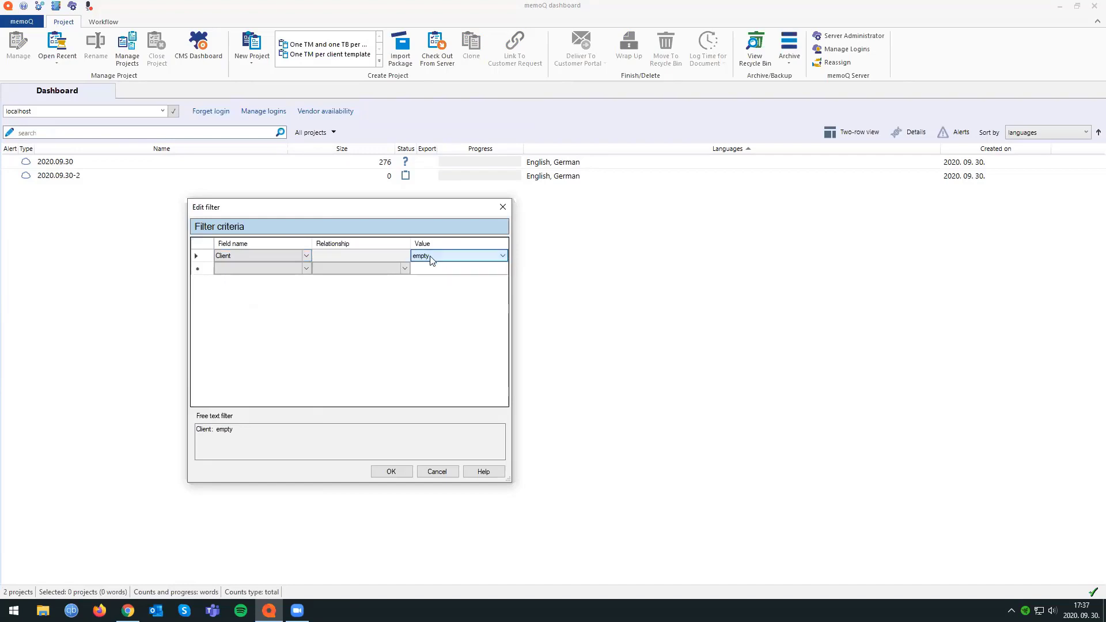
# Try a dashboard filter criterion where Translator contains admin, look over the other available fields, and close the filter editor without applying it.
pyautogui.click(306, 256)
pyautogui.moveTo(309, 304); pyautogui.dragTo(307, 388)
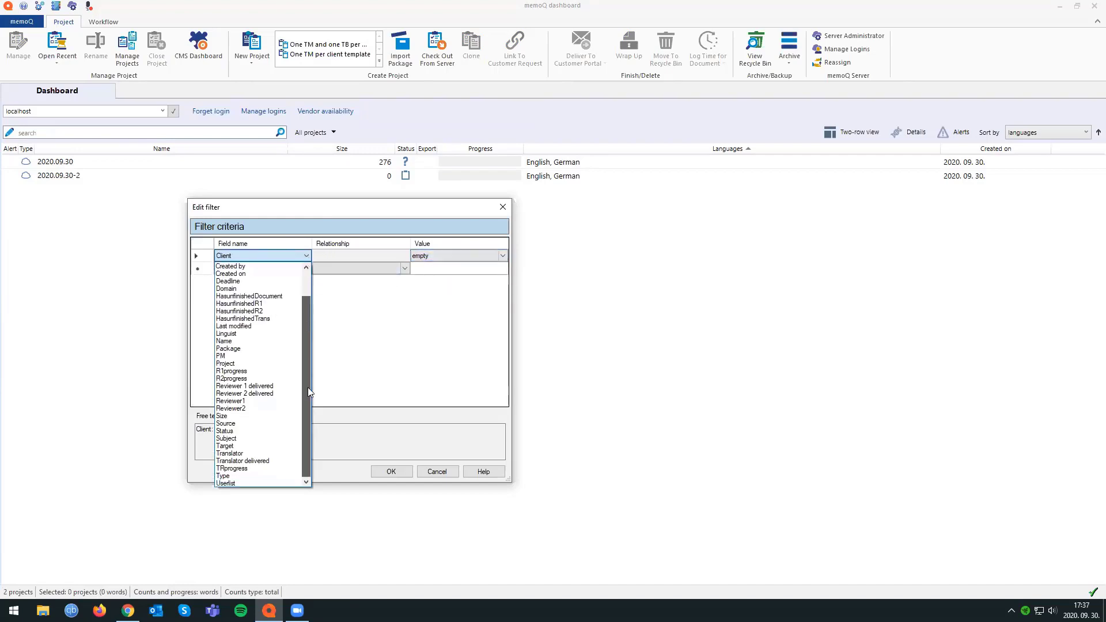
pyautogui.click(277, 455)
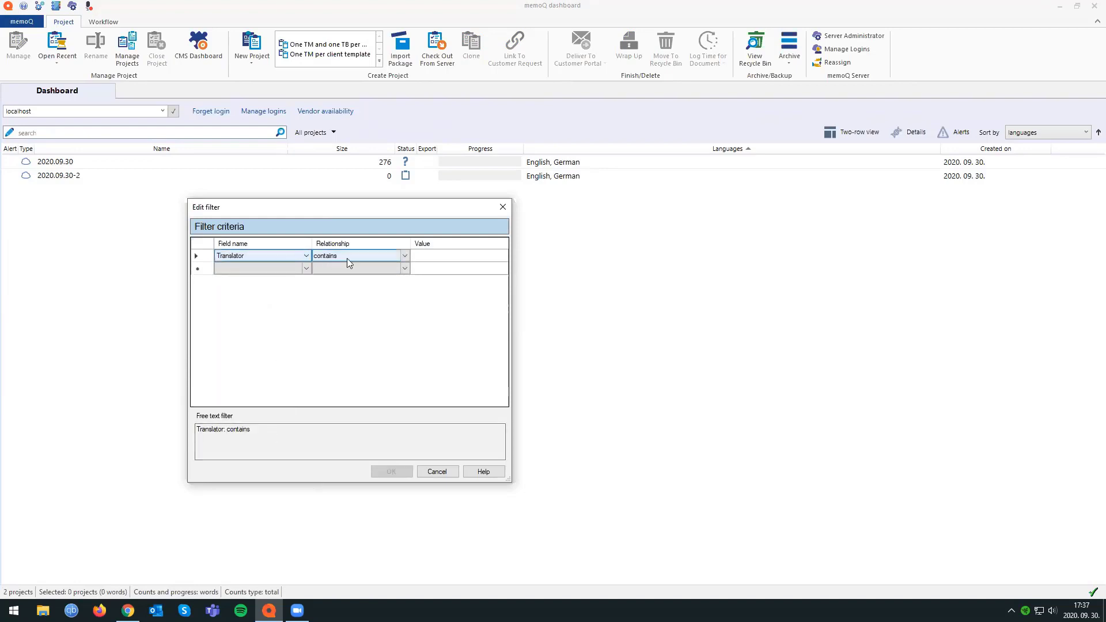
pyautogui.click(402, 256)
pyautogui.click(439, 258)
pyautogui.click(441, 260)
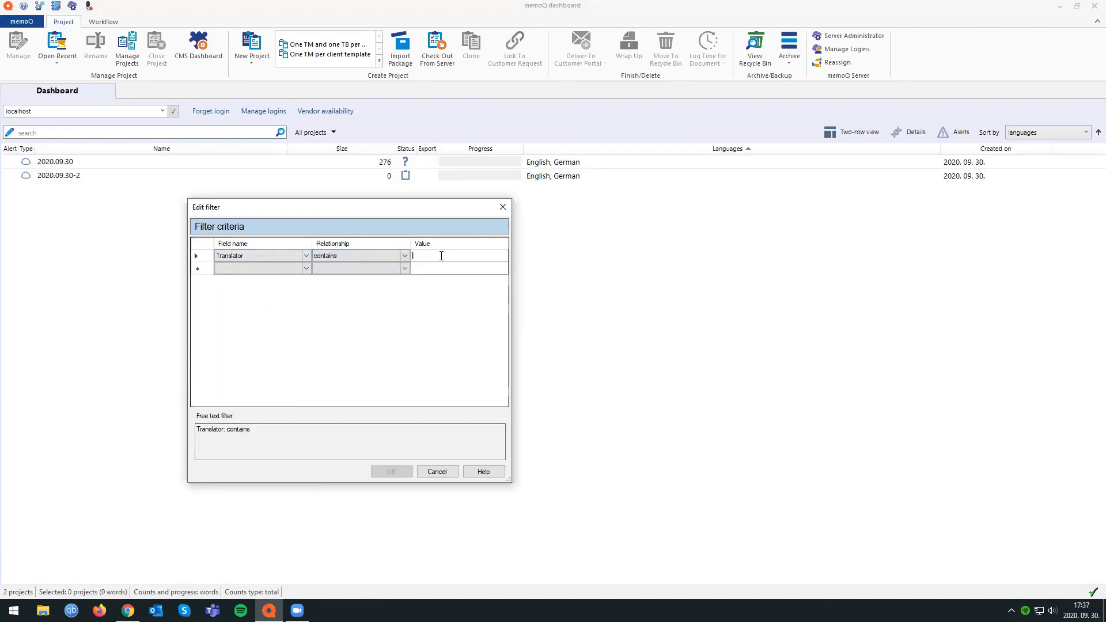
pyautogui.write('admin')
pyautogui.click(289, 255)
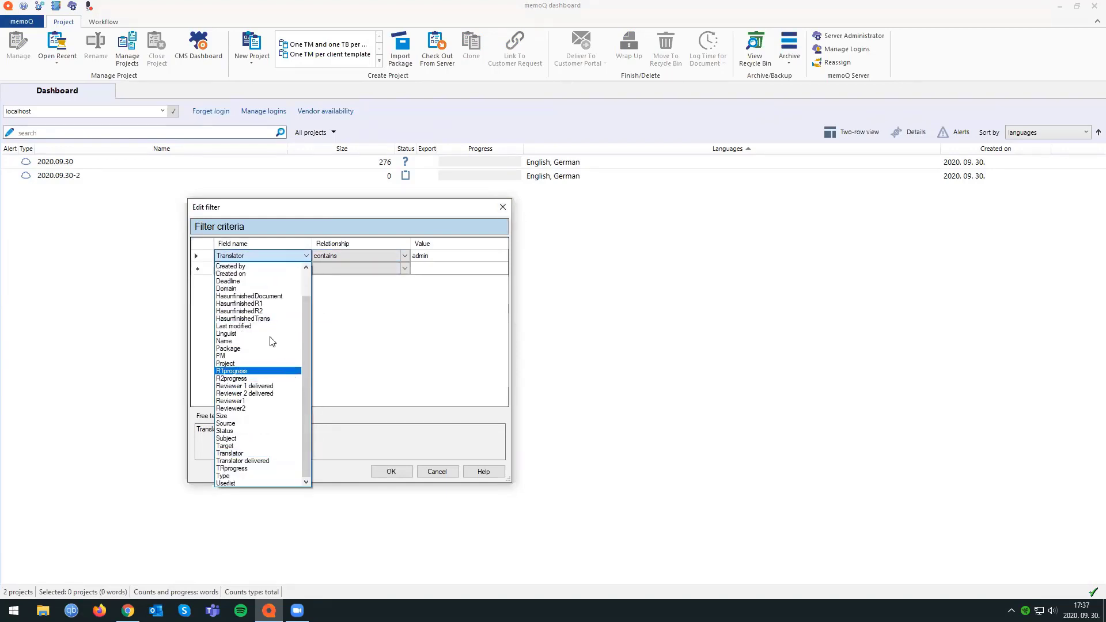
pyautogui.click(503, 206)
pyautogui.click(503, 207)
# Reopen the dashboard's filter editor, switch the criterion to Client with the value empty, and cancel it.
pyautogui.click(10, 133)
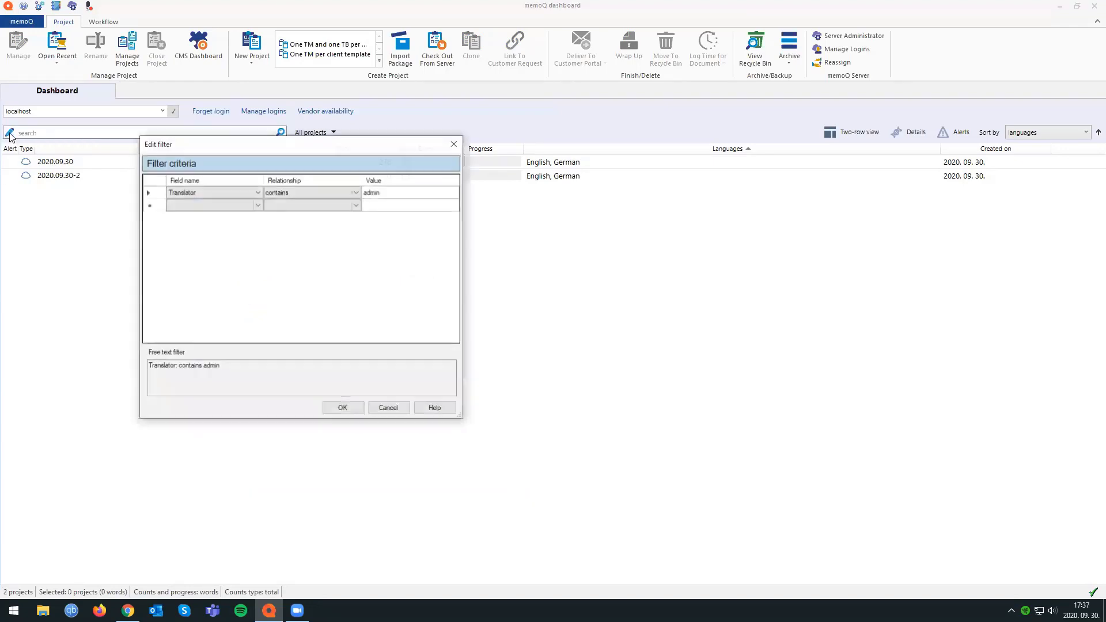
pyautogui.click(241, 192)
pyautogui.click(205, 225)
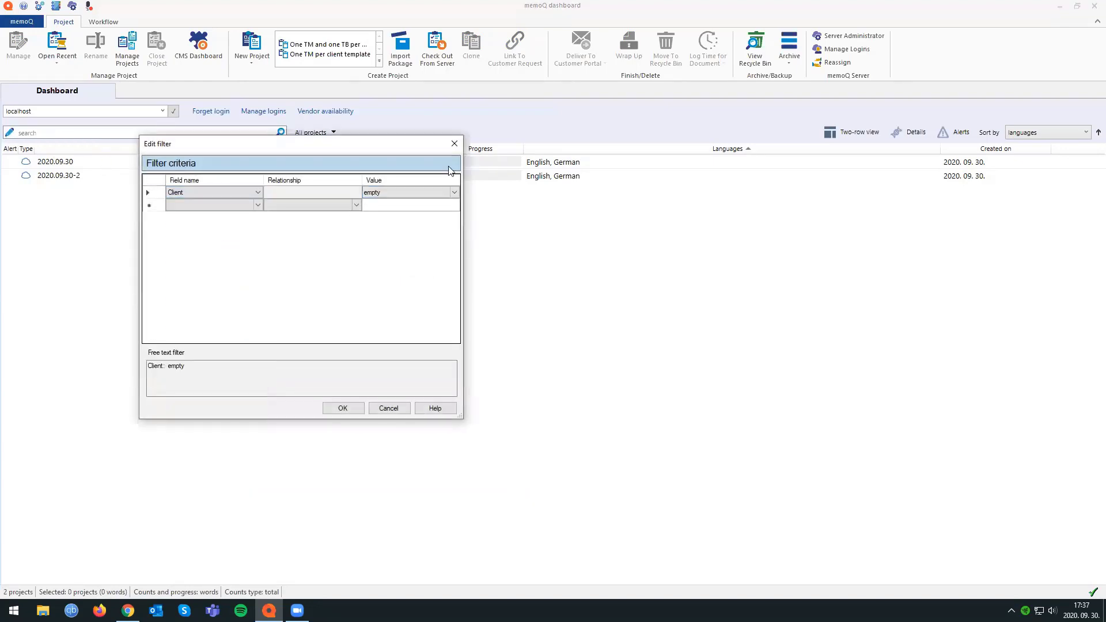
pyautogui.click(405, 193)
pyautogui.click(454, 192)
pyautogui.click(391, 412)
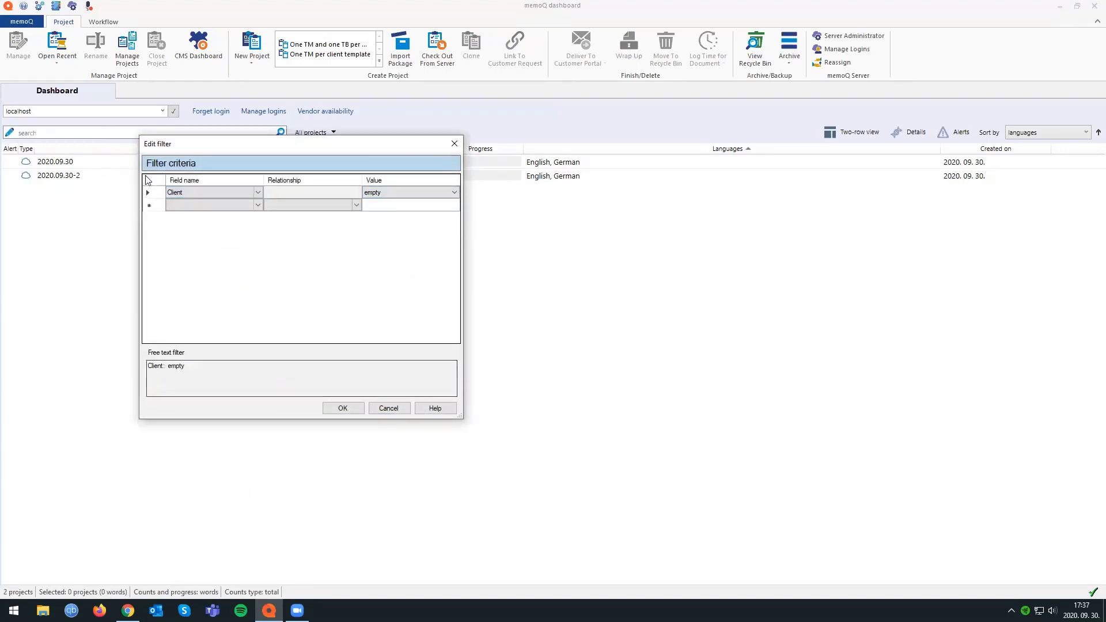
pyautogui.click(397, 410)
# Filter the dashboard with the free-text expression Client: "memoQ", and clear the filter.
pyautogui.click(109, 131)
pyautogui.write('Client: "')
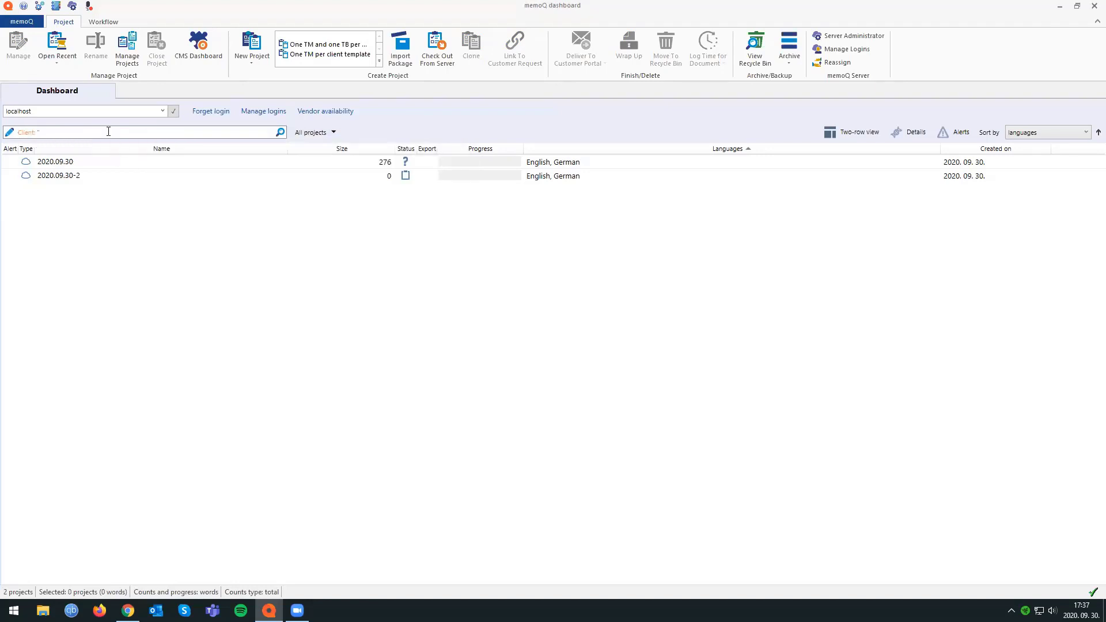
pyautogui.write('memoQ"')
pyautogui.press('Return')
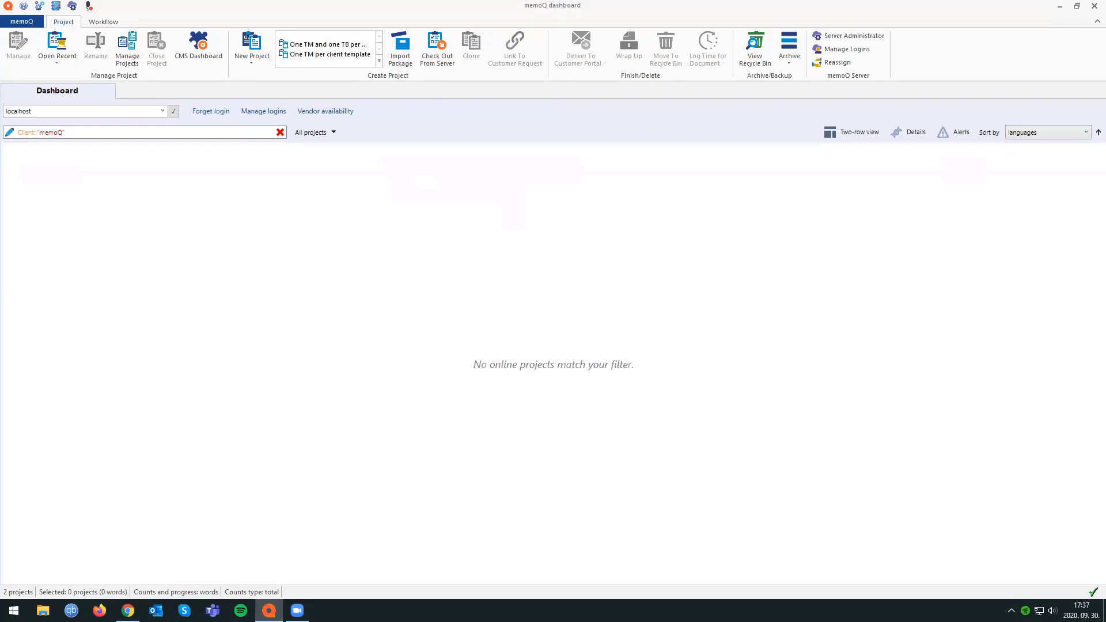
pyautogui.click(280, 132)
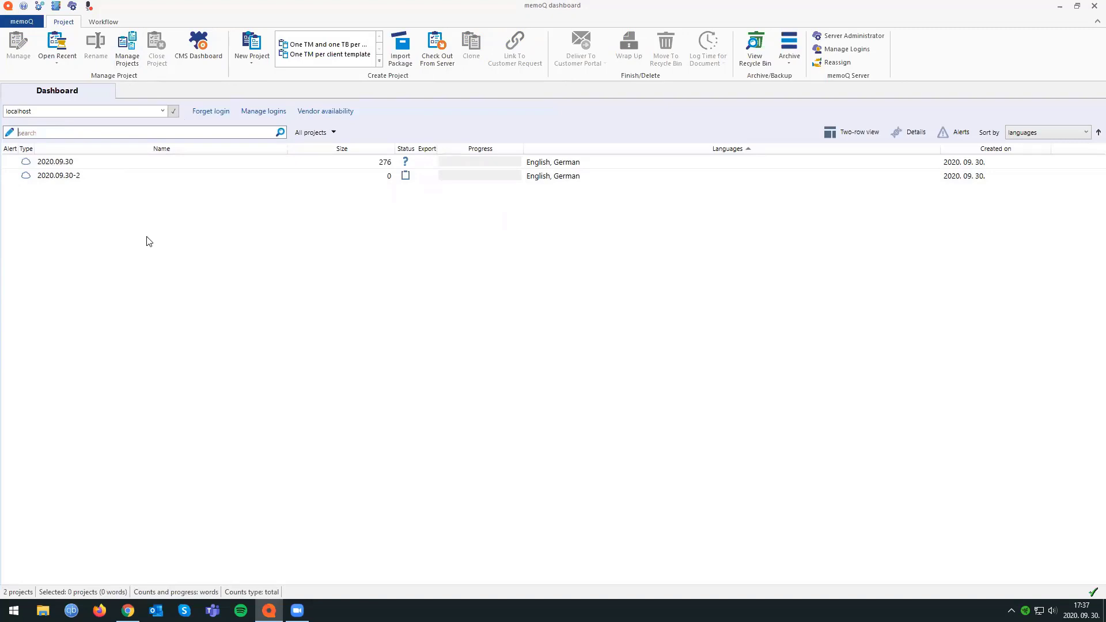
# Export the translation memories 1, 2 and 3 together from the Resource console to the Desktop folder.
pyautogui.click(56, 7)
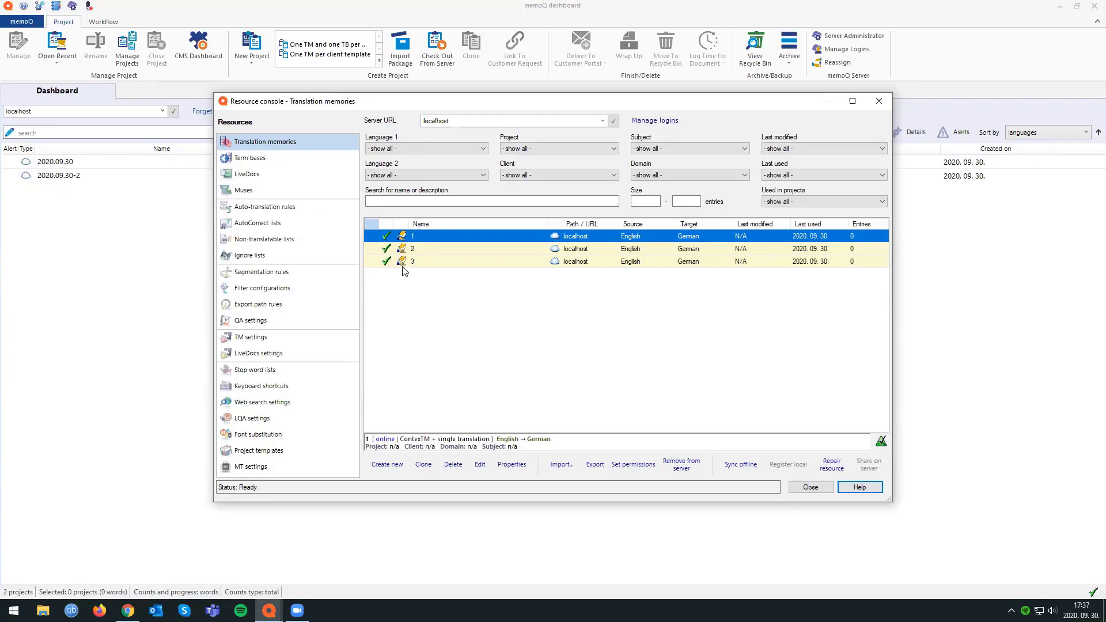
pyautogui.moveTo(427, 241); pyautogui.dragTo(438, 265)
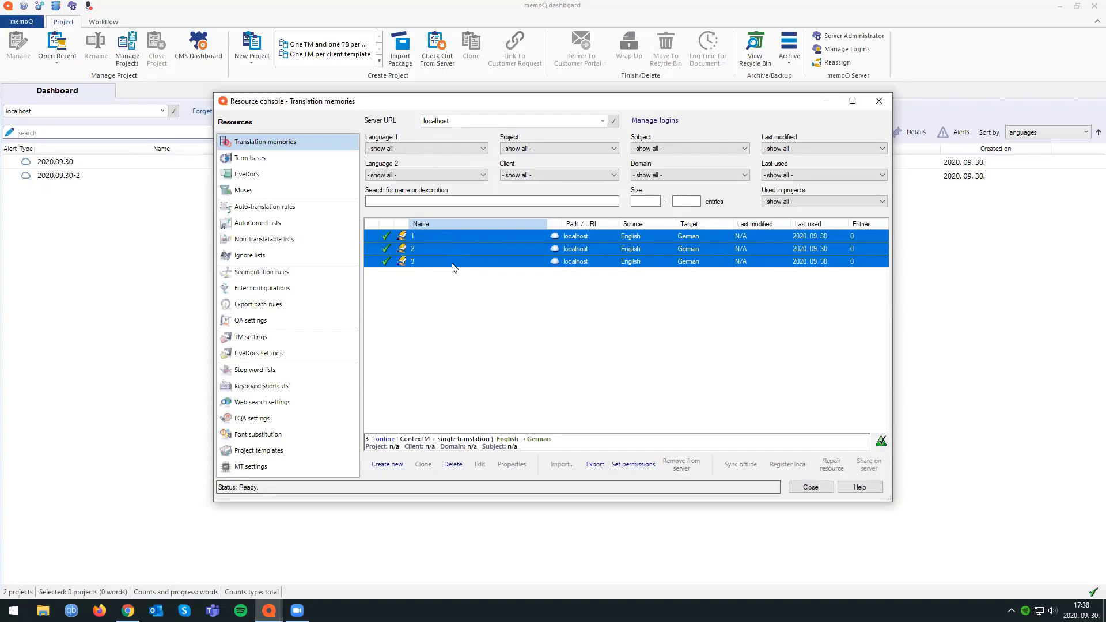
pyautogui.click(451, 263)
pyautogui.click(423, 238)
pyautogui.keyDown('shift'); pyautogui.click(426, 263); pyautogui.keyUp('shift')
pyautogui.click(434, 263)
pyautogui.keyDown('shift'); pyautogui.click(437, 237); pyautogui.keyUp('shift')
pyautogui.click(595, 465)
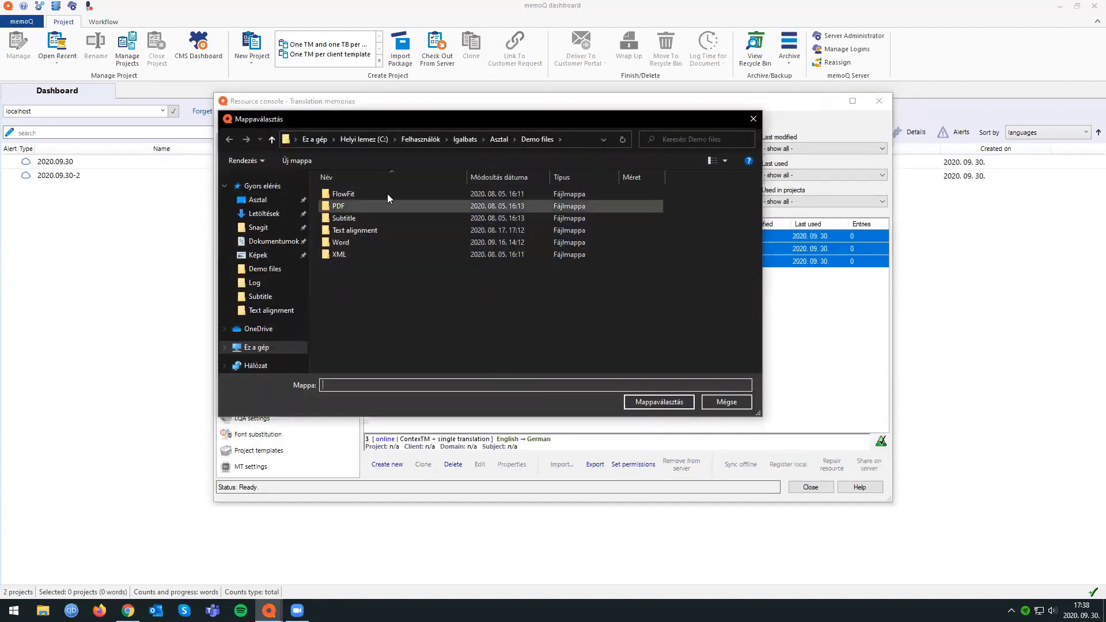
pyautogui.click(257, 199)
pyautogui.click(657, 403)
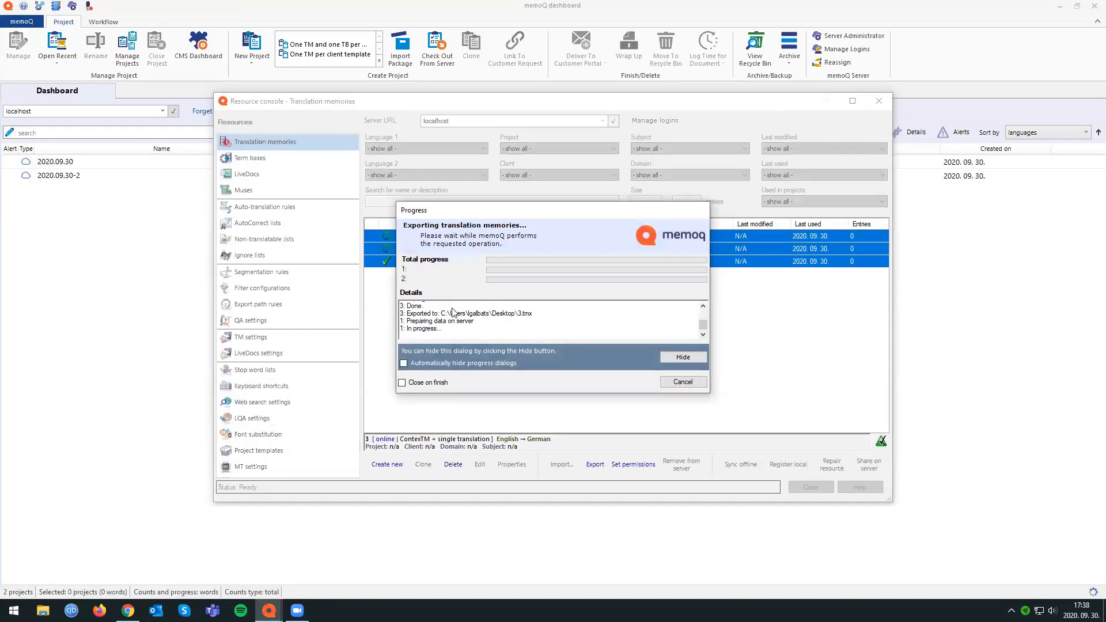
# Look over the translation memory export's progress details and hide the progress window.
pyautogui.moveTo(486, 216); pyautogui.dragTo(766, 303)
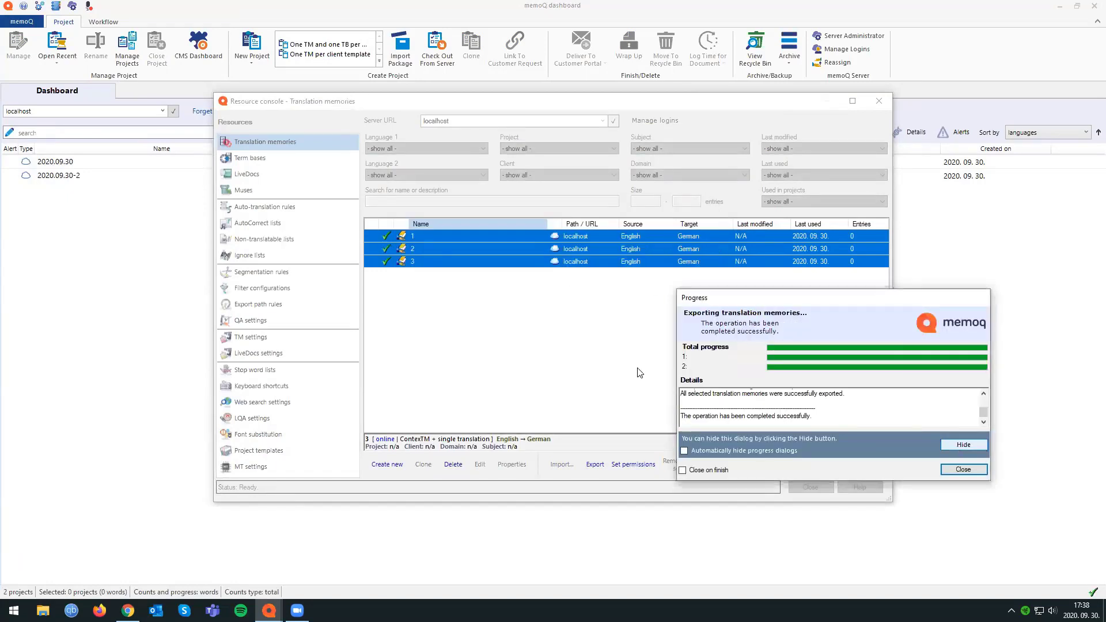
pyautogui.moveTo(708, 294); pyautogui.dragTo(599, 276)
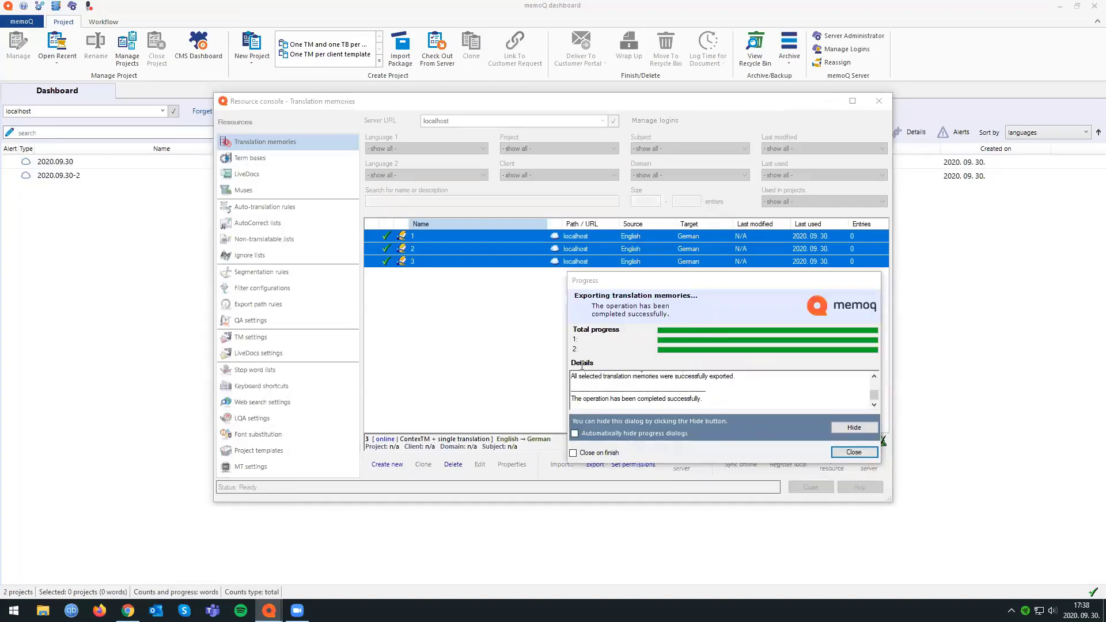
pyautogui.moveTo(875, 394); pyautogui.dragTo(880, 405)
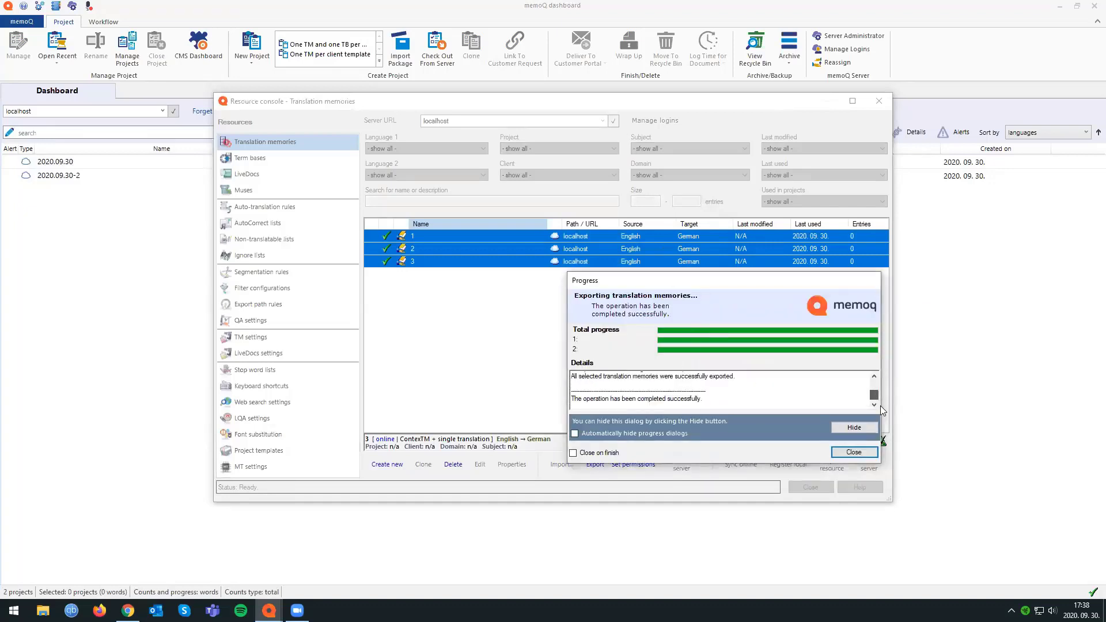
pyautogui.click(862, 428)
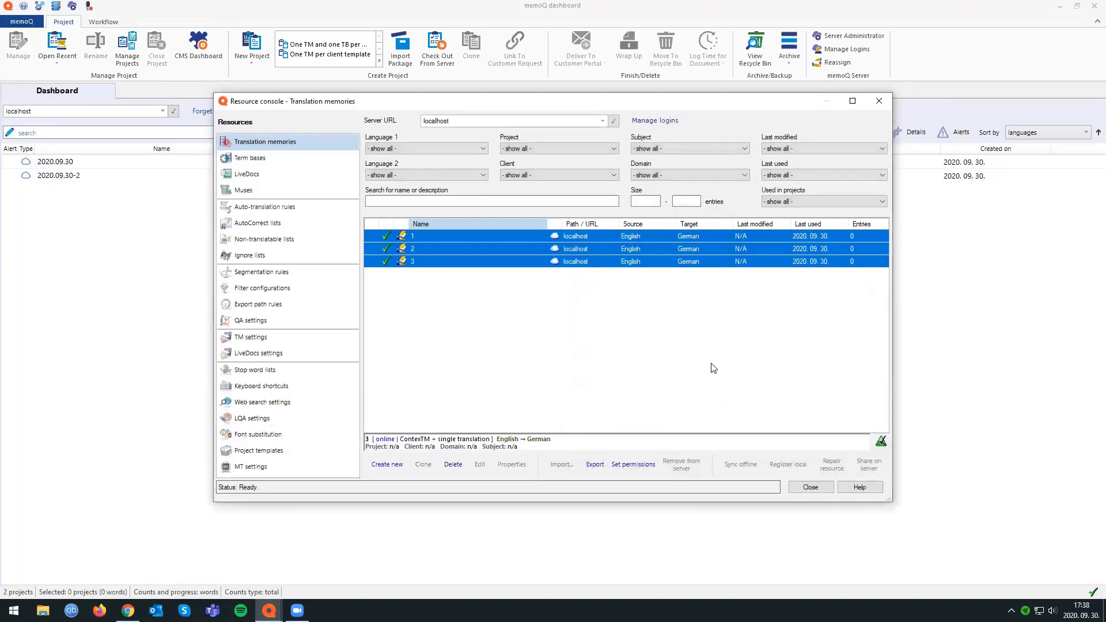
# Check the export in the task tracker, close it, and select translation memory 1 in the Resource console.
pyautogui.click(17, 24)
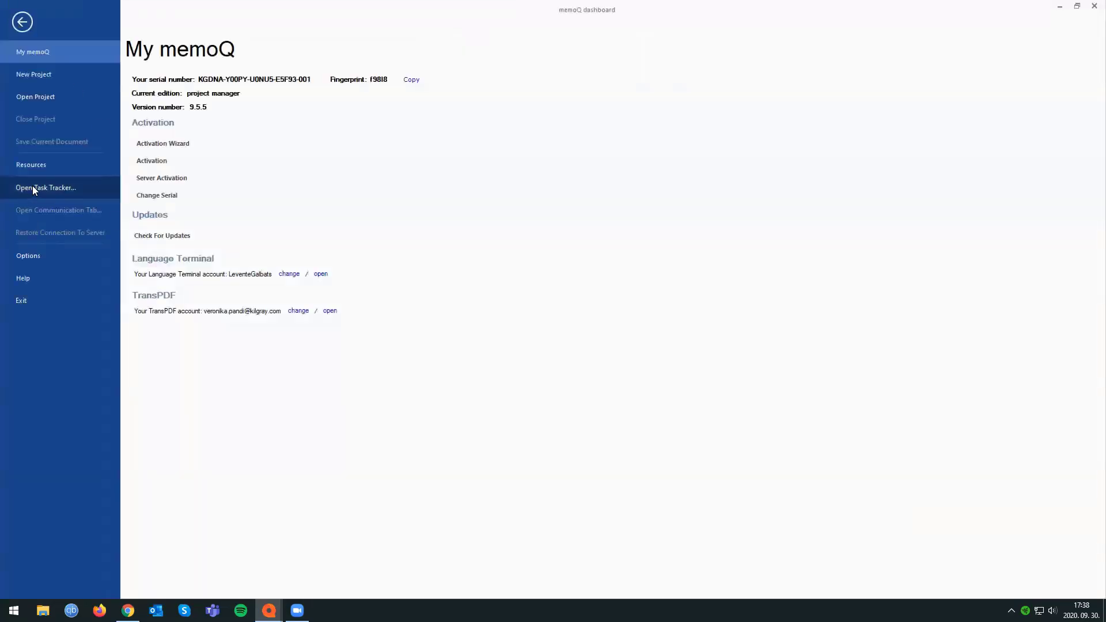
pyautogui.click(32, 185)
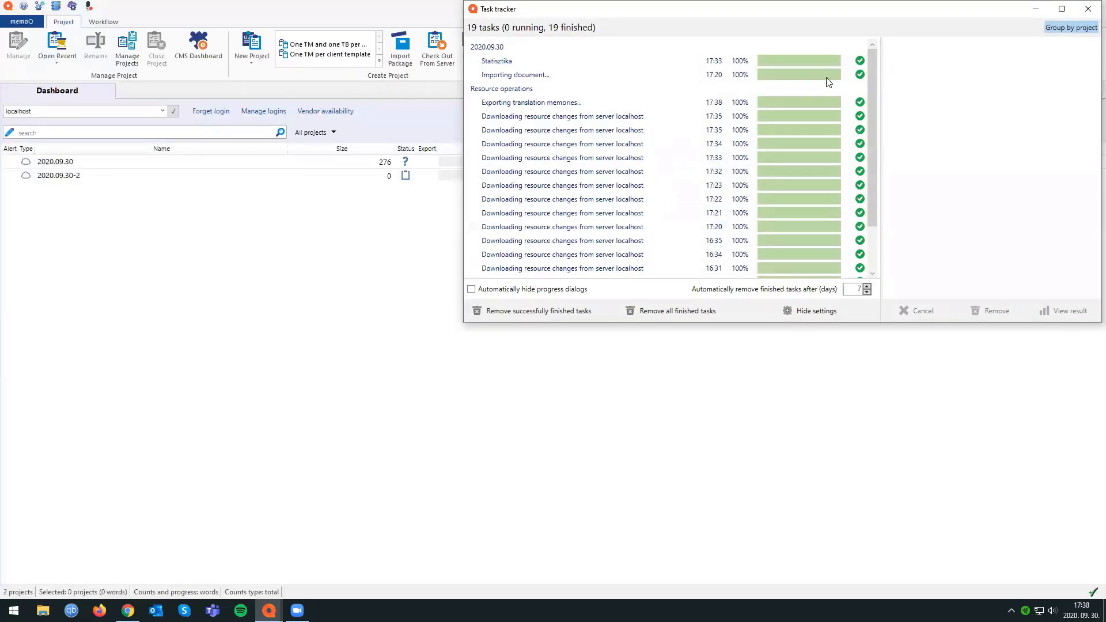
pyautogui.click(1089, 8)
pyautogui.click(58, 6)
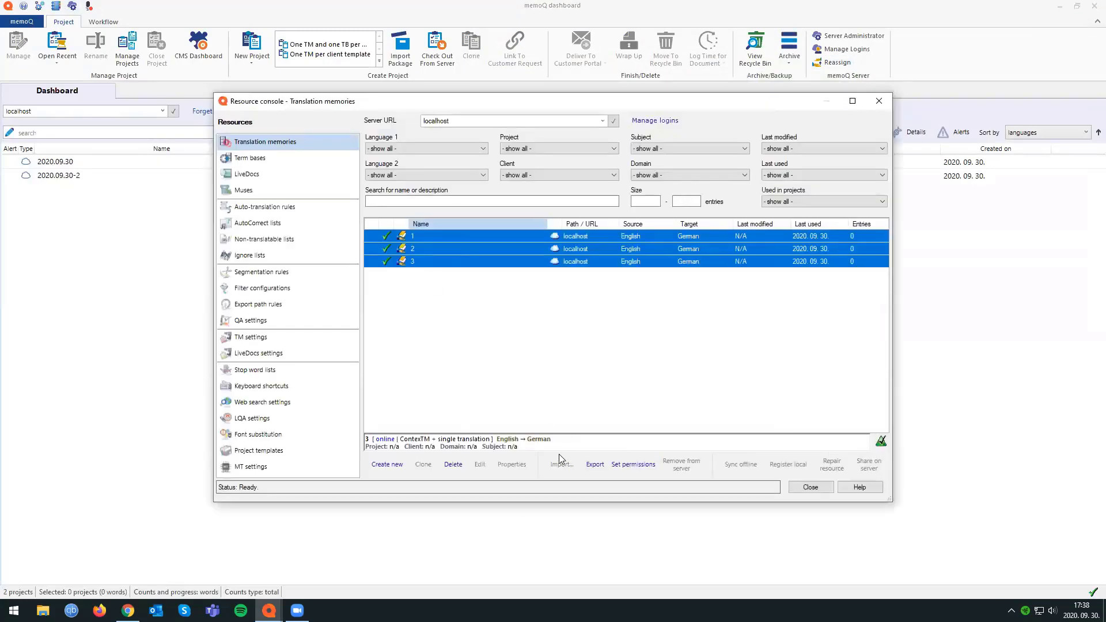
pyautogui.click(429, 236)
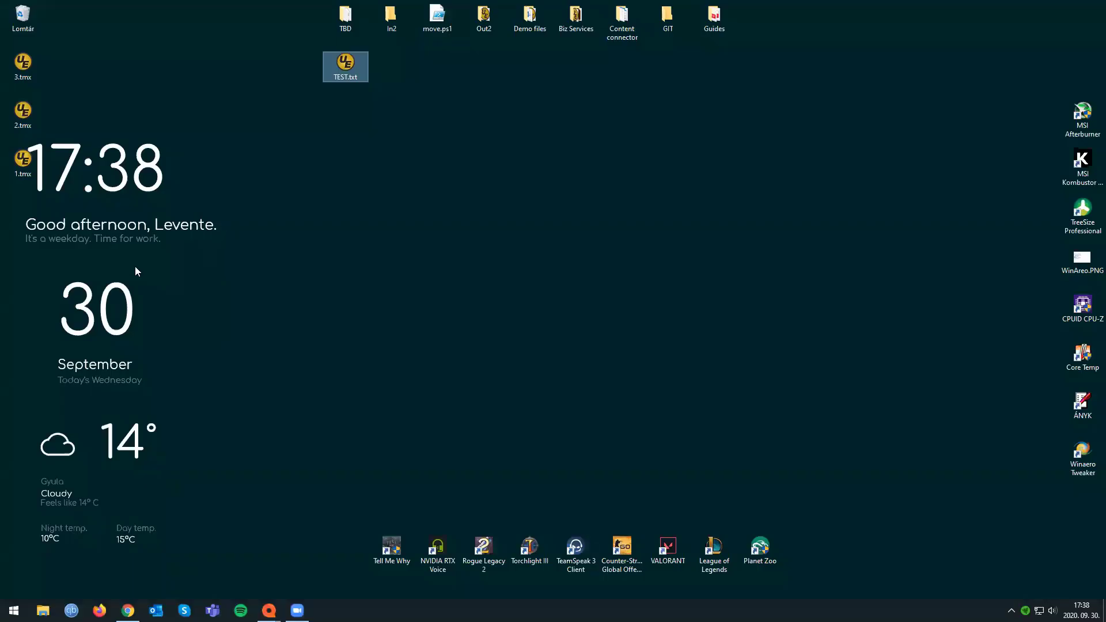
# Locate the exported files 1.tmx, 2.tmx and 3.tmx on the Windows desktop.
pyautogui.moveTo(103, 57); pyautogui.dragTo(7, 176)
pyautogui.moveTo(22, 68); pyautogui.dragTo(529, 213)
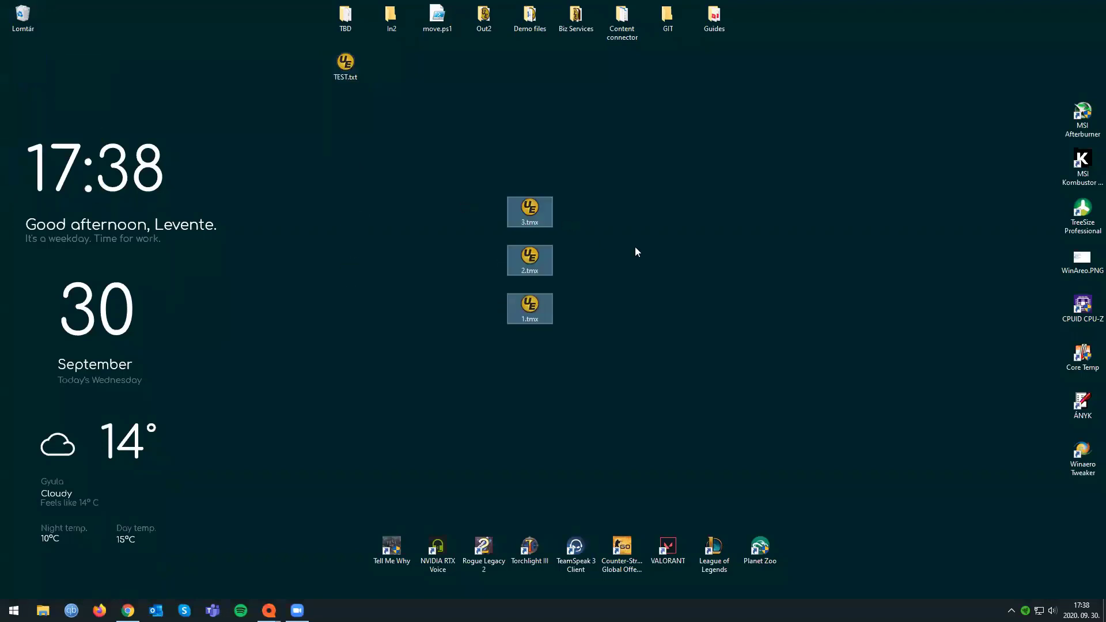
pyautogui.click(635, 246)
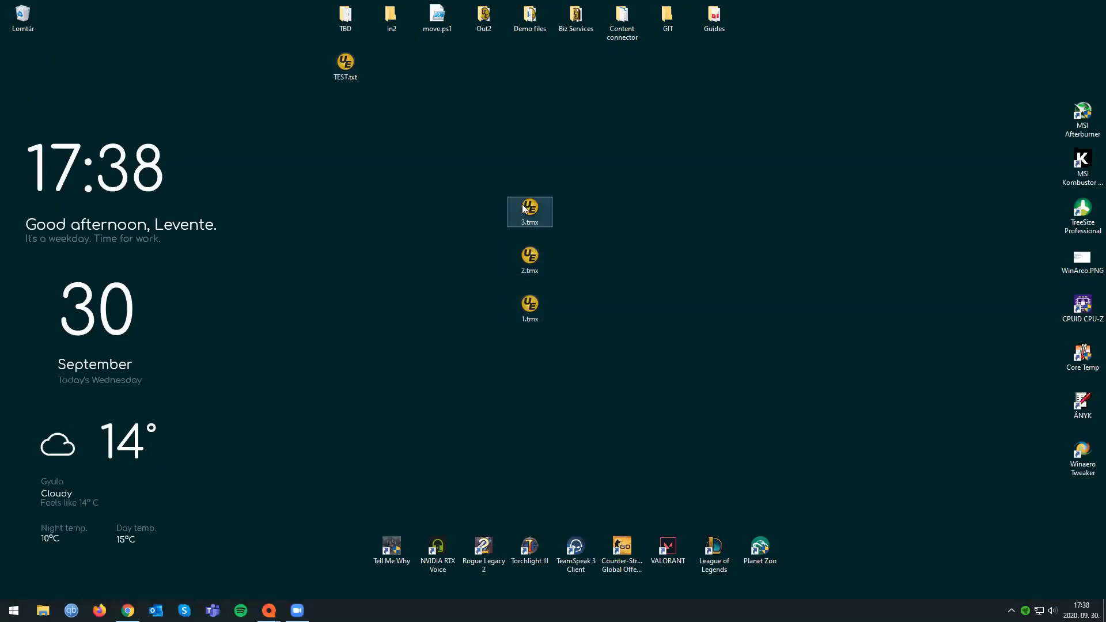
# Back in memoQ, start importing 1.tmx, 2.tmx and 3.tmx into translation memory 1, cancel the import wizard, and close the Resource console.
pyautogui.moveTo(269, 610)
pyautogui.click(291, 588)
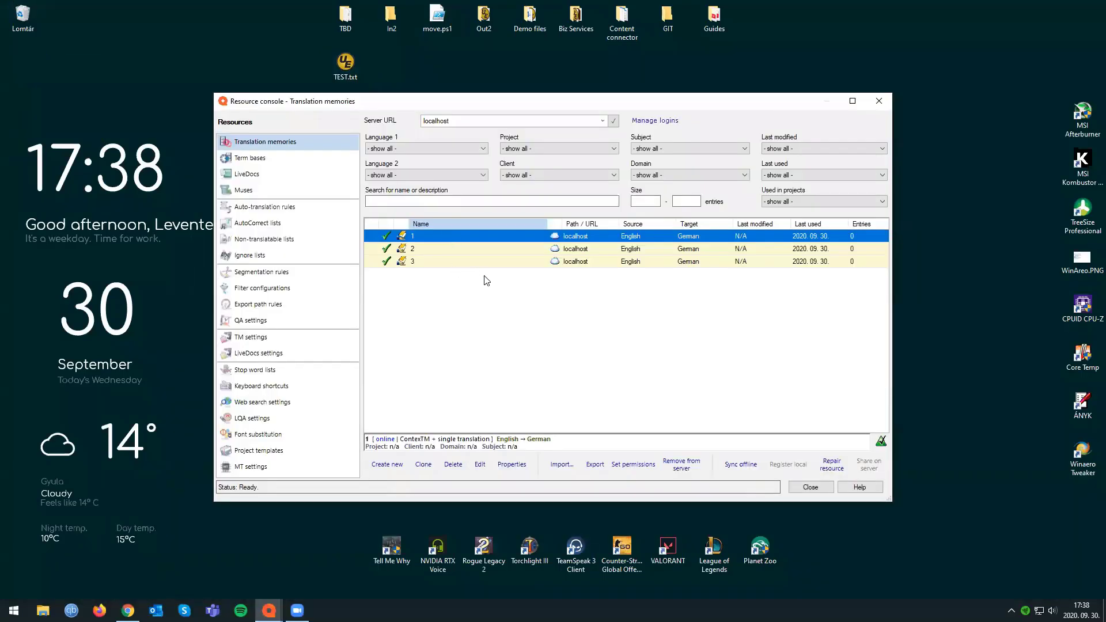
pyautogui.click(421, 248)
pyautogui.click(409, 238)
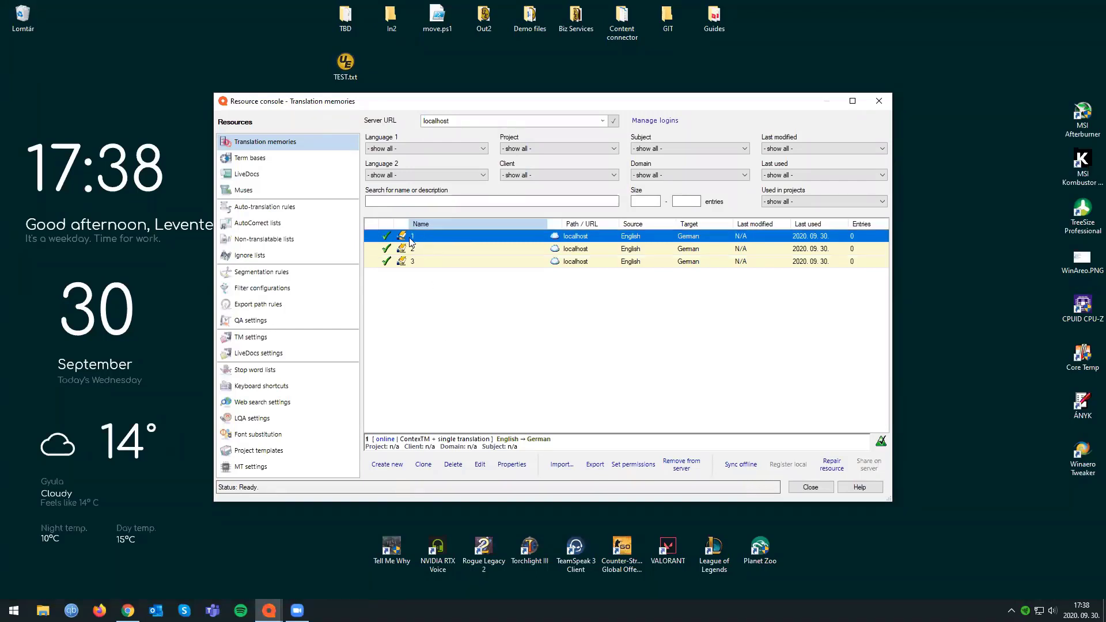
pyautogui.click(561, 465)
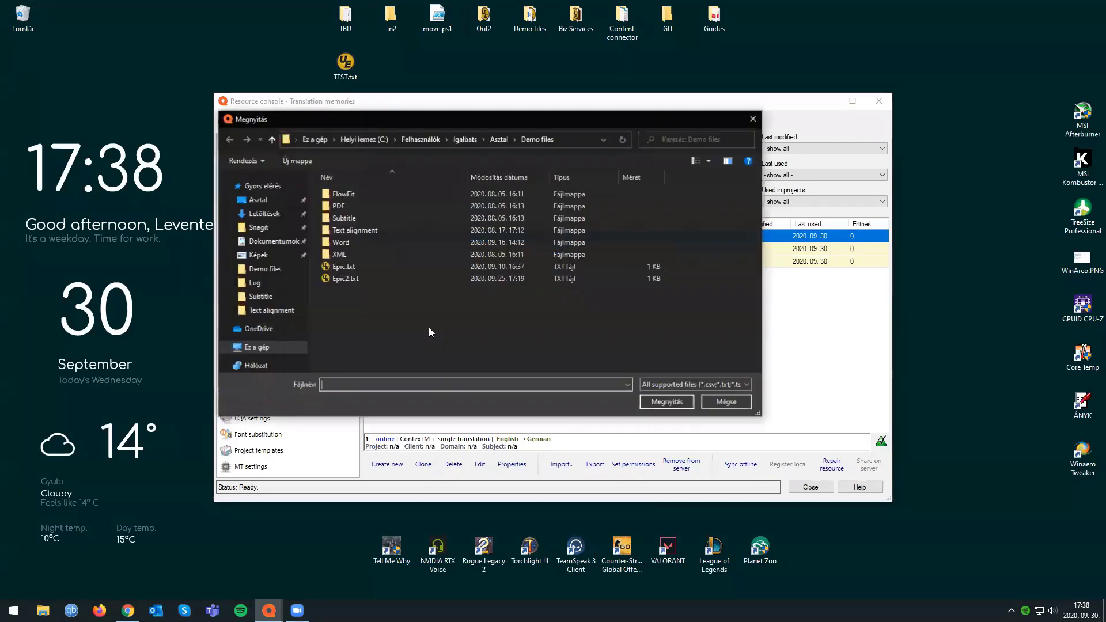
pyautogui.click(258, 199)
pyautogui.click(341, 283)
pyautogui.keyDown('shift'); pyautogui.click(343, 308); pyautogui.keyUp('shift')
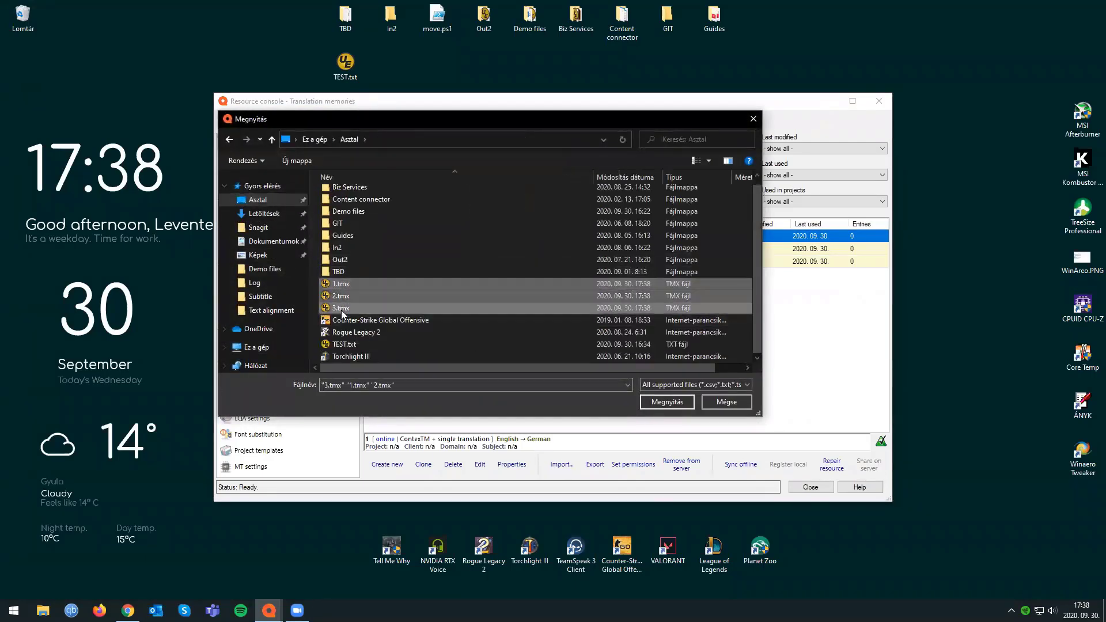
pyautogui.click(650, 402)
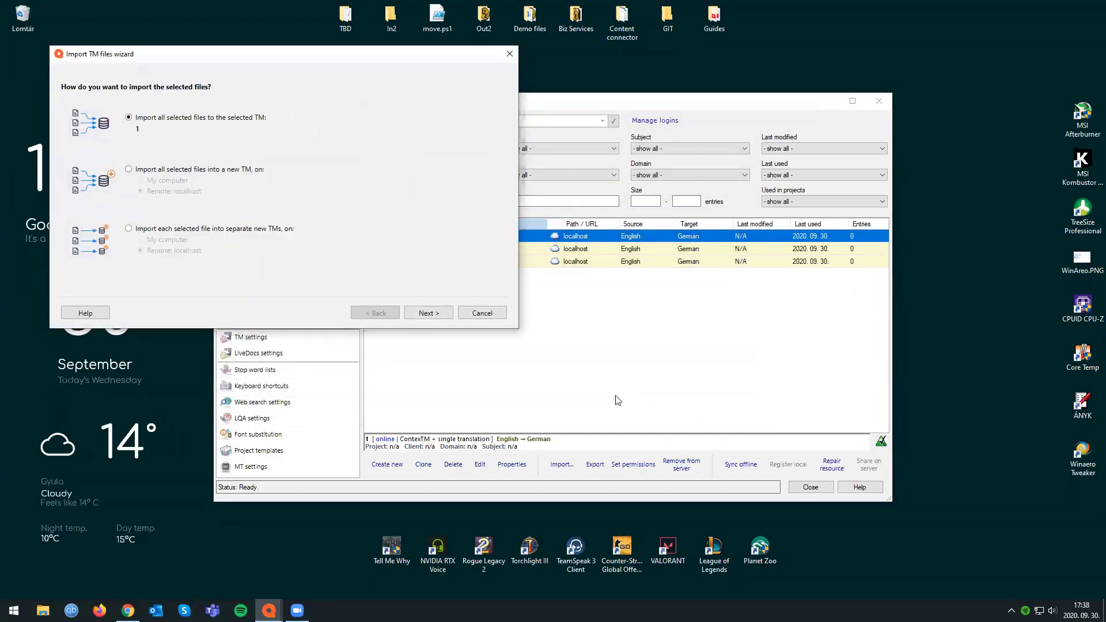
pyautogui.click(491, 311)
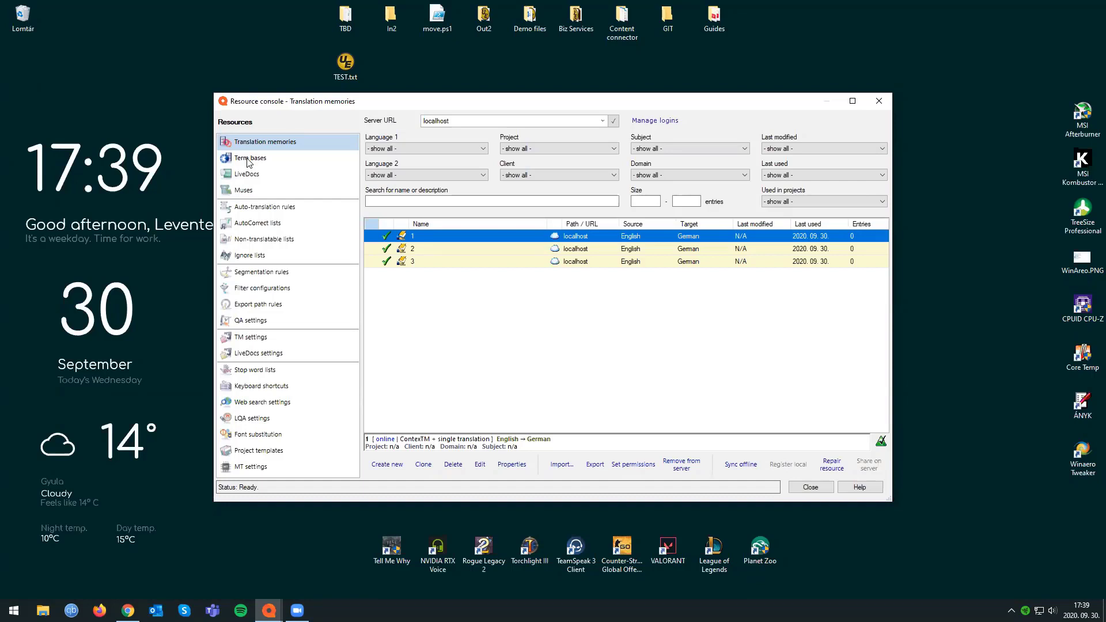
pyautogui.click(878, 102)
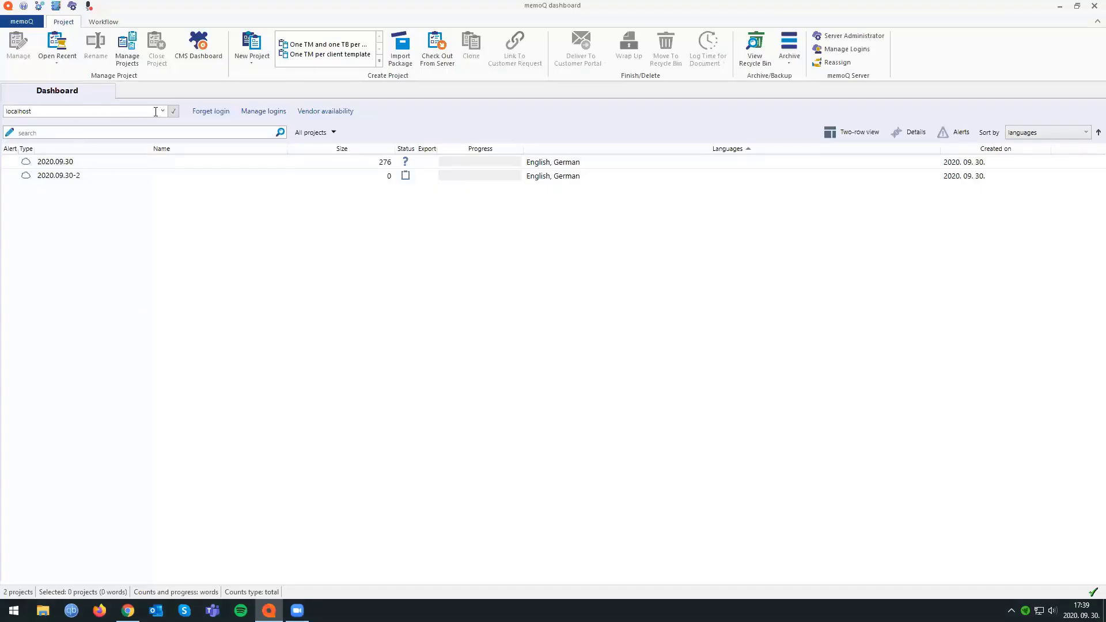
# Open the recent project 2020.09.30 - admin, synchronize it with the server, and select Apple_Fruit.docx.
pyautogui.click(57, 49)
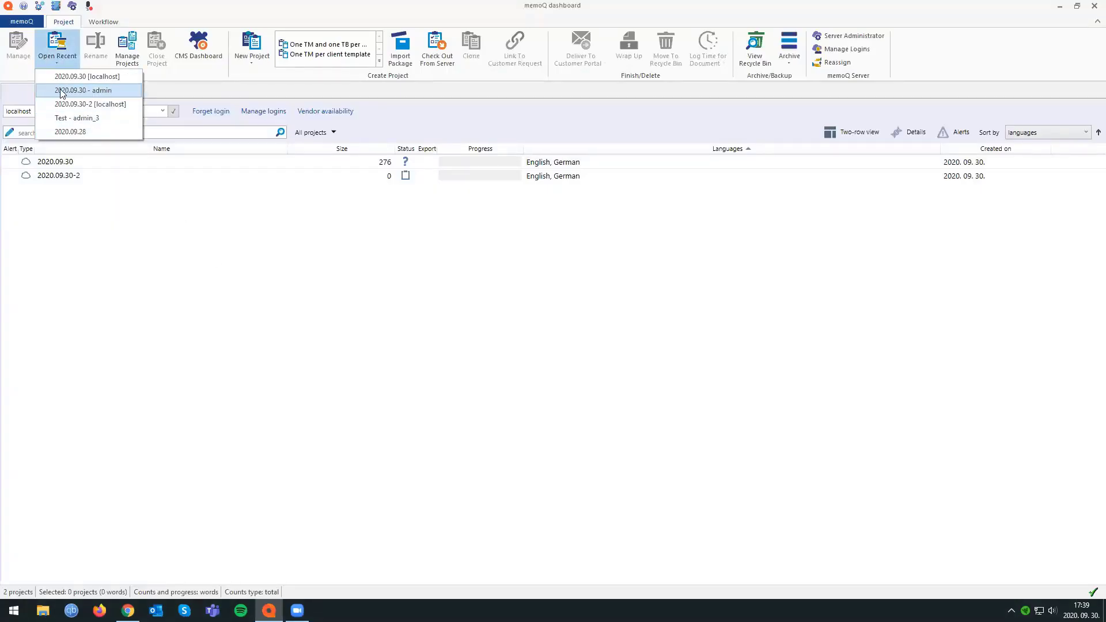
pyautogui.click(61, 91)
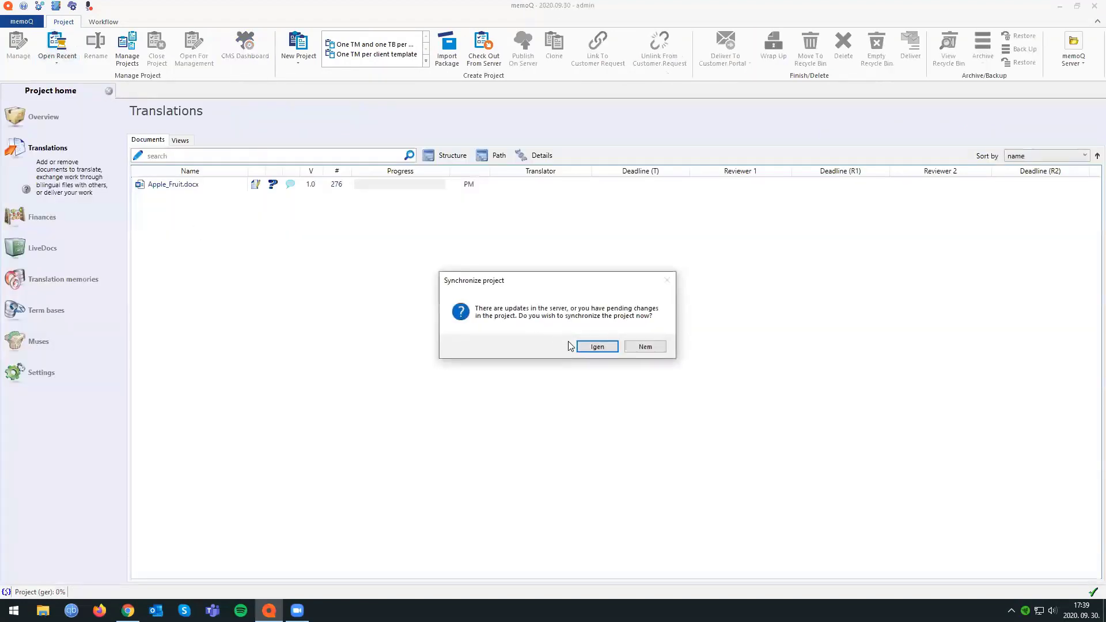
pyautogui.click(583, 345)
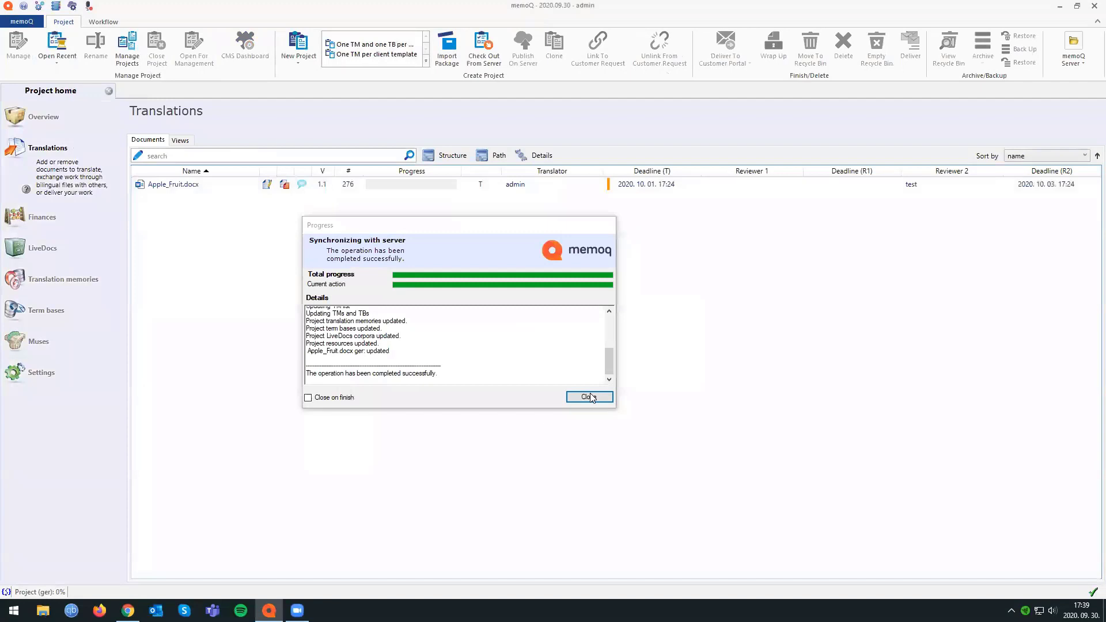
pyautogui.click(589, 397)
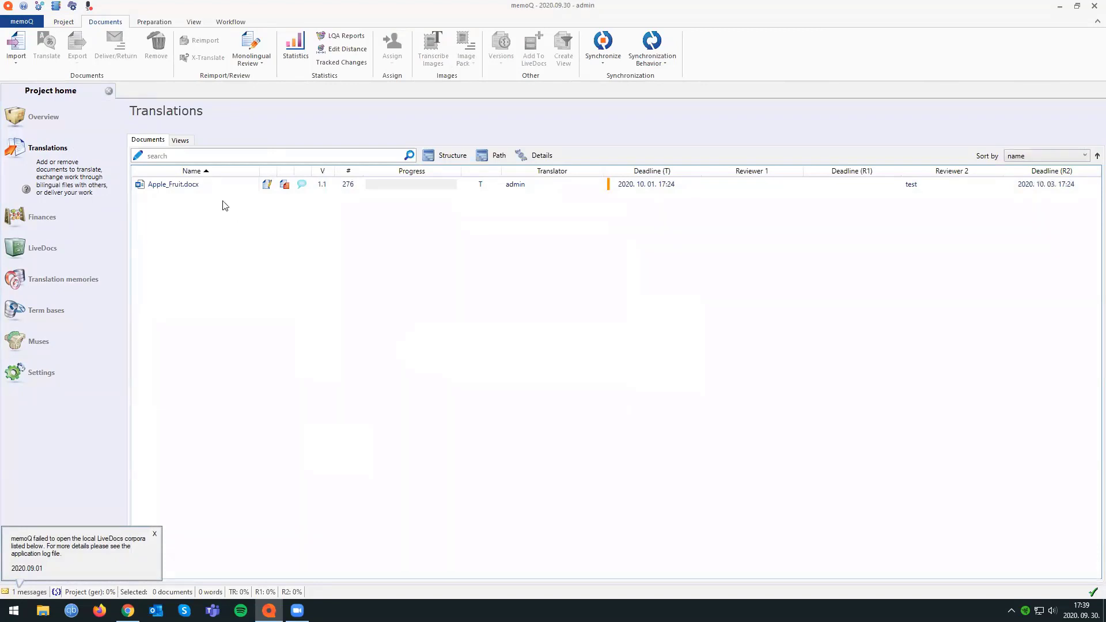
pyautogui.click(183, 186)
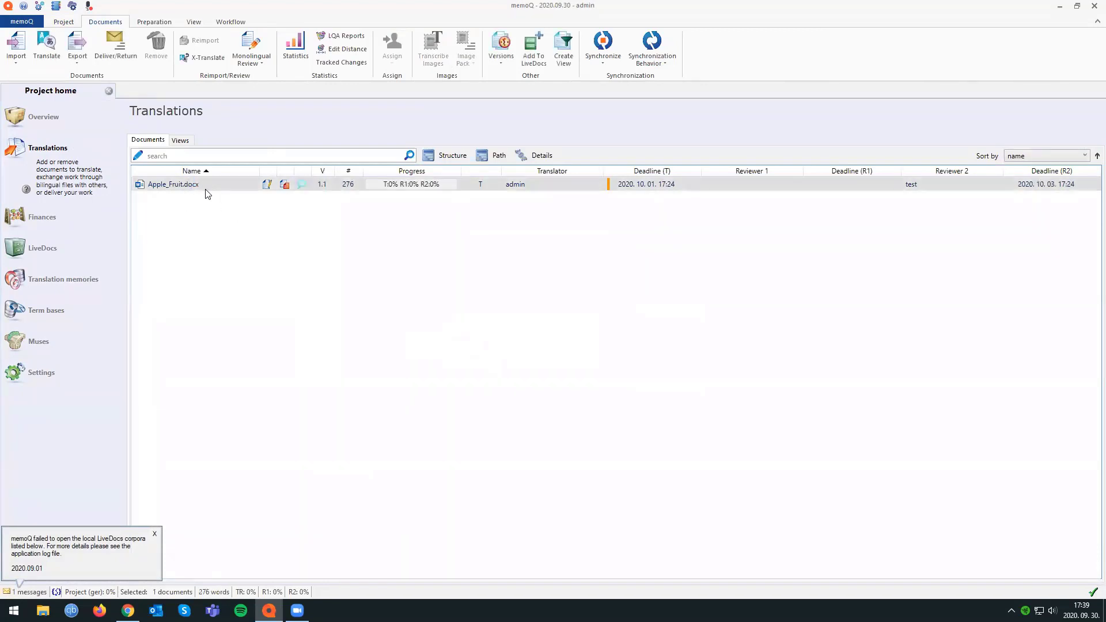
# Open Apple_Fruit.docx in the translation editor, close it again, and close the local project 2020.09.30 - admin.
pyautogui.doubleClick(206, 192)
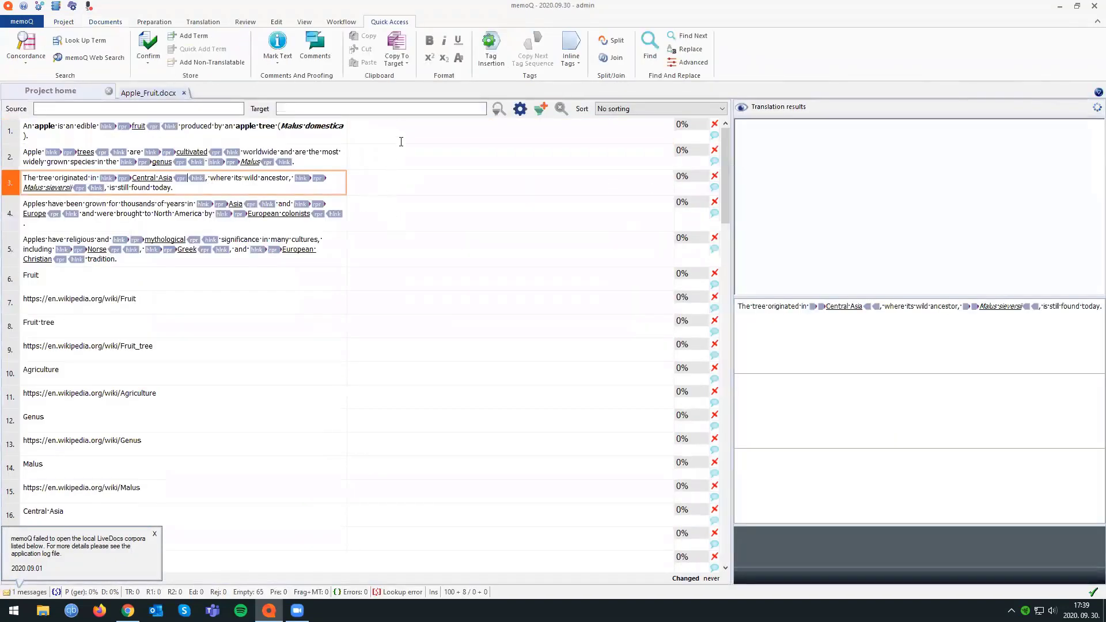
pyautogui.click(185, 93)
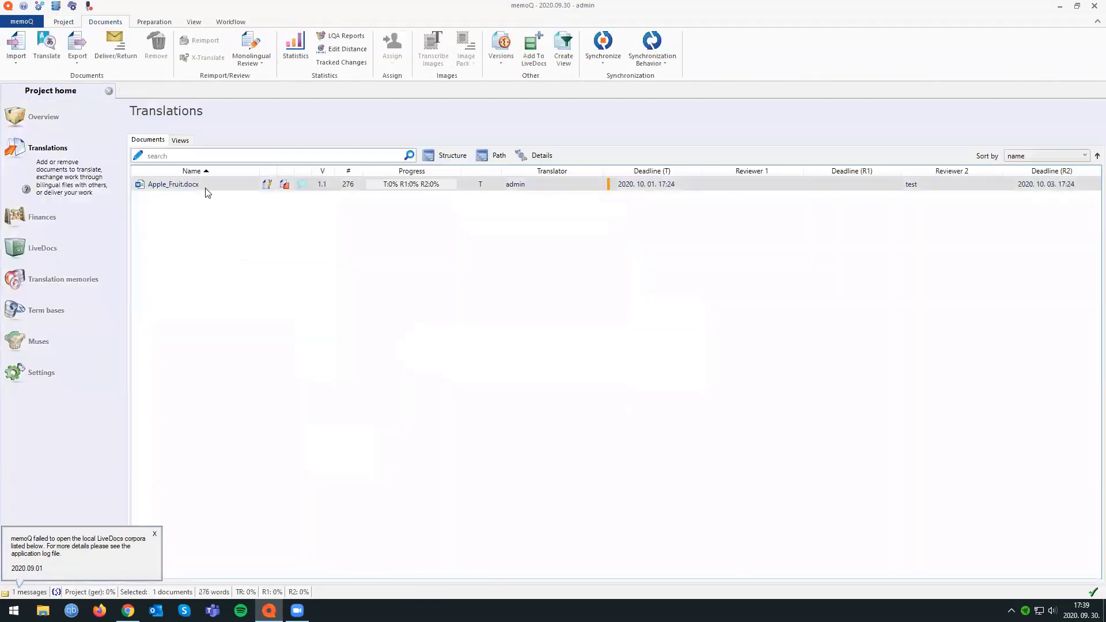
pyautogui.click(208, 226)
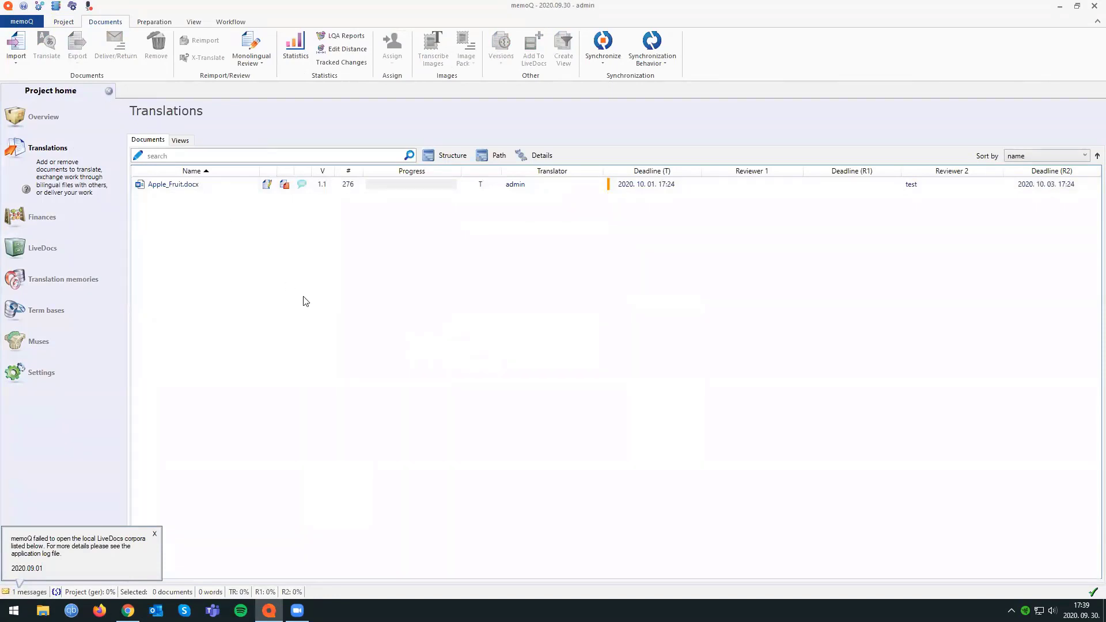
pyautogui.click(110, 92)
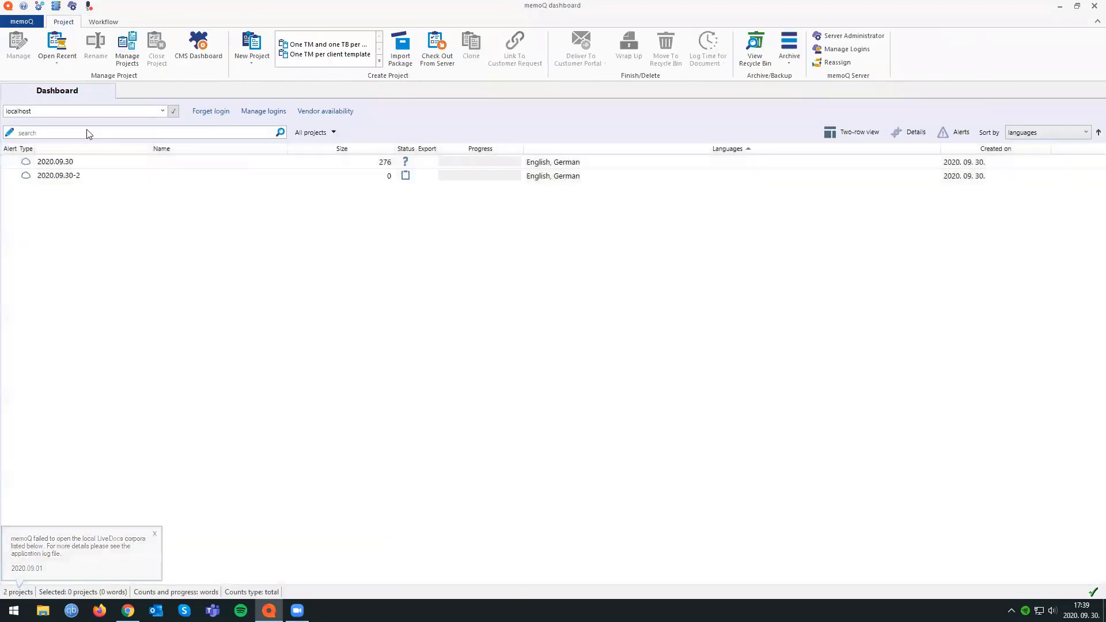
# Open the online project 2020.09.30 from the dashboard for management and close its window again.
pyautogui.click(73, 162)
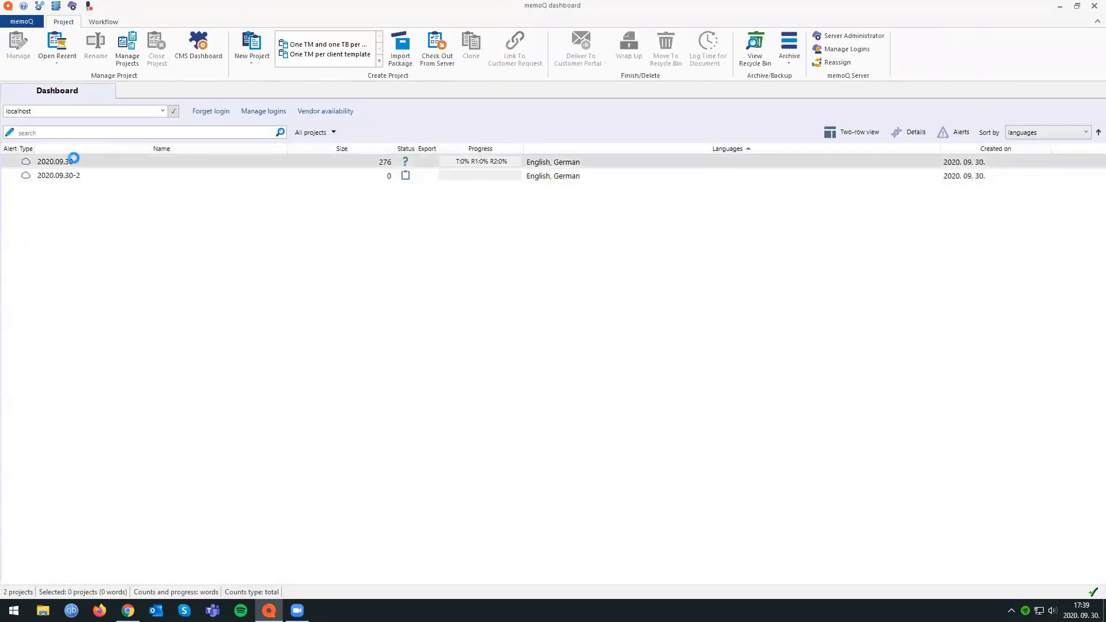
pyautogui.doubleClick(89, 163)
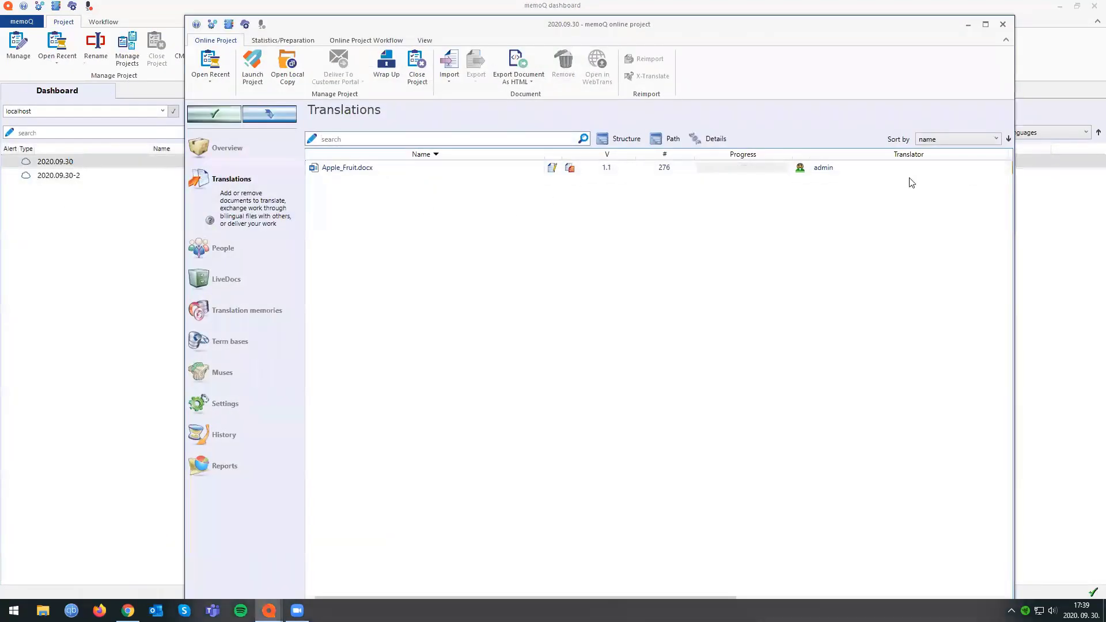
pyautogui.click(1002, 27)
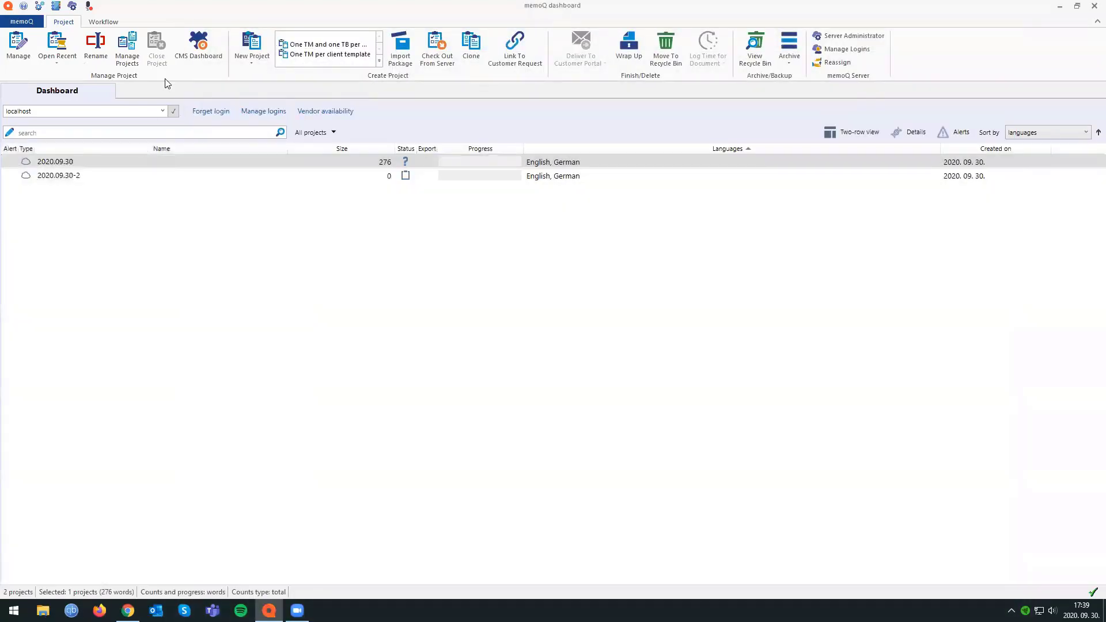
# Reopen the recent local project 2020.09.30 - admin, view its online project in management mode, and close the management window.
pyautogui.click(56, 61)
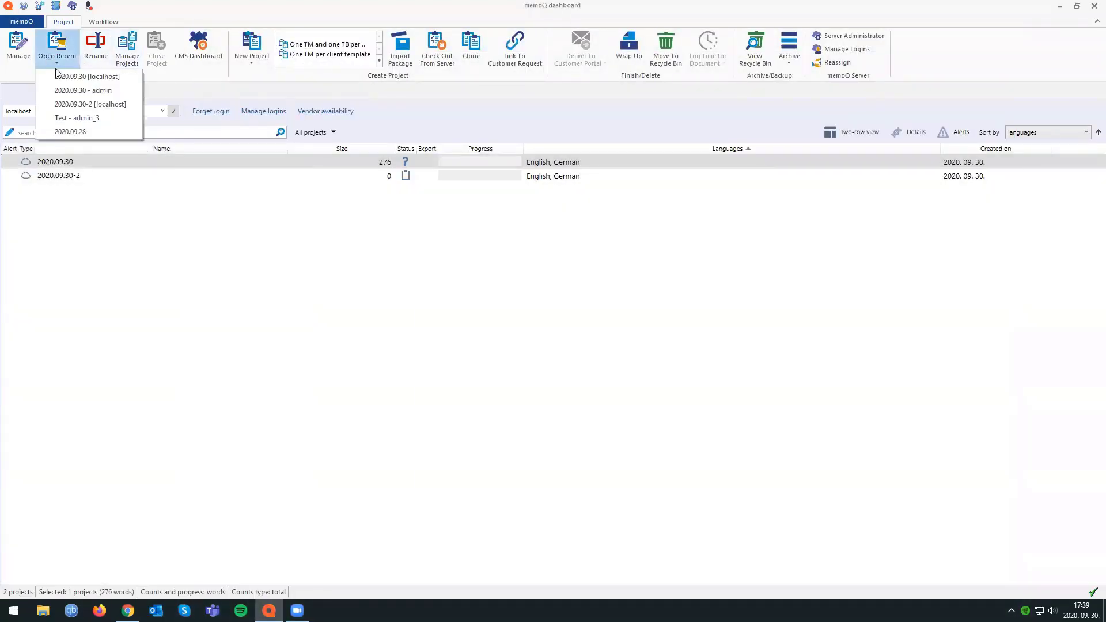
pyautogui.click(81, 91)
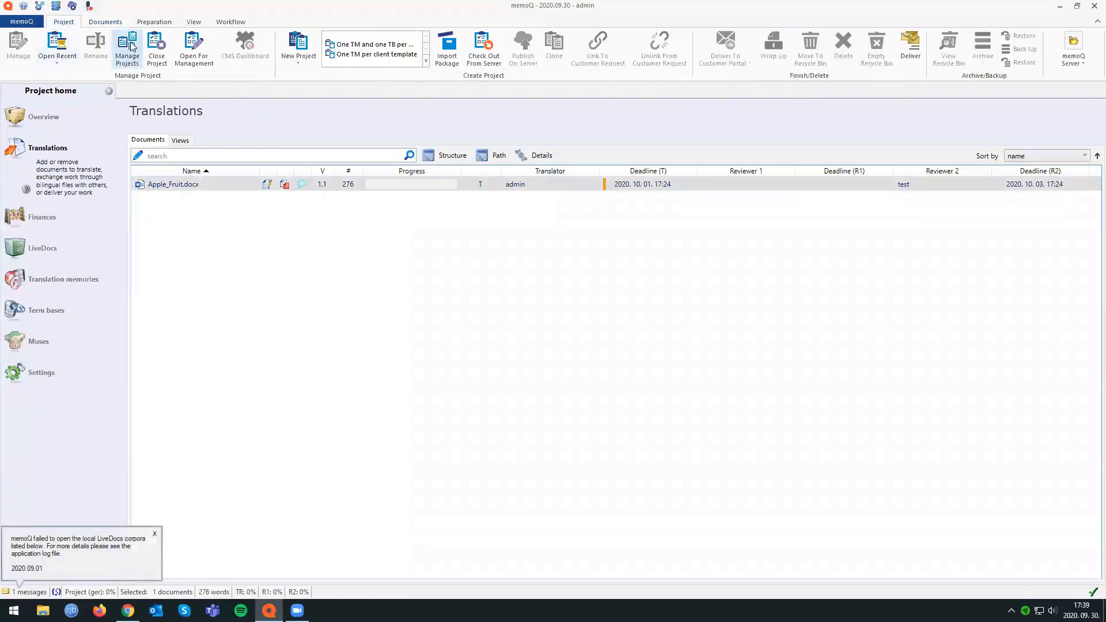
pyautogui.click(196, 46)
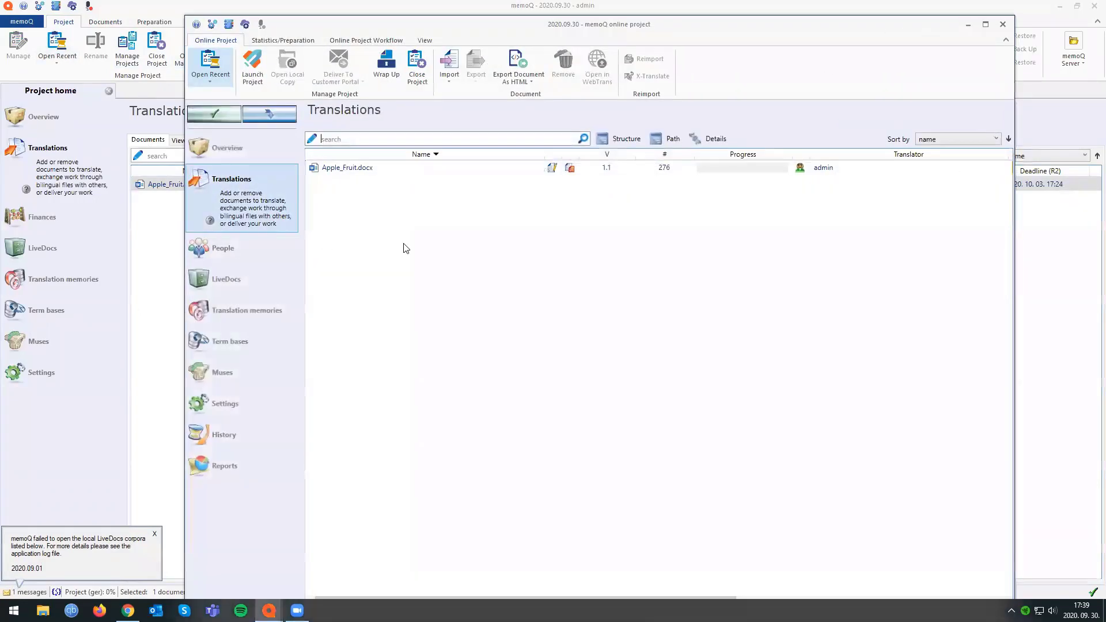
pyautogui.click(882, 167)
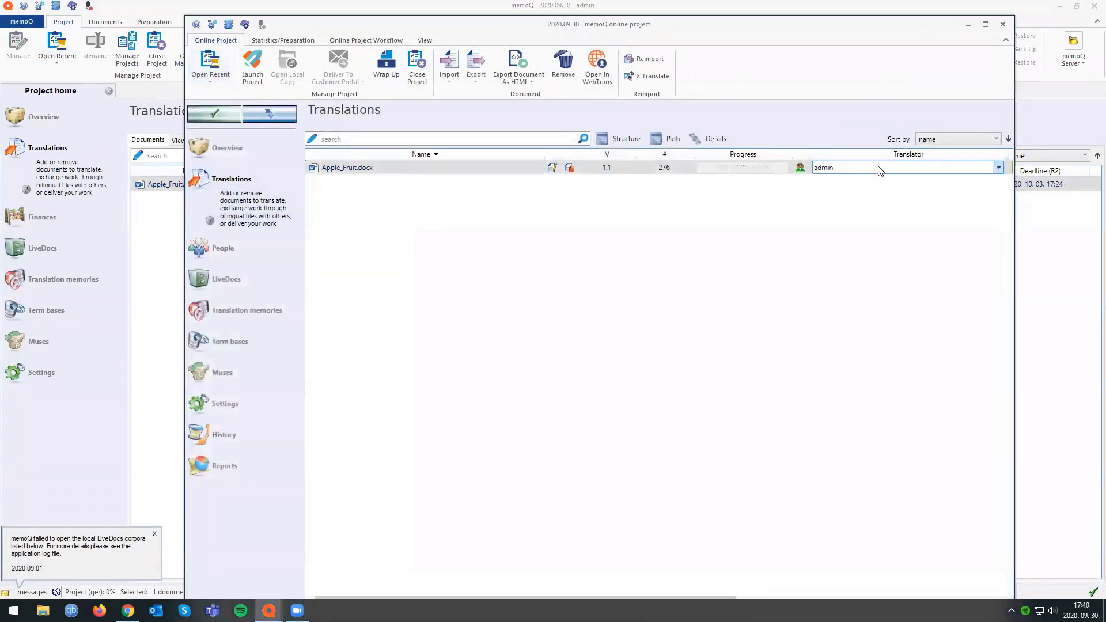
pyautogui.click(1003, 24)
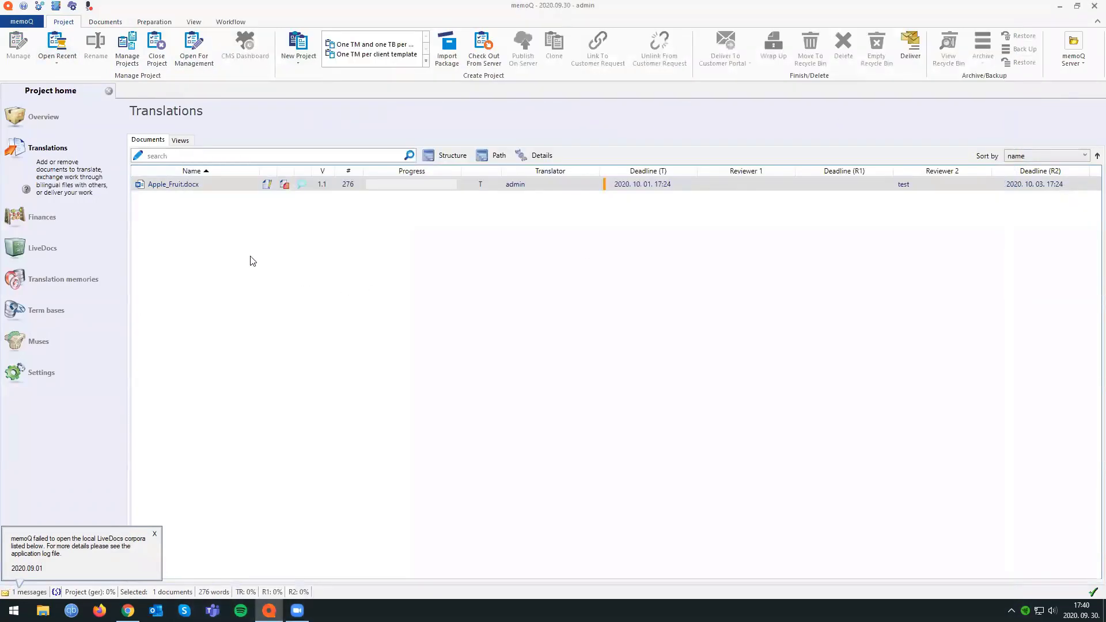
# Open the Manage projects window alongside the local project and open Apple_Fruit.docx for translation.
pyautogui.click(128, 49)
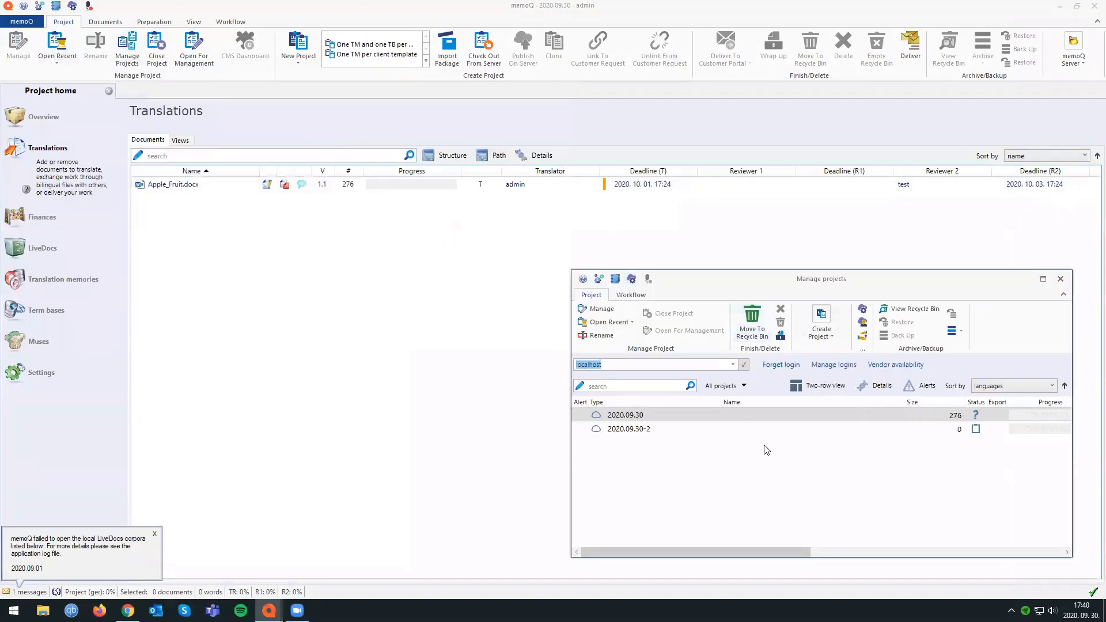
pyautogui.click(313, 267)
pyautogui.click(202, 186)
pyautogui.doubleClick(188, 184)
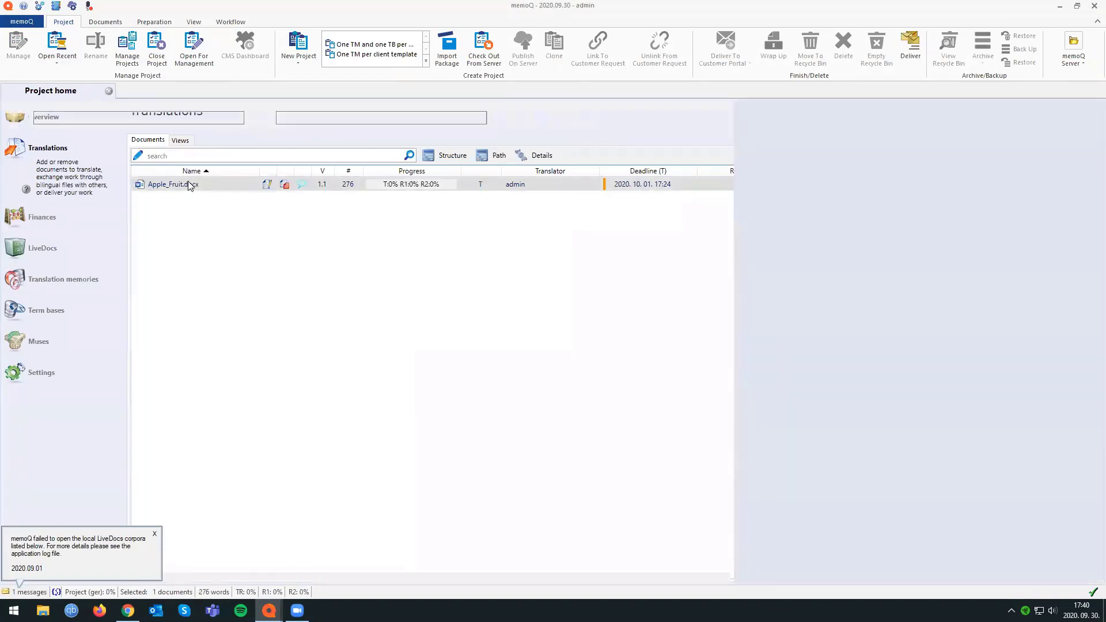
# From the Manage projects window, open and close the online project 2020.09.30-2, and close Apple_Fruit.docx.
pyautogui.moveTo(269, 611)
pyautogui.click(324, 546)
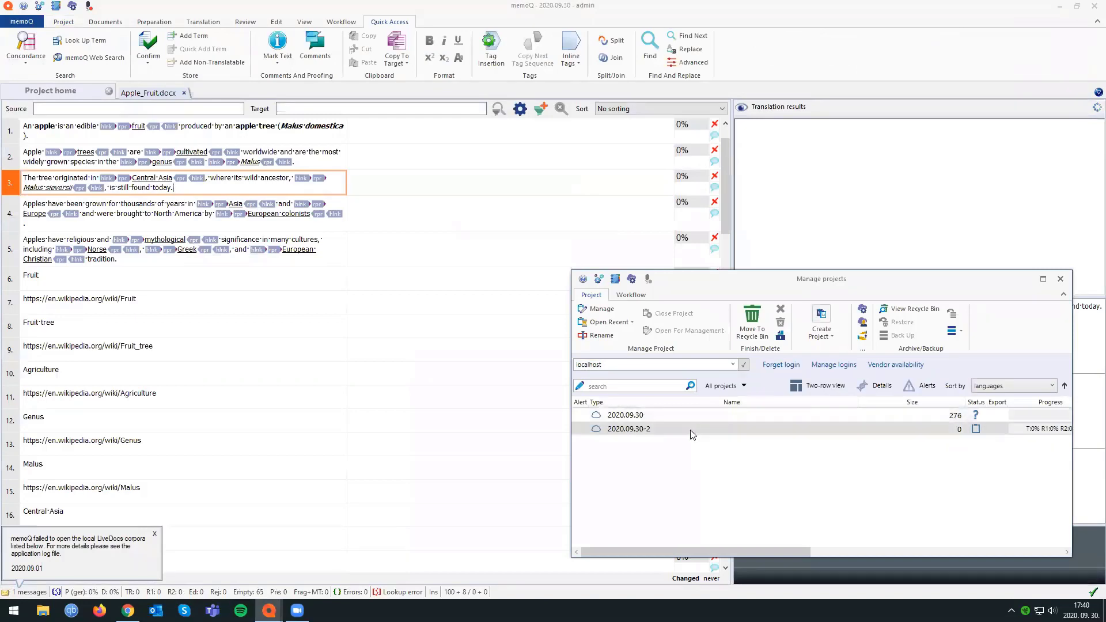
pyautogui.doubleClick(658, 431)
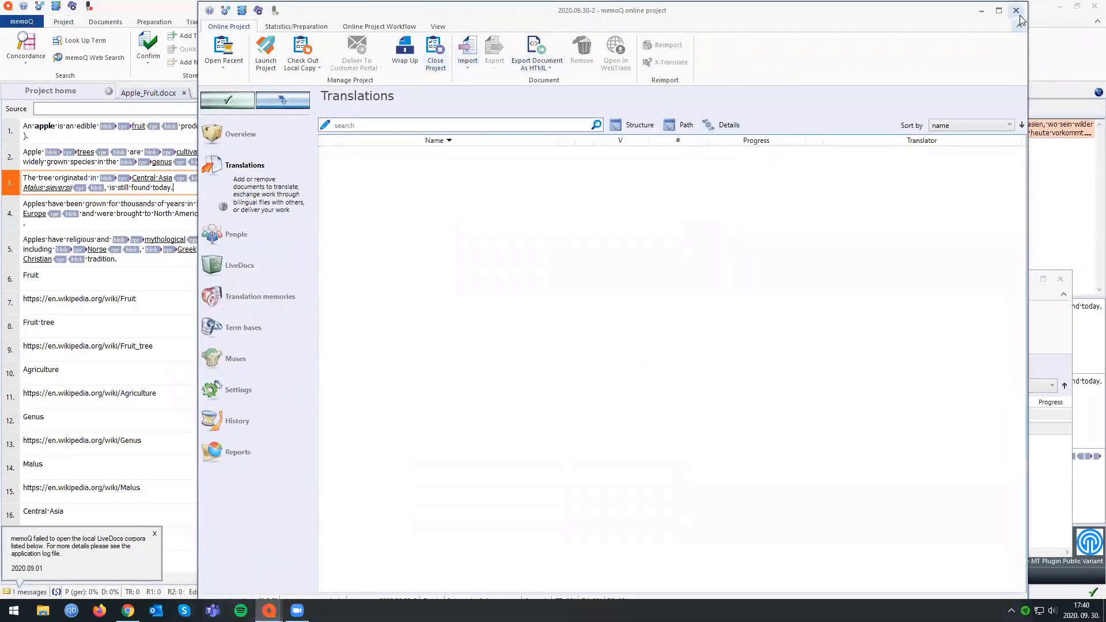
pyautogui.click(1017, 11)
pyautogui.click(310, 140)
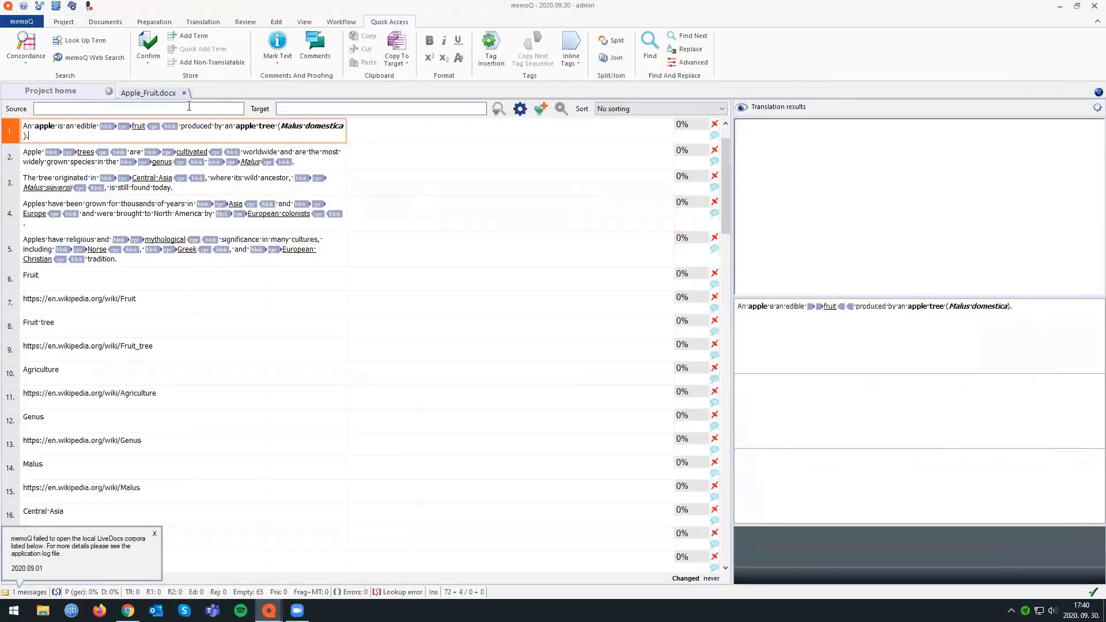
pyautogui.click(184, 92)
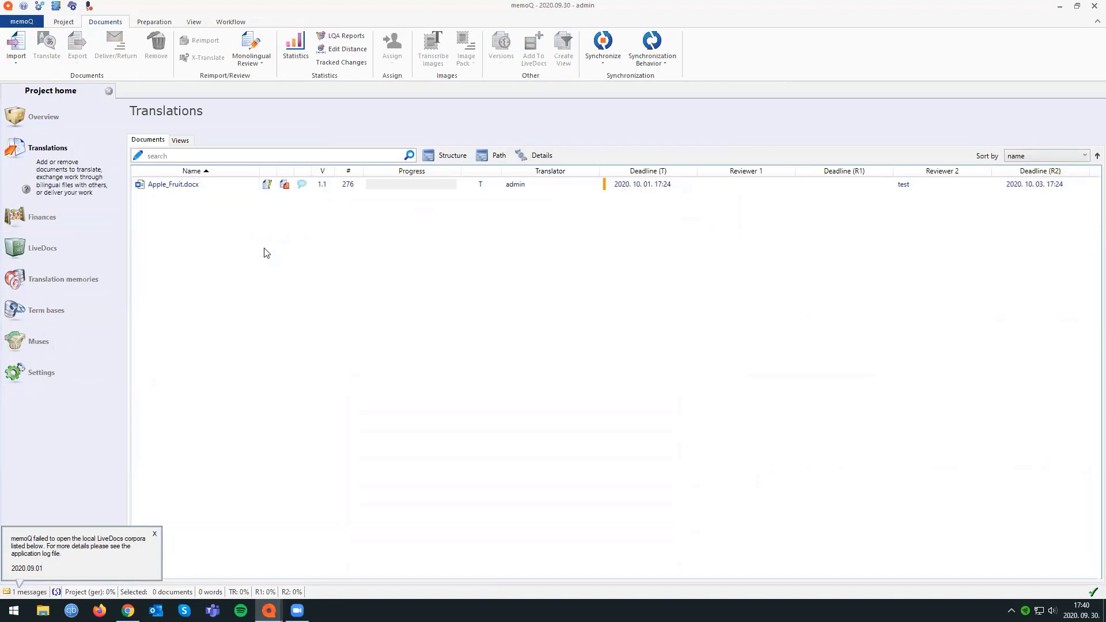
# Reopen Apple_Fruit.docx in the translation editor and go to the target cell of segment 6, Fruit.
pyautogui.click(156, 21)
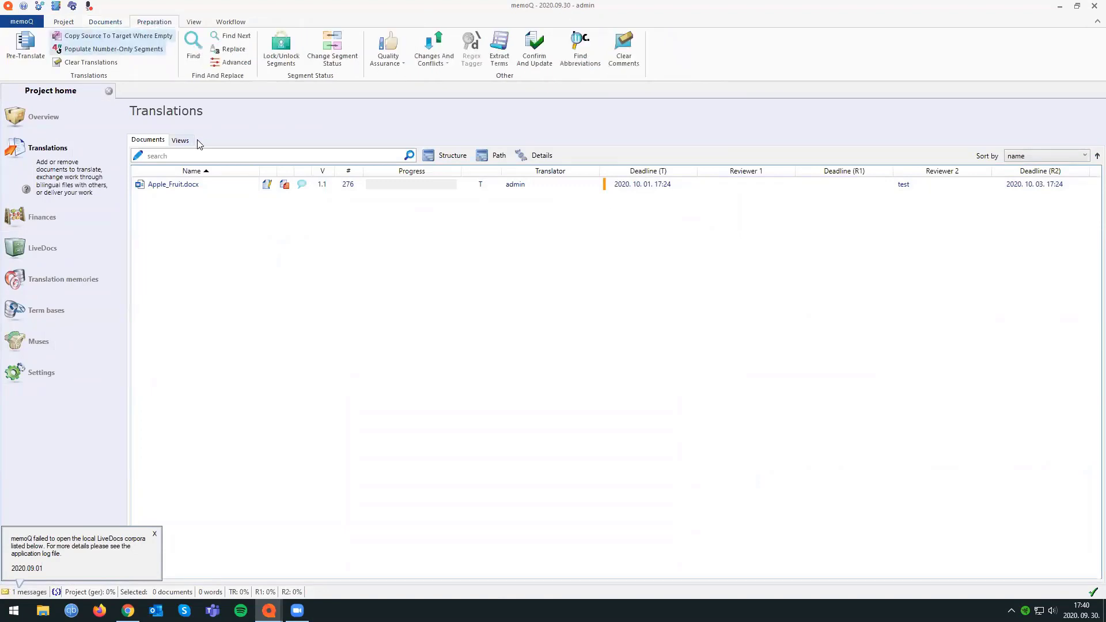
pyautogui.click(202, 191)
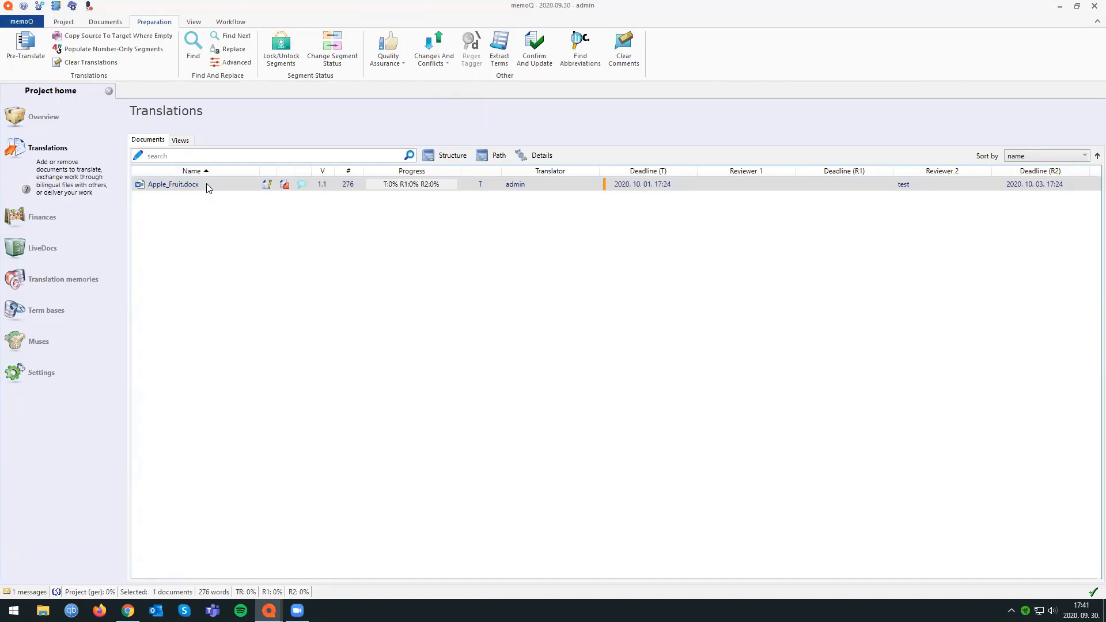
pyautogui.doubleClick(201, 185)
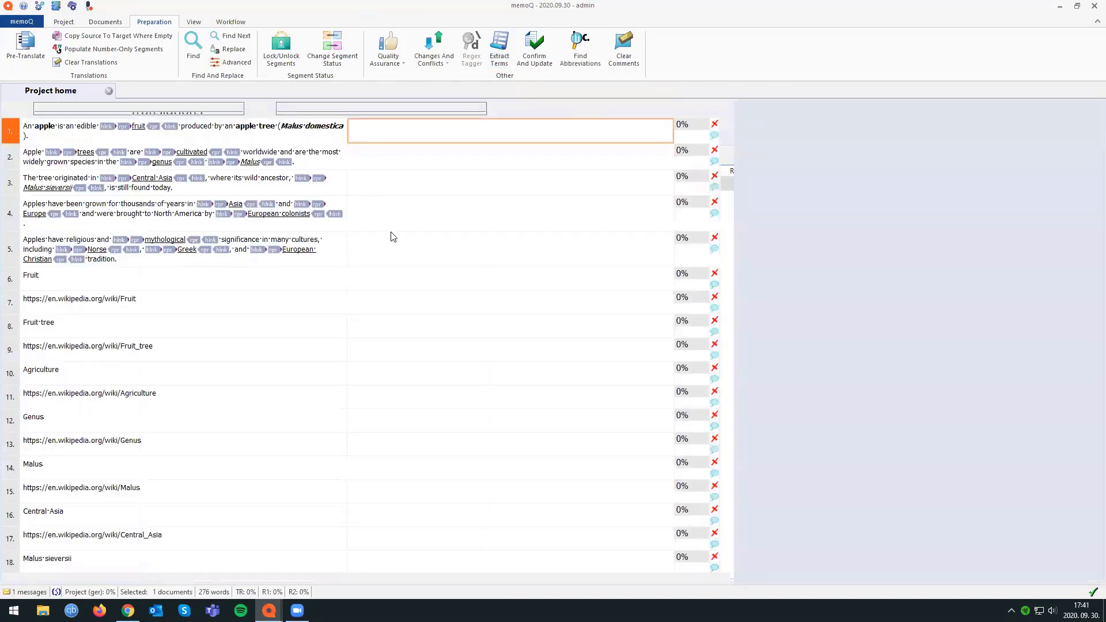
pyautogui.click(370, 260)
pyautogui.click(375, 279)
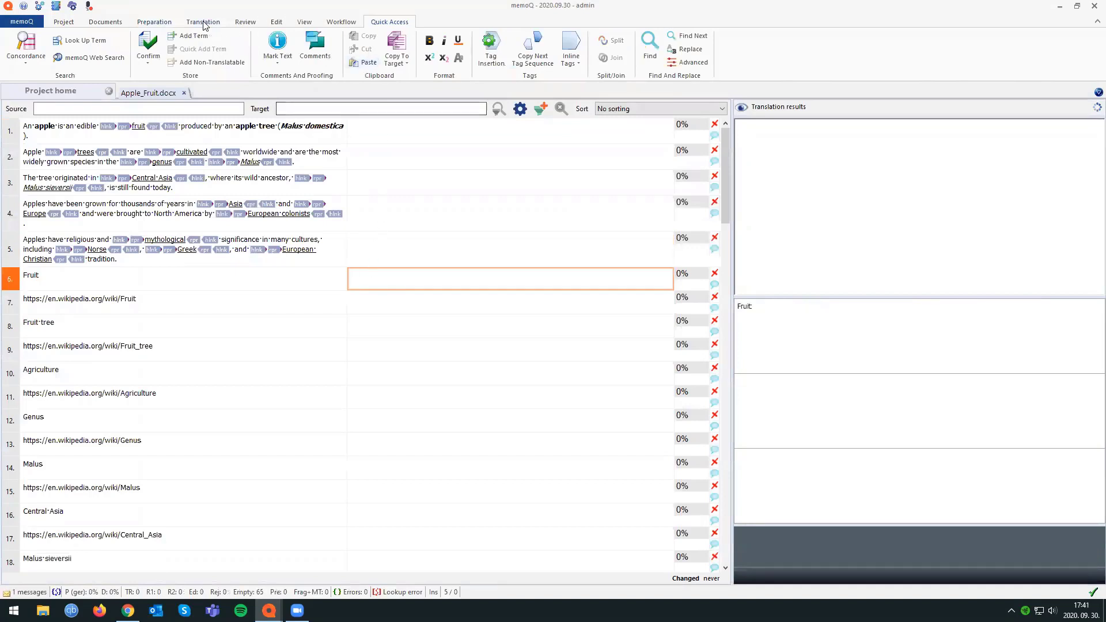
pyautogui.click(204, 22)
pyautogui.click(164, 23)
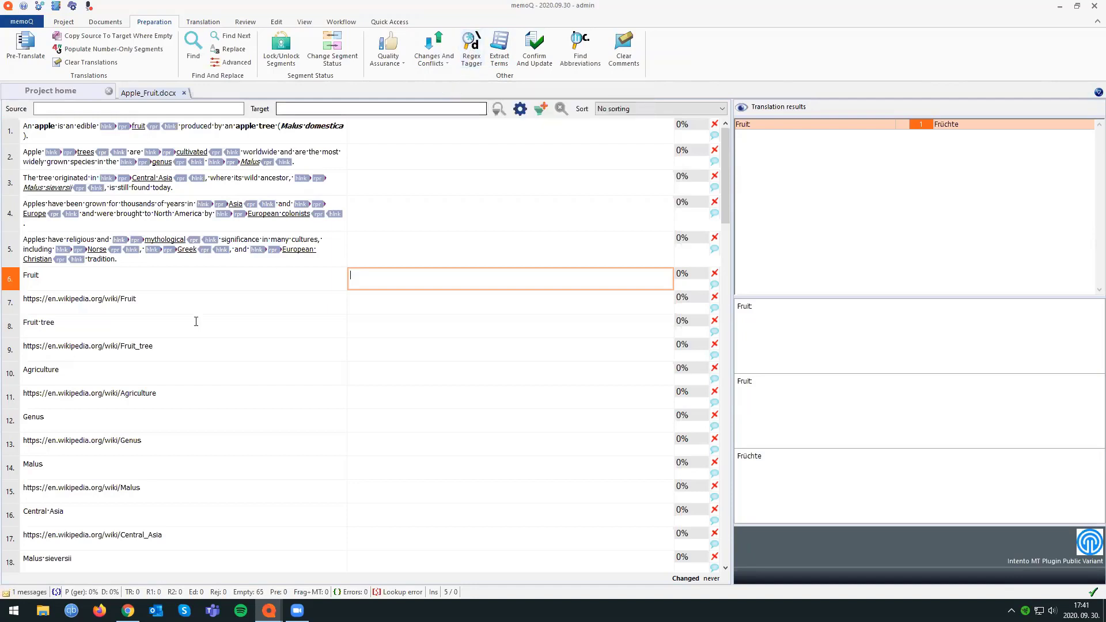
pyautogui.click(168, 298)
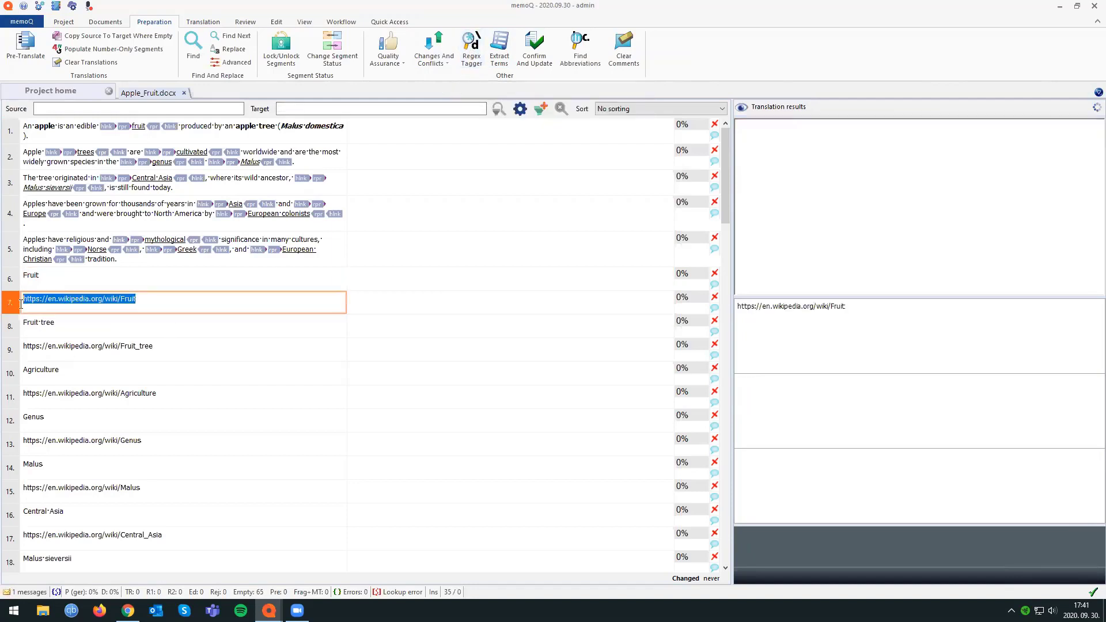
pyautogui.moveTo(152, 301)
pyautogui.mouseDown()
pyautogui.moveTo(25, 303)
pyautogui.moveTo(161, 305)
pyautogui.mouseUp()
pyautogui.hotkey('ctrl', 'c')
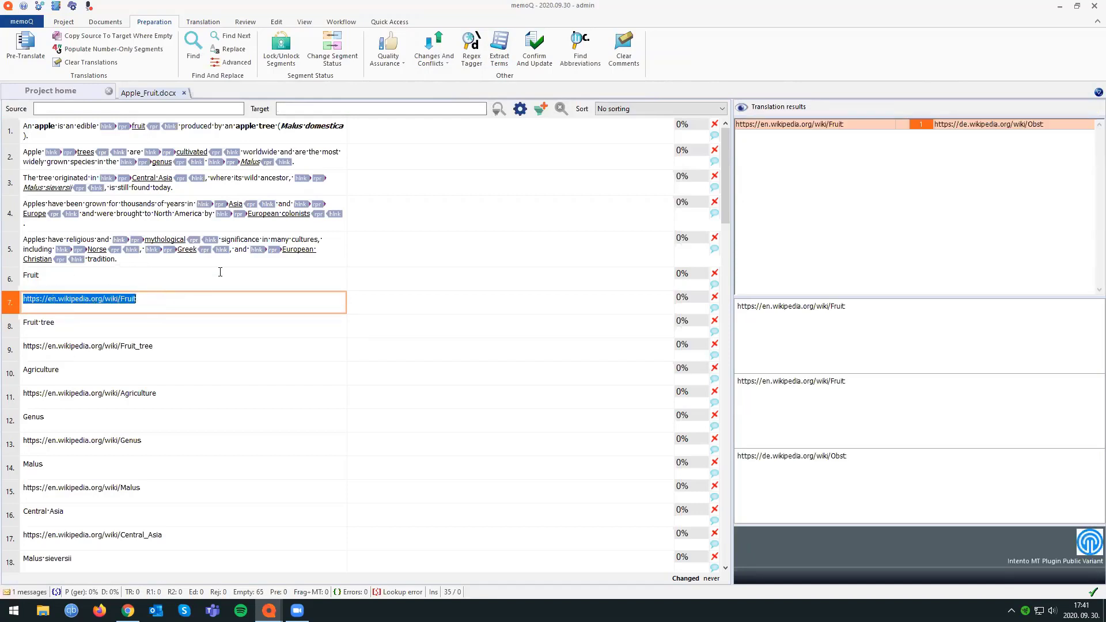
pyautogui.click(471, 44)
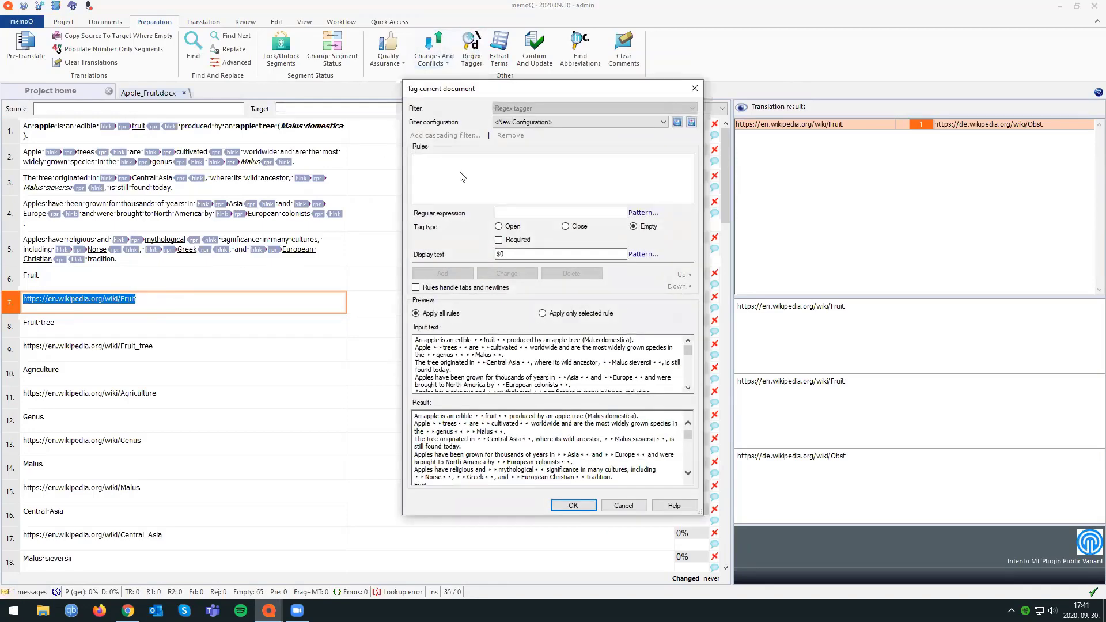
pyautogui.click(534, 122)
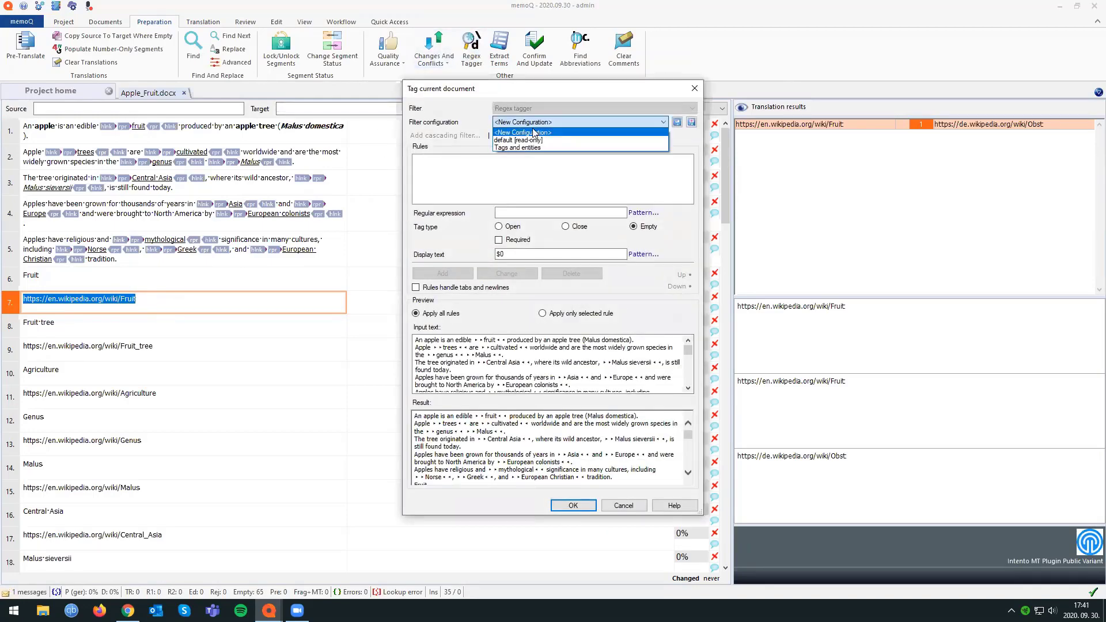
pyautogui.click(533, 133)
pyautogui.click(554, 213)
pyautogui.hotkey('ctrl', 'v')
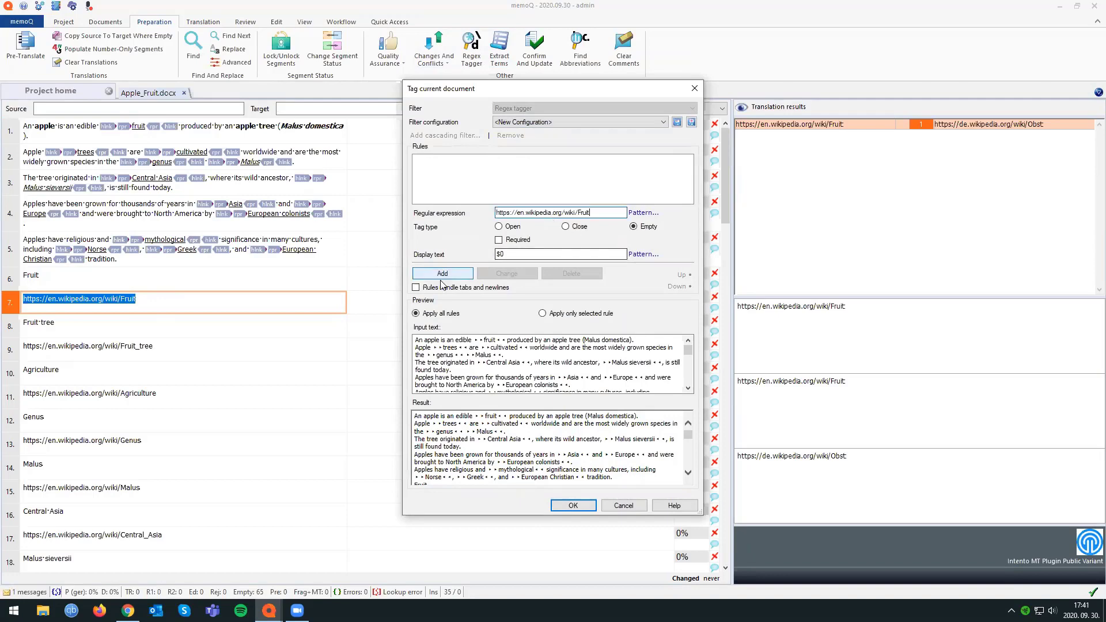
pyautogui.click(442, 274)
pyautogui.click(572, 506)
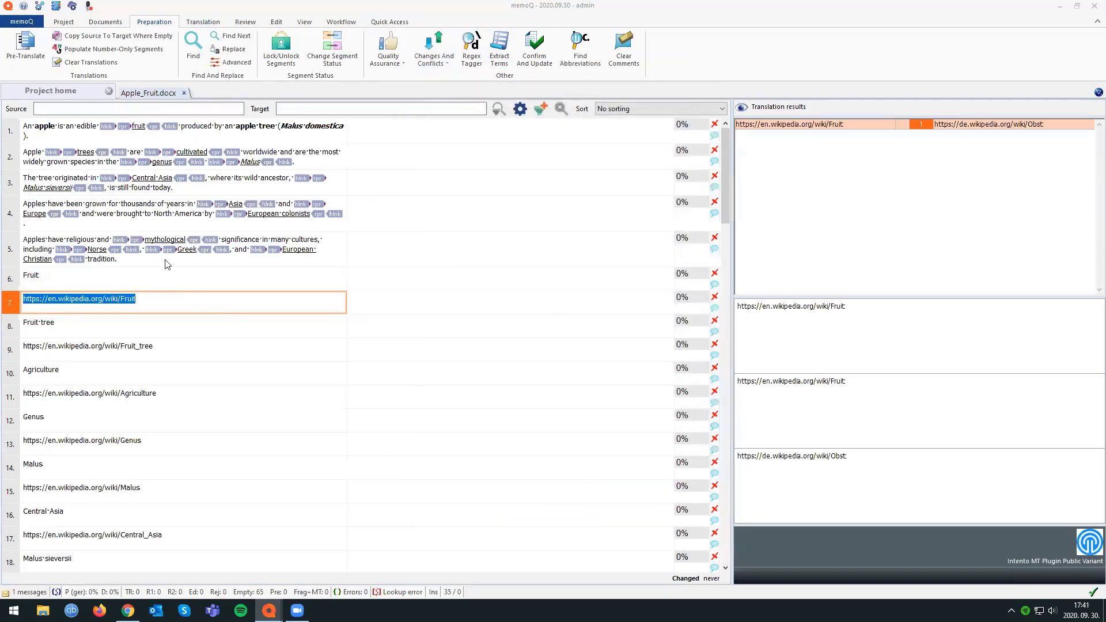
# Copy the tagged URL of segment 7 from source to target and delete it from the target.
pyautogui.click(160, 309)
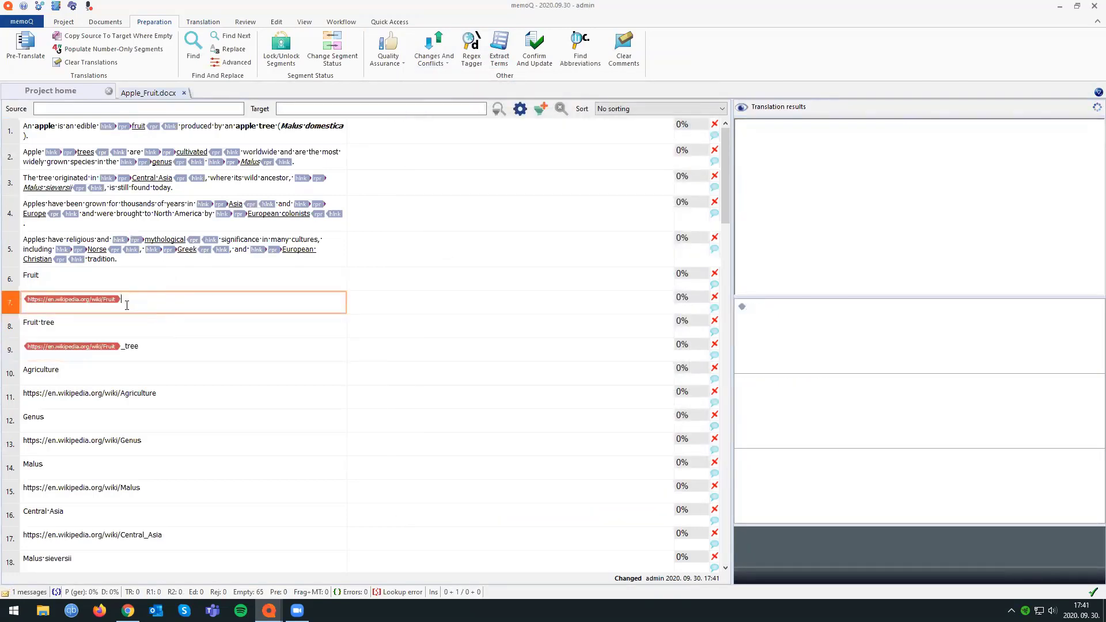
pyautogui.click(437, 297)
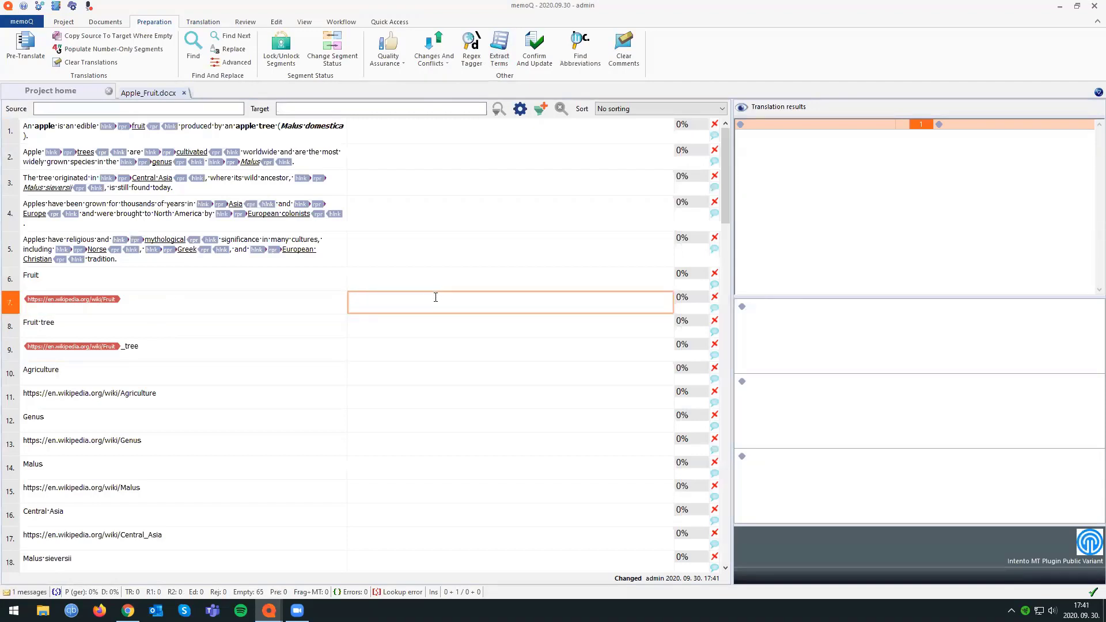
pyautogui.hotkey('ctrl', 'shift', 's')
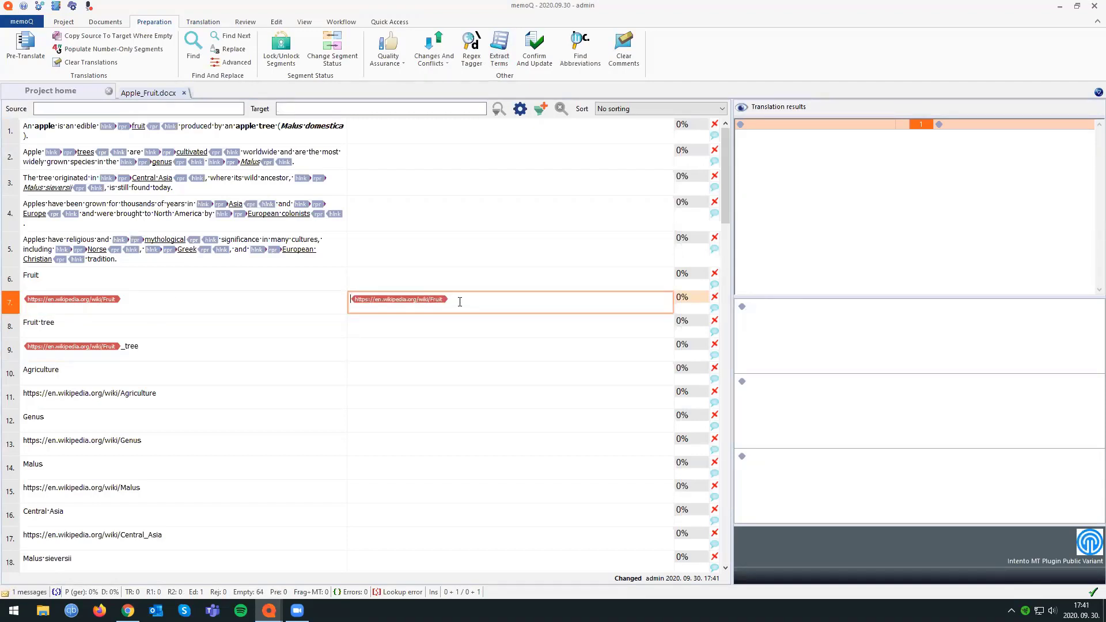
pyautogui.moveTo(460, 302); pyautogui.dragTo(377, 307)
pyautogui.press('Delete')
# Copy the tagged URL of segment 7 from its source cell into the target once more.
pyautogui.click(285, 302)
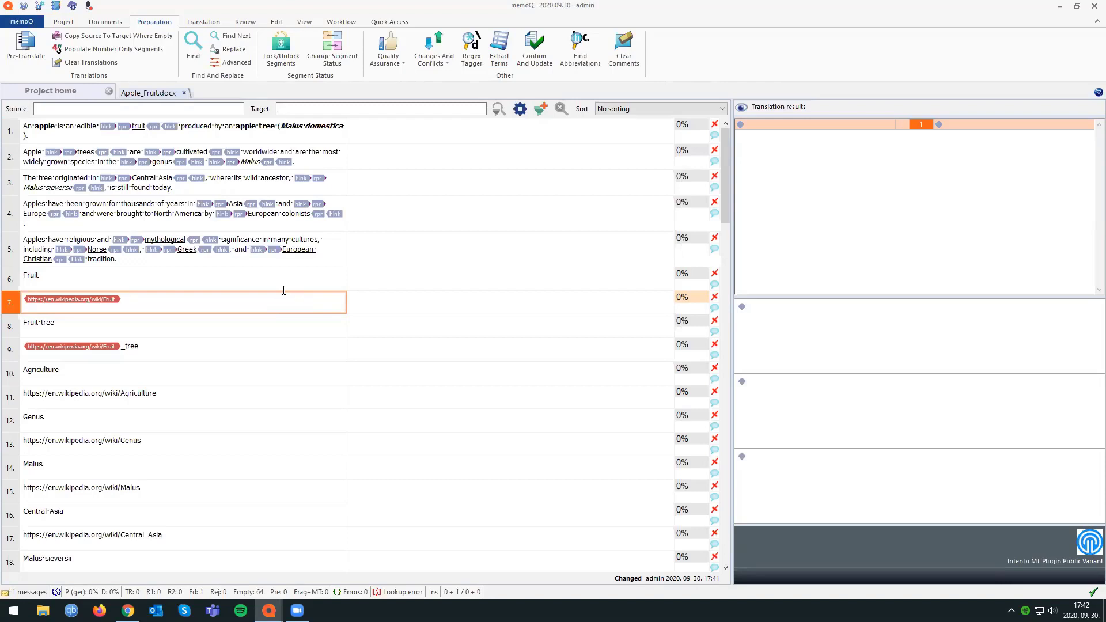
pyautogui.hotkey('ctrl', 'shift', 's')
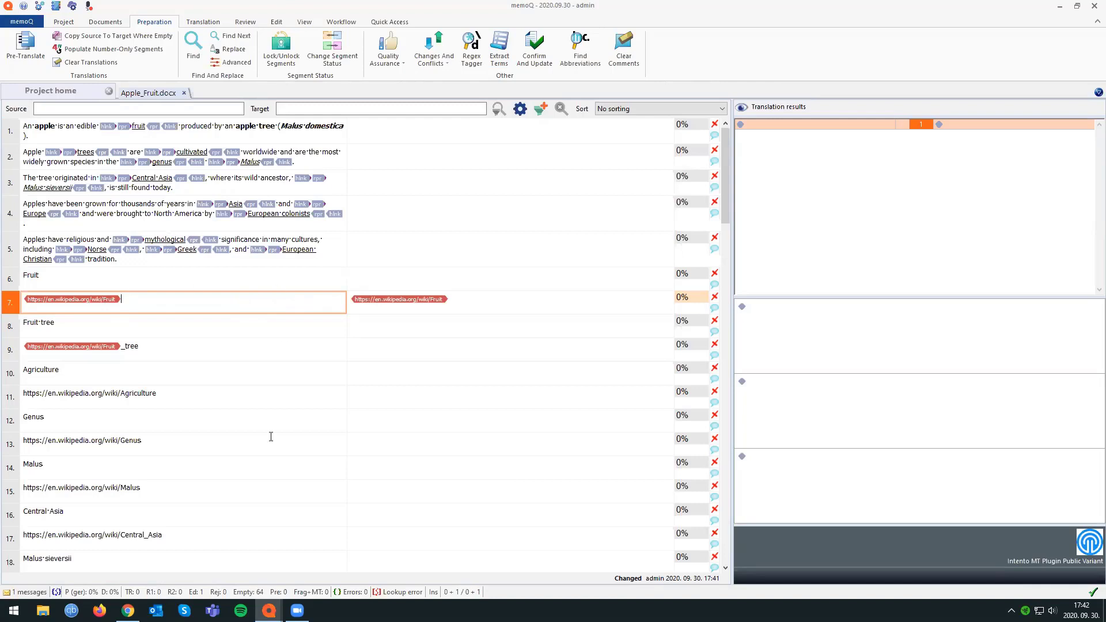
# Bring up the project management window and open the online project 2020.09.30 for management.
pyautogui.click(269, 611)
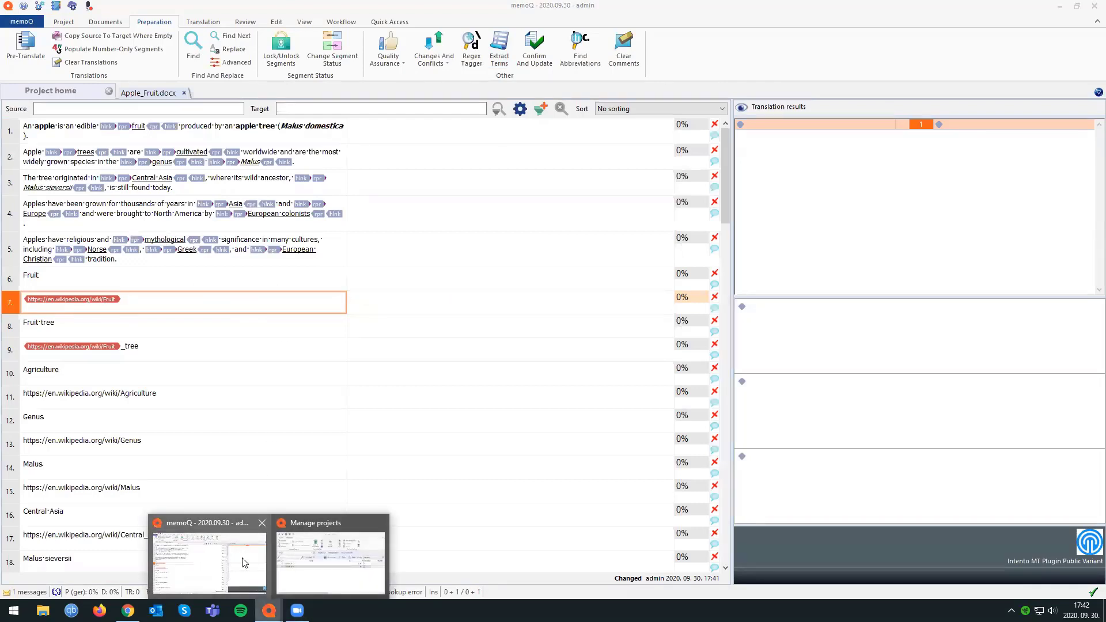
pyautogui.click(348, 553)
pyautogui.moveTo(699, 277); pyautogui.dragTo(558, 233)
pyautogui.click(491, 375)
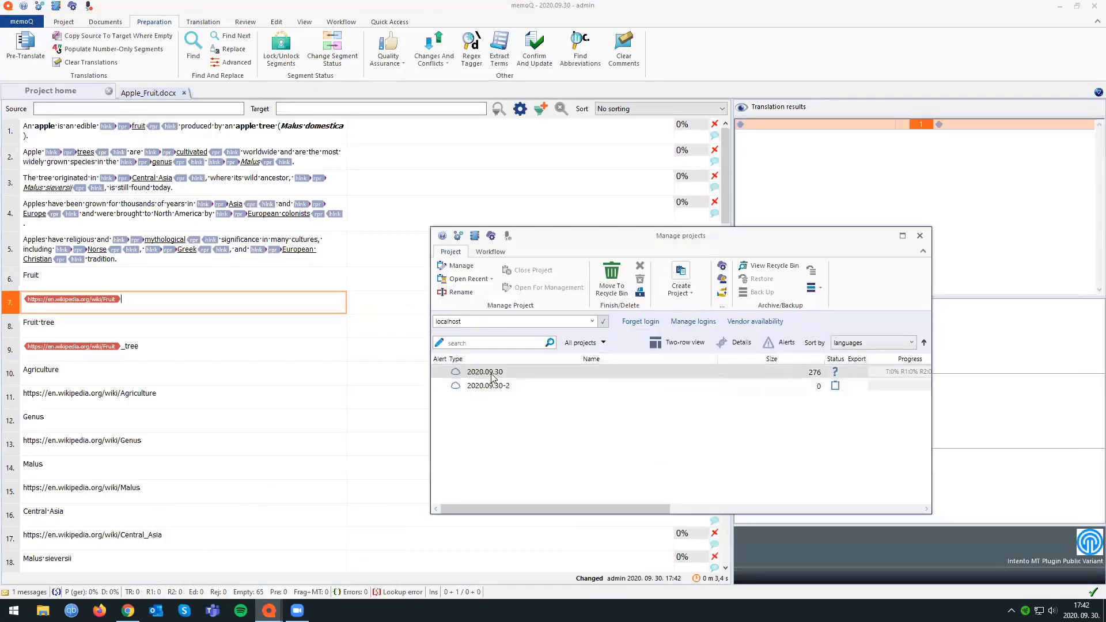
pyautogui.doubleClick(492, 374)
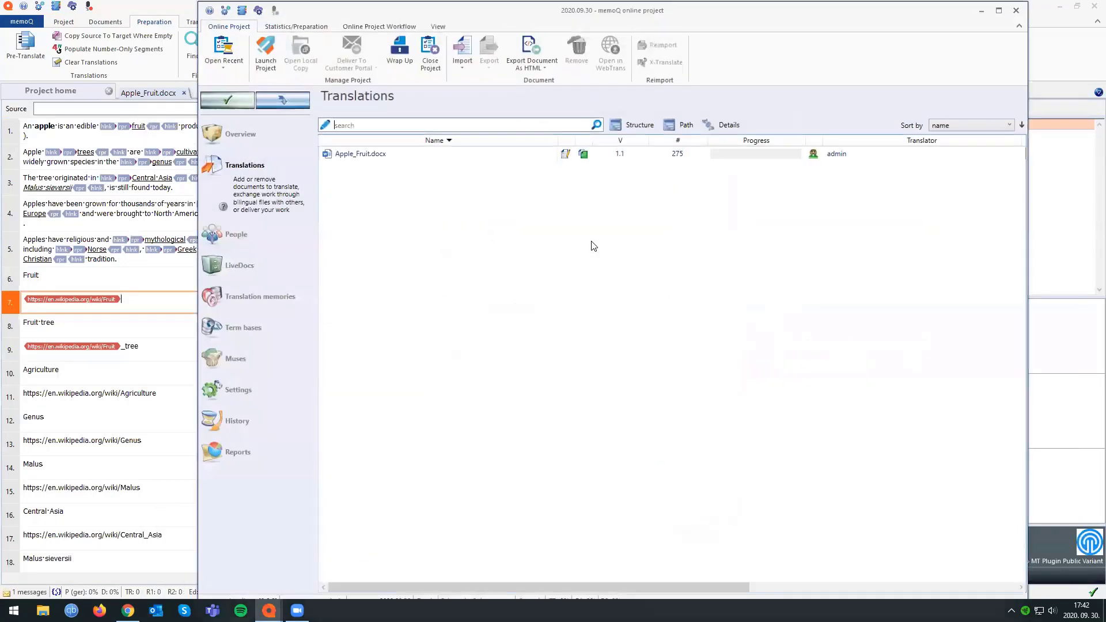
# Return to the Apple_Fruit.docx editor and copy source to target in segments 1 to 5.
pyautogui.click(153, 258)
pyautogui.click(420, 129)
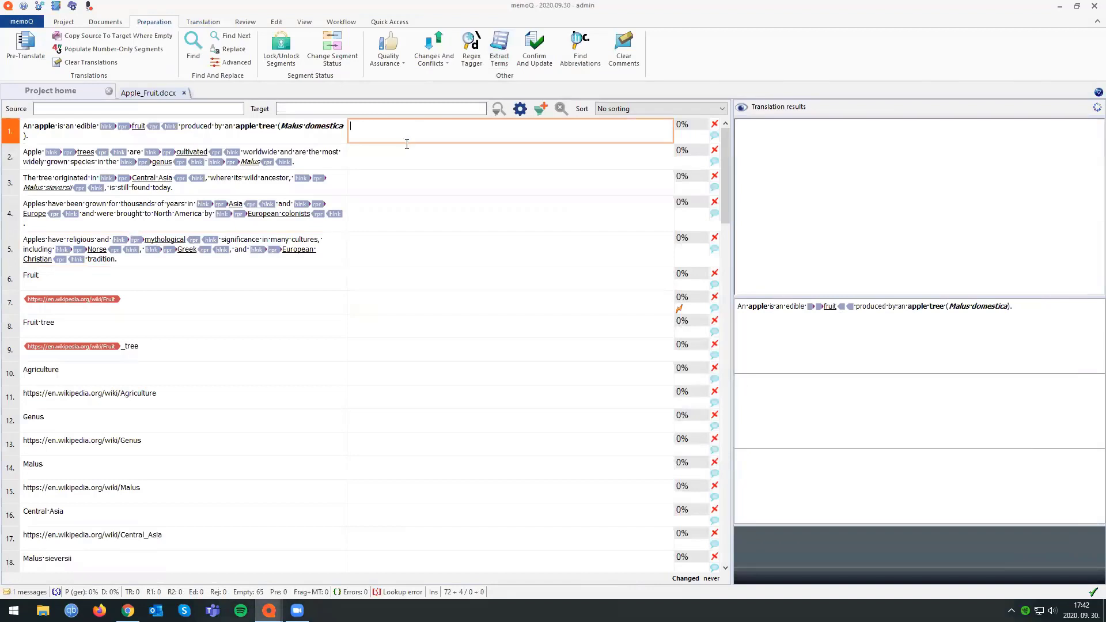
pyautogui.hotkey('ctrl', 'shift', 's')
pyautogui.click(398, 172)
pyautogui.hotkey('ctrl', 'shift', 's')
pyautogui.click(390, 159)
pyautogui.hotkey('ctrl', 'shift', 's')
pyautogui.click(376, 219)
pyautogui.hotkey('ctrl', 'shift', 's')
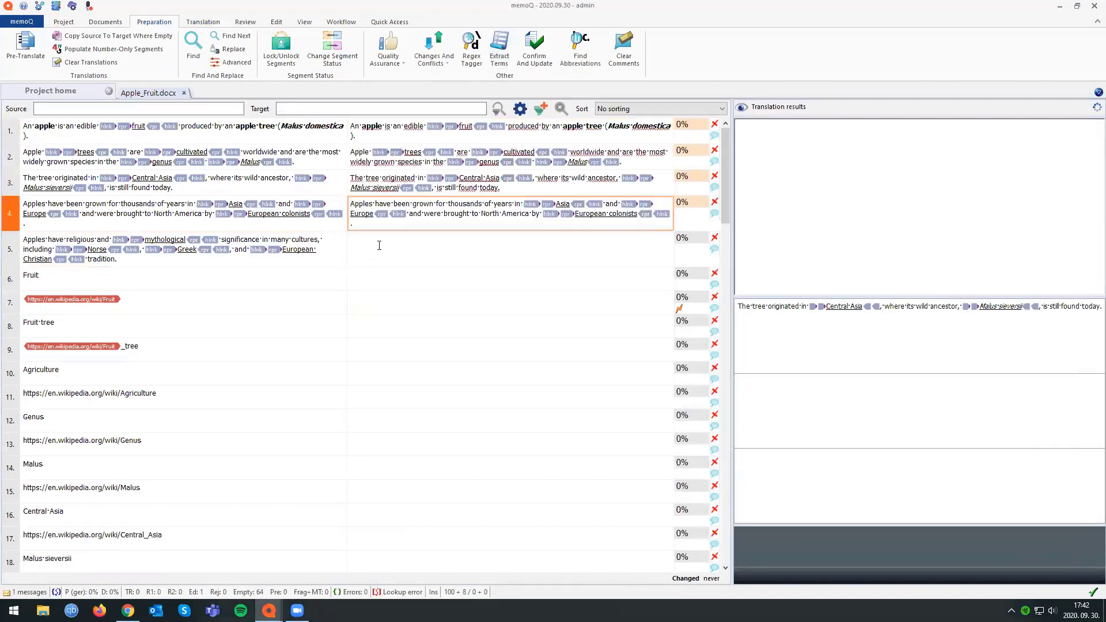
pyautogui.click(379, 245)
pyautogui.hotkey('ctrl', 'shift', 's')
# Confirm segments 1 to 5 together and go to the target cell of segment 5.
pyautogui.hotkey('ctrl', 'Home')
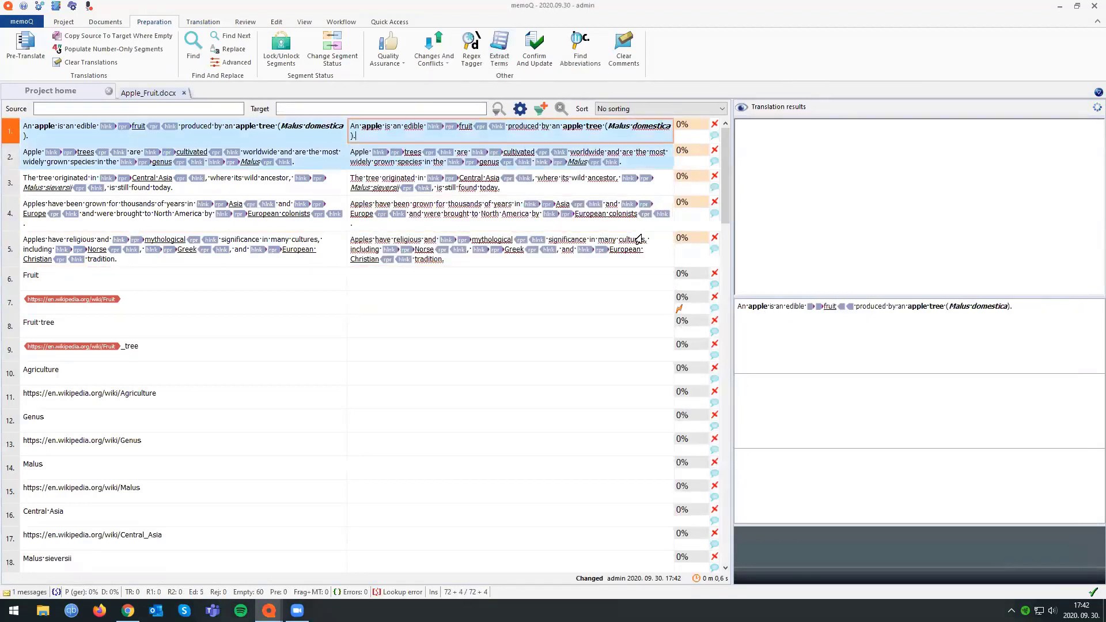
pyautogui.moveTo(638, 239); pyautogui.dragTo(650, 258)
pyautogui.hotkey('ctrl', 'Return')
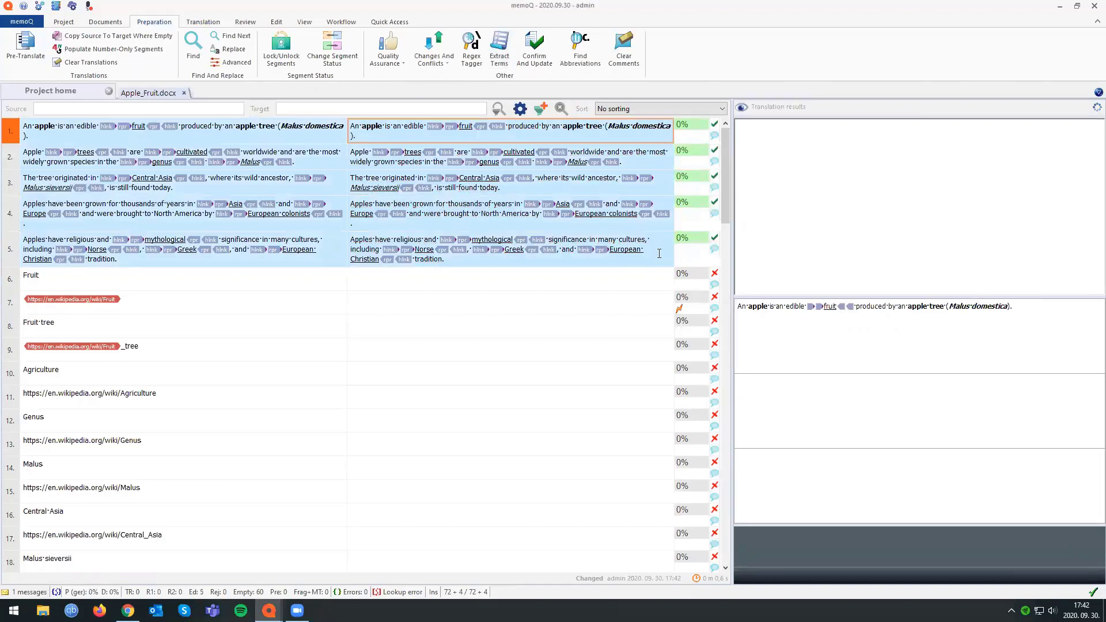
pyautogui.click(658, 257)
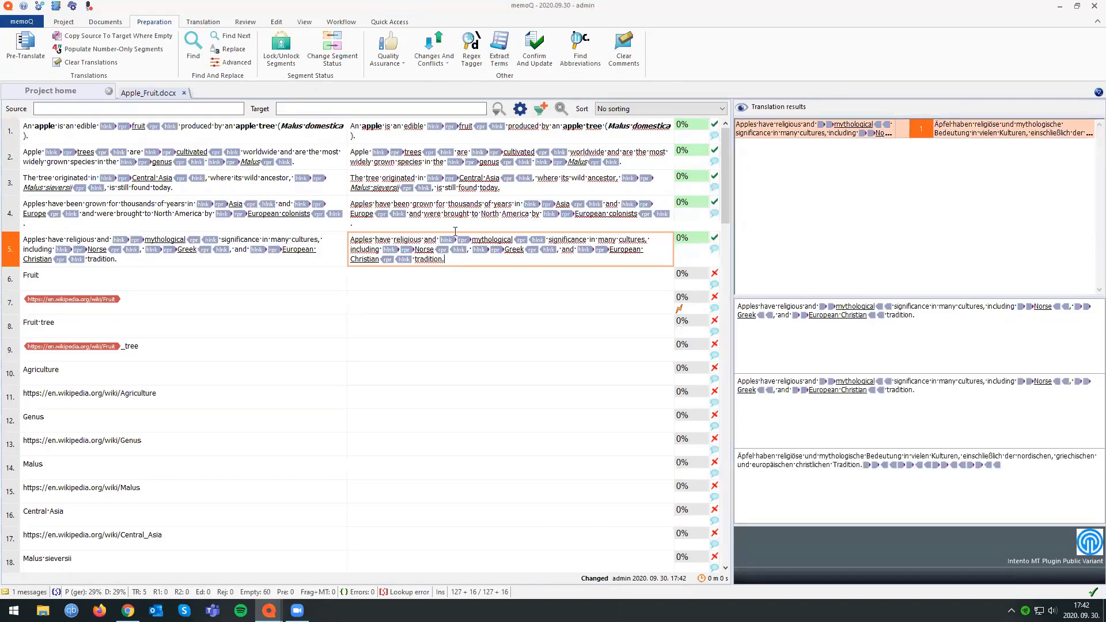
# In the 2020.09.30 online project window, reimport Apple_Fruit.docx from the same original source file.
pyautogui.click(269, 610)
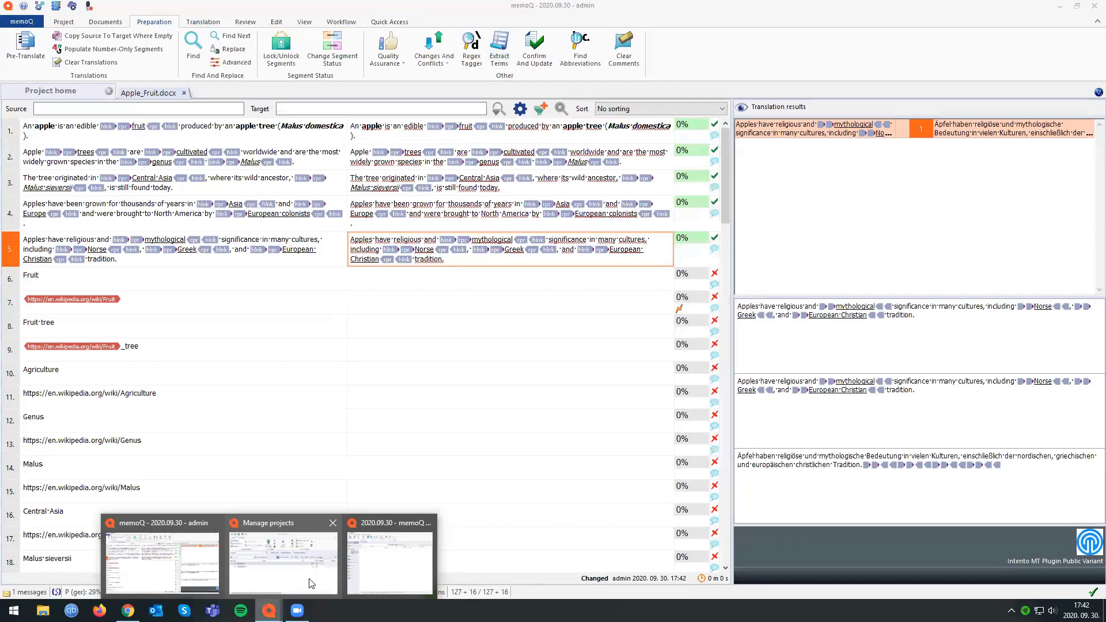
pyautogui.click(389, 567)
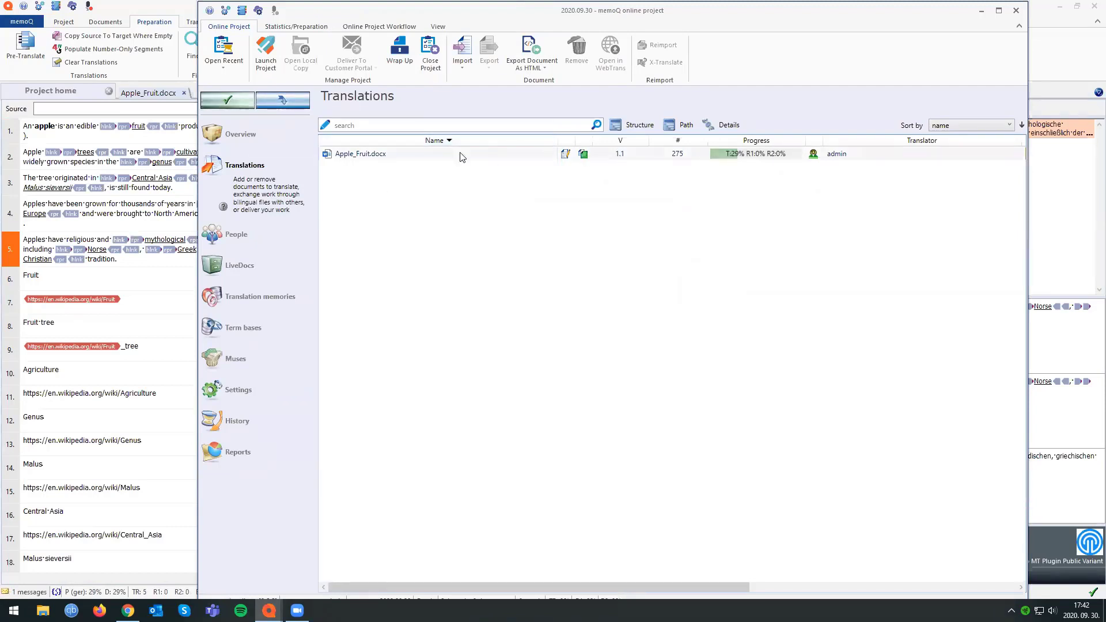
pyautogui.rightClick(392, 156)
pyautogui.click(448, 171)
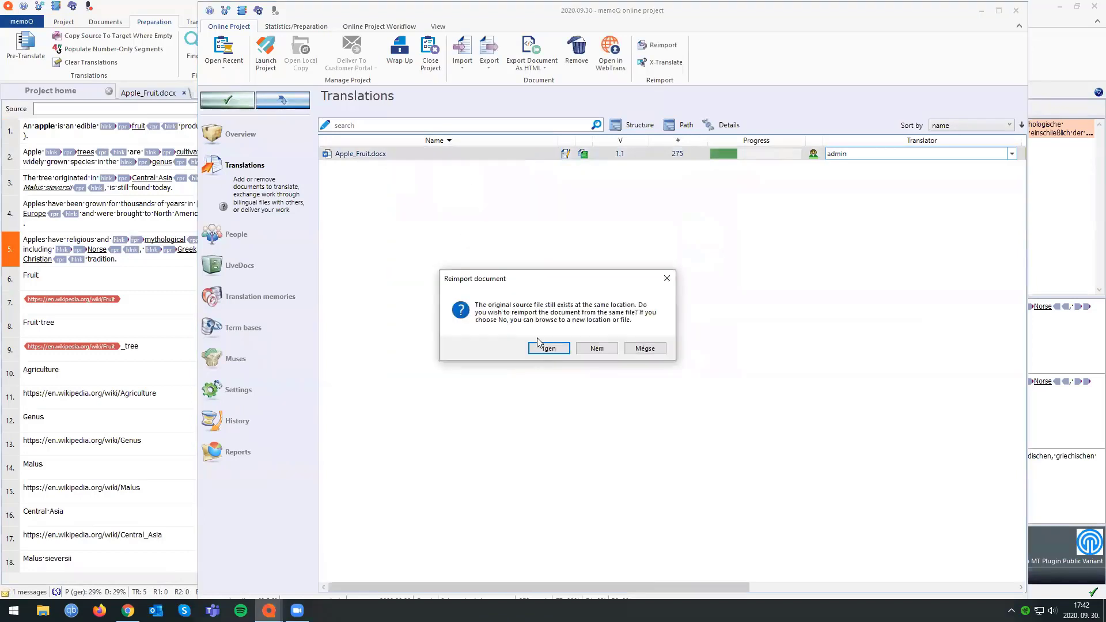
pyautogui.click(541, 347)
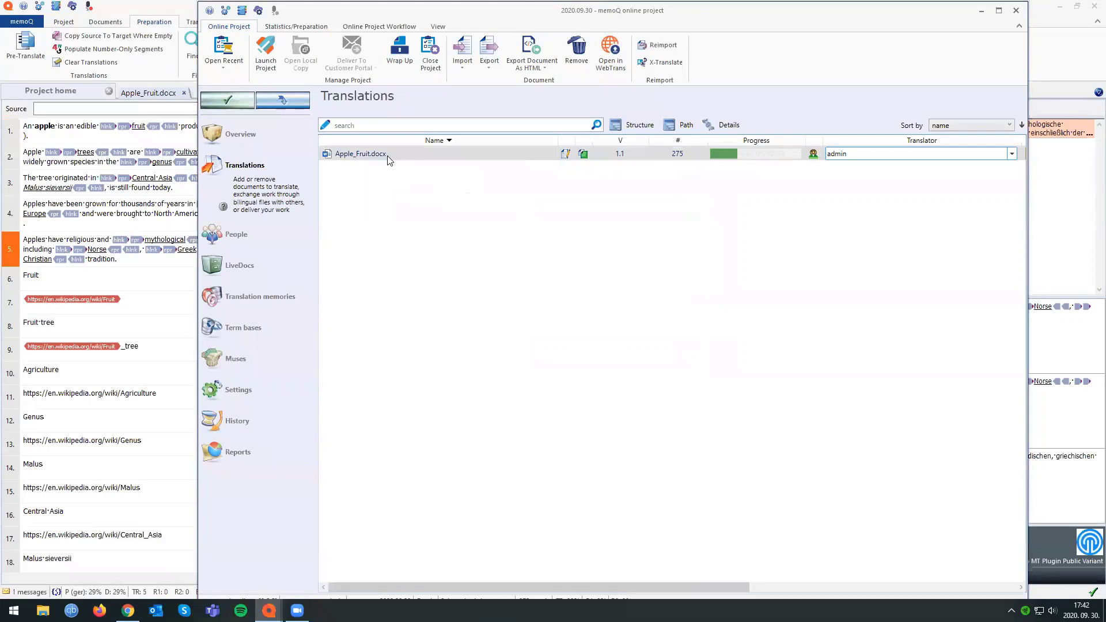
pyautogui.click(513, 452)
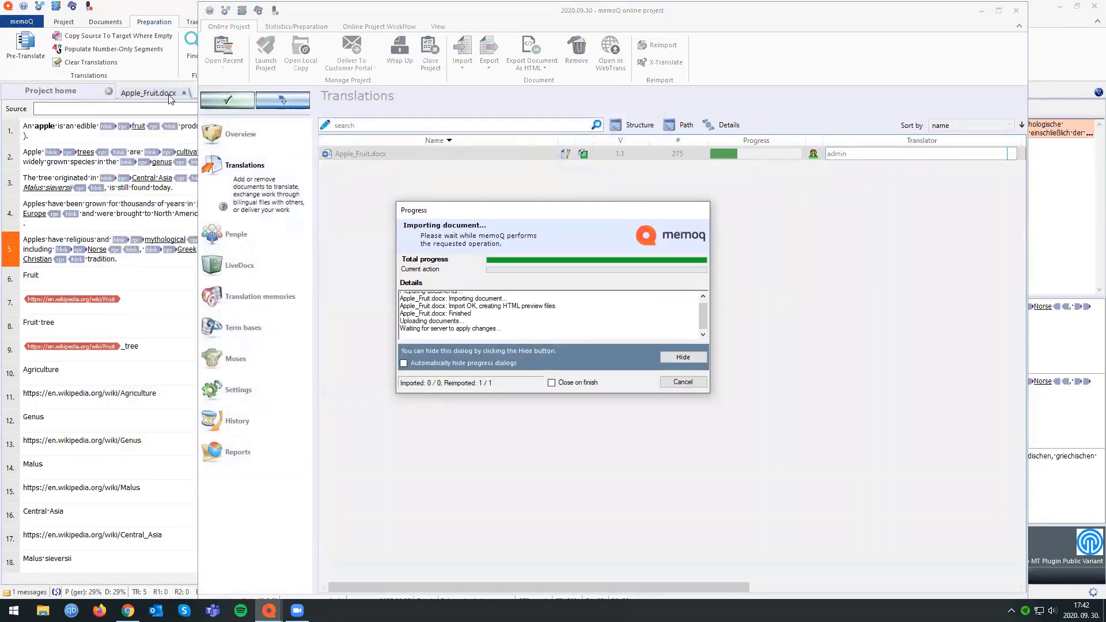
pyautogui.moveTo(549, 218); pyautogui.dragTo(516, 213)
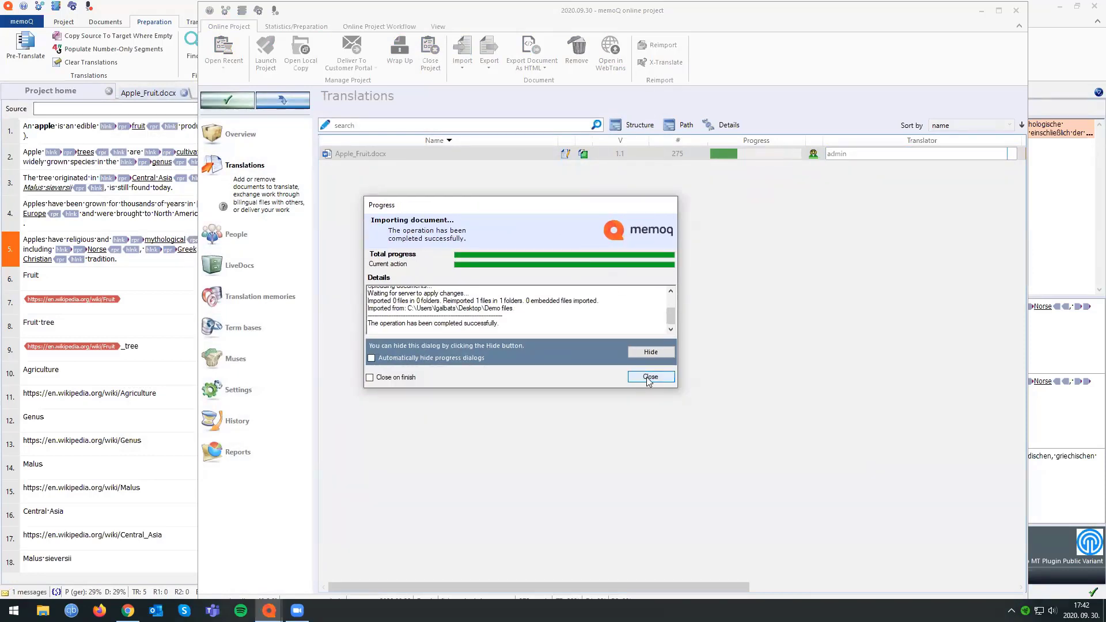
pyautogui.click(648, 378)
# X-translate the reimported Apple_Fruit.docx from Major version 1 with the Mid-project update scenario.
pyautogui.click(498, 152)
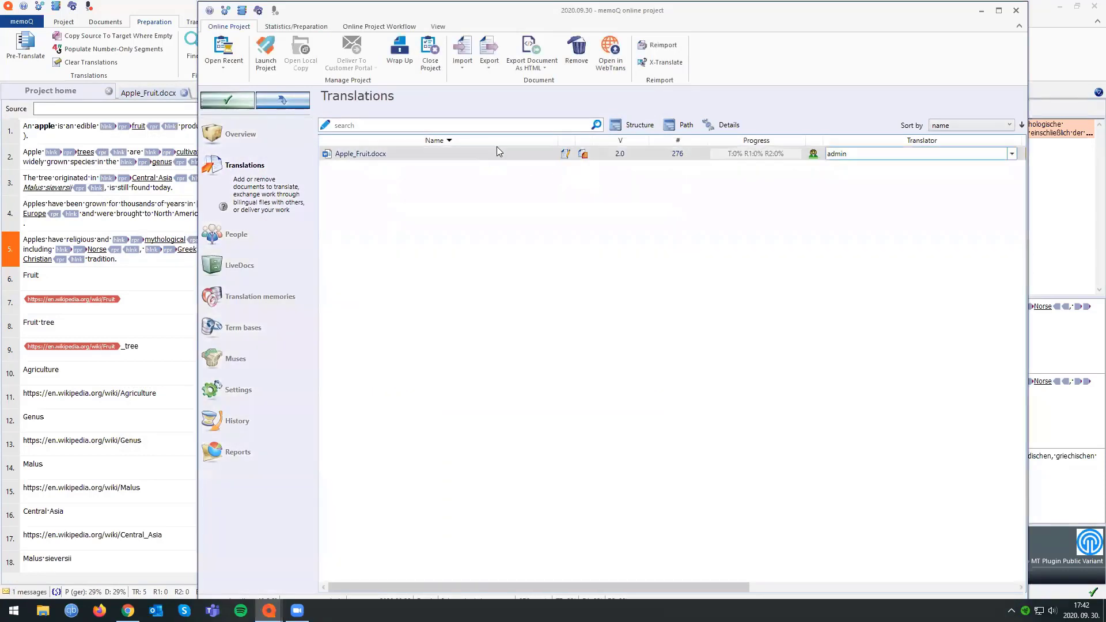
pyautogui.click(666, 64)
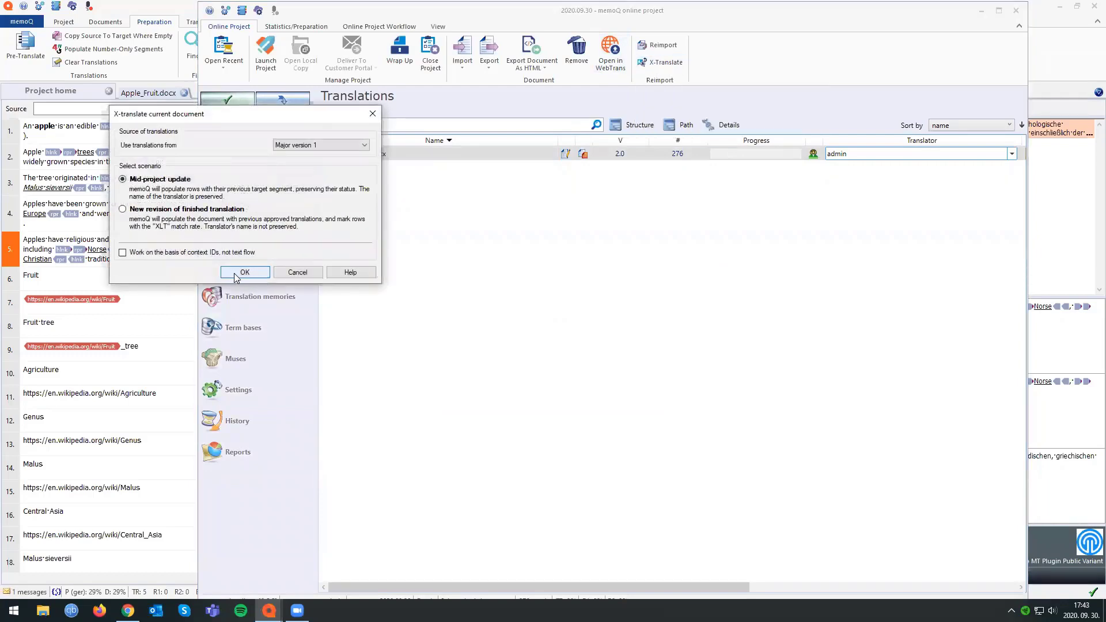
pyautogui.click(236, 276)
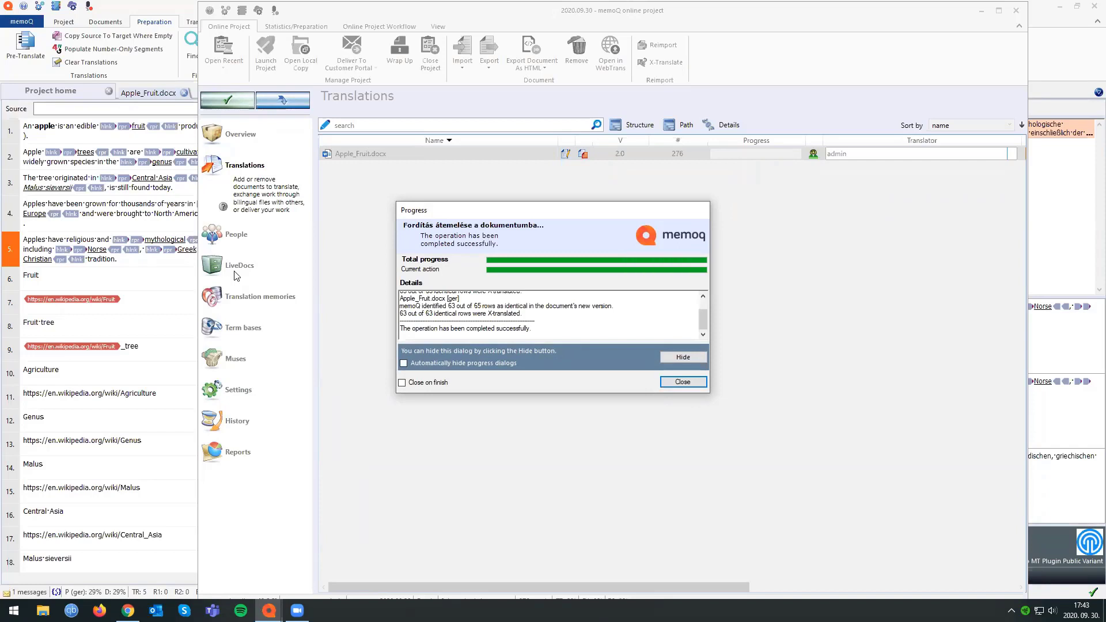
pyautogui.click(680, 383)
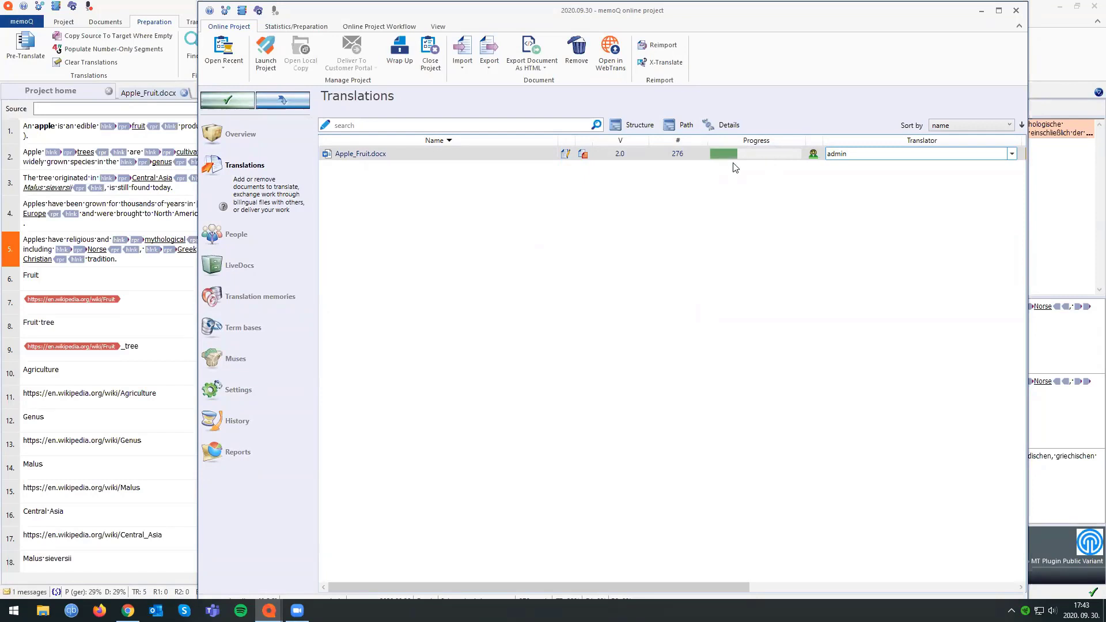
pyautogui.click(456, 209)
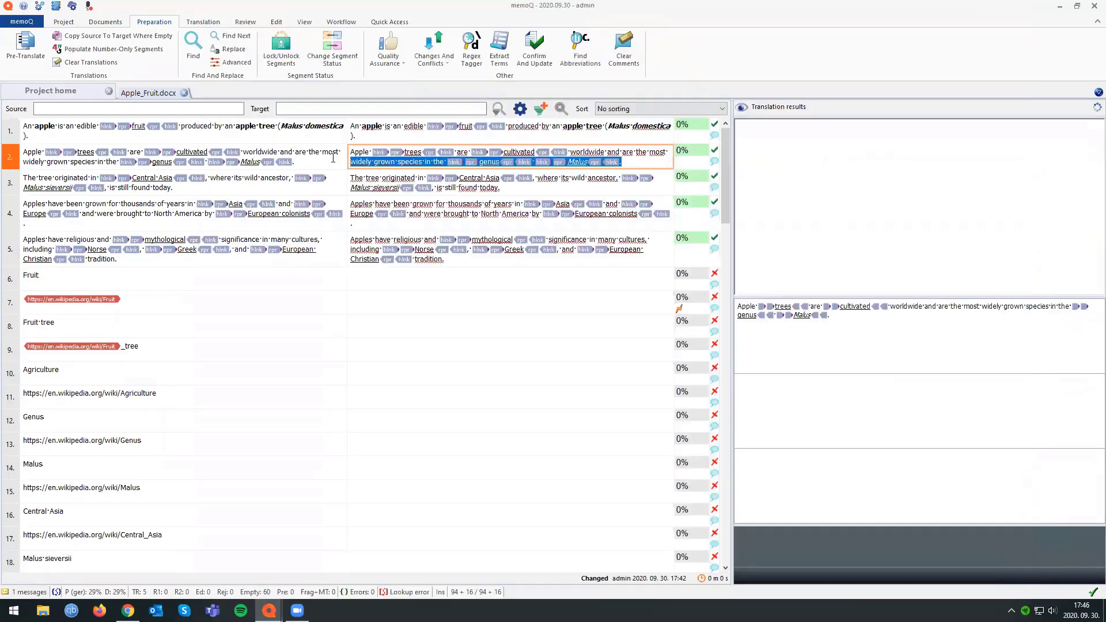
# In the local editor, overwrite the target of segment 2 with A and clear the translation of that selected segment.
pyautogui.moveTo(445, 163); pyautogui.dragTo(351, 162)
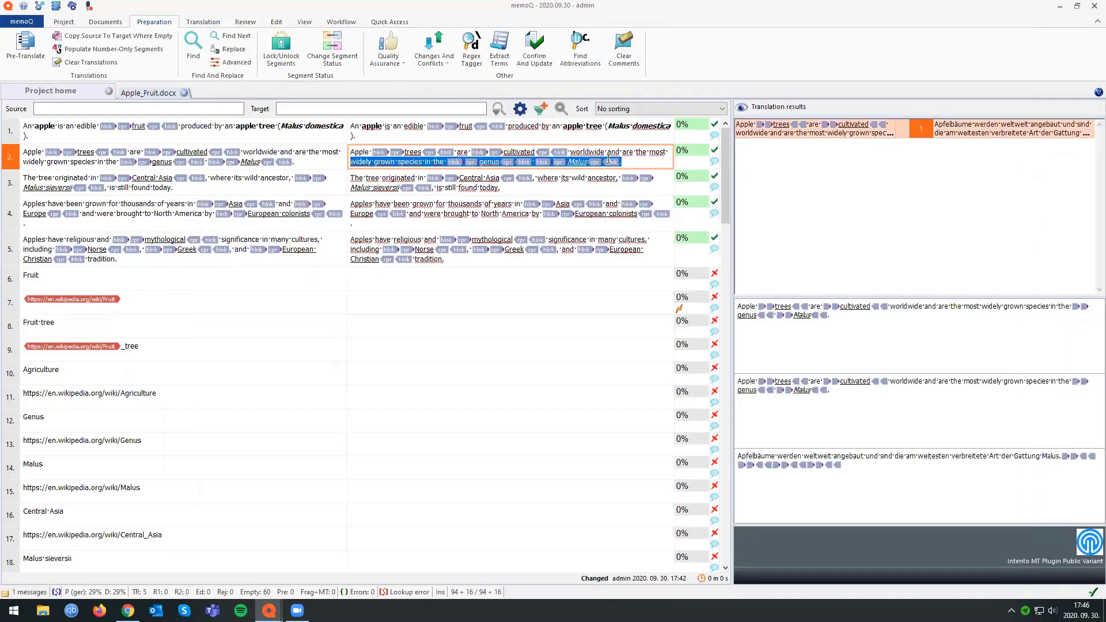
pyautogui.moveTo(620, 160); pyautogui.dragTo(356, 152)
pyautogui.write('A')
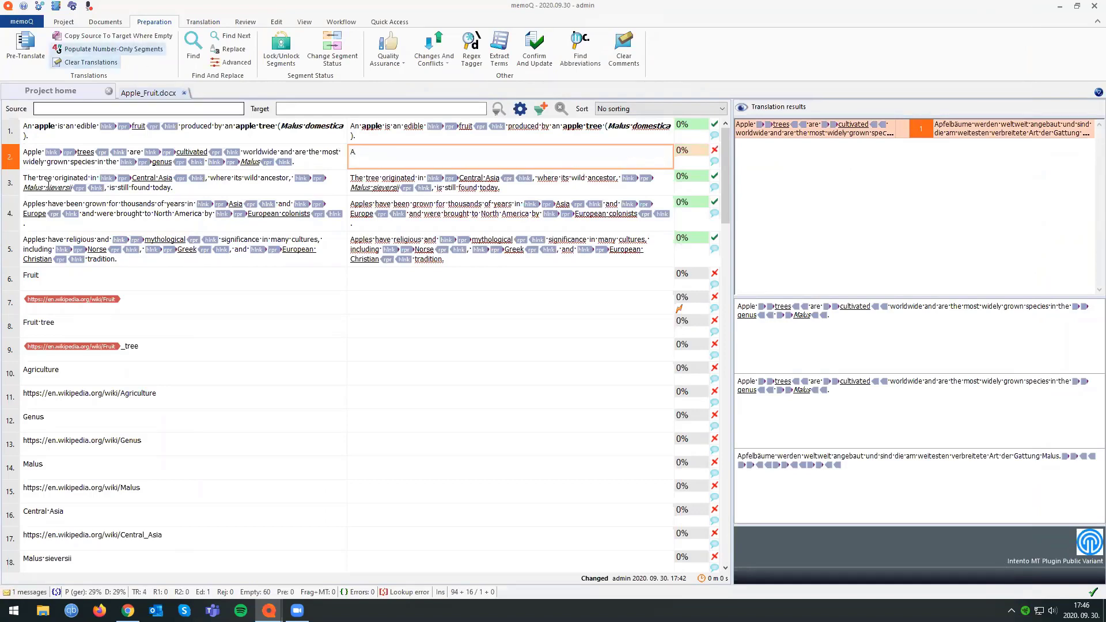
pyautogui.click(10, 161)
pyautogui.click(77, 63)
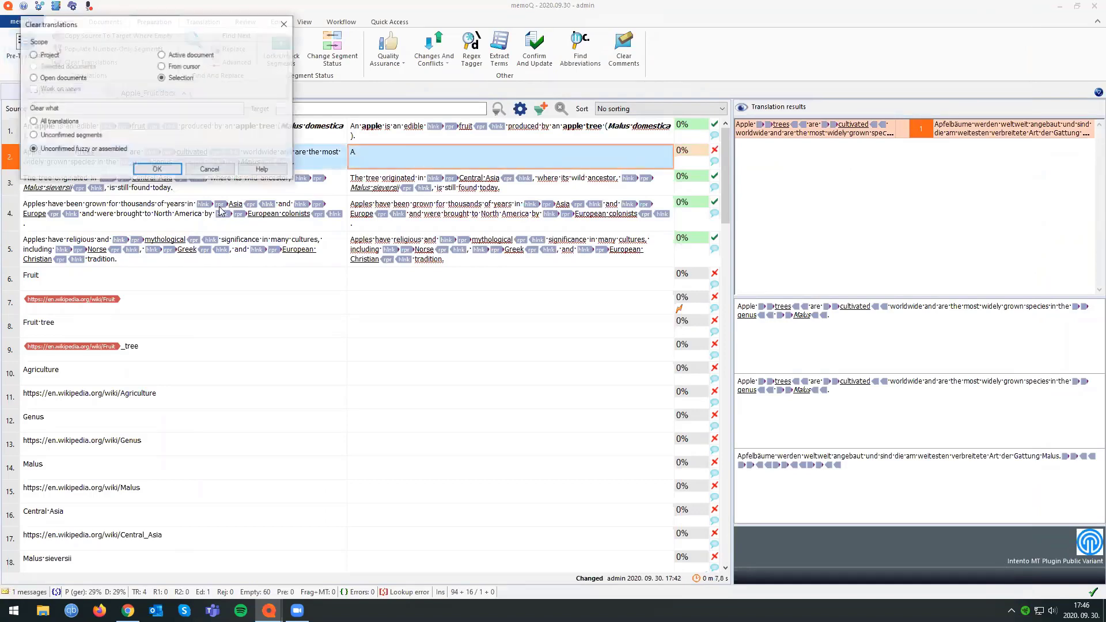
pyautogui.click(152, 168)
pyautogui.click(552, 346)
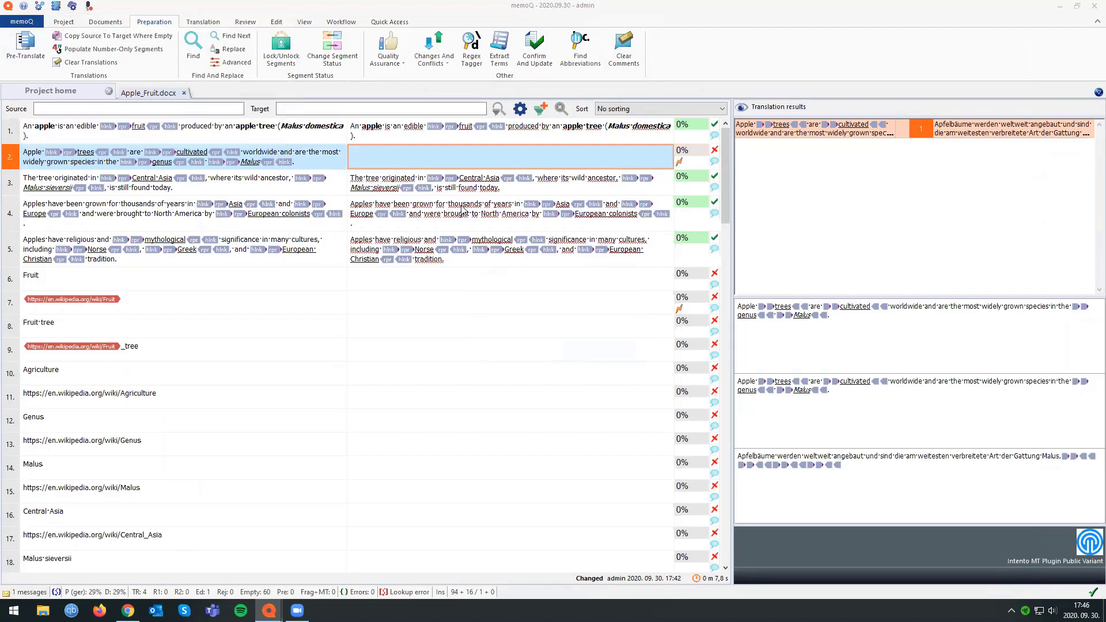
# Synchronize the local copy with the server to receive the reimported Apple_Fruit.docx.
pyautogui.click(492, 161)
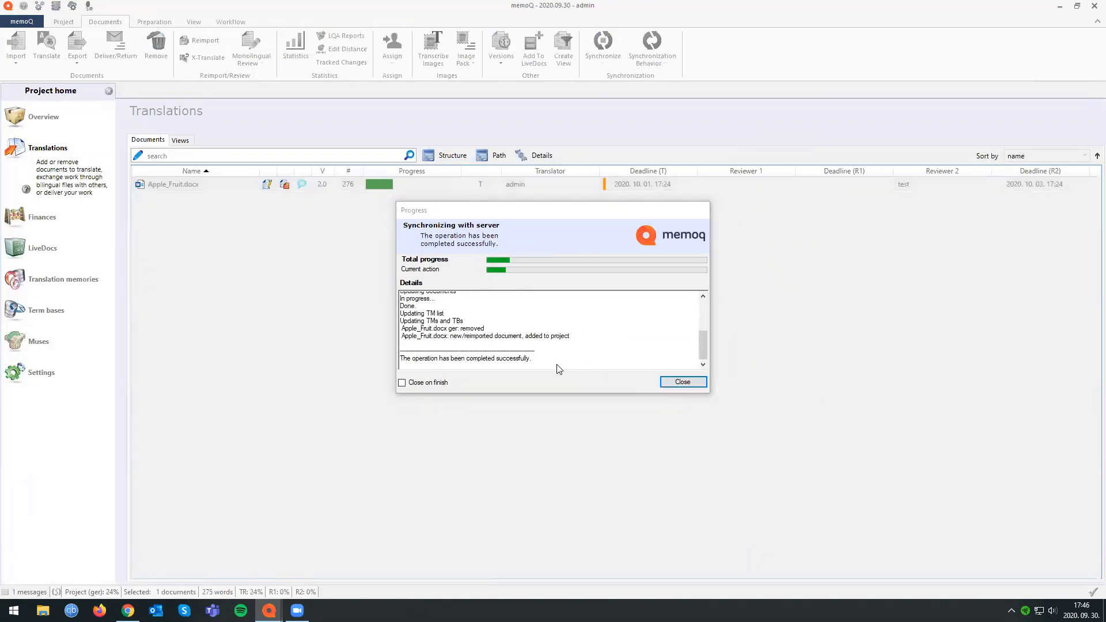
pyautogui.click(321, 136)
pyautogui.click(683, 382)
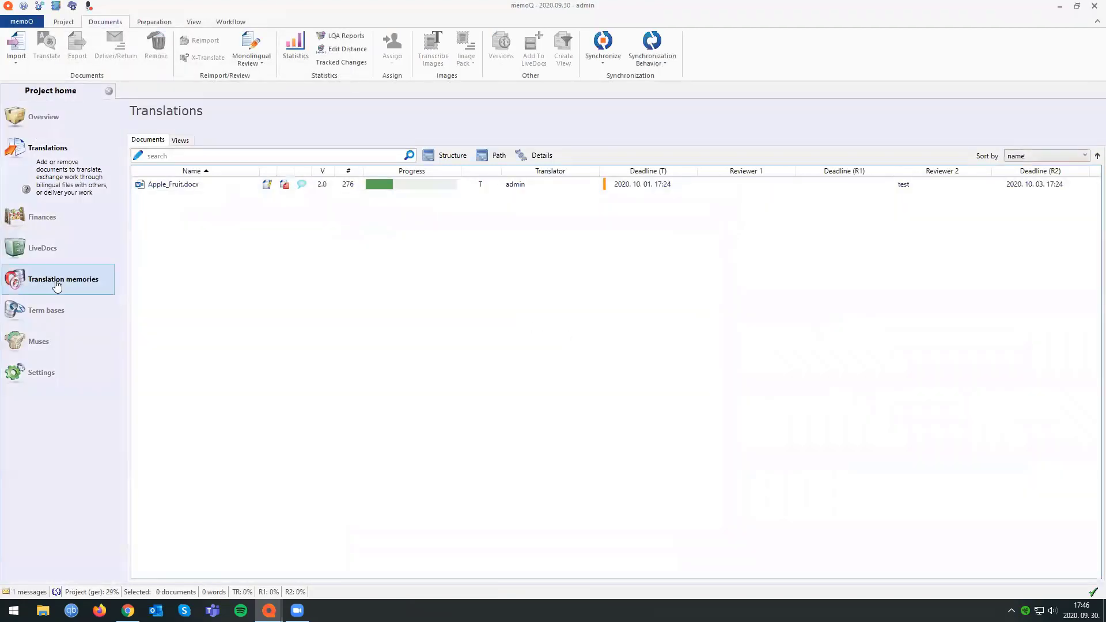
# Remove the master translation memory named 1 from the project.
pyautogui.click(54, 282)
pyautogui.click(135, 249)
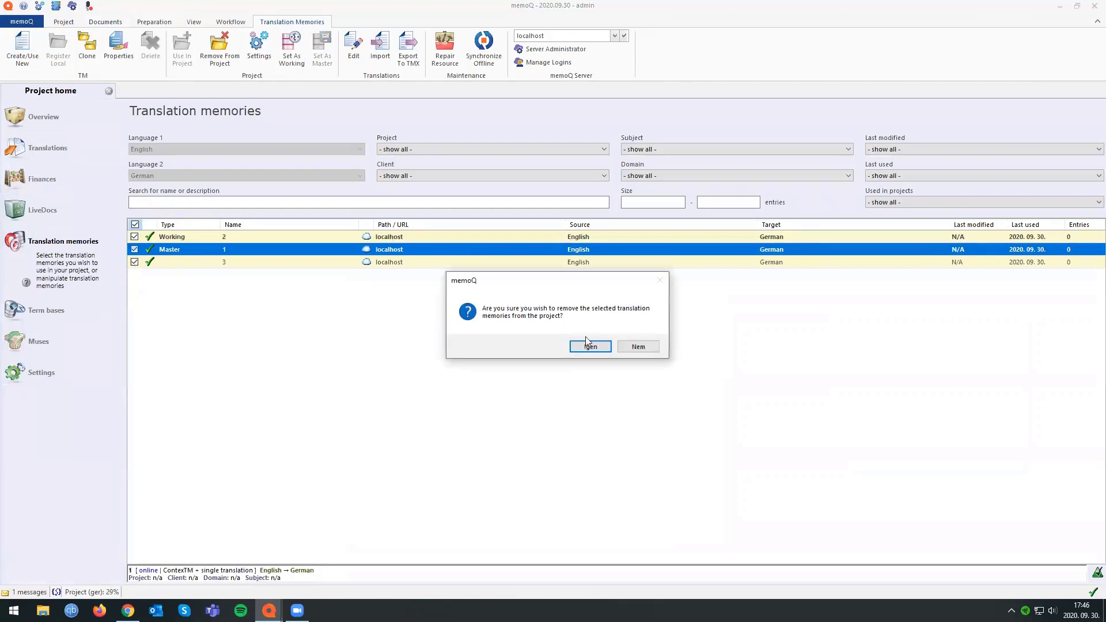
pyautogui.click(588, 344)
pyautogui.click(134, 250)
pyautogui.click(582, 347)
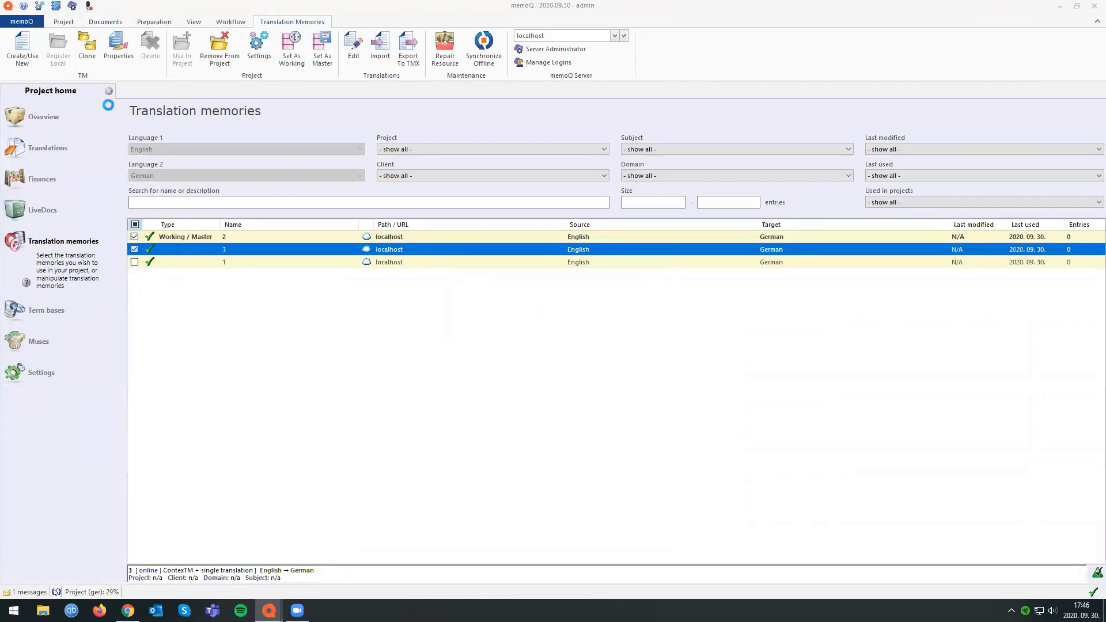
# Open the updated Apple_Fruit.docx in the translation editor and confirm segment 2.
pyautogui.click(48, 148)
pyautogui.click(151, 184)
pyautogui.doubleClick(152, 184)
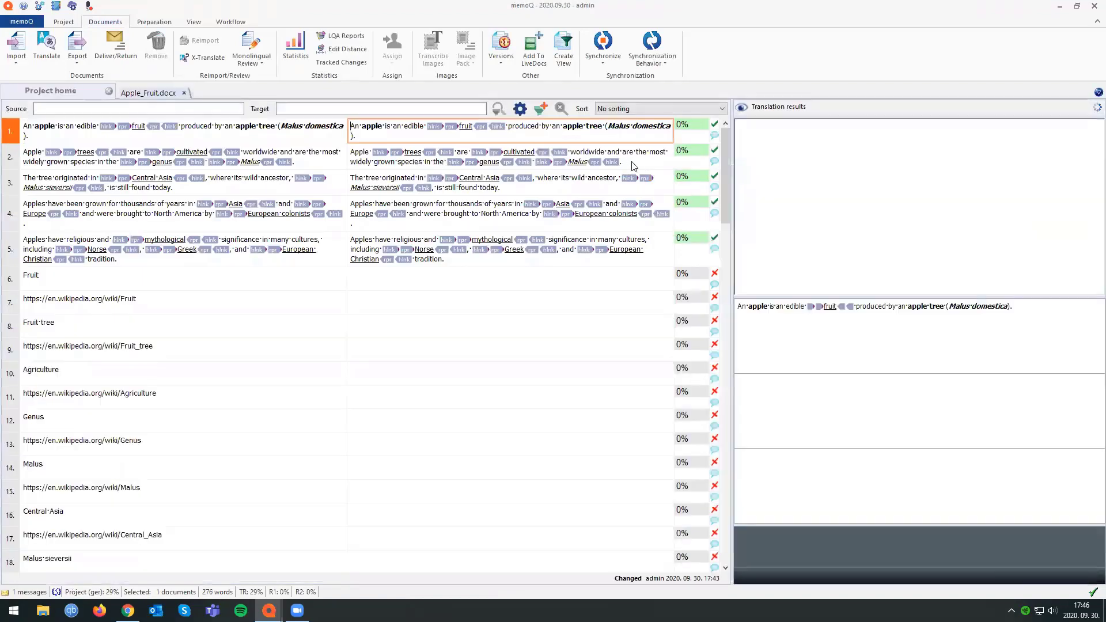
pyautogui.click(639, 164)
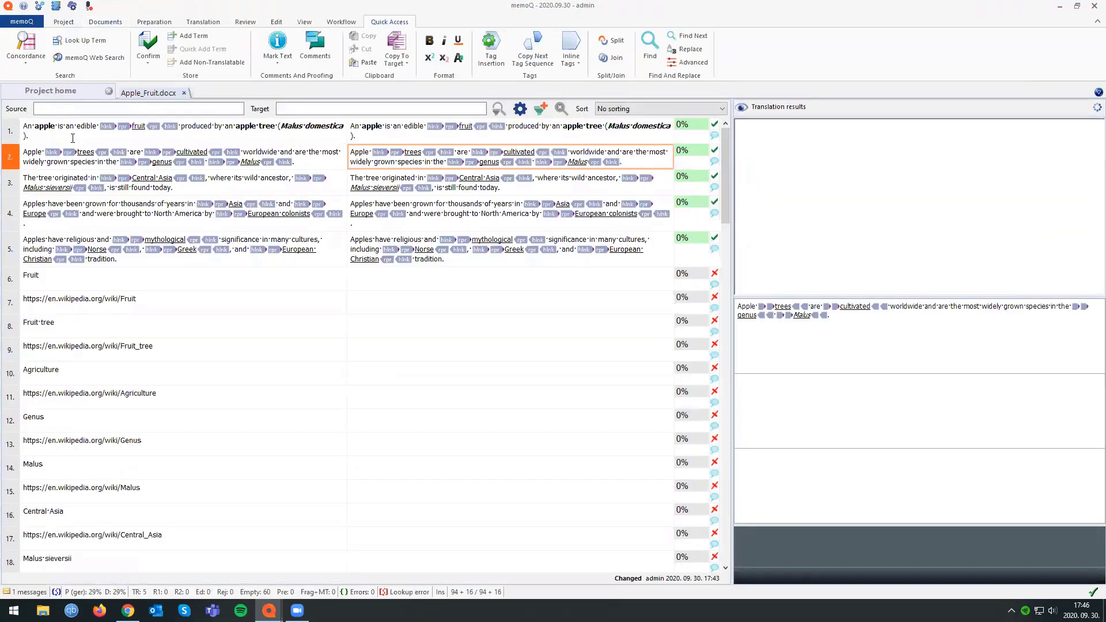
pyautogui.hotkey('ctrl', 'Return')
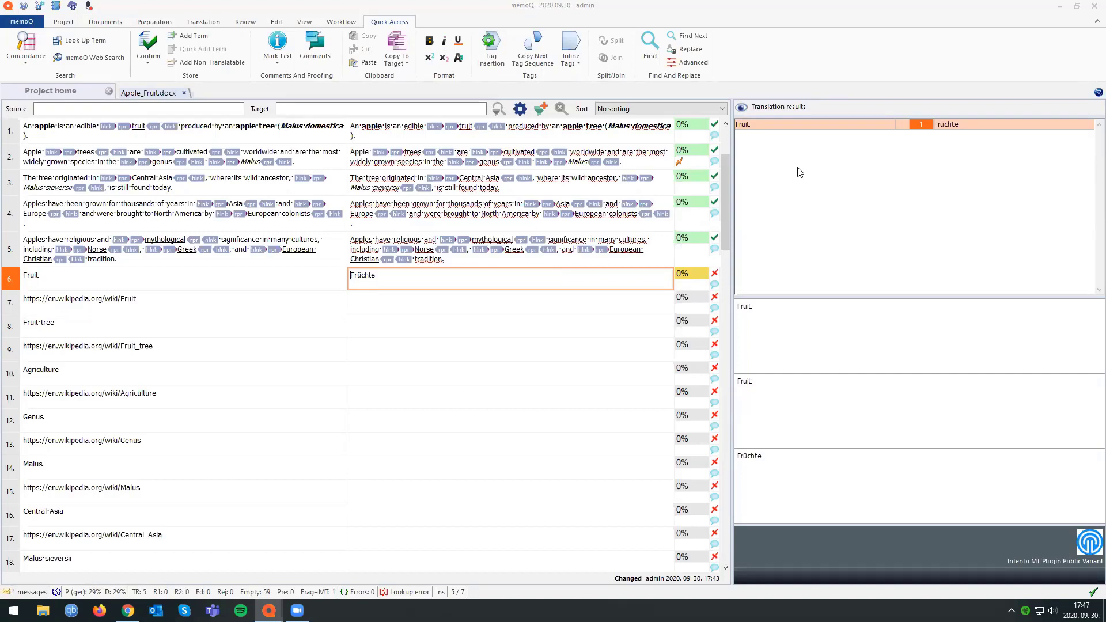
# Read the notification about LiveDocs corpora and check it against the project's list of LiveDocs corpora.
pyautogui.click(19, 593)
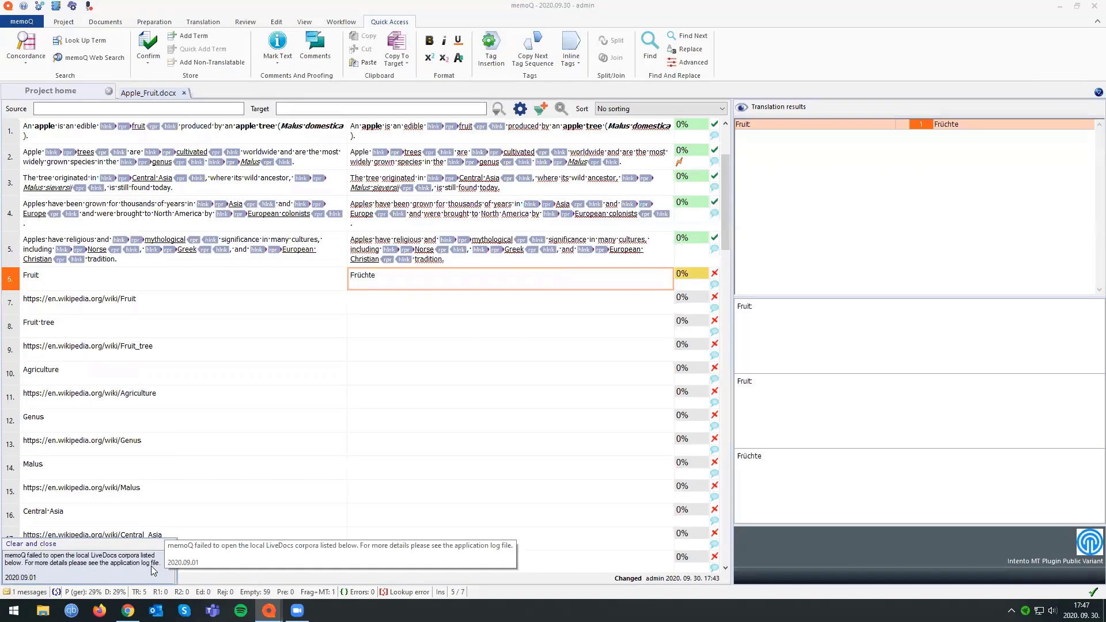
pyautogui.click(32, 92)
pyautogui.click(54, 253)
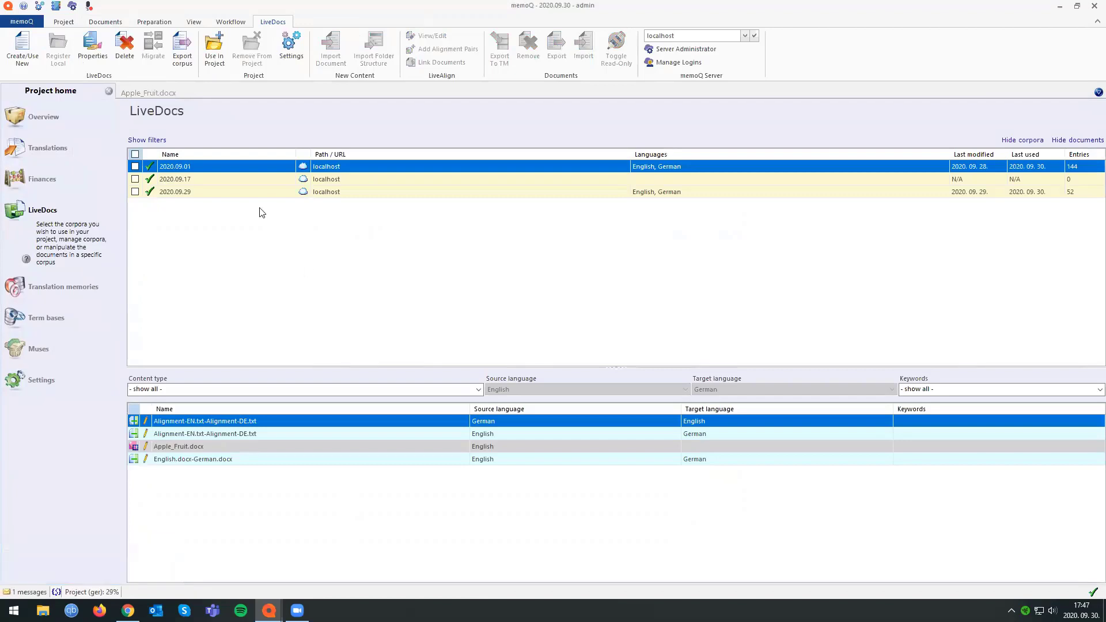
pyautogui.click(19, 594)
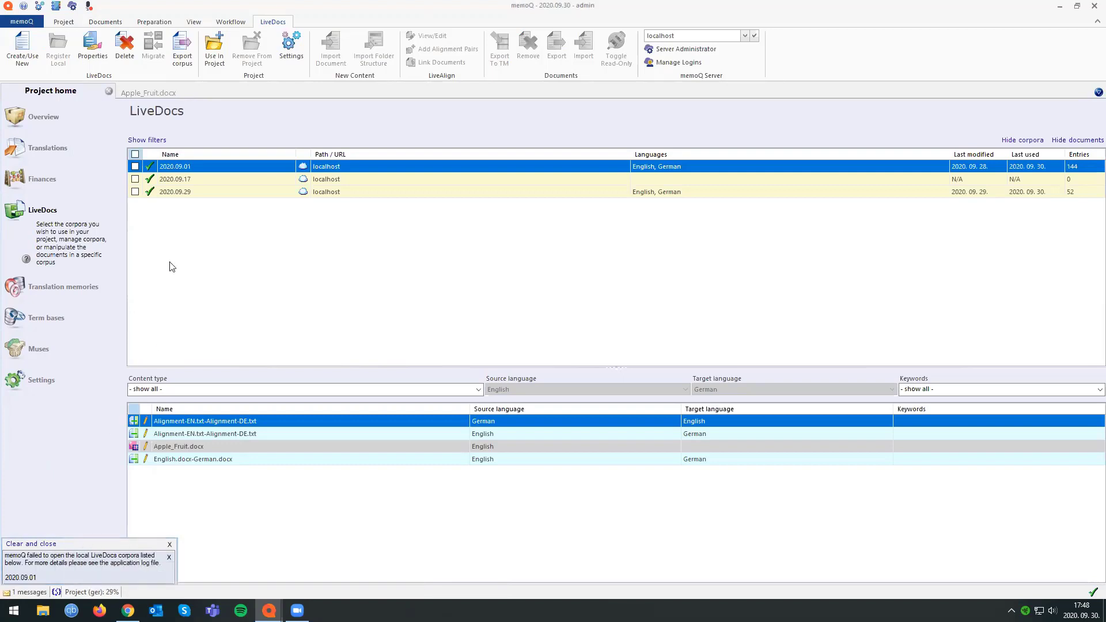
# Add the LiveDocs corpus 2020.09.01 to the project and return to Apple_Fruit.docx in the translation editor.
pyautogui.click(135, 166)
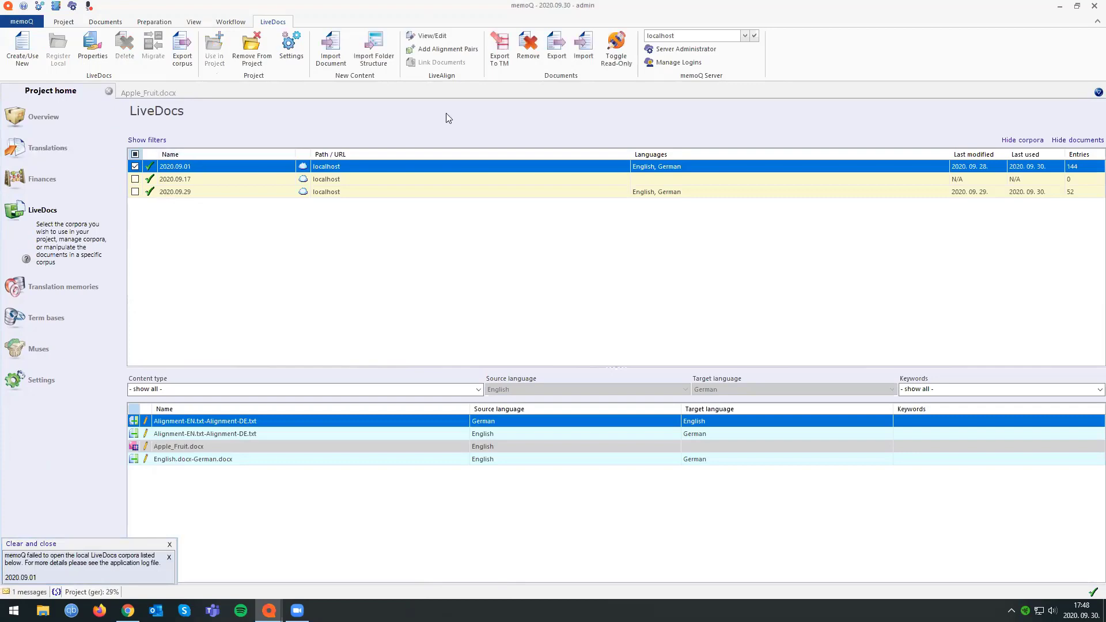
pyautogui.click(167, 93)
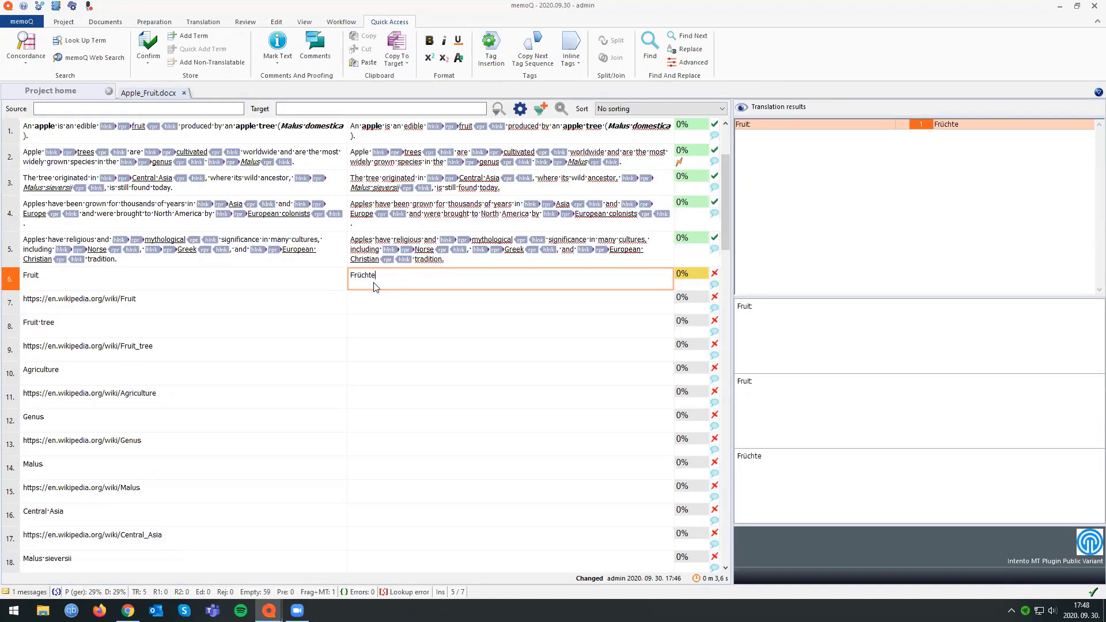
# Search the concordance for "test" and compare the hits' source corpus with the notification about LiveDocs corpora.
pyautogui.hotkey('ctrl', 'k')
pyautogui.moveTo(339, 131); pyautogui.dragTo(171, 152)
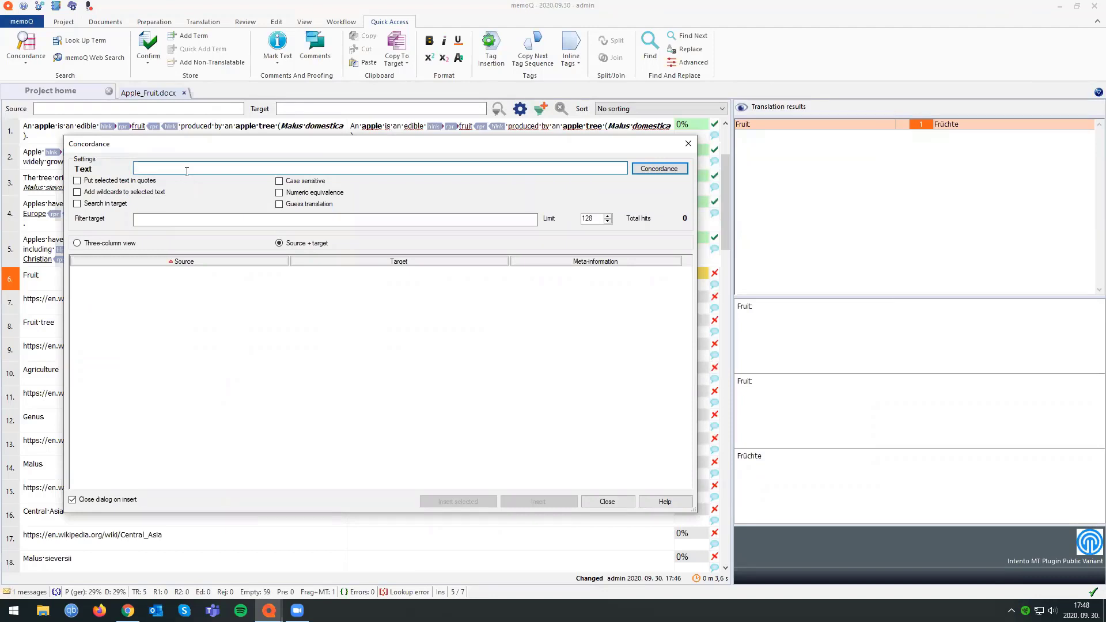
pyautogui.moveTo(269, 148); pyautogui.dragTo(284, 223)
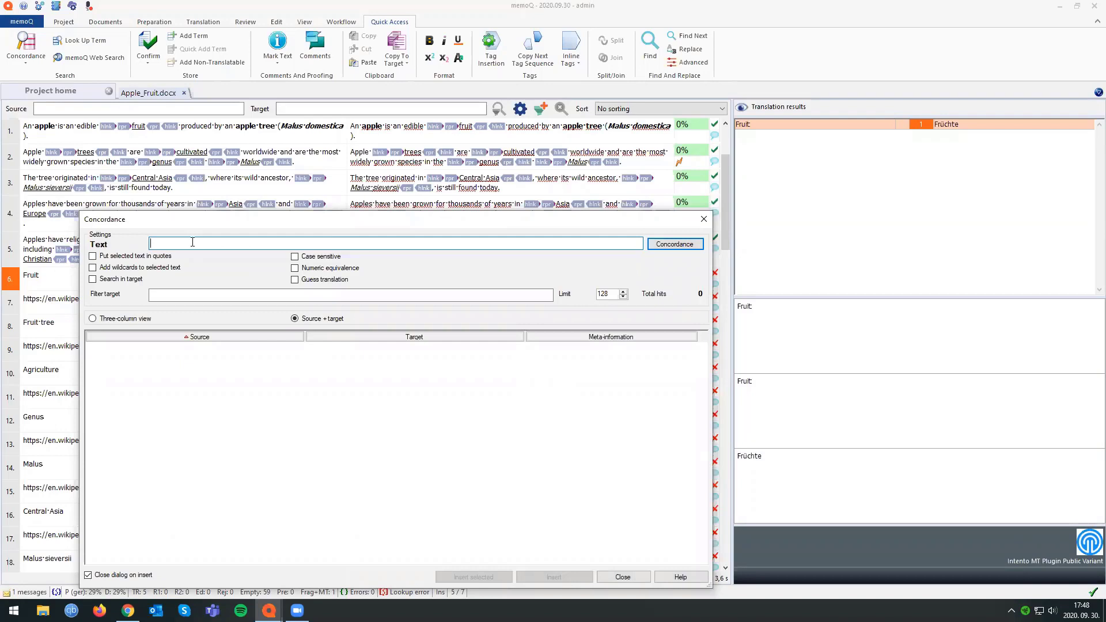
pyautogui.write('test')
pyautogui.click(666, 246)
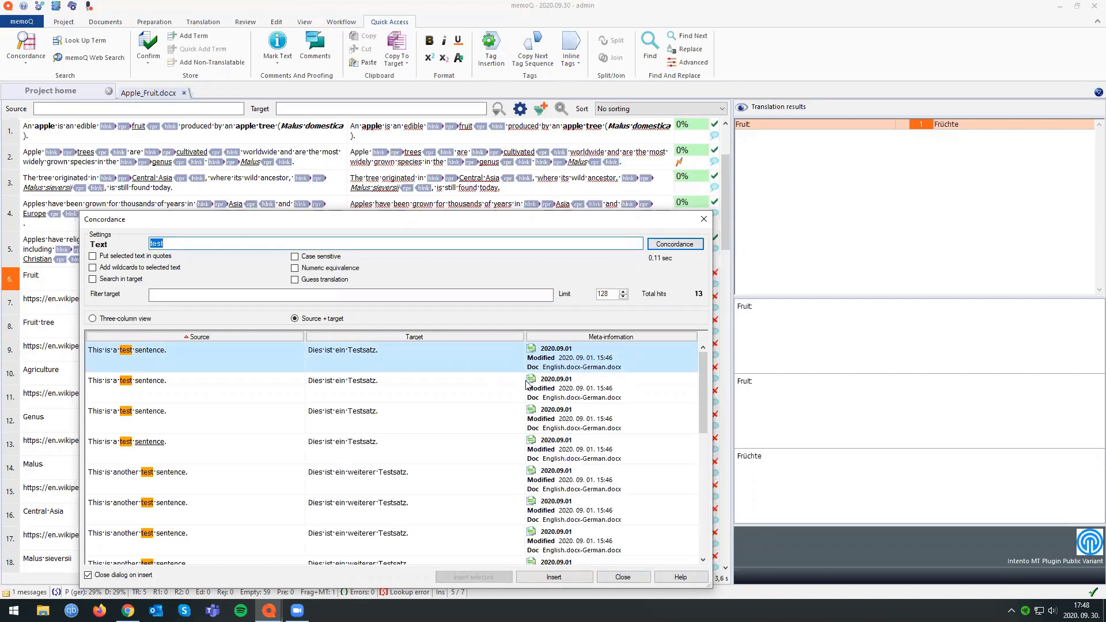
pyautogui.click(19, 594)
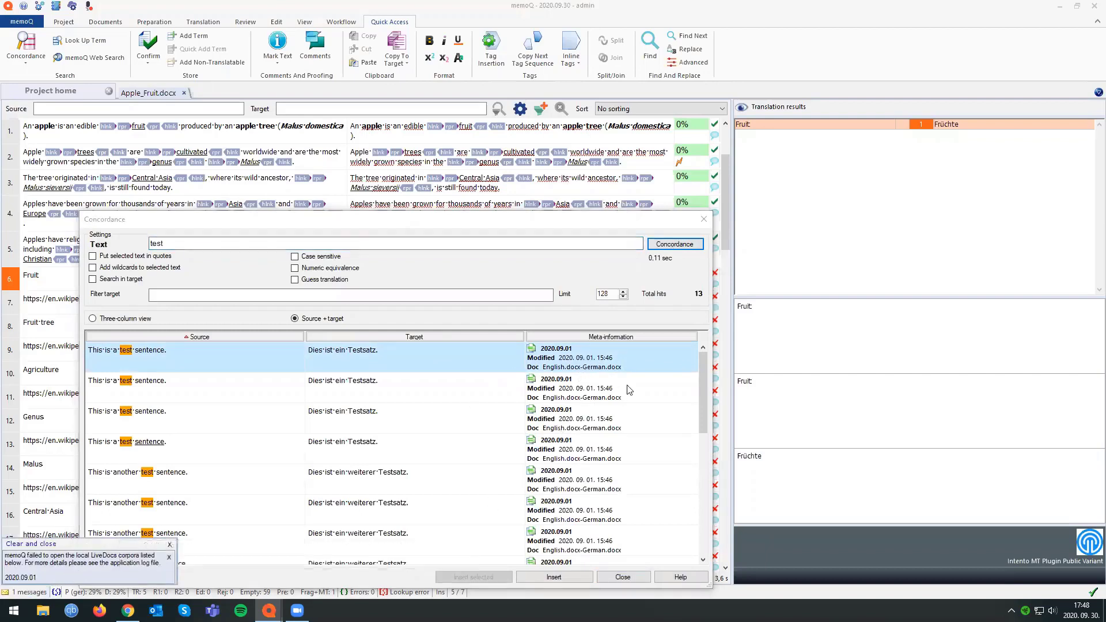
pyautogui.click(198, 241)
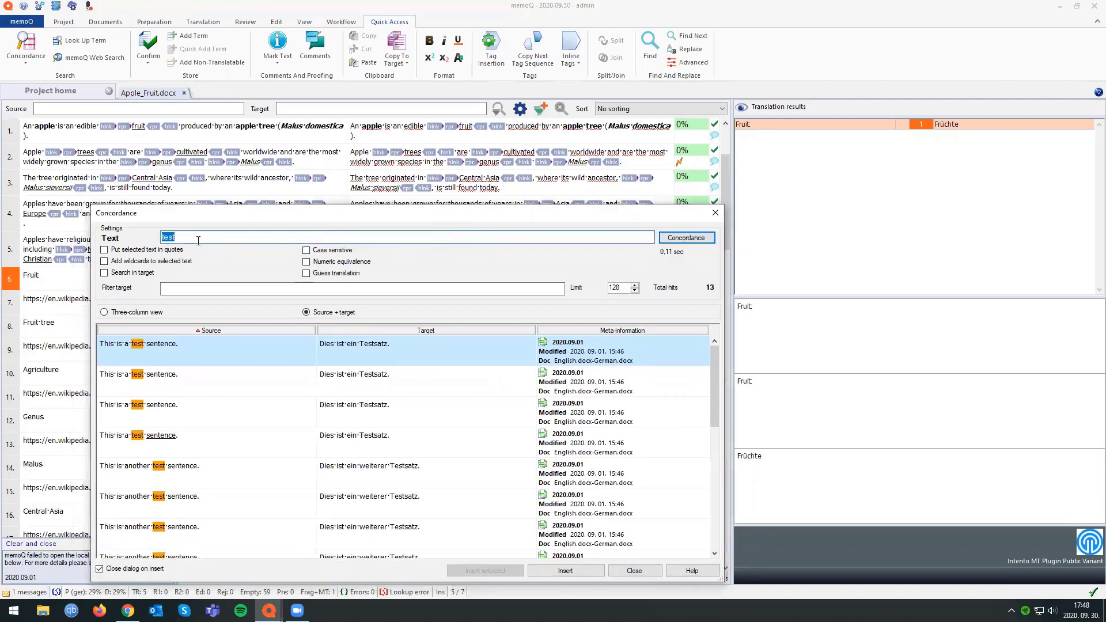
pyautogui.click(181, 236)
pyautogui.moveTo(633, 219); pyautogui.dragTo(664, 204)
pyautogui.moveTo(409, 194); pyautogui.dragTo(447, 212)
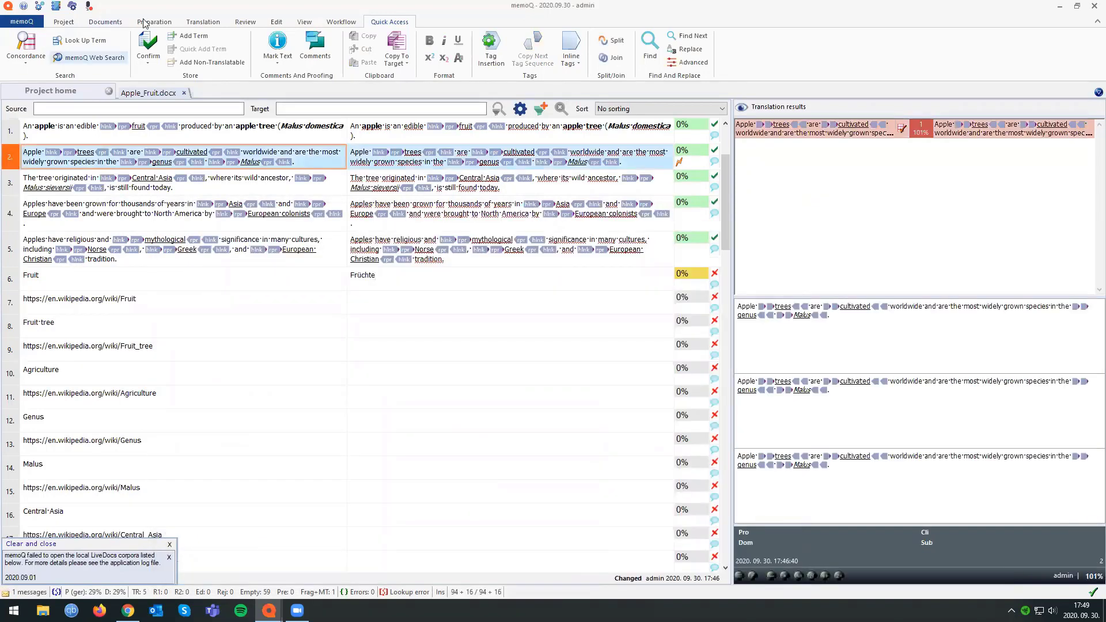
# Clear all translations in the selection so that segment 2 has no target text.
pyautogui.click(149, 22)
pyautogui.click(90, 62)
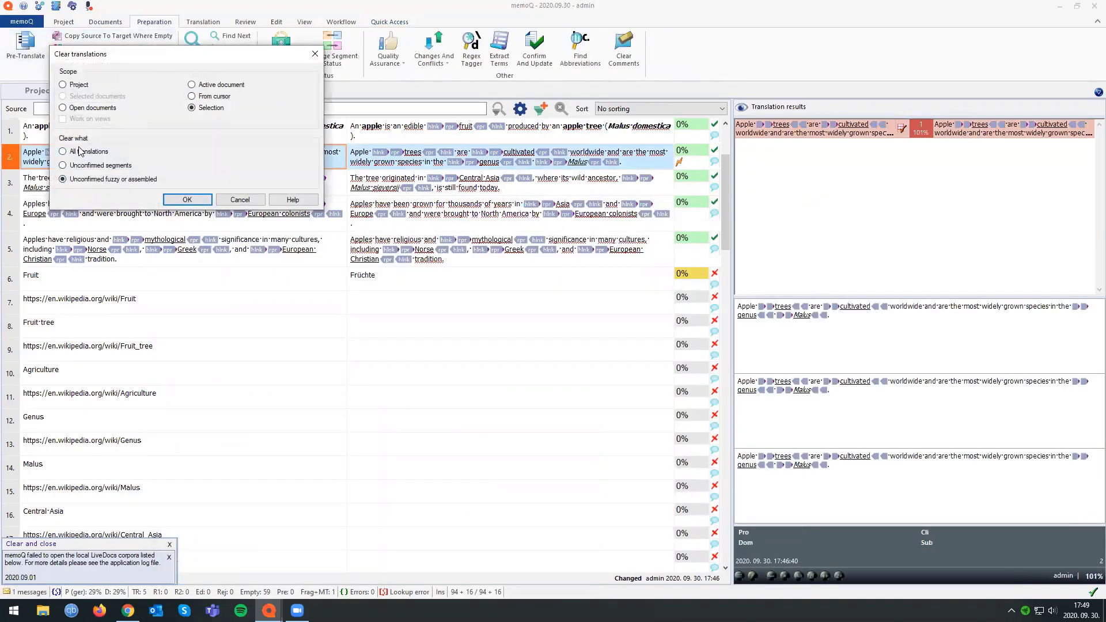
pyautogui.click(188, 207)
pyautogui.press('Return')
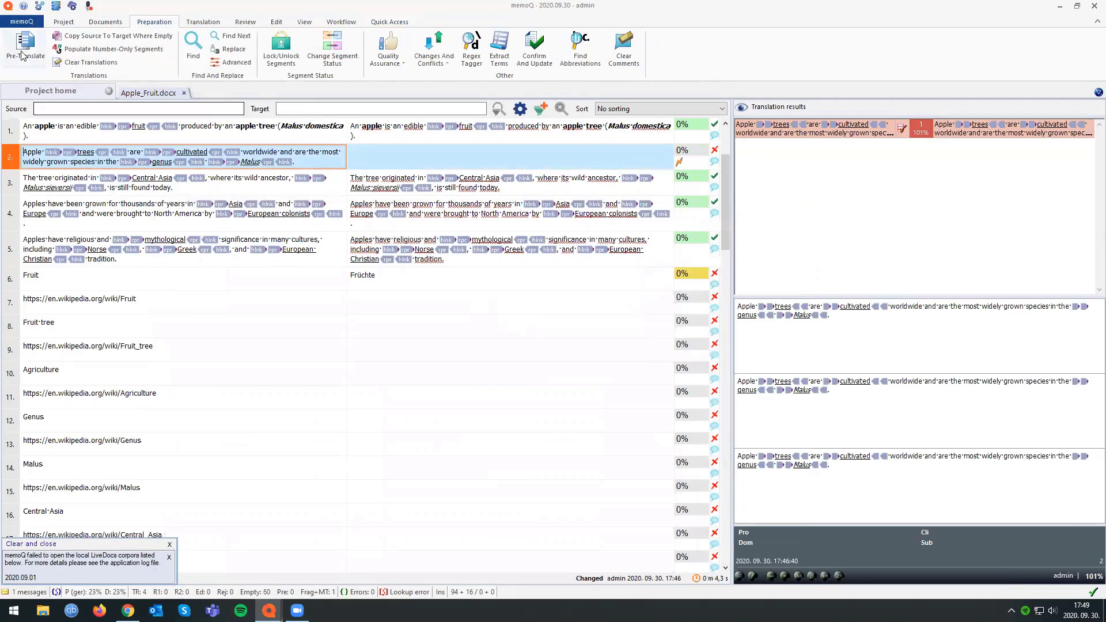
# Try to pre-translate the selected segment 2 using any TM or corpus match without machine translation, and check the progress details.
pyautogui.click(26, 45)
pyautogui.click(118, 228)
pyautogui.click(124, 312)
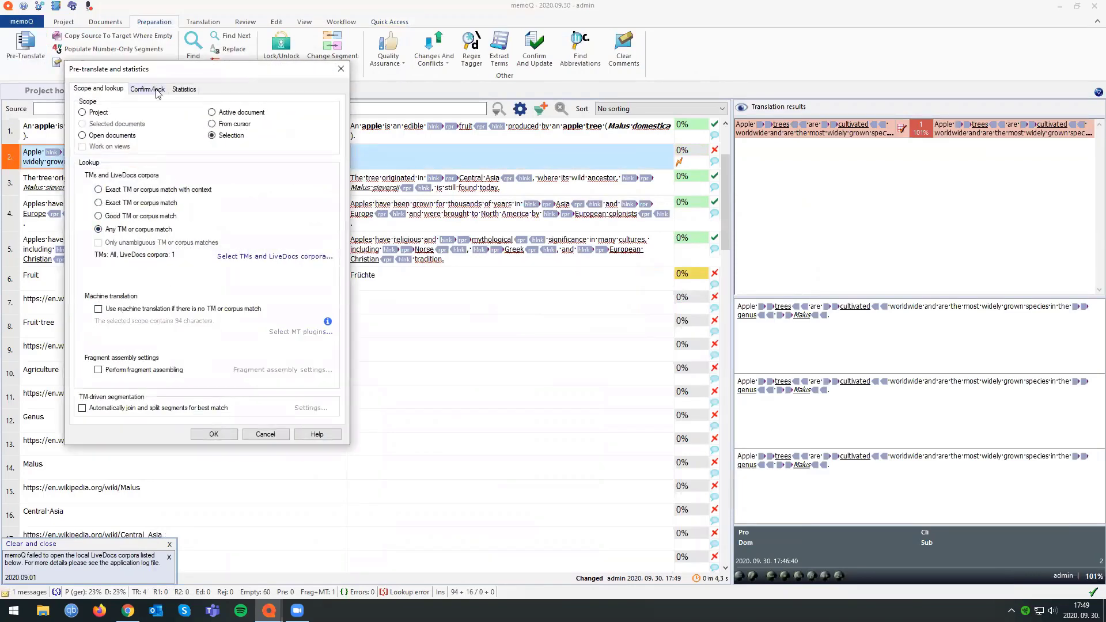
pyautogui.click(214, 435)
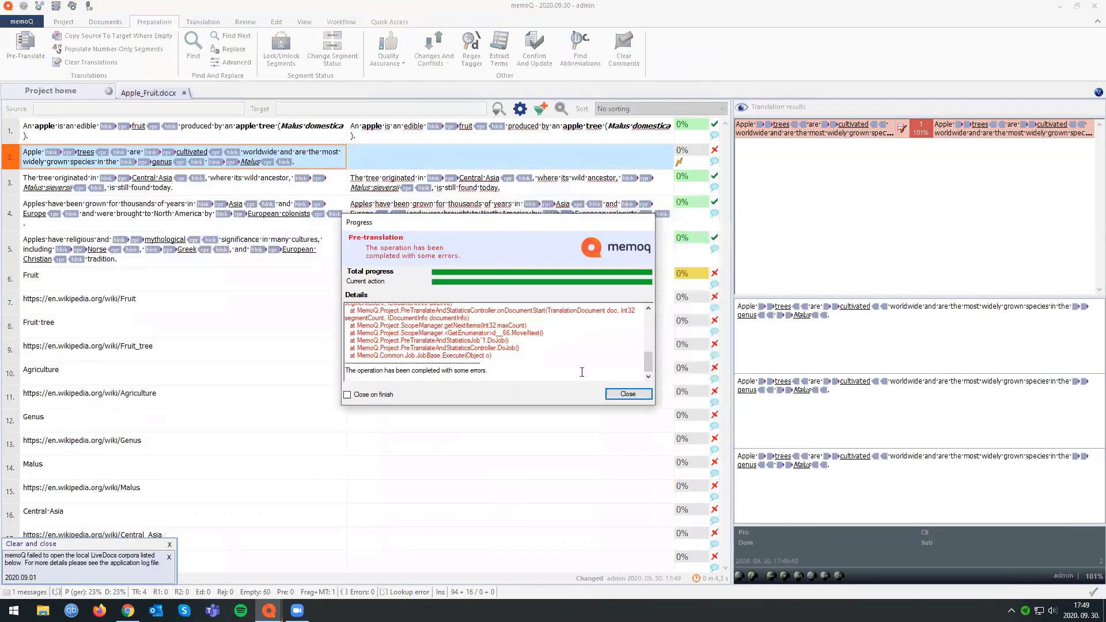
pyautogui.moveTo(647, 358); pyautogui.dragTo(649, 317)
pyautogui.press('Escape')
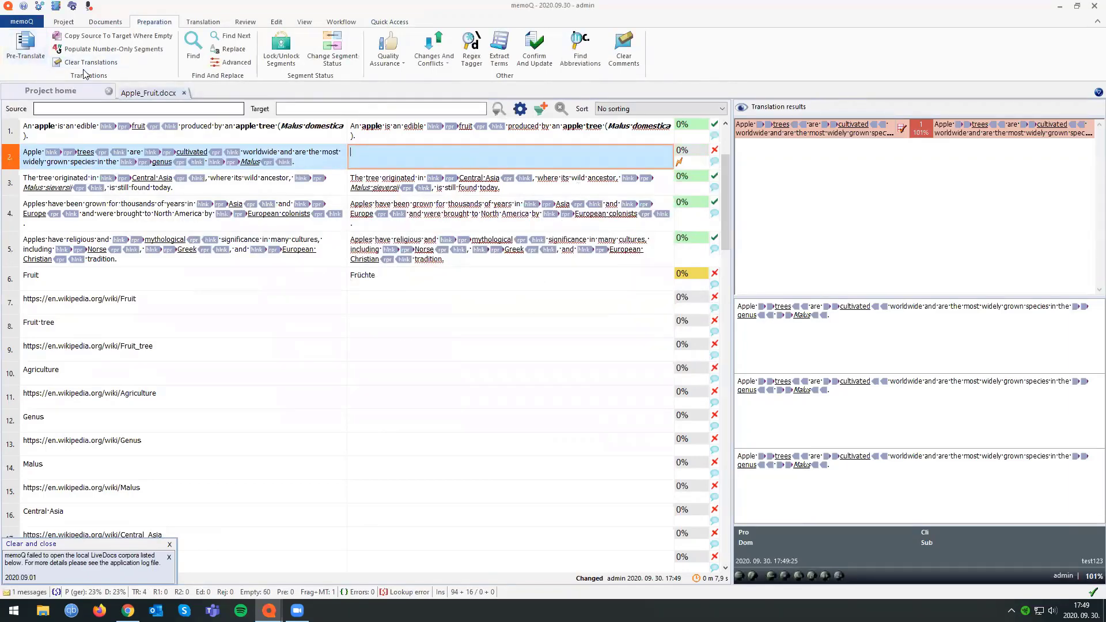
# Run the pre-translation on segment 2 again without machine translation.
pyautogui.click(25, 46)
pyautogui.click(260, 478)
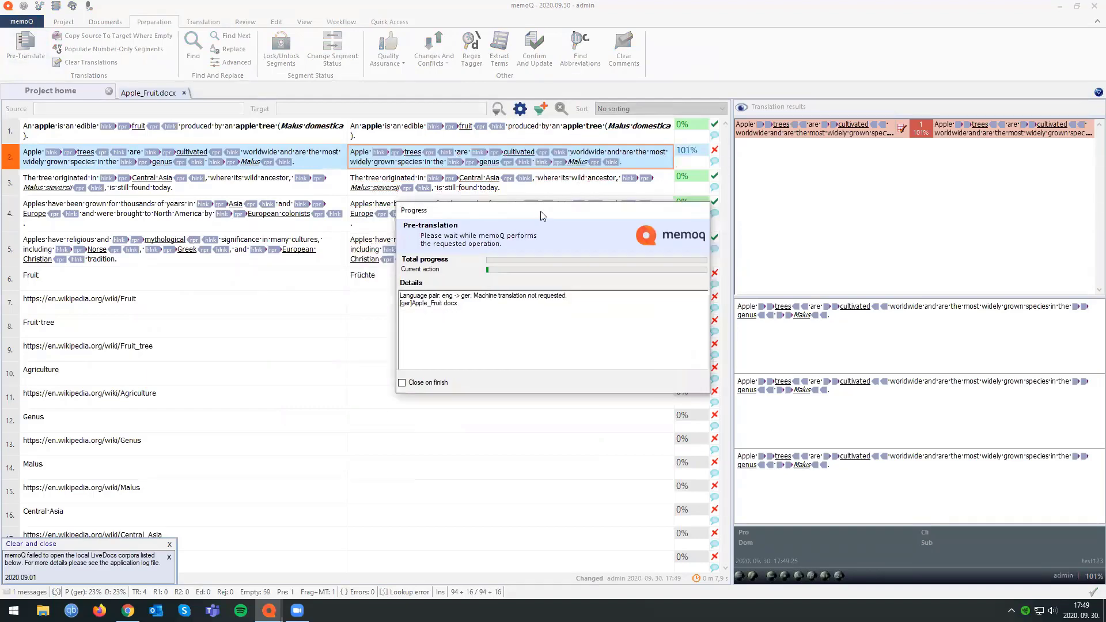
pyautogui.click(612, 382)
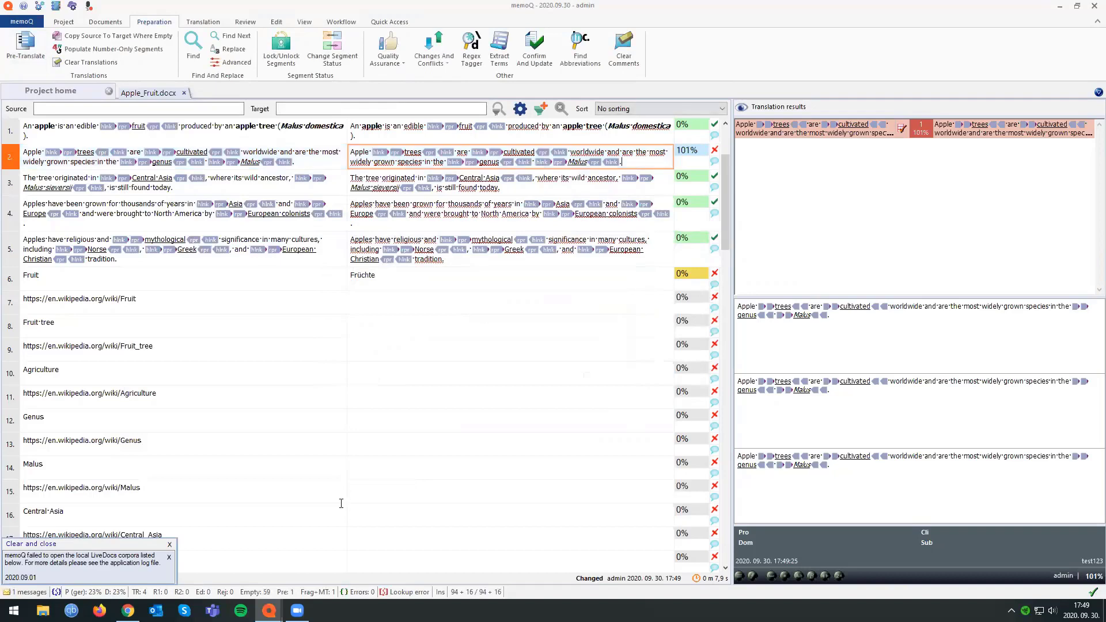
# Switch to the online project window, refresh it and show the commands available for Apple_Fruit.docx.
pyautogui.moveTo(269, 610)
pyautogui.click(280, 564)
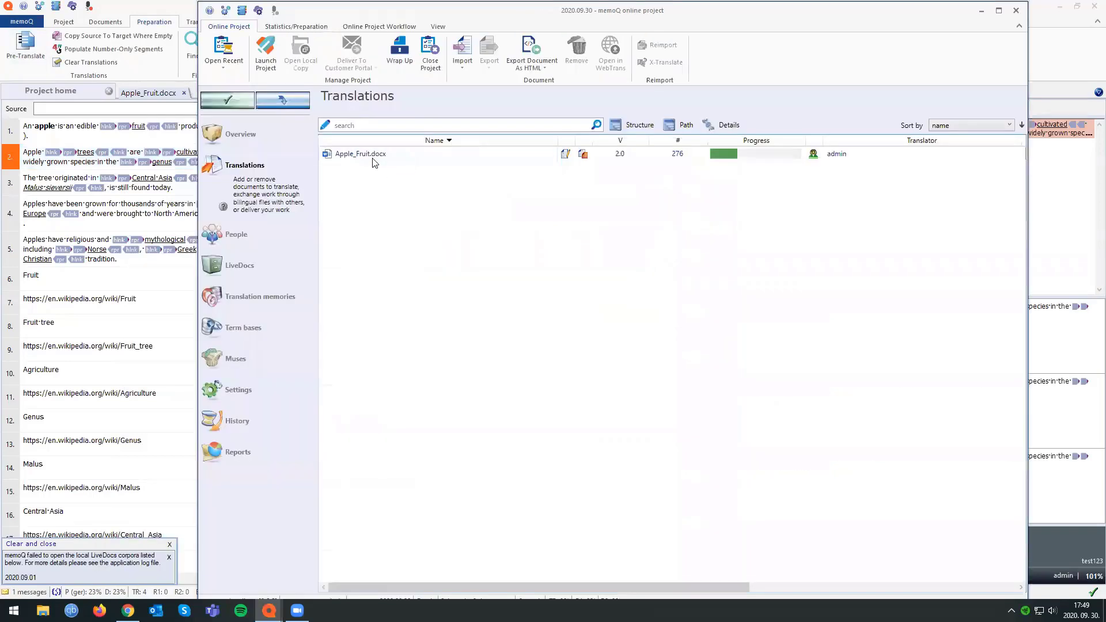
pyautogui.rightClick(373, 155)
pyautogui.click(283, 101)
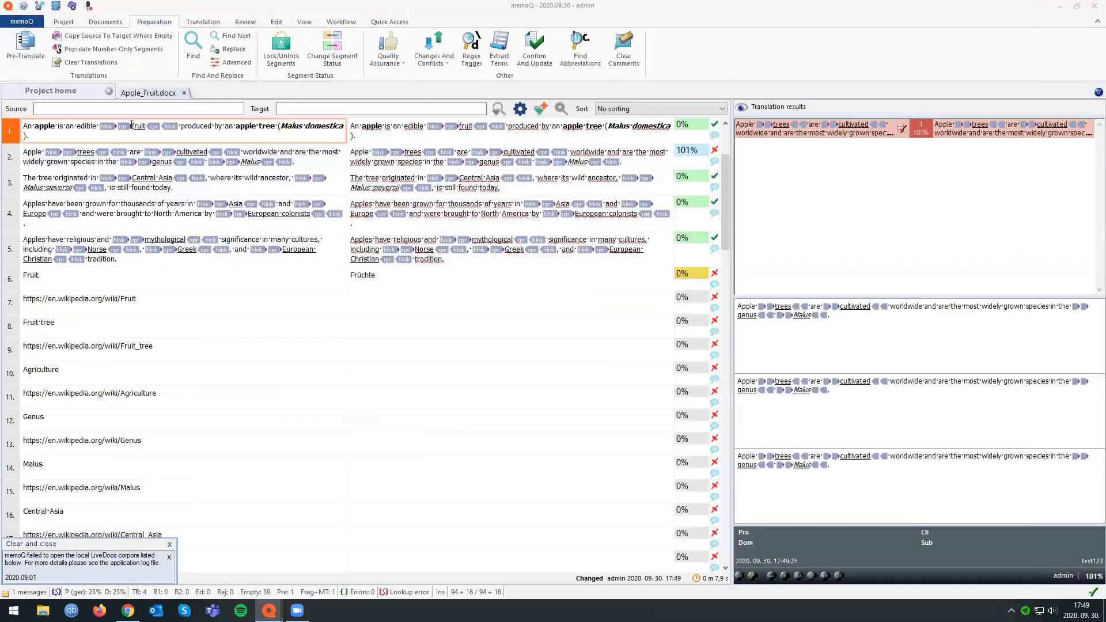
pyautogui.hotkey('alt', 'Tab')
pyautogui.rightClick(360, 154)
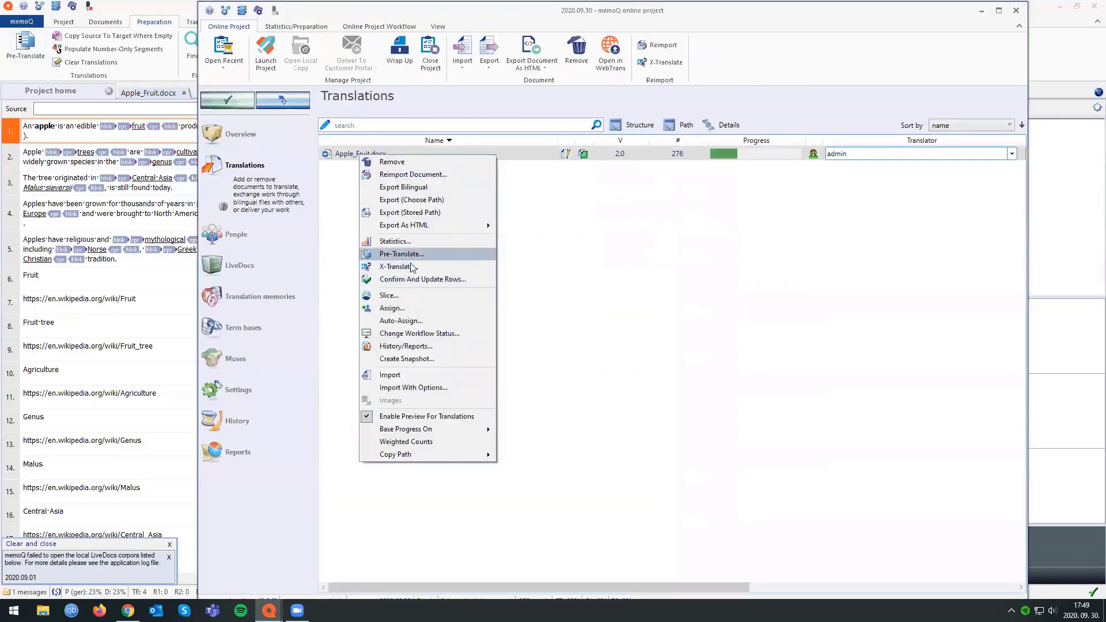
# Synchronize the local copy with the server again and check the updated segment 2 of Apple_Fruit.docx.
pyautogui.click(106, 22)
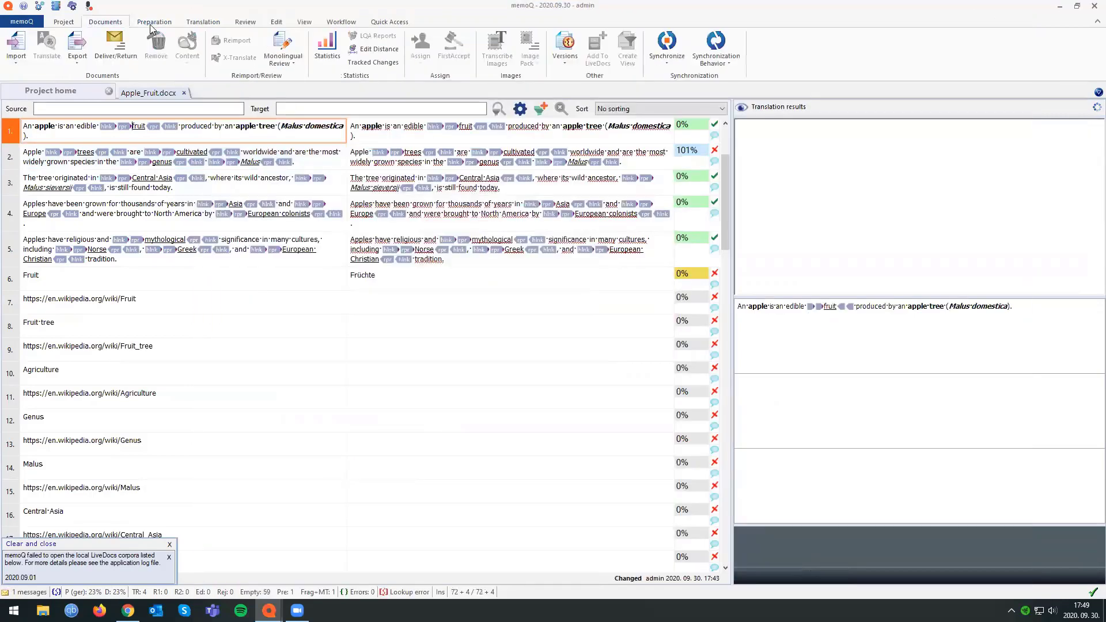
pyautogui.click(667, 46)
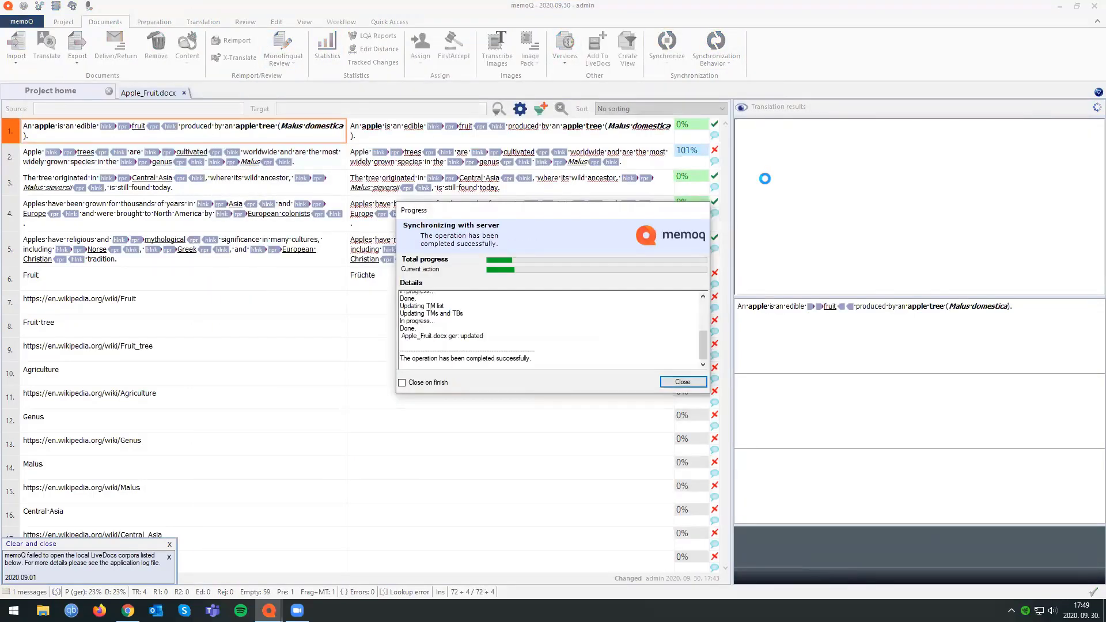
pyautogui.click(545, 399)
pyautogui.click(641, 159)
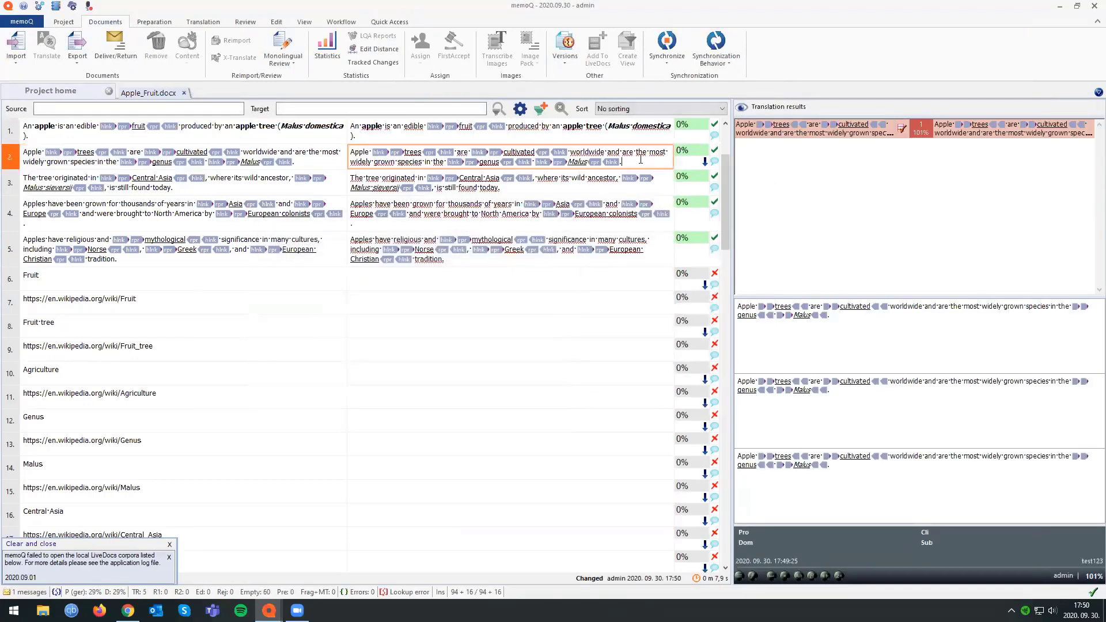
pyautogui.moveTo(634, 162)
pyautogui.mouseDown()
pyautogui.moveTo(353, 152)
pyautogui.moveTo(631, 160)
pyautogui.mouseUp()
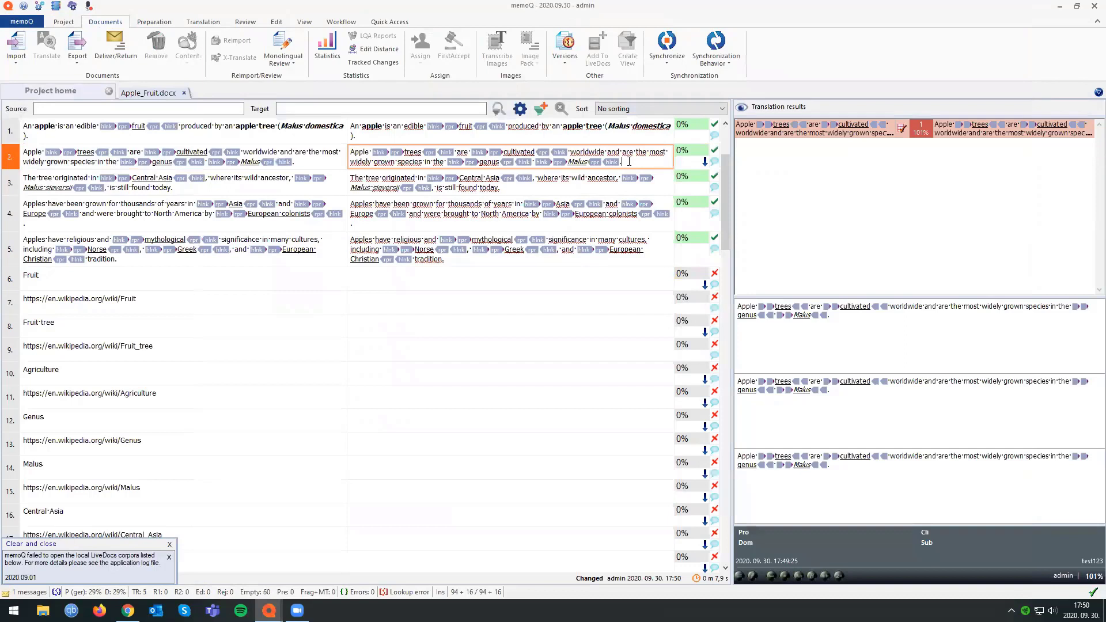